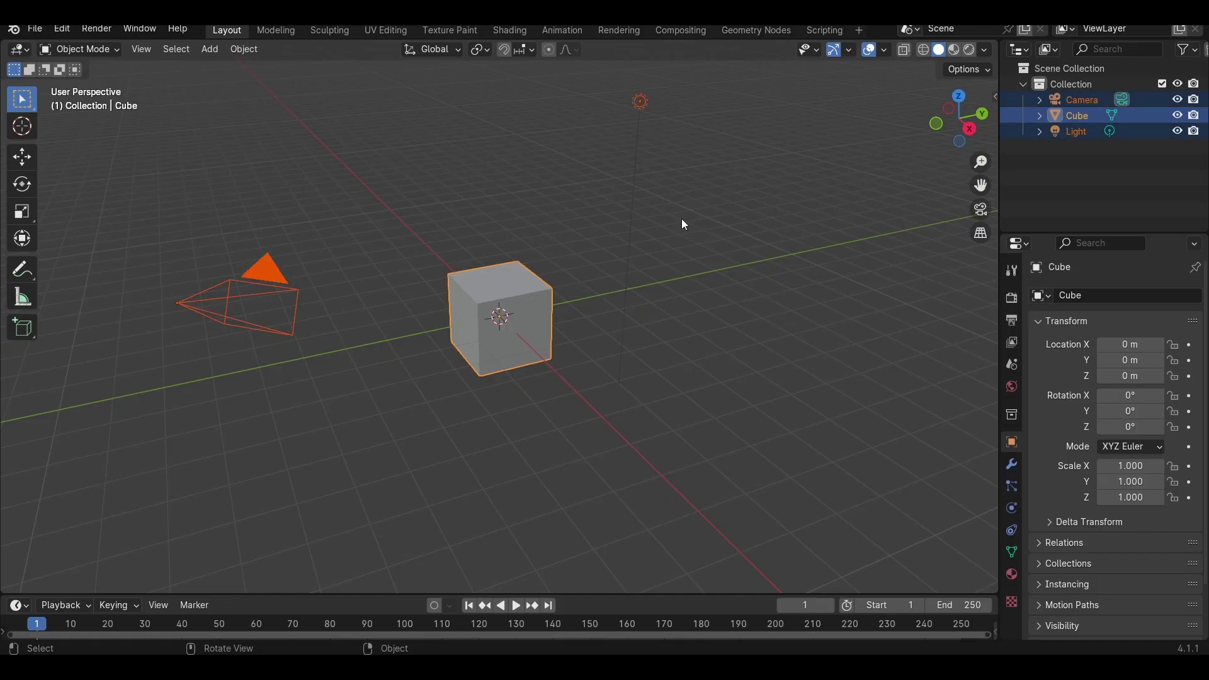
Step: Delete the default camera, cube and light, and add an ico sphere at the world origin
key("Delete")
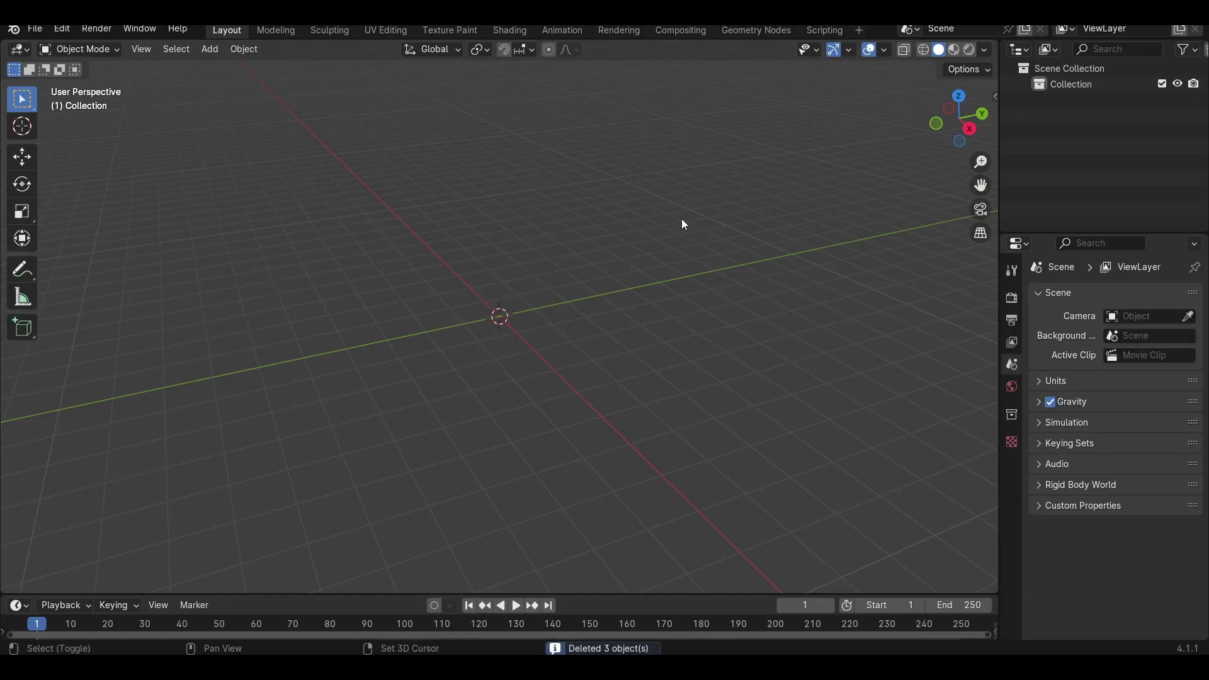
key("shift+a")
mouse_move(683, 220)
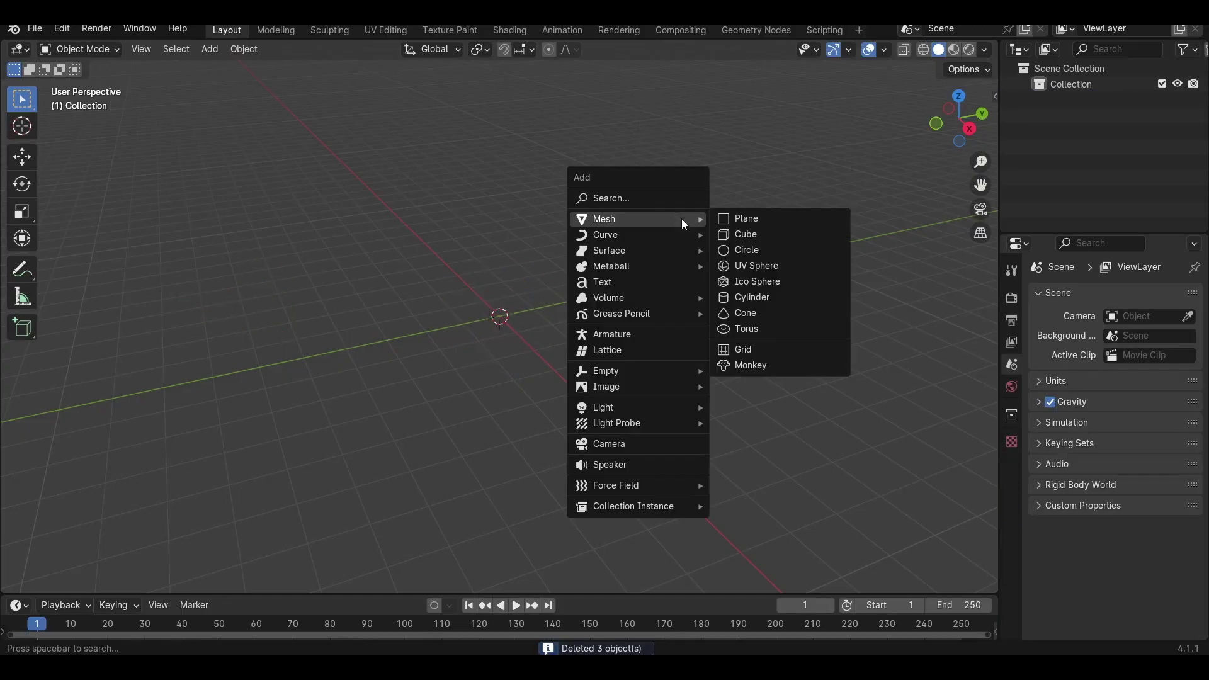
left_click(758, 281)
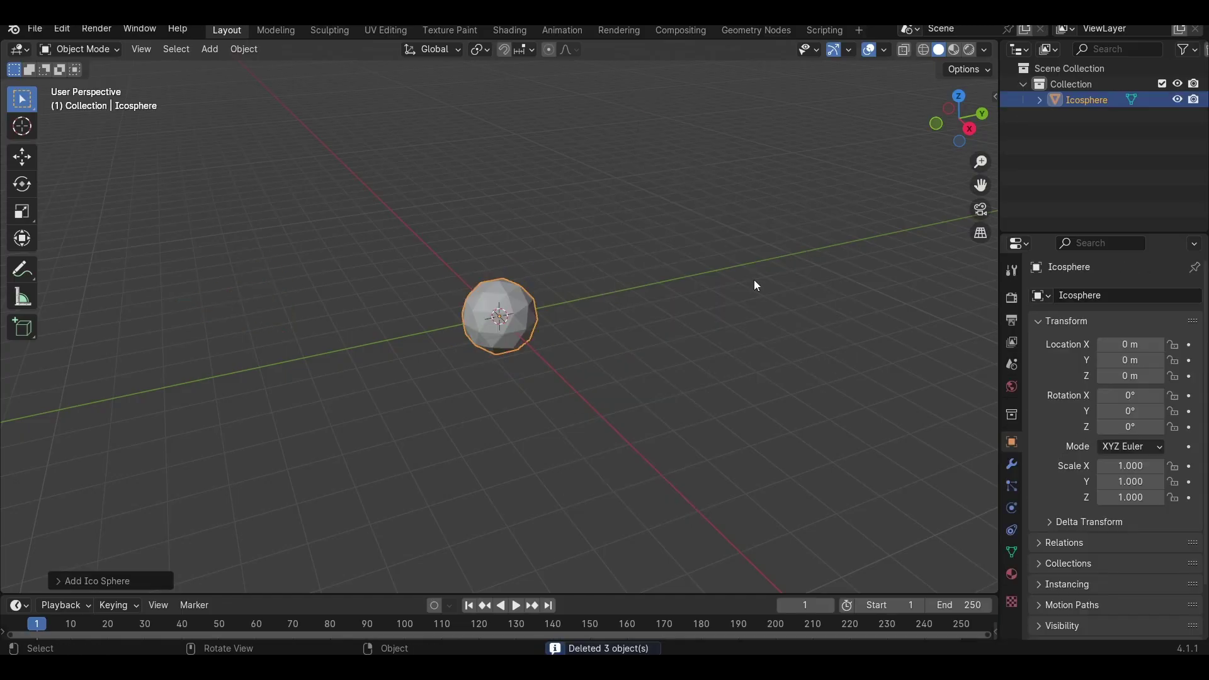
Step: Add a Subdivision Surface modifier to the icosphere and raise its viewport and render levels for a smooth sphere
left_click(1012, 466)
left_click(1086, 292)
mouse_move(1086, 291)
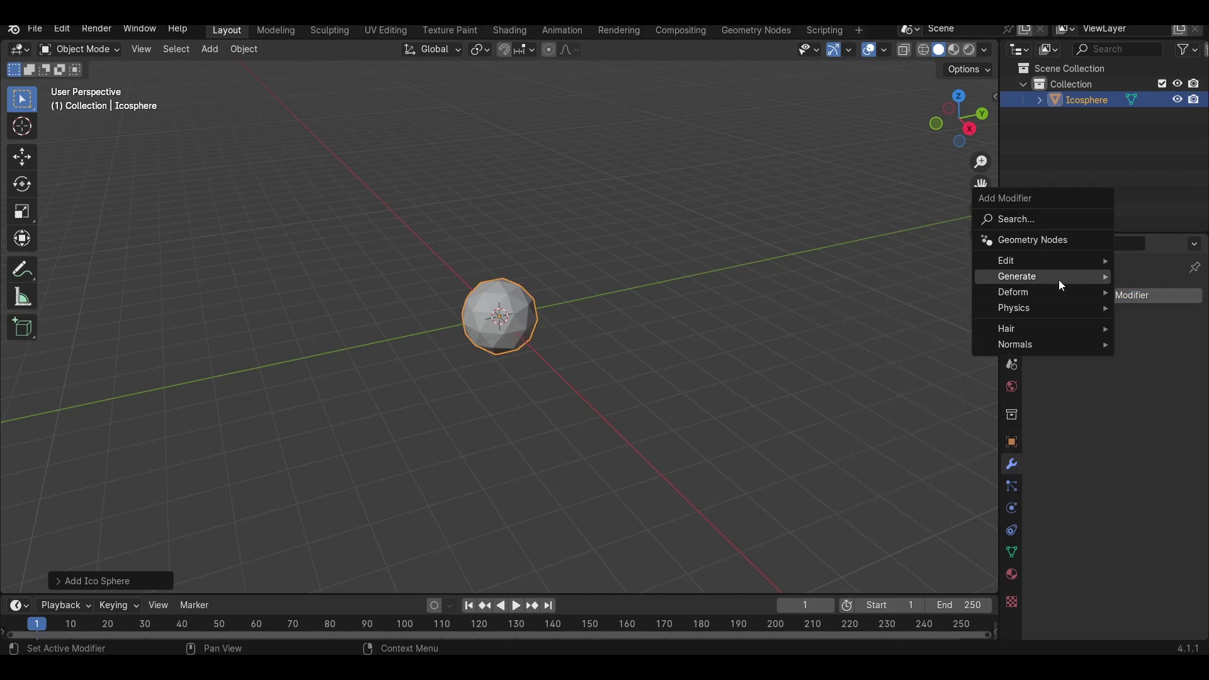
left_click(913, 480)
left_click(1174, 400)
left_click(1175, 400)
left_click(1175, 400)
left_click(1175, 400)
left_click(1176, 414)
left_click(1175, 414)
left_click(1175, 415)
left_click(1038, 357)
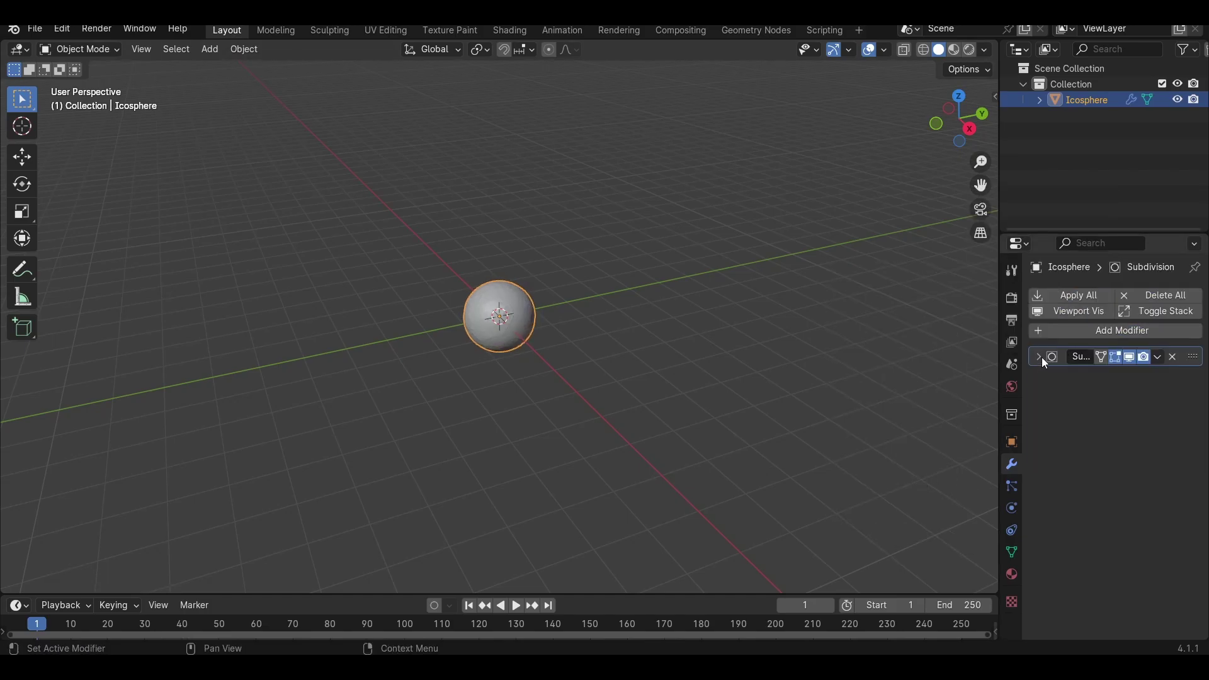
Step: Add a Displace modifier to the icosphere and create a new texture for it
left_click(1126, 330)
mouse_move(1104, 348)
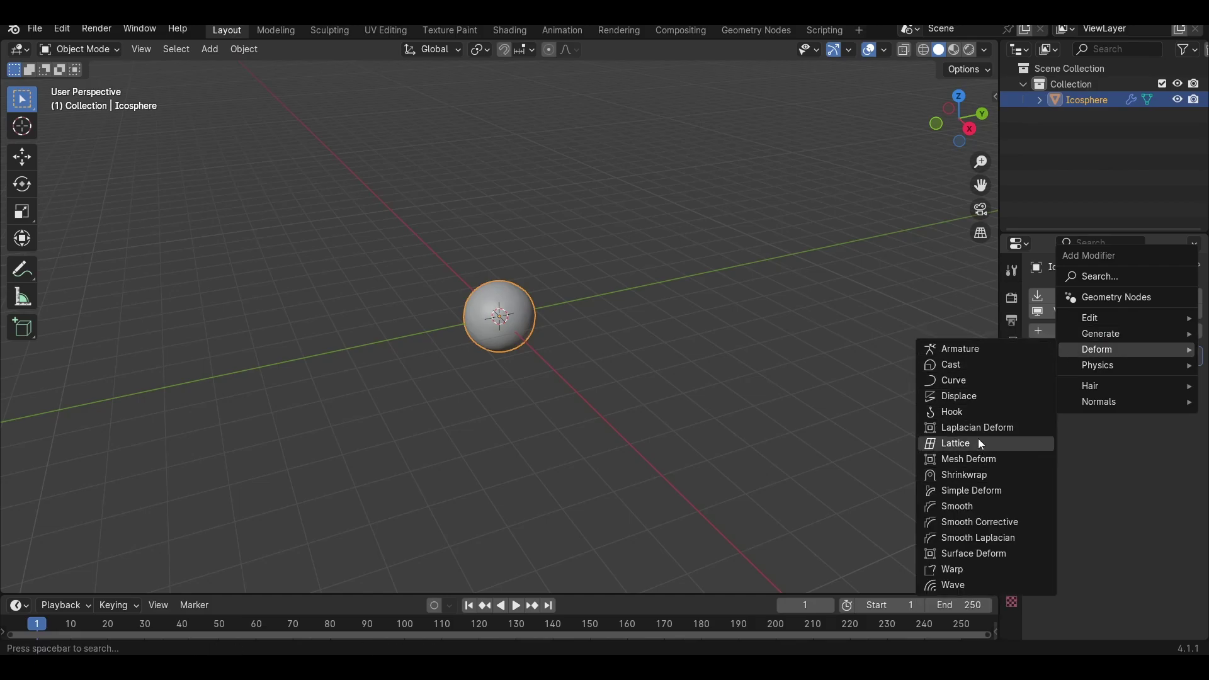
left_click(972, 399)
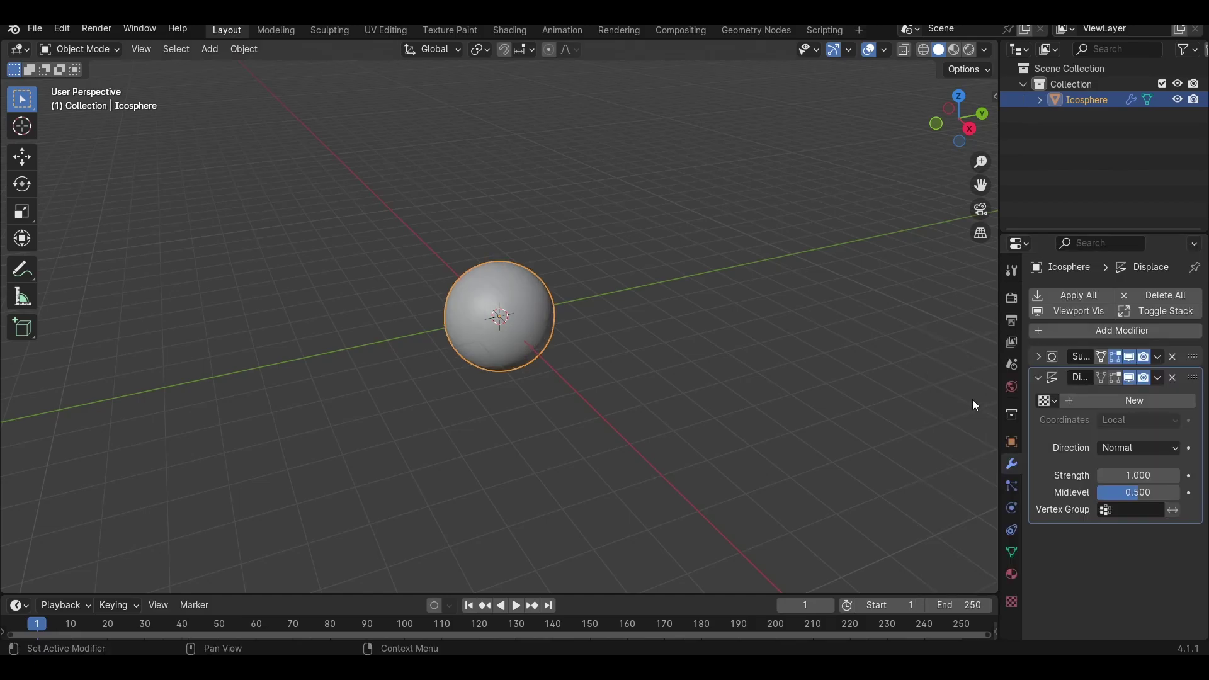
left_click(1116, 400)
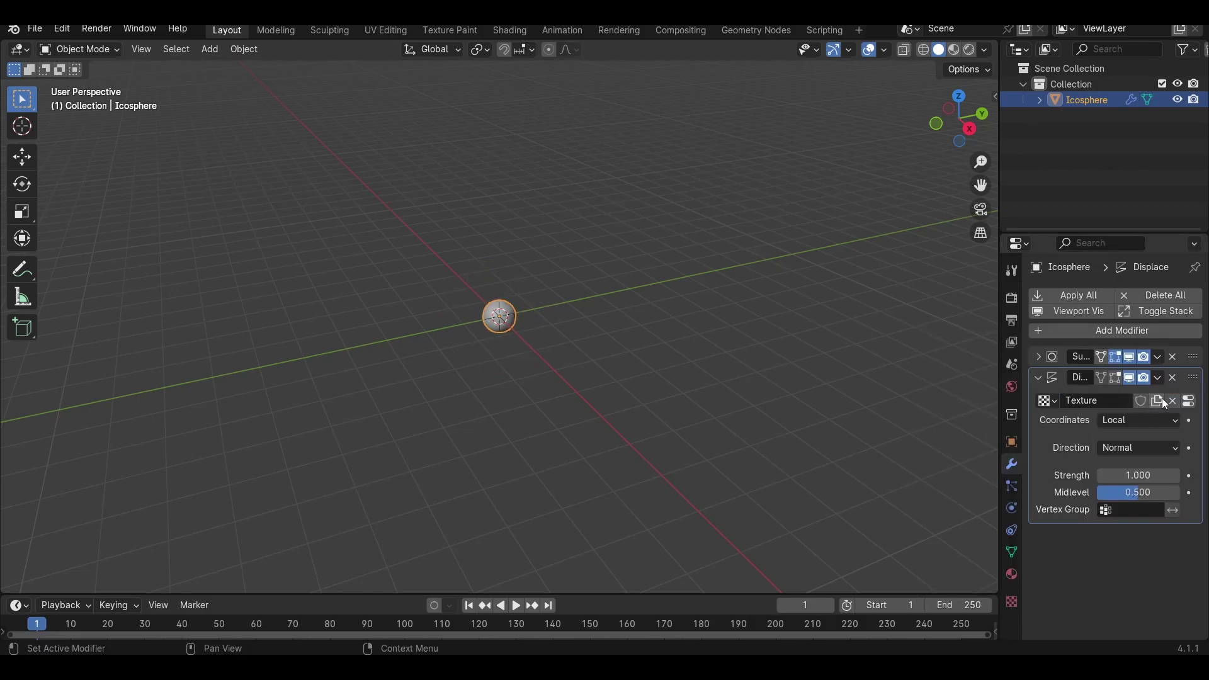
Step: Set the icosphere's displacement texture to Voronoi with the Distance Squared metric and a size of 1.52
left_click(1186, 399)
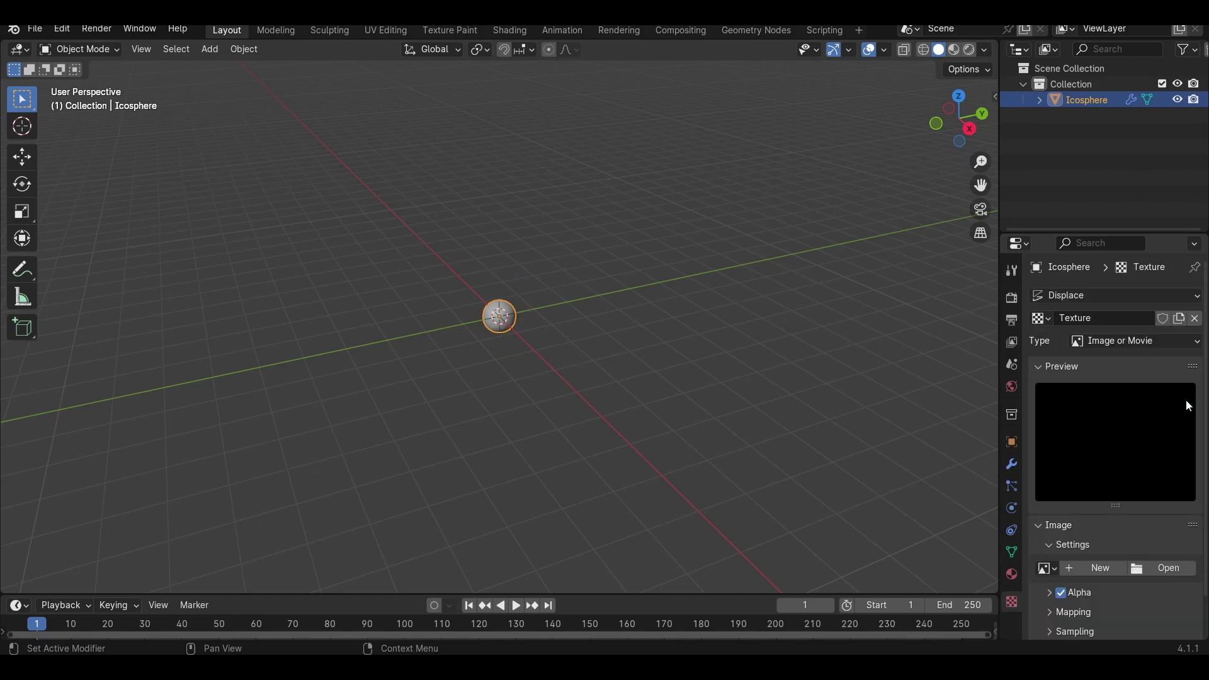
left_click(1137, 341)
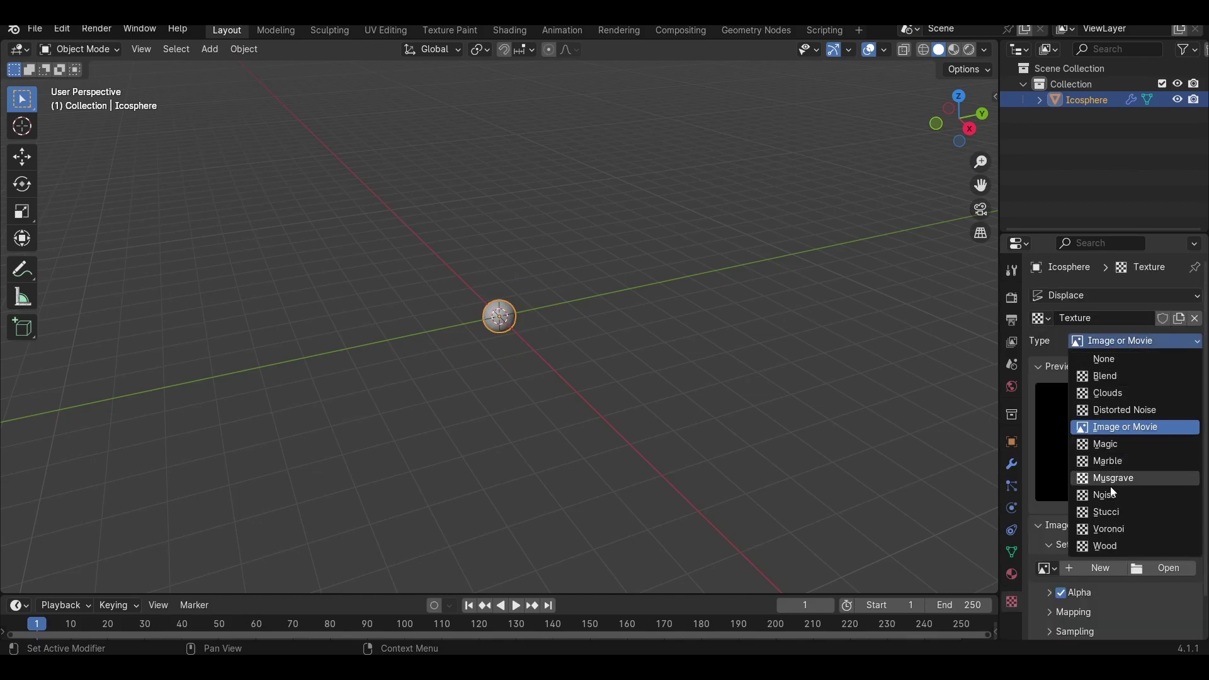
left_click(1107, 529)
left_click(1116, 547)
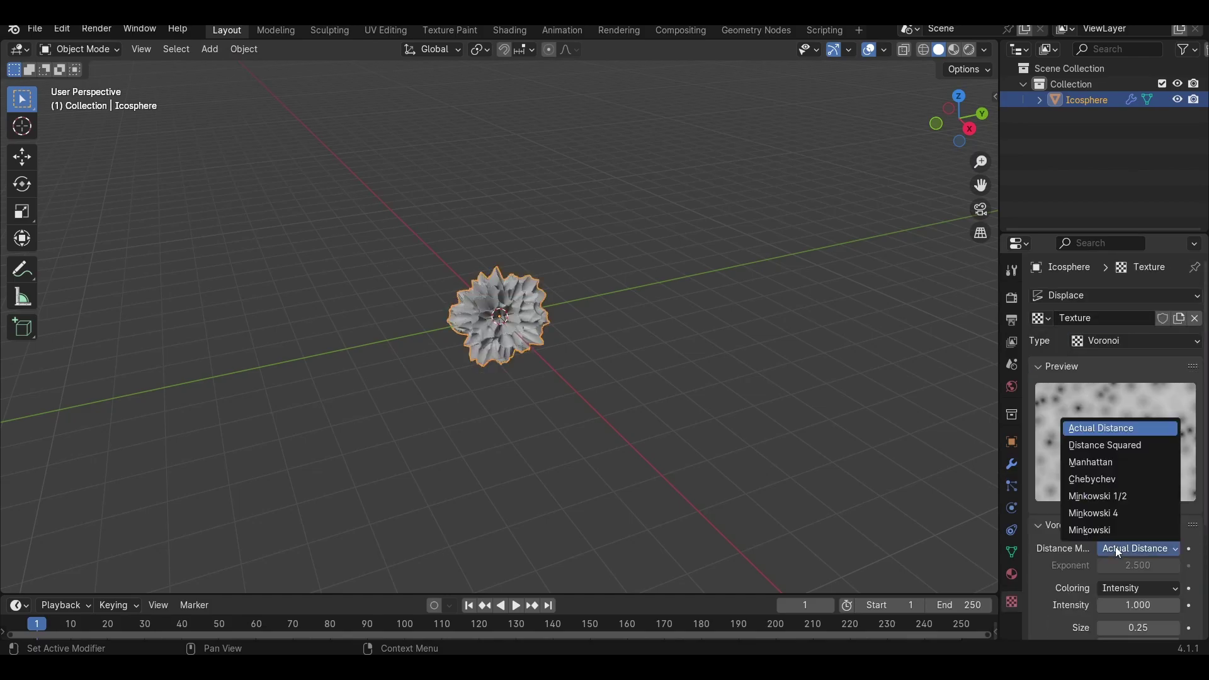
left_click(1116, 446)
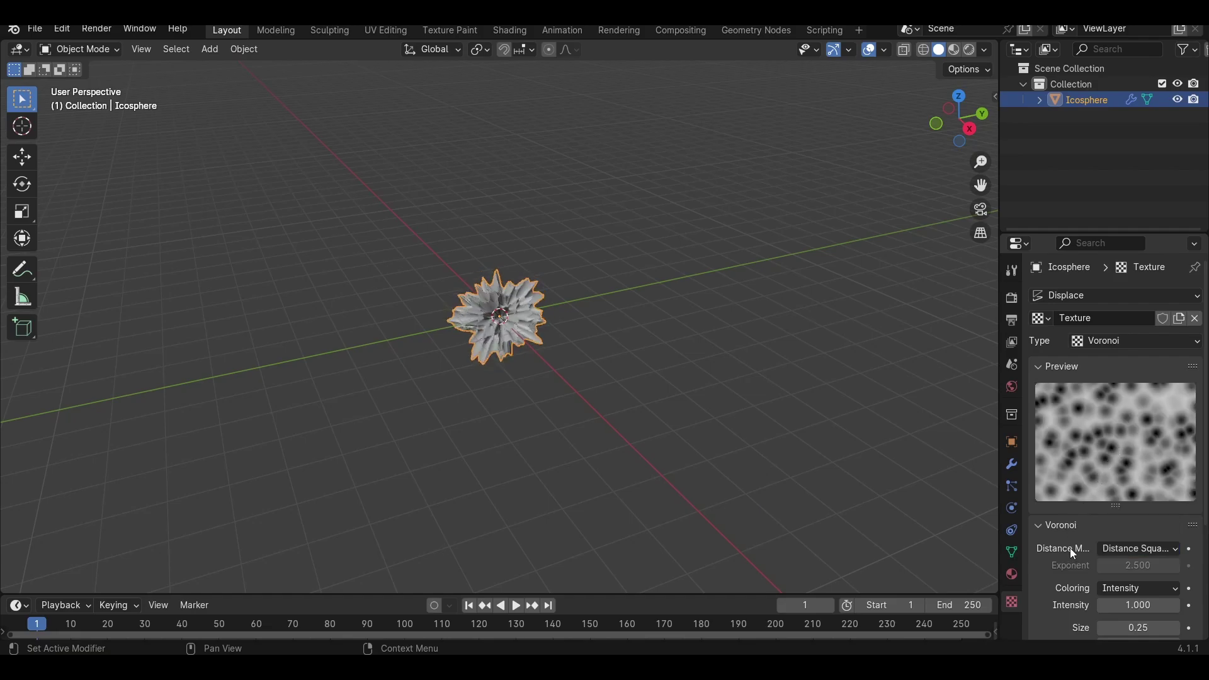
scroll(1071, 548, "down", 3)
left_click_drag(1114, 533, 1163, 533)
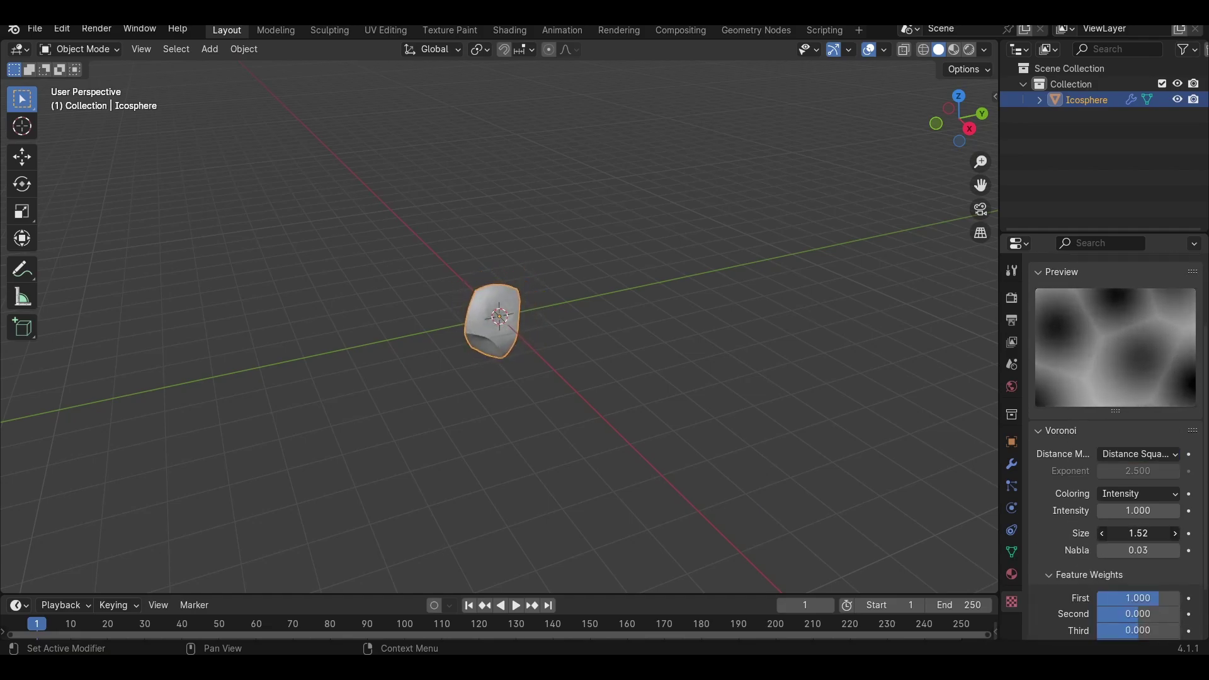
Step: Show the Displace modifier in Edit Mode and scale the icosphere's whole mesh up about 1.8 times, working from the front view
left_click(580, 374)
key("KP_1")
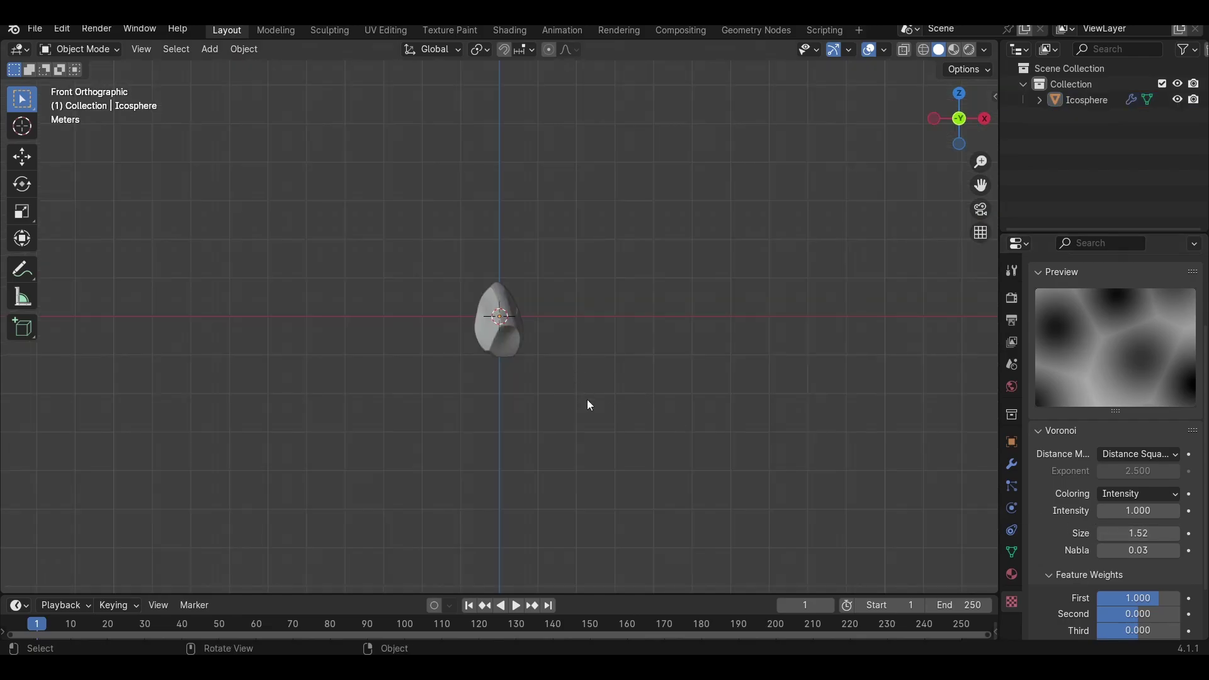
key("Tab")
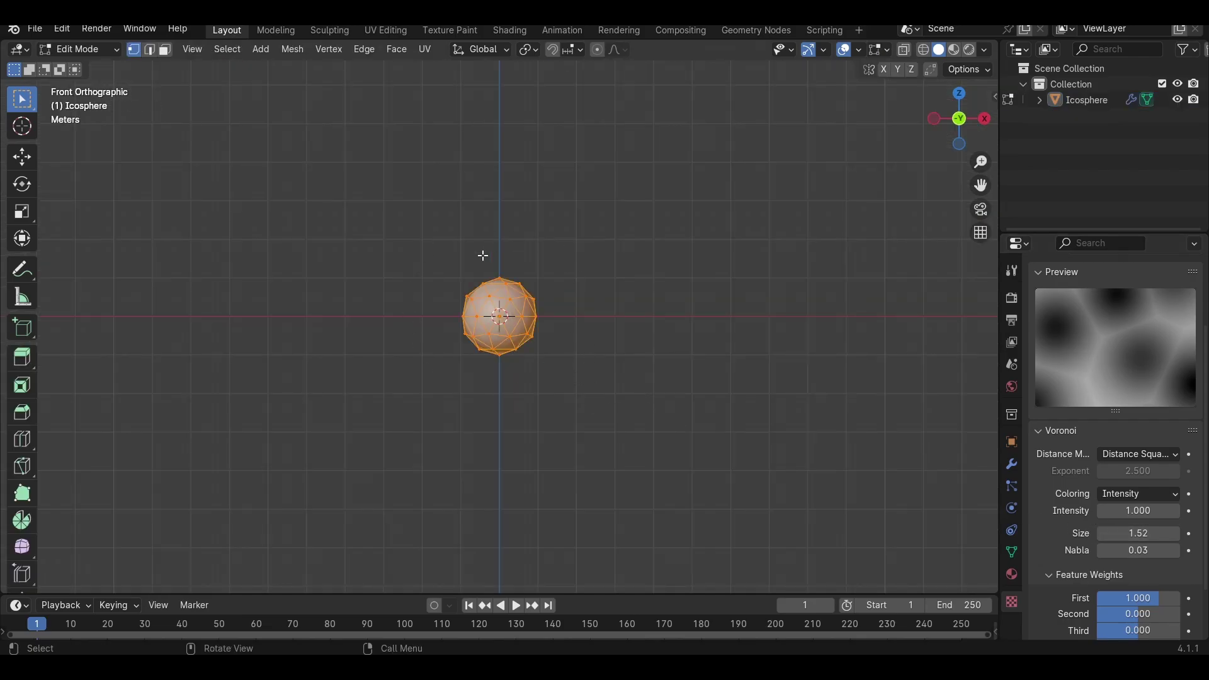
left_click(1013, 464)
left_click(1116, 379)
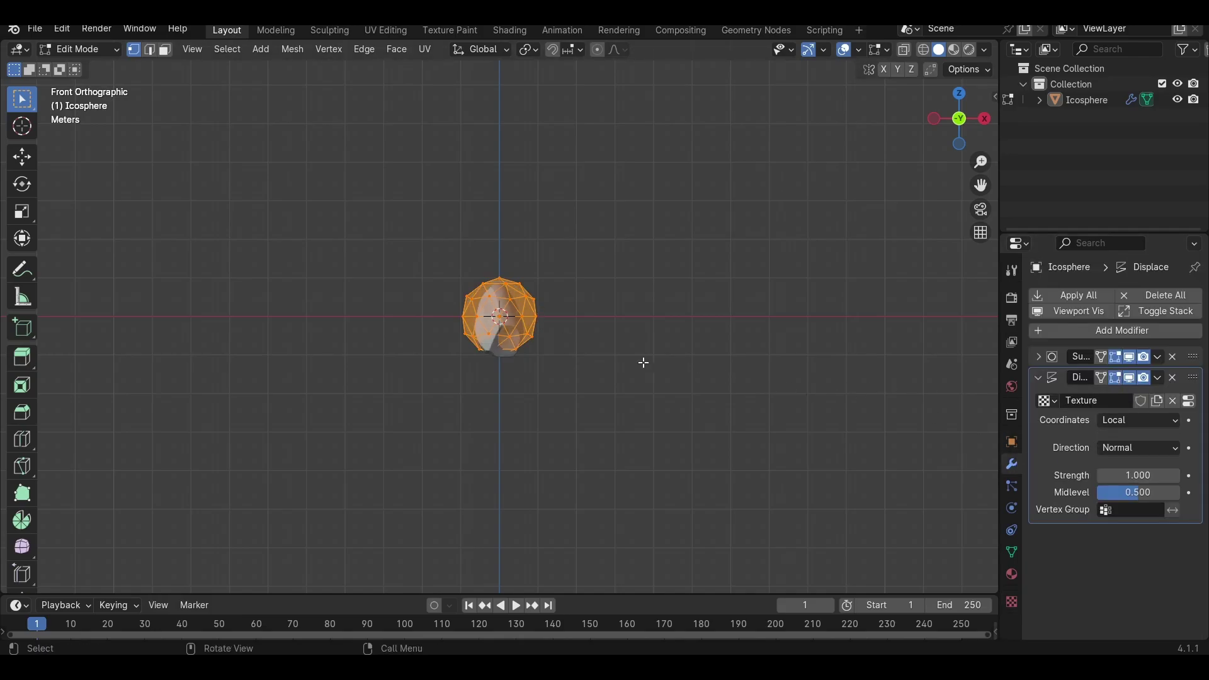
key("s")
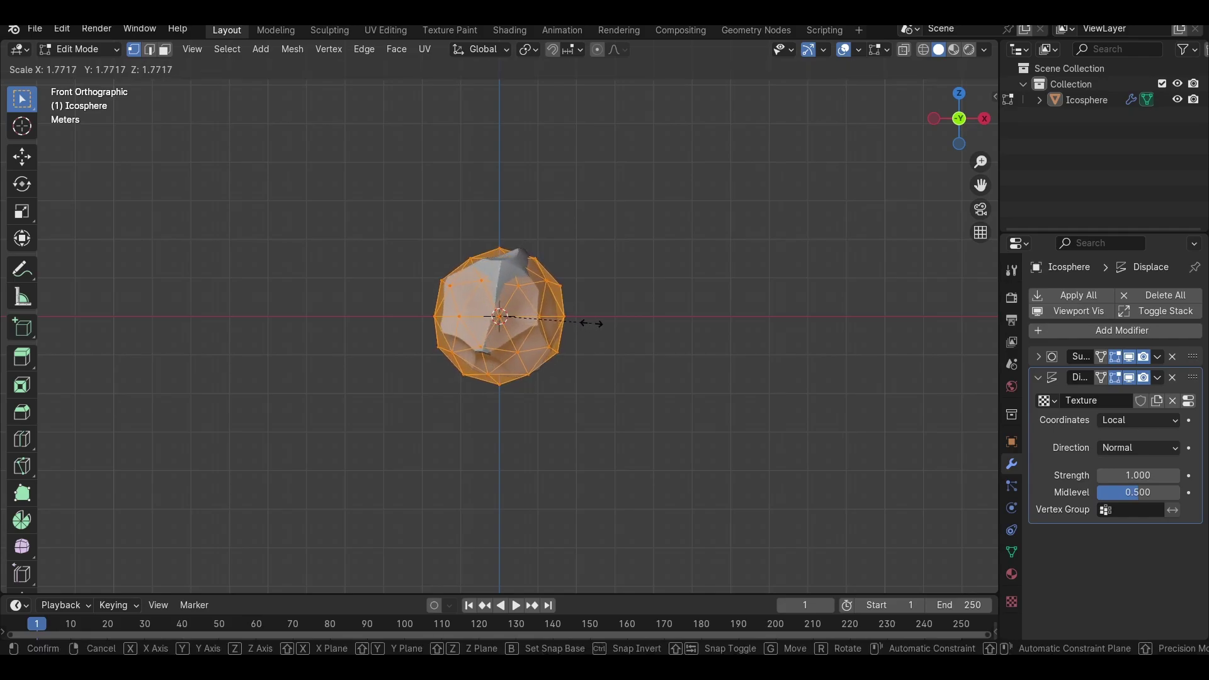
left_click(586, 322)
Step: In Object Mode, stretch the rock along Z to about twice its height and scale the whole object up
key("Tab")
key("a")
key("s")
key("z")
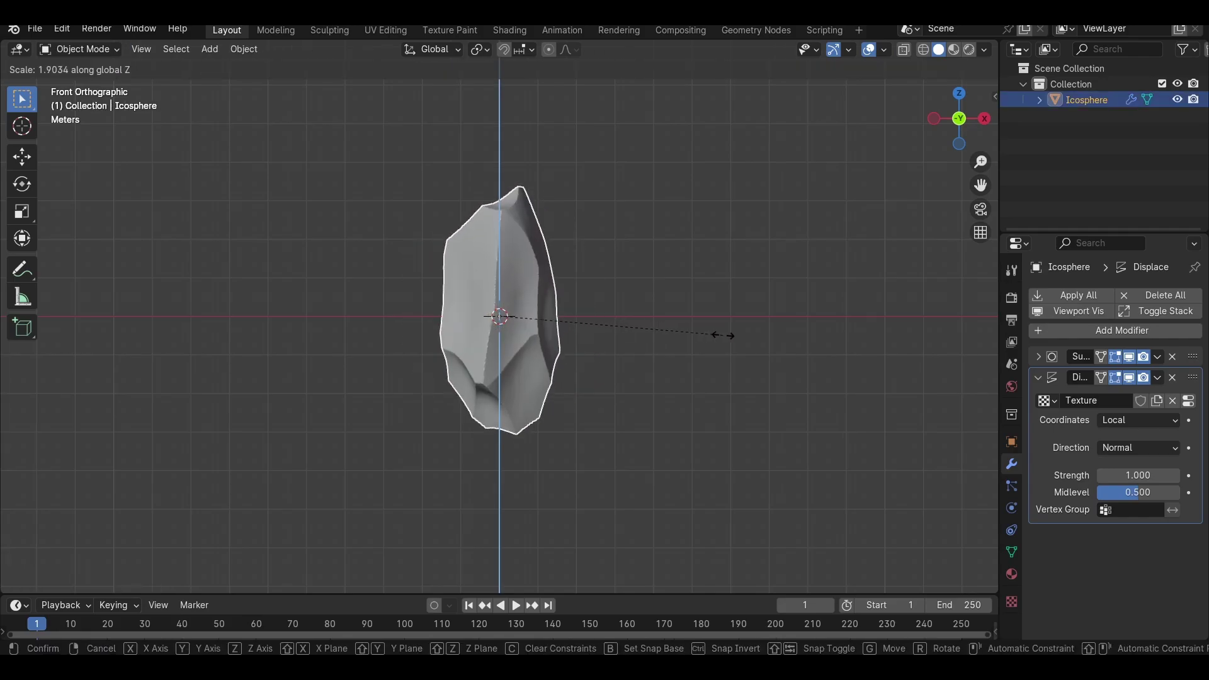
left_click(756, 332)
key("s")
left_click(771, 350)
Step: Set the rock's Displace strength to 0.730 and adjust its height by scaling along Z
left_click_drag(1134, 476, 1116, 475)
key("s")
key("z")
left_click(638, 297)
Step: Move, scale and slightly tilt the tall rock so that its lower tip rests at the world origin
scroll(643, 299, "down", 2)
key("g")
left_click(584, 225)
key("s")
left_click(624, 240)
middle_click_drag(608, 255, 603, 304, "shift")
key("g")
left_click(636, 252)
key("r")
left_click(734, 251)
key("g")
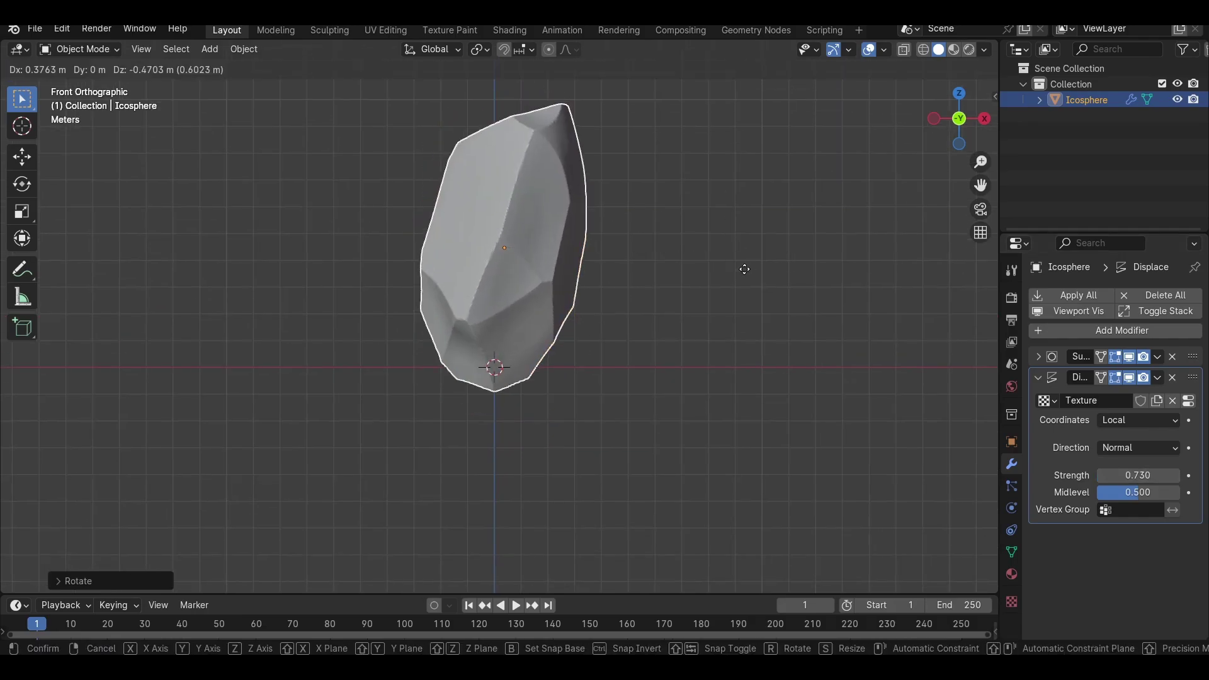
left_click(741, 258)
left_click(721, 275)
Step: Add a cube and give it a Subdivision Surface modifier with 5 viewport levels and 4 render levels
key("shift+a")
left_click(765, 308)
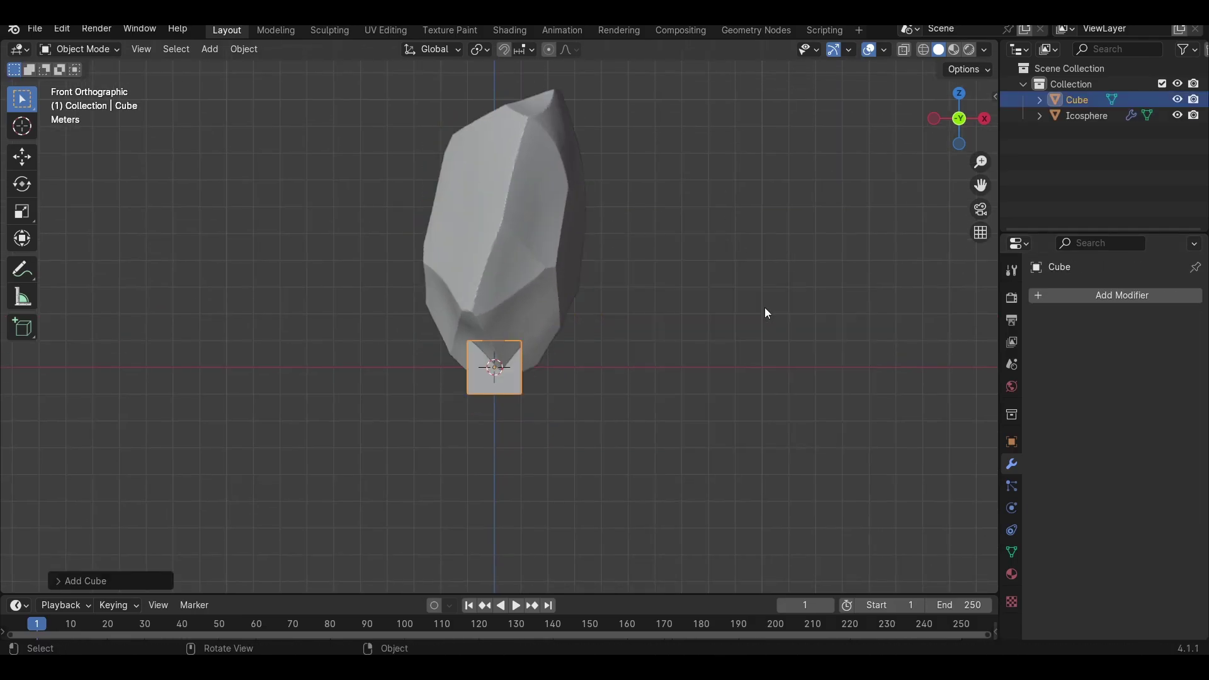
left_click(1056, 297)
mouse_move(1031, 284)
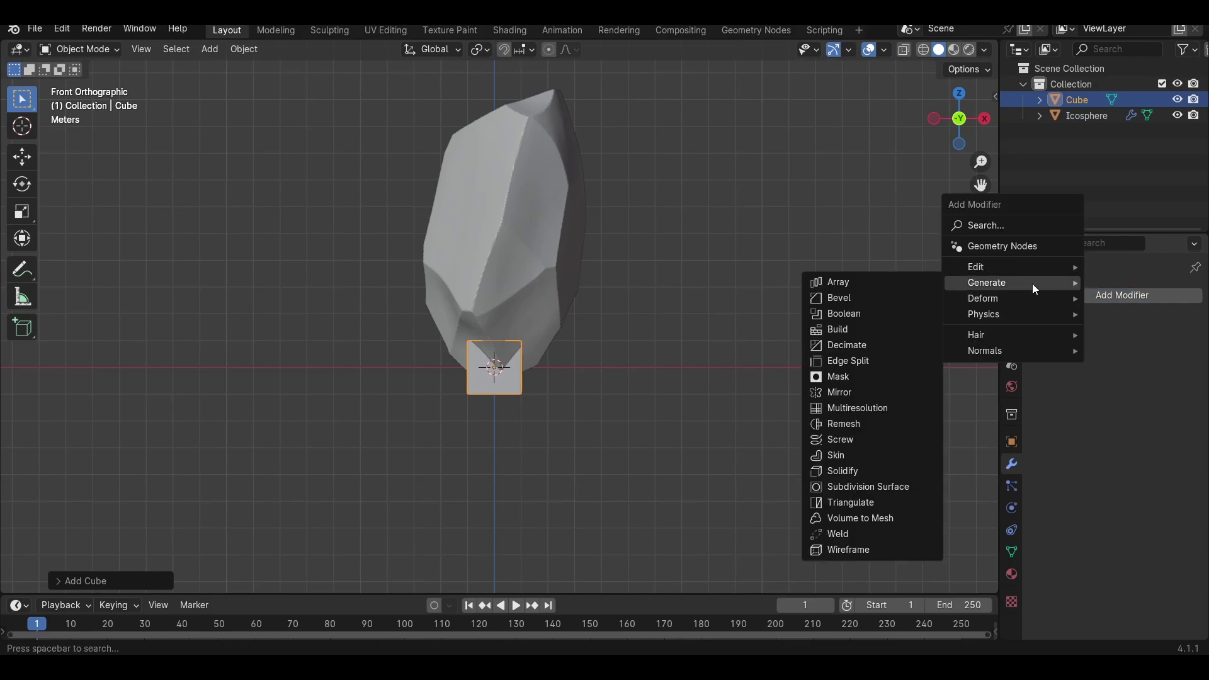
left_click(847, 487)
left_click(1175, 399)
left_click(1175, 399)
left_click(1175, 400)
left_click(1175, 399)
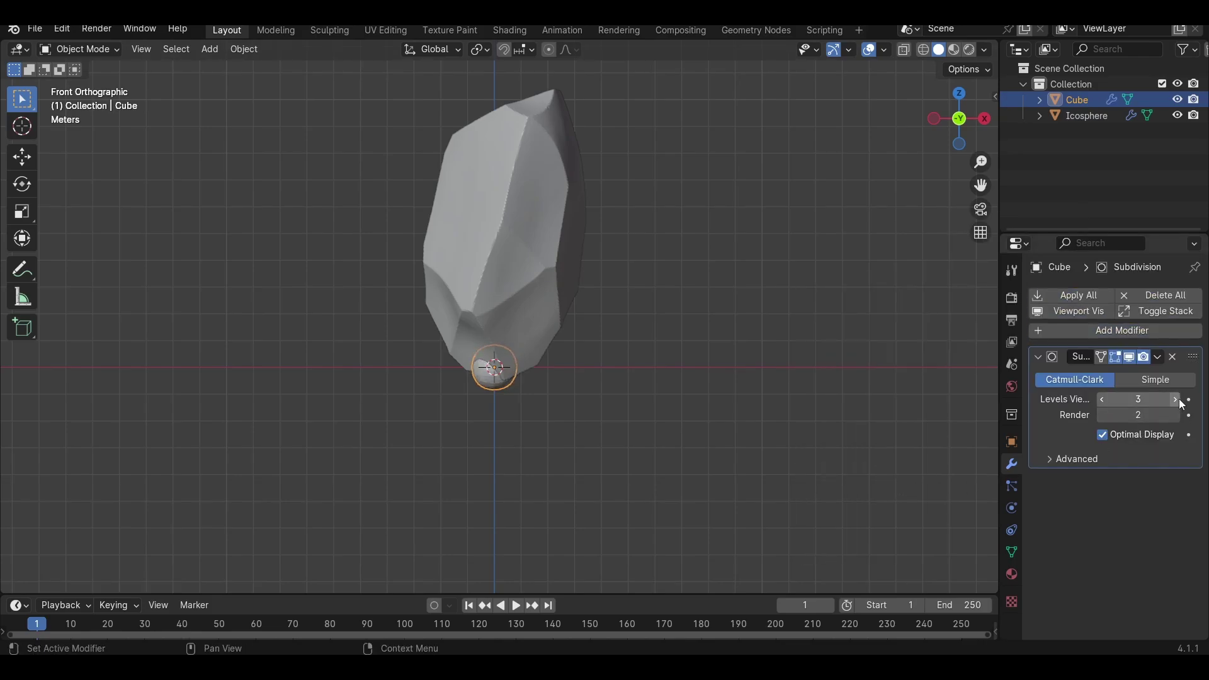
left_click(1175, 416)
left_click(1175, 416)
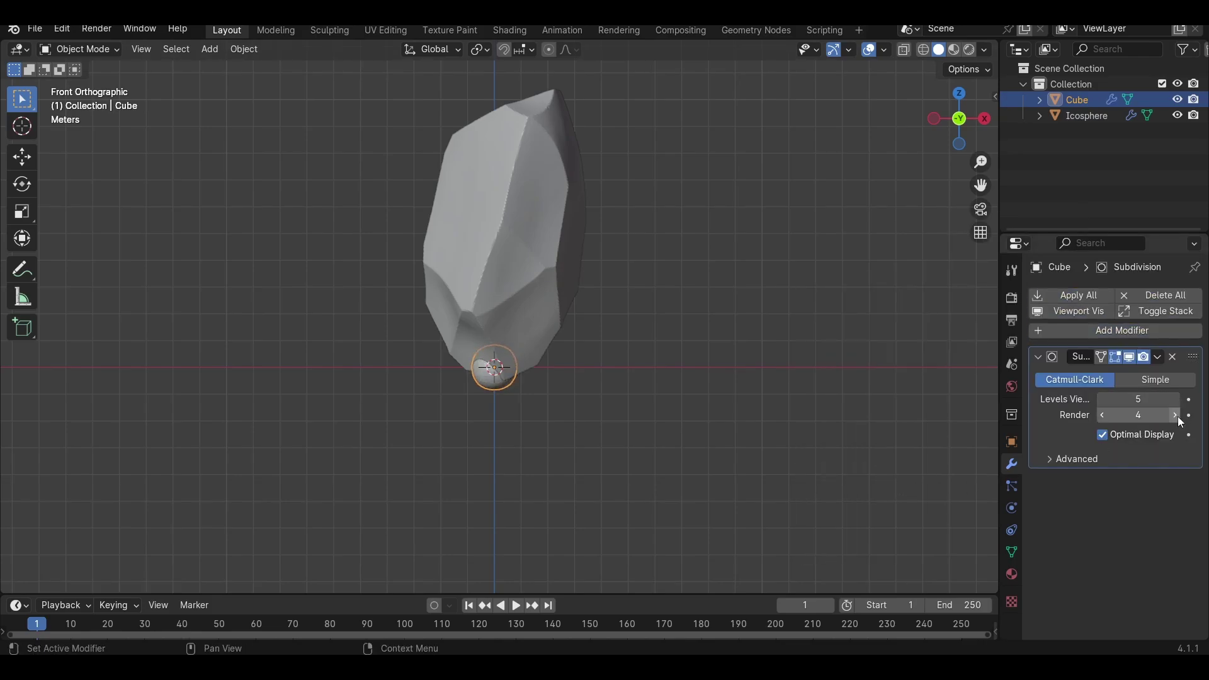
left_click(1038, 357)
Step: Add a Displace modifier to the cube and create a new texture for it
left_click(1078, 331)
mouse_move(980, 346)
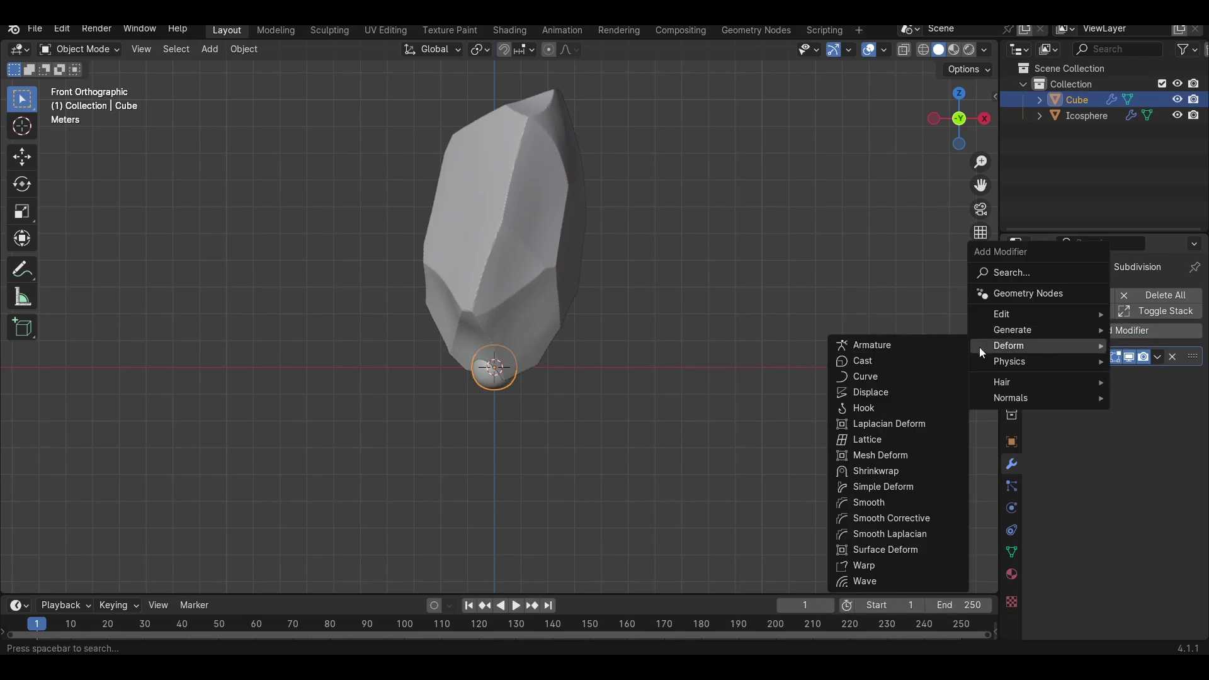
left_click(901, 392)
left_click(1112, 402)
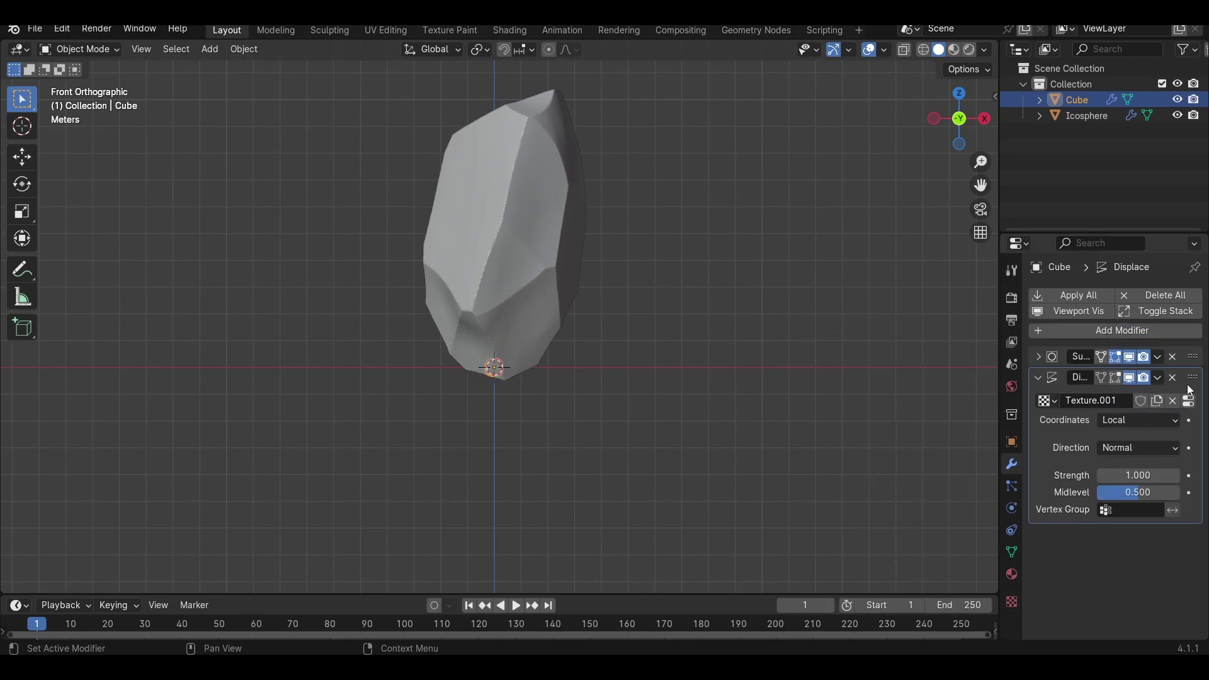
Step: Set the cube's displacement texture to Voronoi with the Distance Squared metric and a size of 1.51
left_click(1190, 401)
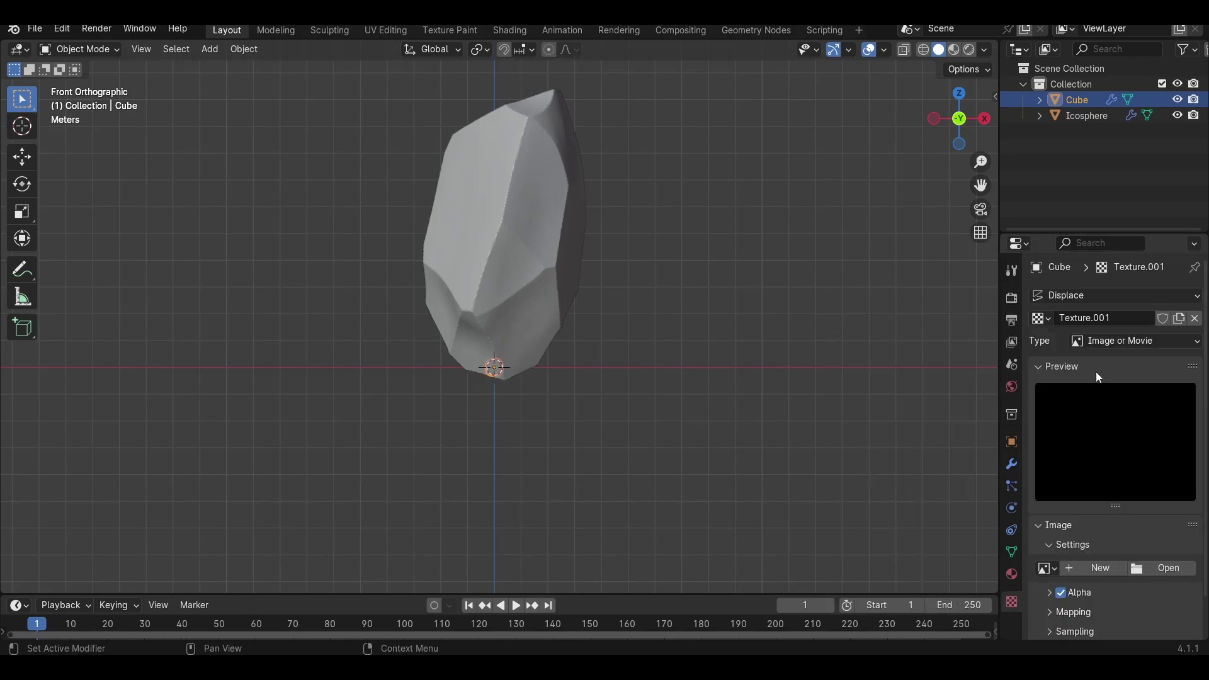
left_click(1121, 341)
left_click(1109, 529)
scroll(1115, 504, "down", 3)
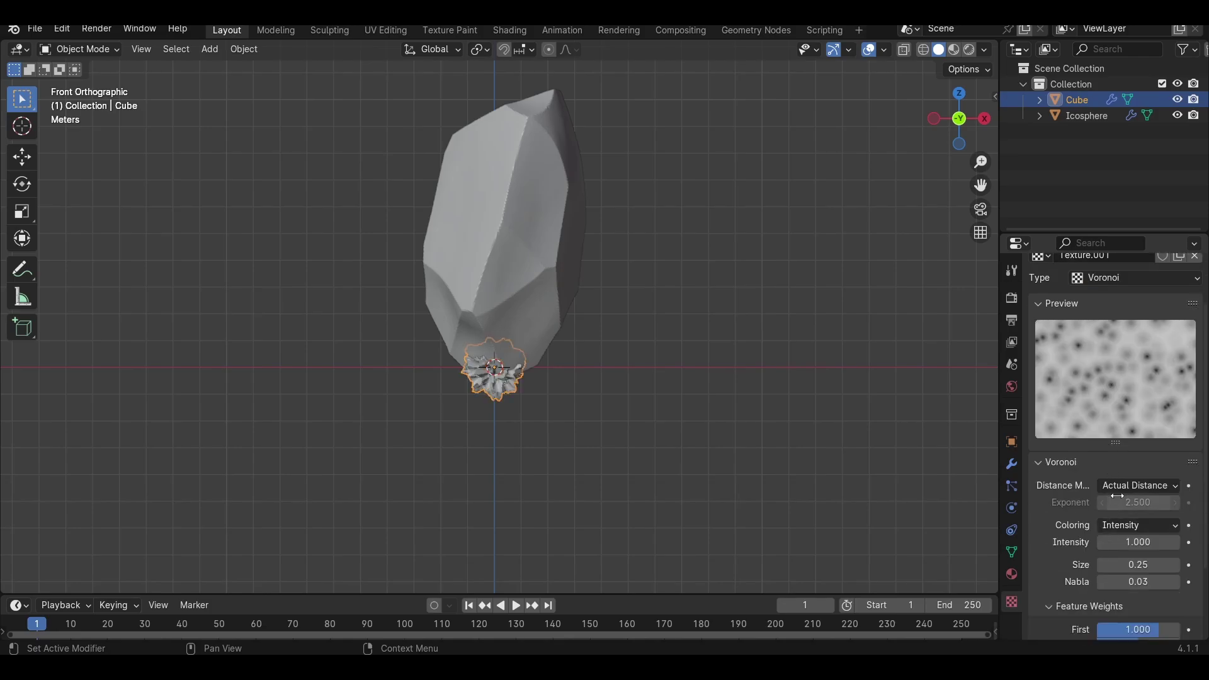
left_click(1121, 486)
left_click(1093, 521)
scroll(1061, 494, "down", 3)
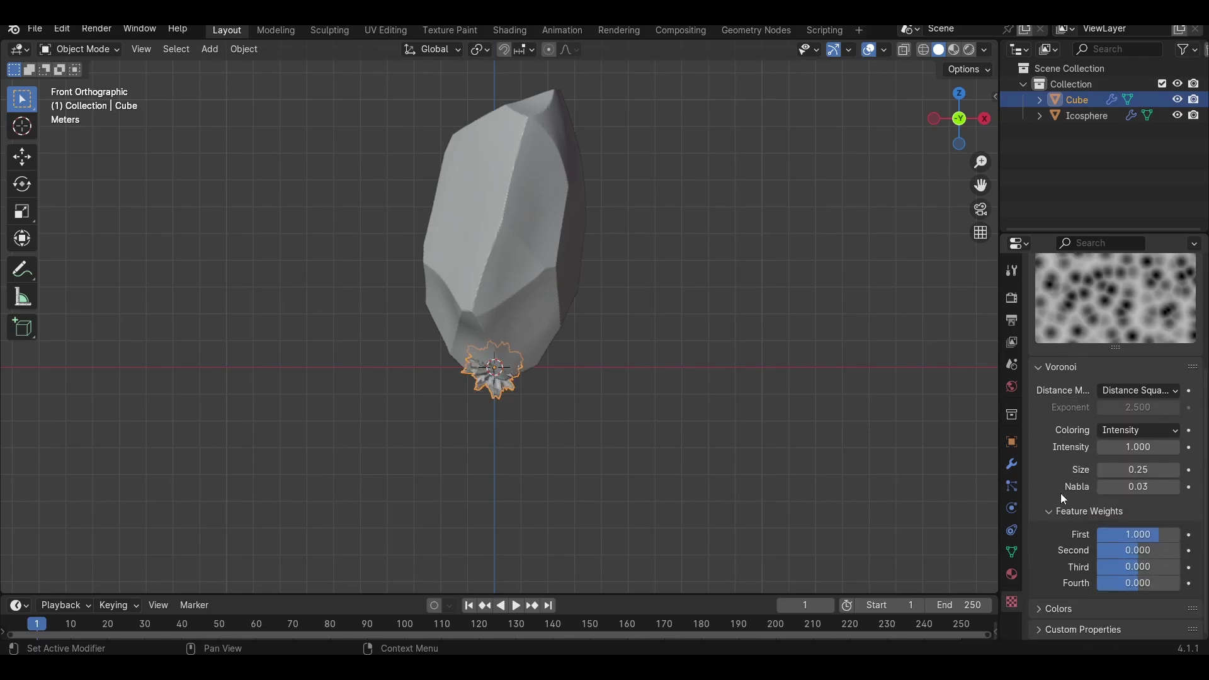
left_click_drag(1134, 469, 1172, 469)
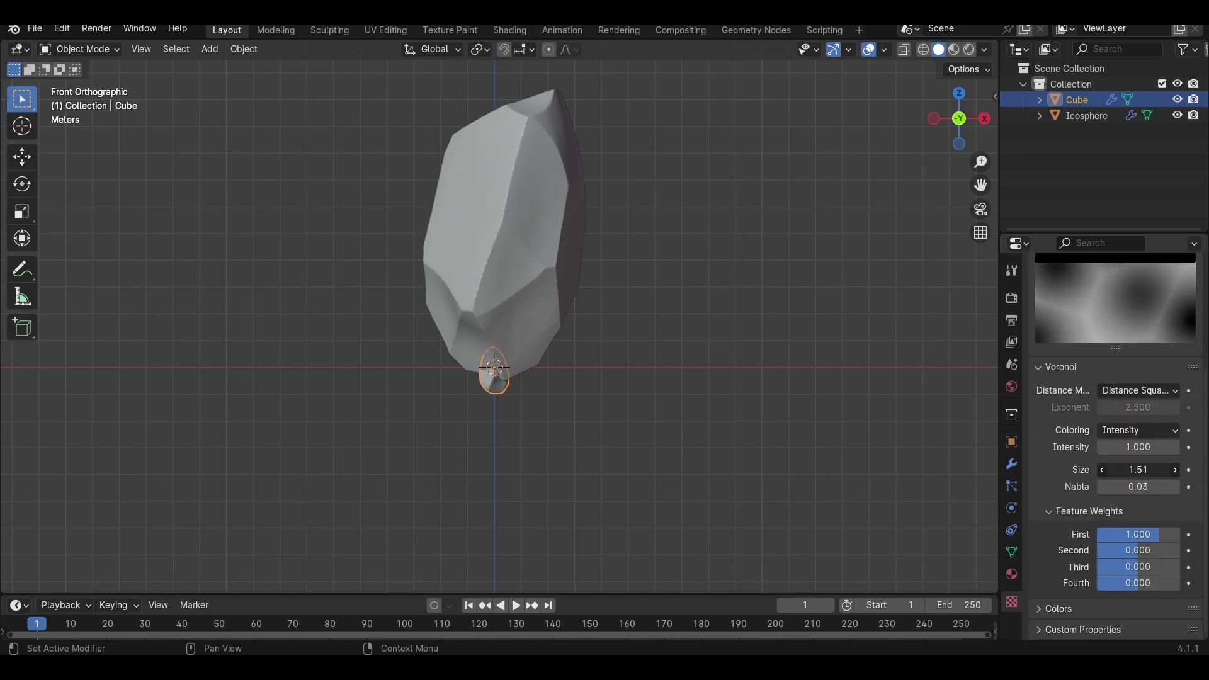
Step: With displacement shown in Edit Mode, scale the cube's mesh about 2.2 times and move it about 6 m along negative X, beside the tall rock
left_click(1011, 464)
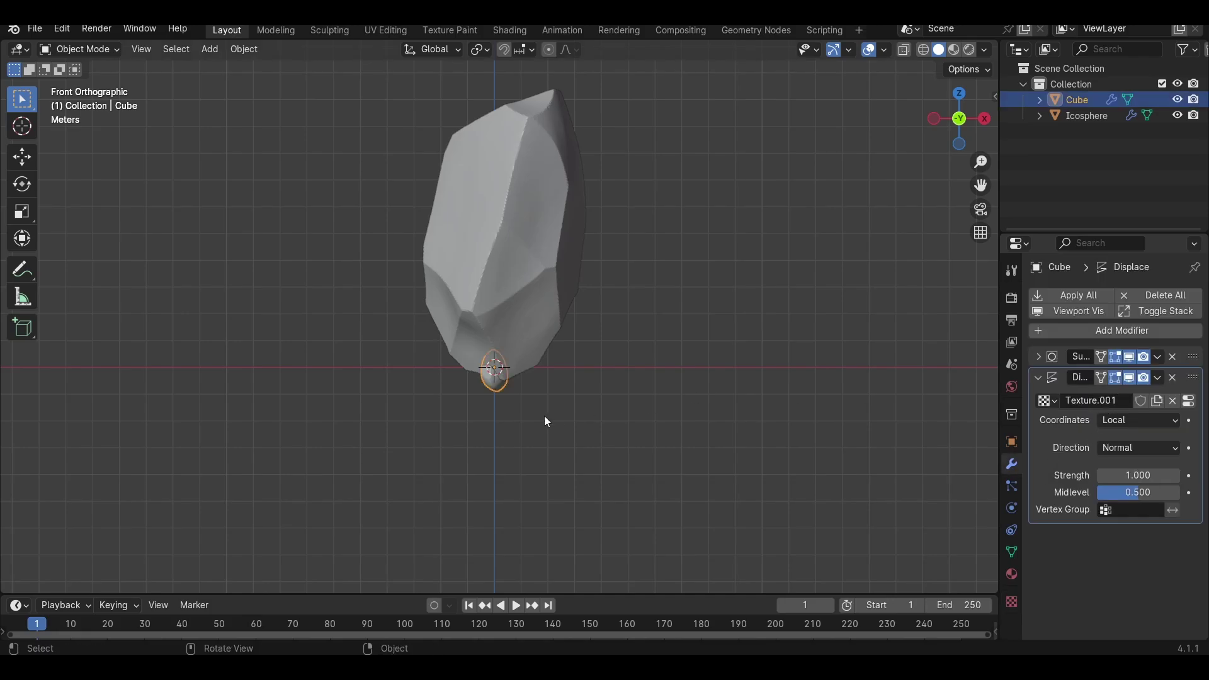
key("Tab")
key("s")
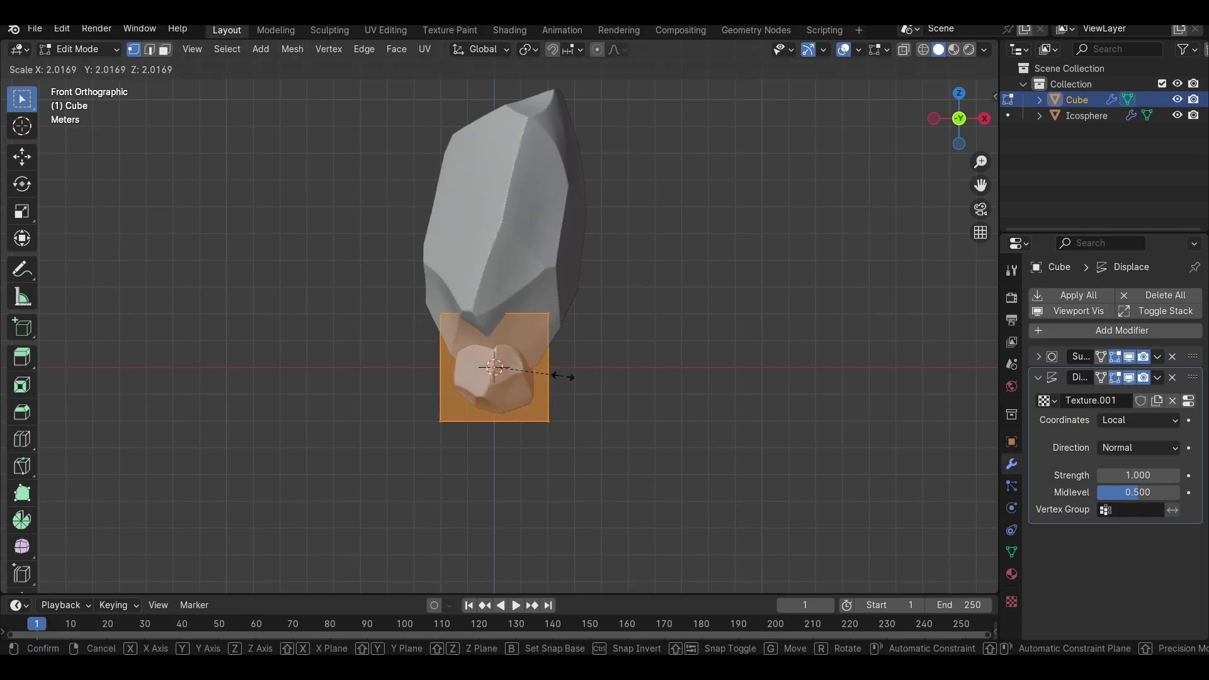
left_click(569, 378)
key("g")
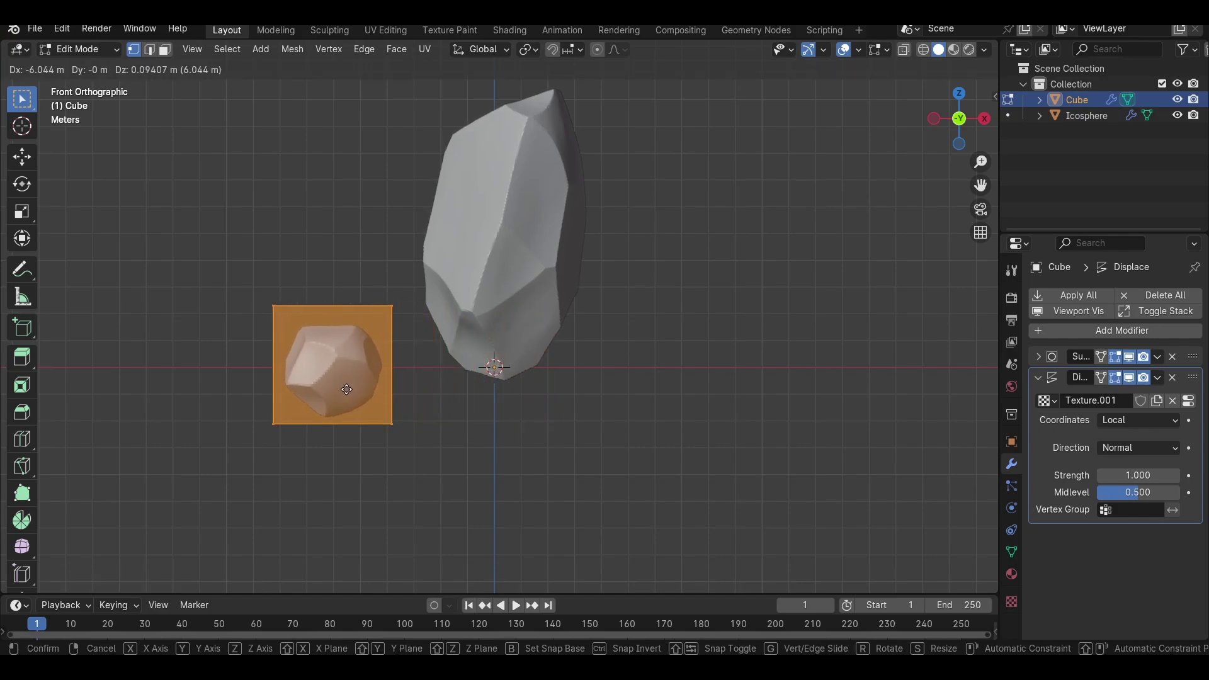
left_click(346, 389)
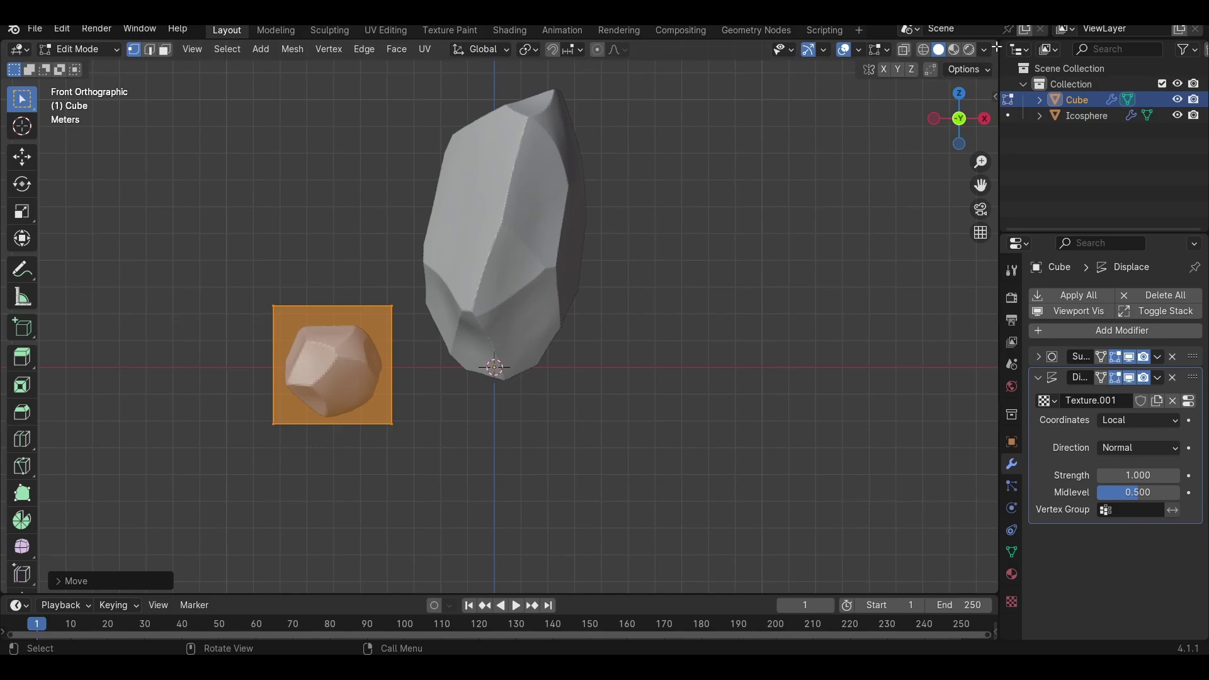
Step: Split the 3D viewport into two side by side and switch the second one to the top orthographic view
left_click_drag(998, 45, 505, 206)
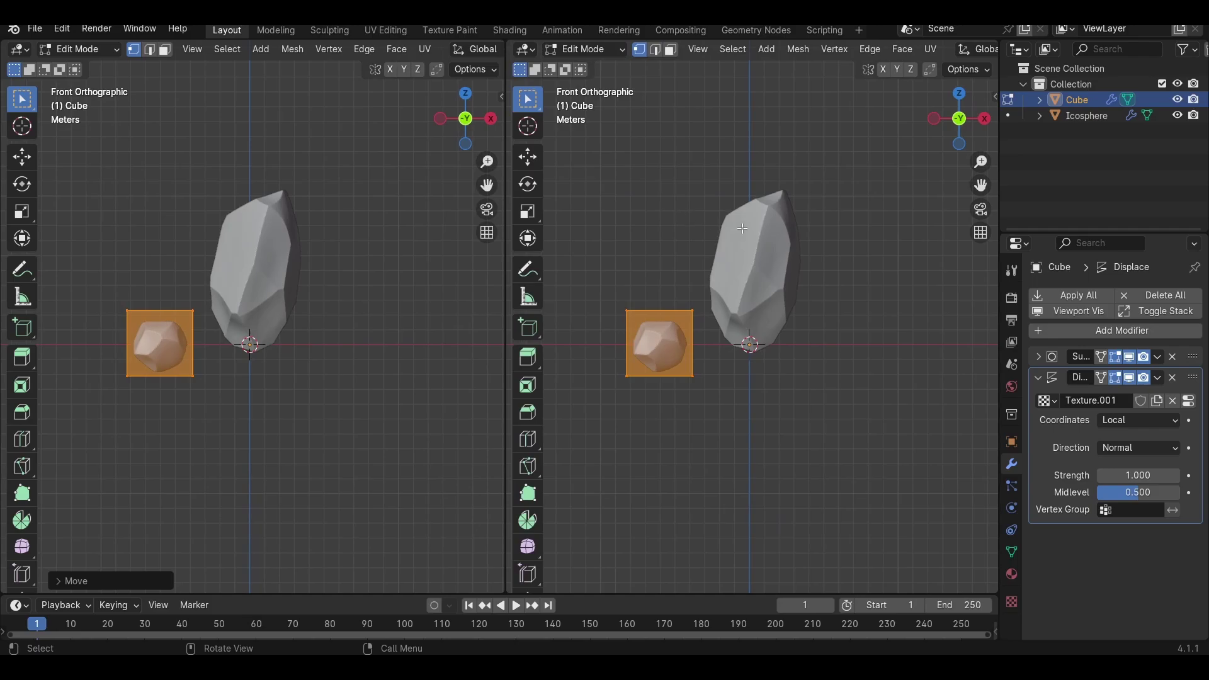
key("KP_7")
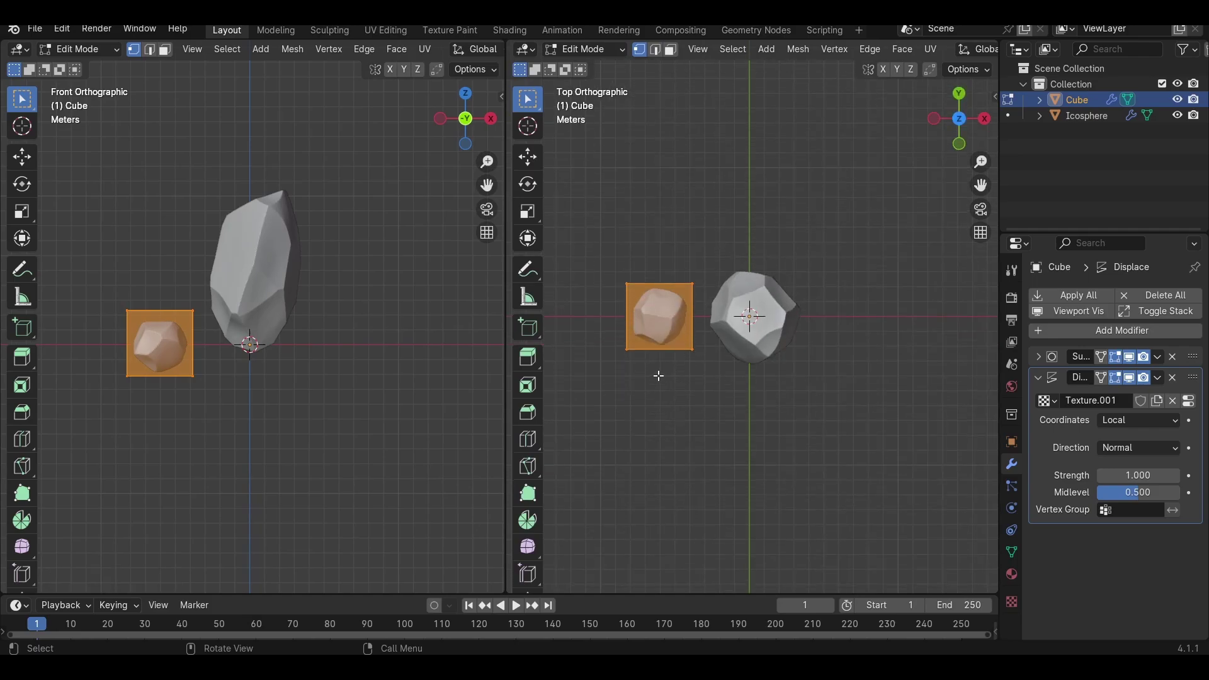
Step: Duplicate the small rock's mesh, shrink the copy slightly and place it between the first small rock and the tall rock, slightly toward the front
key("shift+d")
left_click(704, 398)
key("s")
left_click(293, 349)
key("g")
left_click(294, 362)
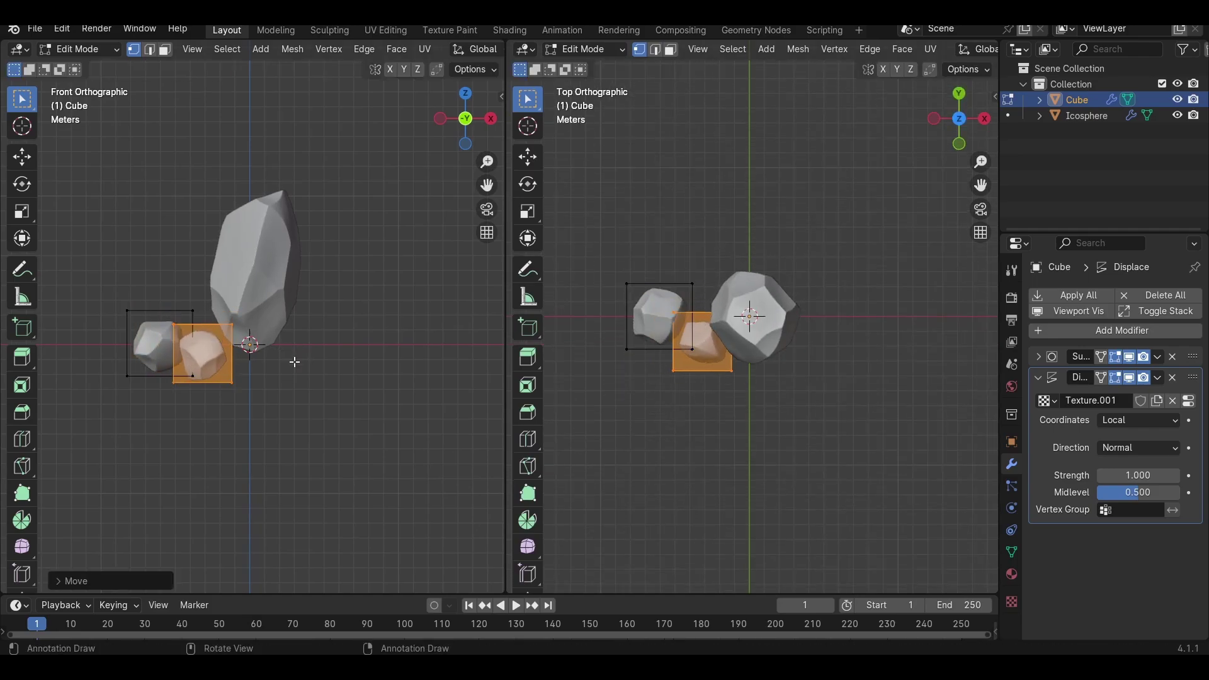
scroll(255, 365, "up", 2)
middle_click_drag(253, 365, 297, 370, "shift")
key("g")
left_click(296, 360)
Step: Duplicate the small rock repeatedly toward positive X to form a row along the front of the tall rock's base
key("shift+d")
left_click(347, 371)
key("shift+d")
left_click(401, 367)
key("g")
left_click(404, 345)
key("shift+d")
key("g")
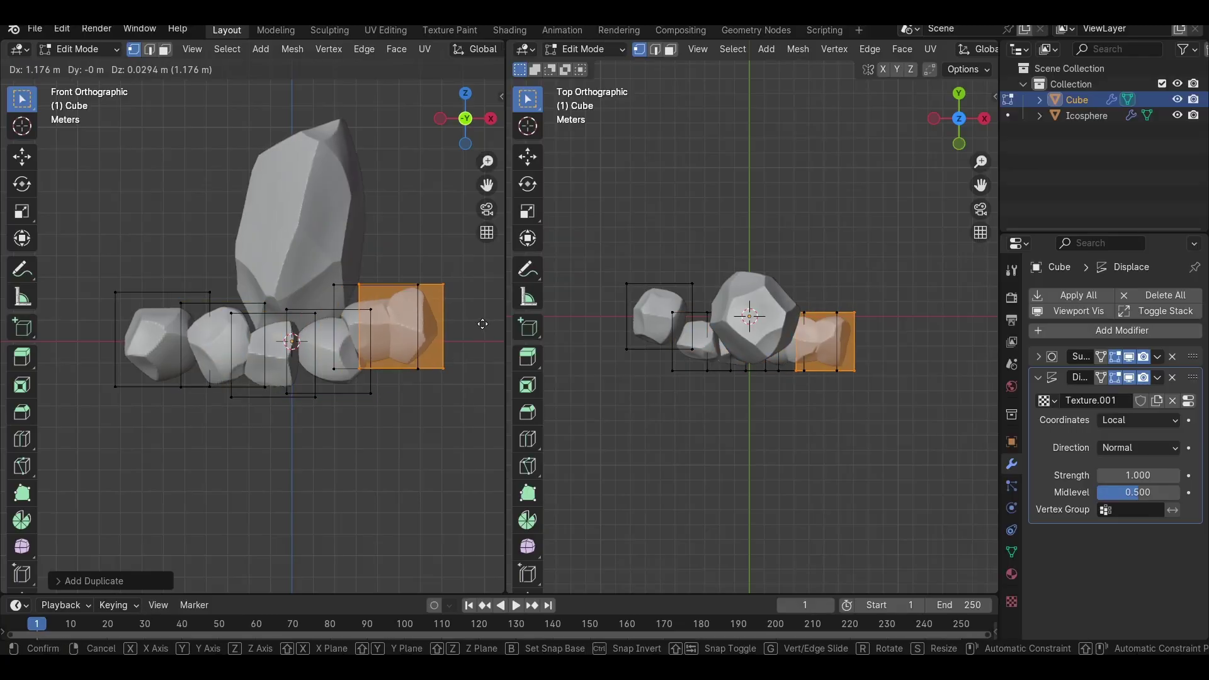
left_click(477, 319)
key("ctrl+z")
key("ctrl+z")
Step: Duplicate a rock onto the positive X end of the row, then stack another resized copy above it and position it in depth
key("shift+d")
left_click(479, 335)
key("shift+d")
left_click(465, 295)
key("s")
key("g")
left_click(885, 315)
key("g")
left_click(463, 350)
key("ctrl+z")
Step: Shift the stacked rock toward the back and place a resized duplicate on top of it
key("g")
left_click(878, 303)
key("shift+d")
left_click(411, 287)
key("s")
left_click(403, 275)
key("g")
left_click(863, 315)
Step: Duplicate a rock to the far positive X end of the cluster and adjust its depth position
key("shift+d")
left_click(13, 415)
key("g")
left_click(898, 340)
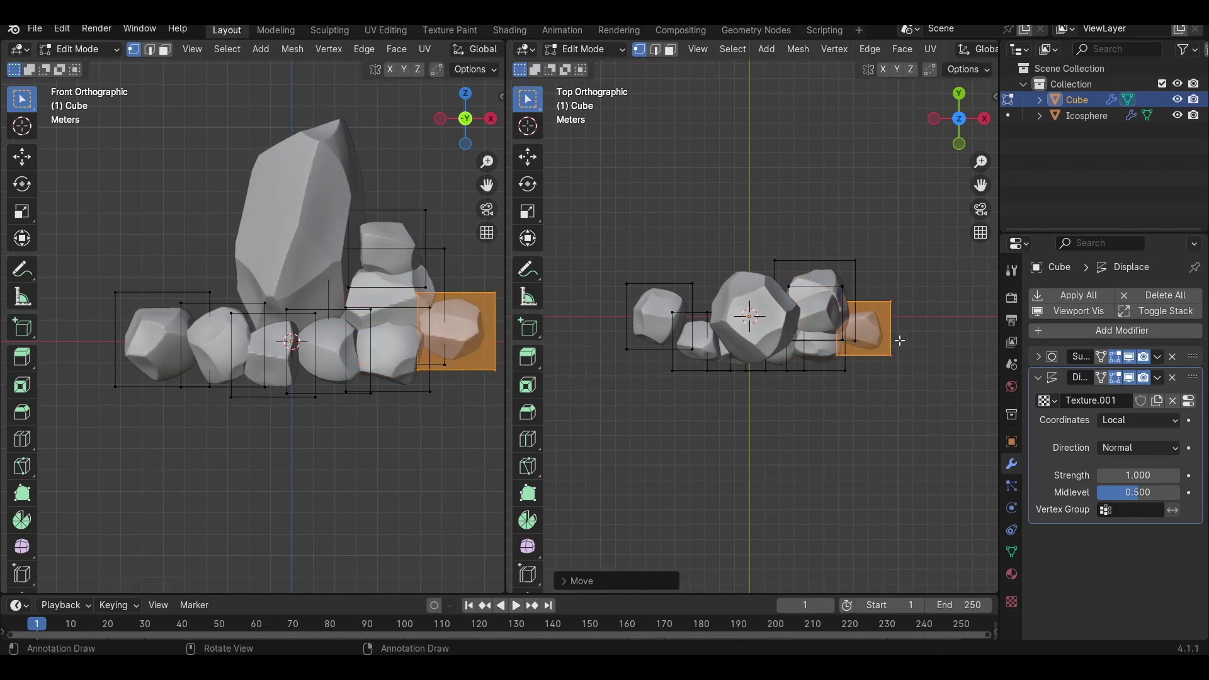
Step: Duplicate a rock to the negative X side of the tall rock, above the base row, and resize it
key("shift+d")
left_click(239, 324)
key("s")
left_click(247, 331)
key("g")
left_click(259, 332)
key("ctrl+z")
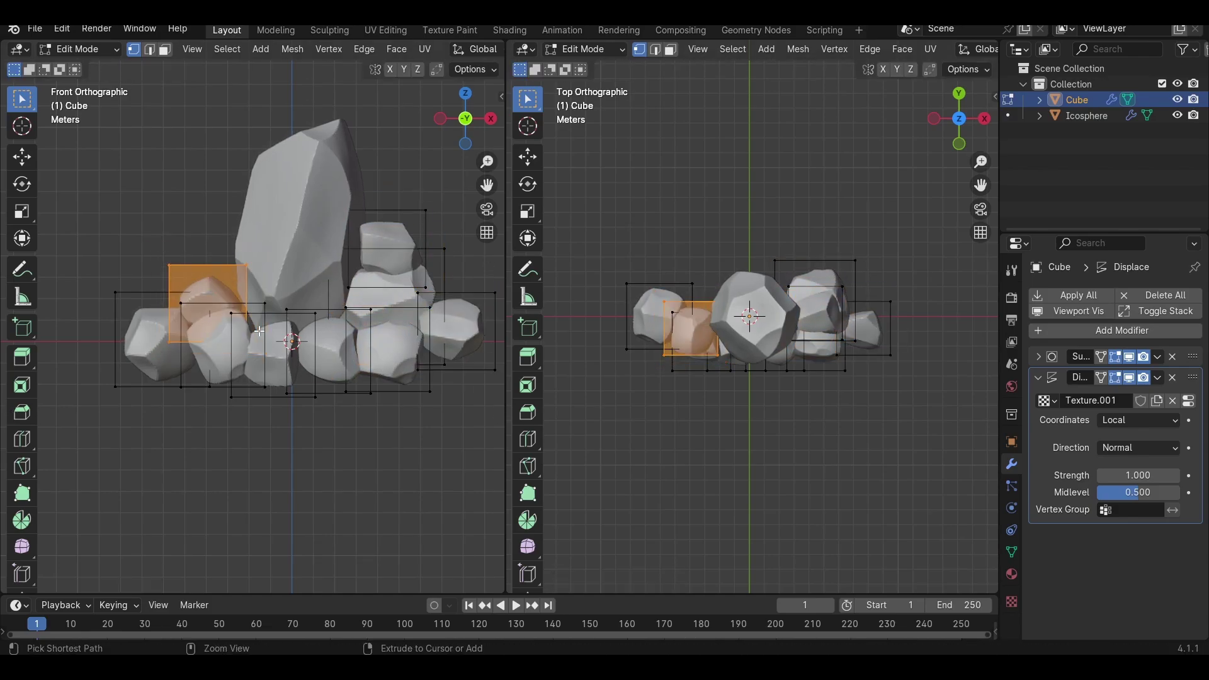
Step: Scale the duplicated rock on the negative X side along the Z axis
key("s")
key("z")
left_click(311, 315)
Step: Duplicate the negative X side rock again, resize the copy and move it into the pile there
key("shift+d")
left_click(278, 295)
key("s")
left_click(300, 296)
key("g")
left_click(298, 298)
Step: Add two more resized duplicates, one on top of the negative X pile and one in front of the tall rock's base
key("shift+d")
left_click(324, 266)
key("s")
key("g")
key("shift+d")
key("g")
key("s")
left_click(450, 348)
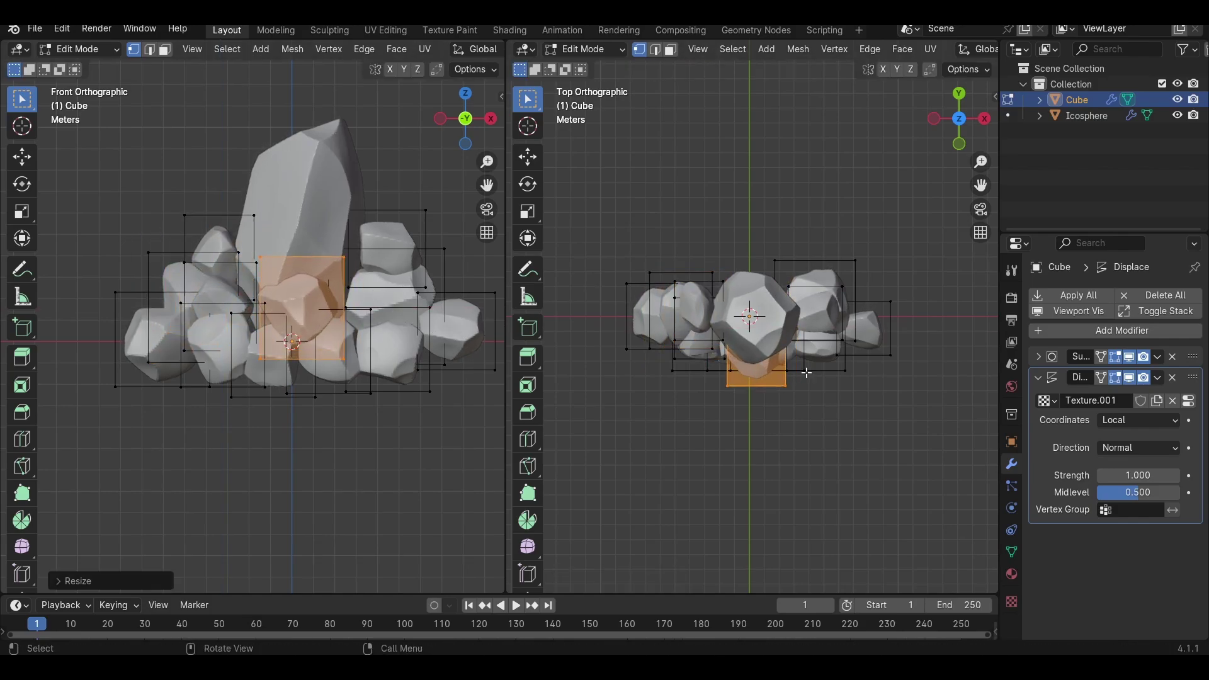
Step: Select one linked rock in the front base row and move it forward, in front of the tall rock
left_click(316, 398)
key("l")
key("g")
left_click(793, 359)
Step: Place two resized rock duplicates side by side directly behind the tall rock
key("shift+d")
left_click(766, 250)
key("s")
left_click(793, 239)
key("shift+d")
left_click(840, 237)
key("s")
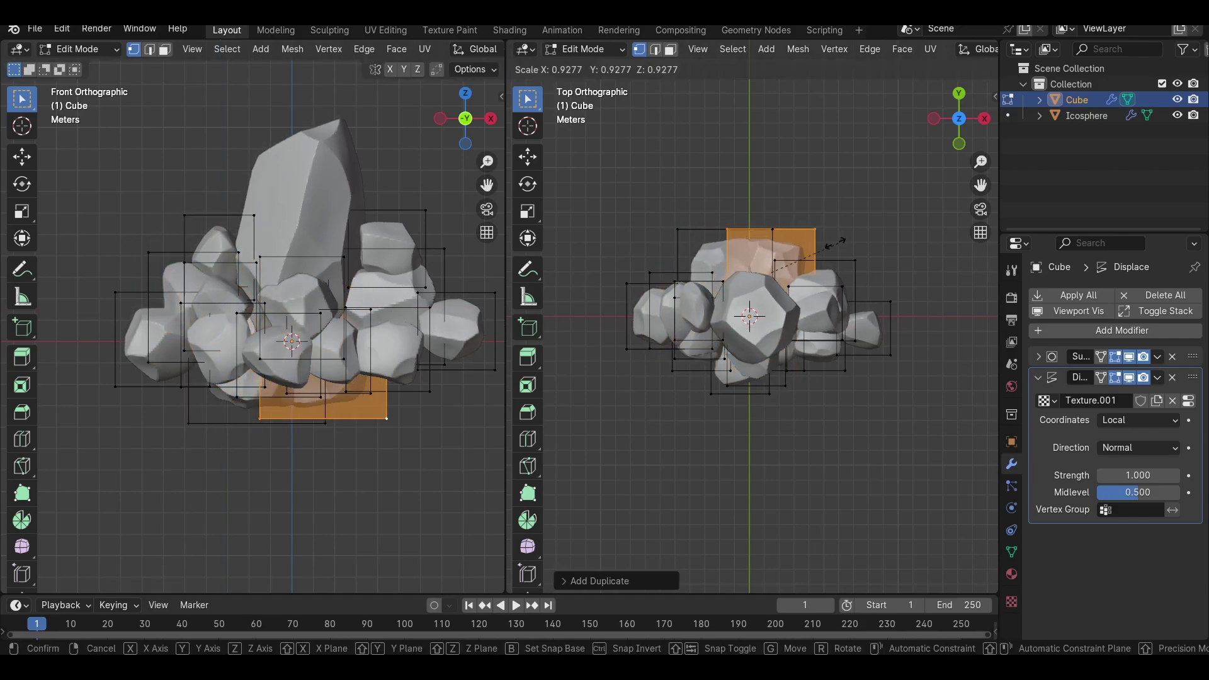
left_click(824, 245)
Step: Duplicate more rocks to the back corners of the cluster and return to Object Mode
key("shift+d")
key("shift+d")
left_click(913, 219)
key("Tab")
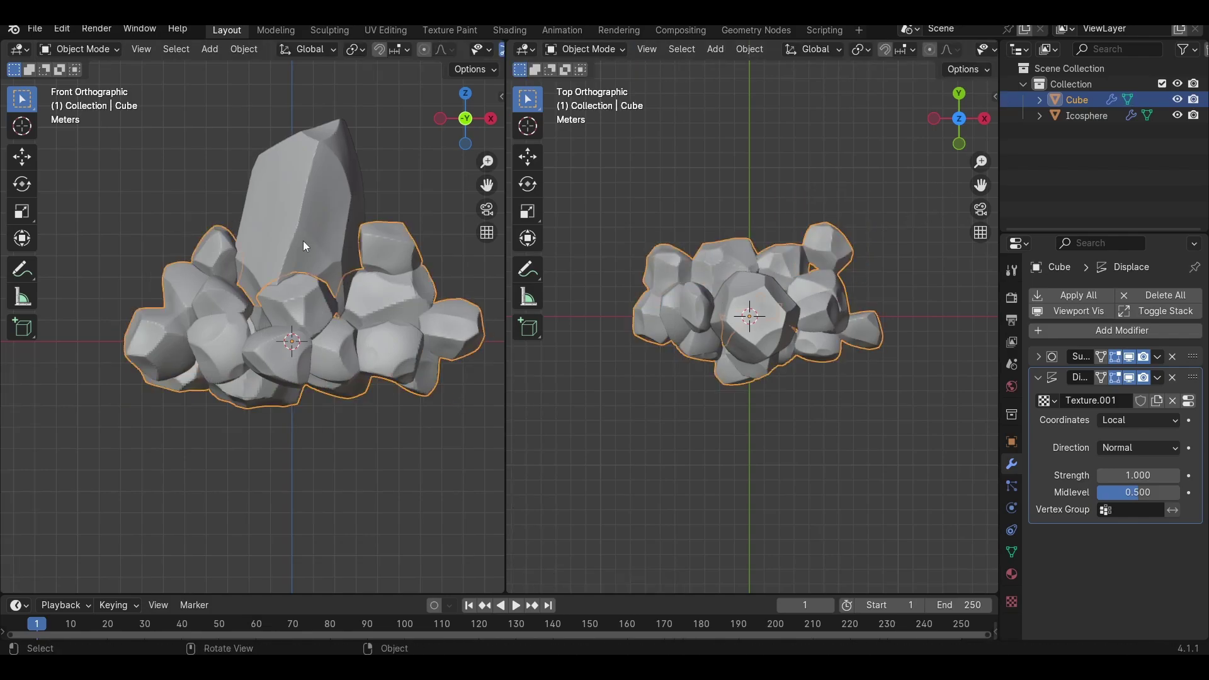
Step: Scale the tall rock up about 1.14 times, stretch it along Z and adjust its height among the small rocks
left_click(315, 246)
key("s")
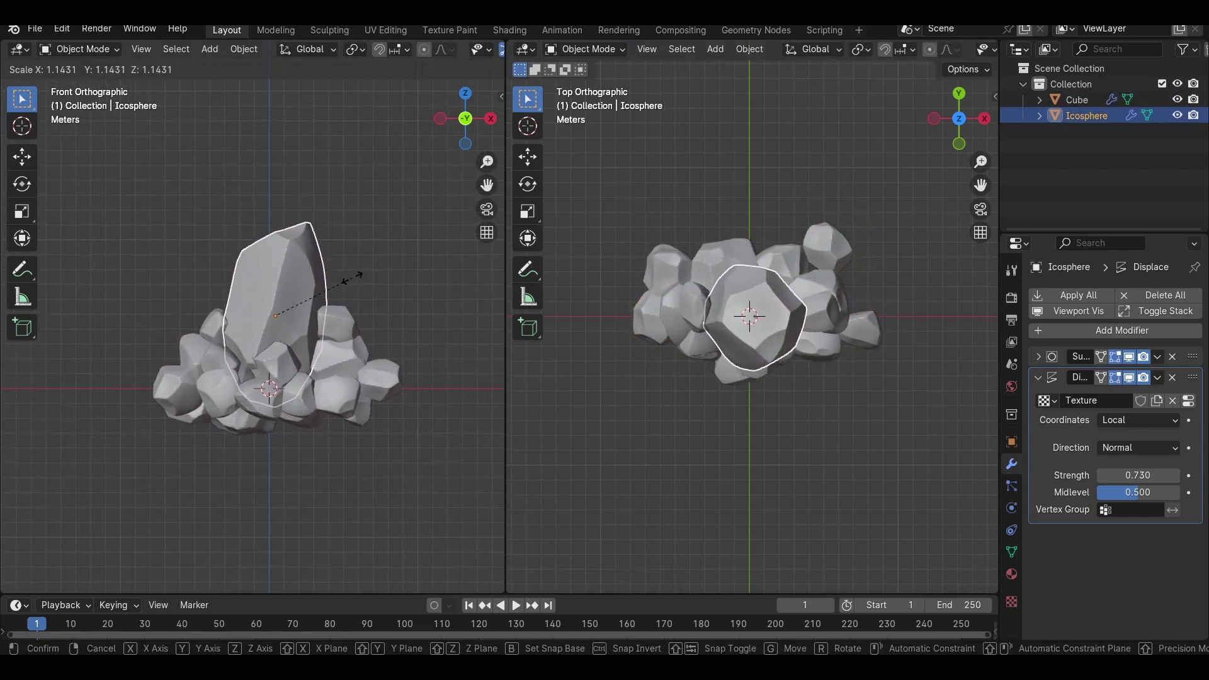
left_click(363, 279)
key("s")
key("z")
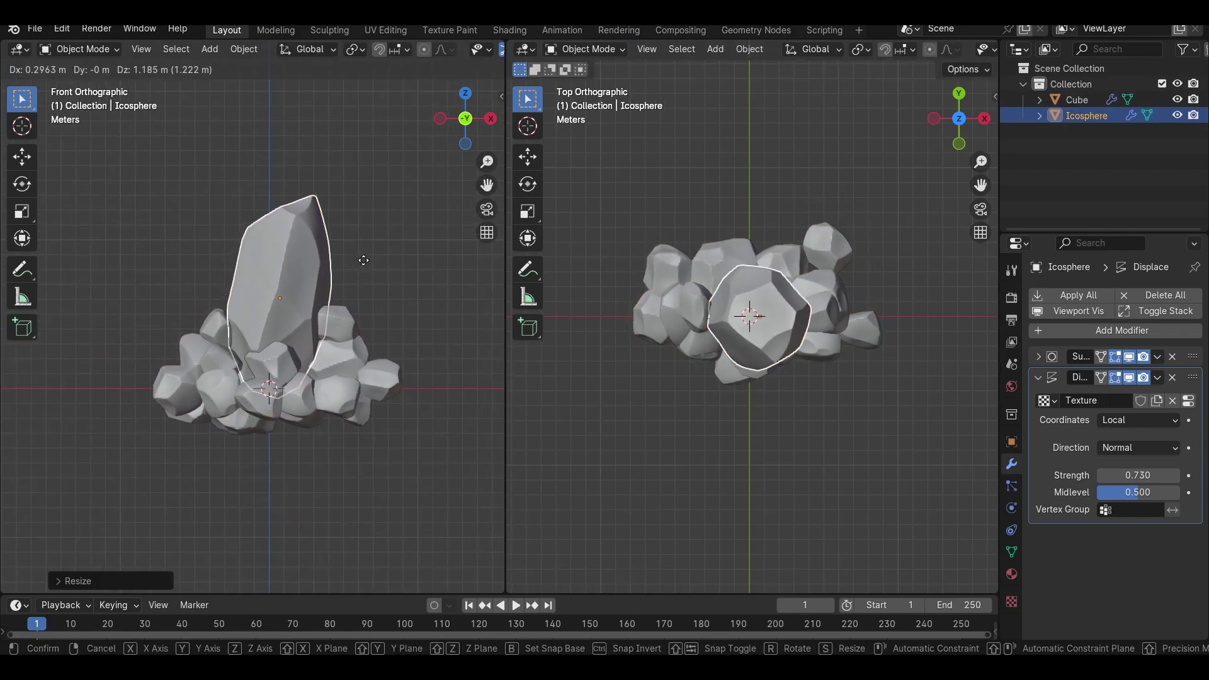
left_click(370, 314)
left_click(372, 318)
Step: Add a plane under the rocks and scale it up about 18.6 times as a ground surface
key("shift+a")
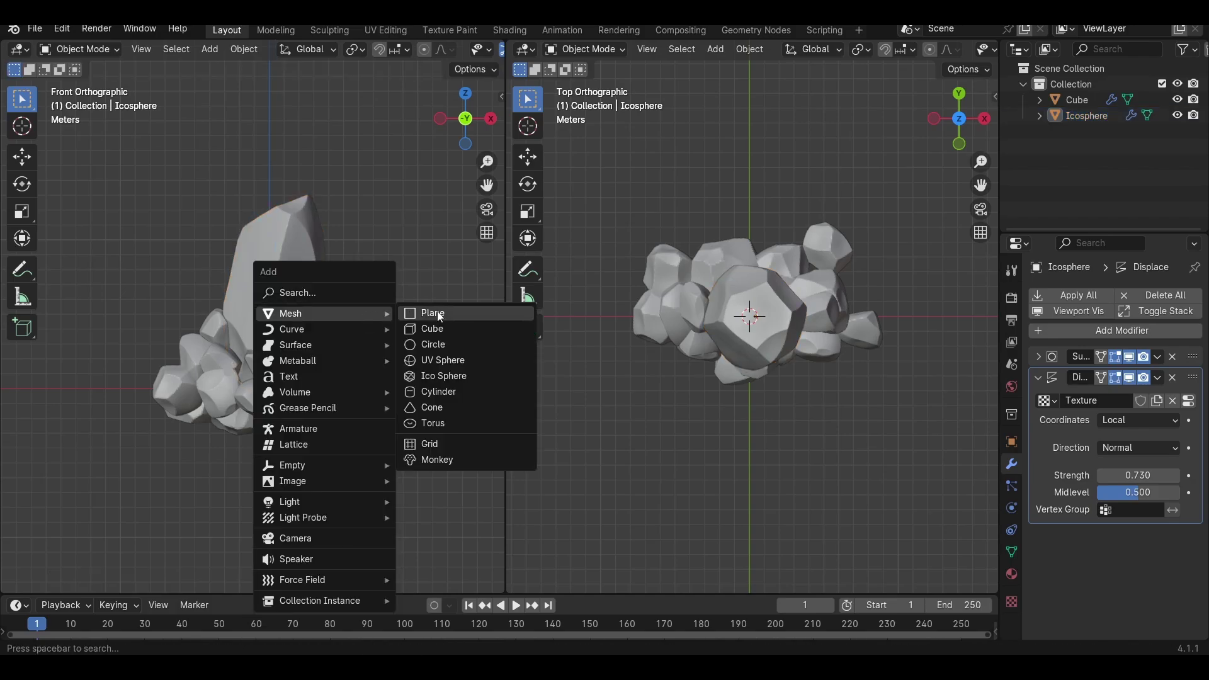
left_click(429, 310)
key("s")
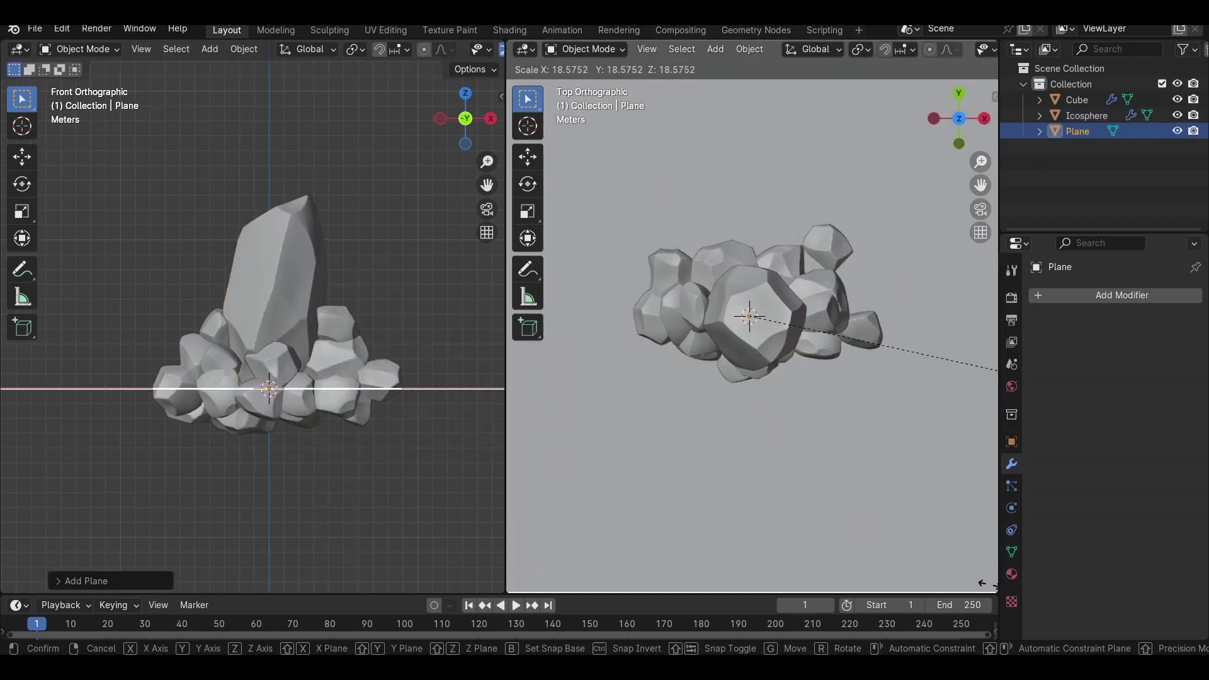
left_click(554, 70)
Step: Extrude the plane's back edge straight up along Z to form a backdrop wall behind the rocks
middle_click_drag(183, 285, 197, 302)
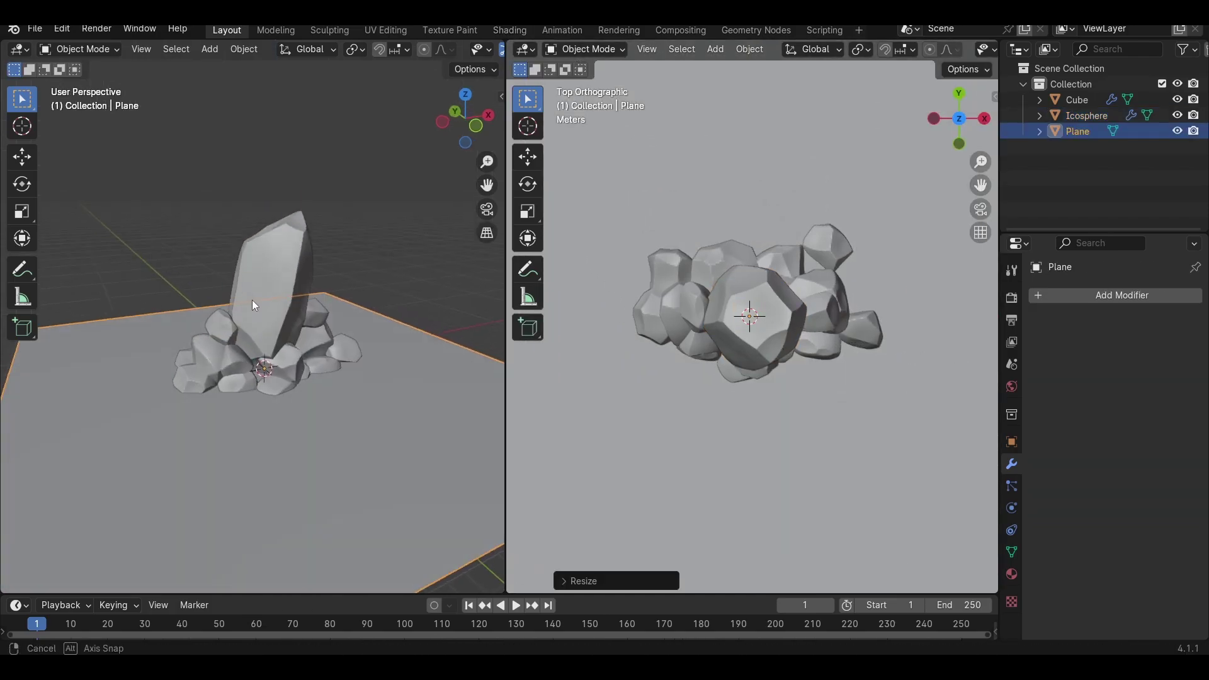
key("Tab")
key("2")
left_click(198, 301)
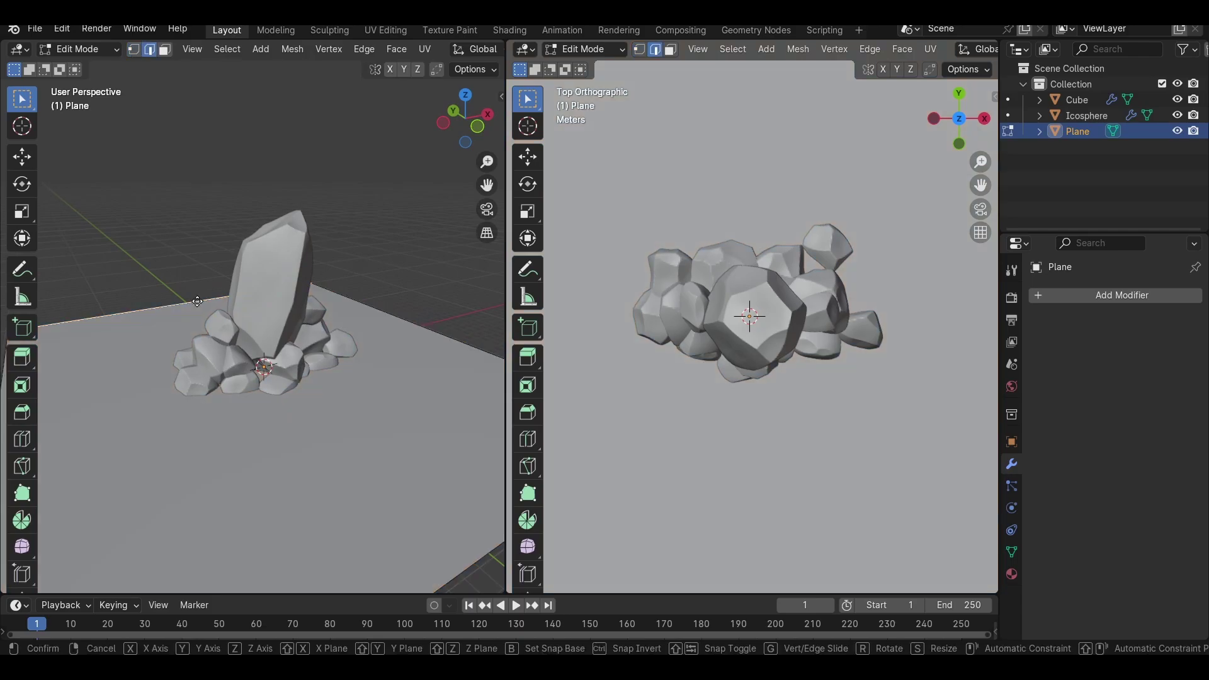
key("e")
key("z")
left_click(218, 428)
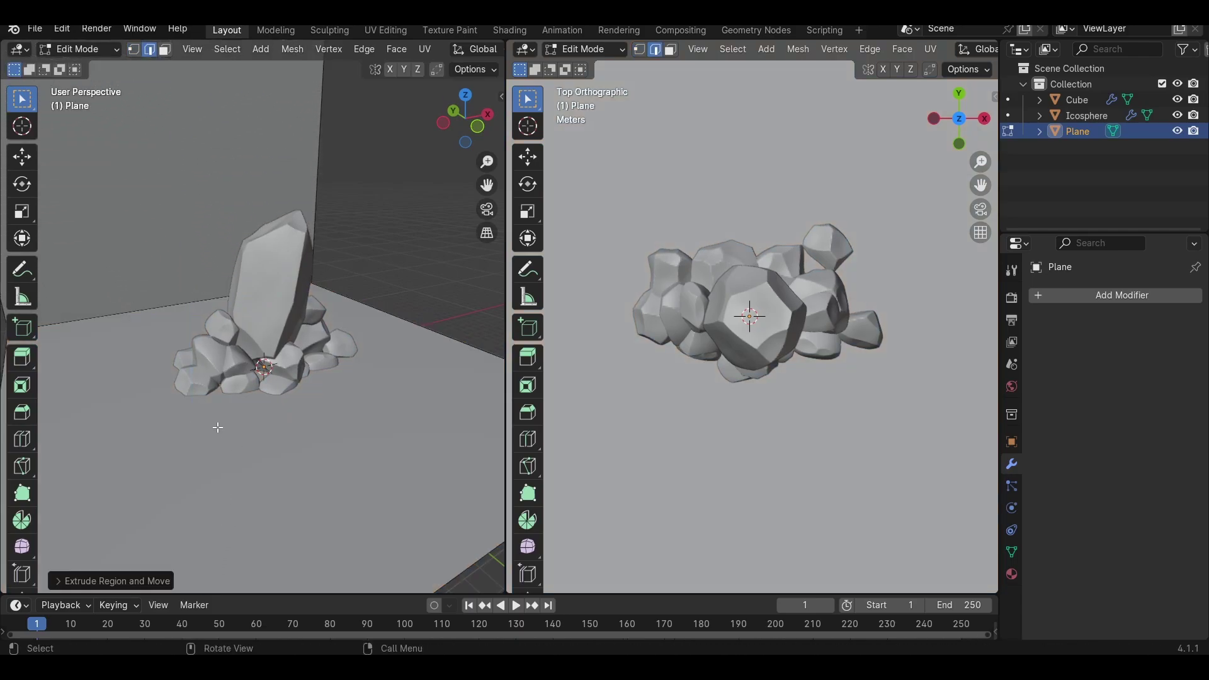
Step: Bevel the edge between floor and wall with 4 segments and shade the backdrop smooth
left_click(136, 312)
key("ctrl+b")
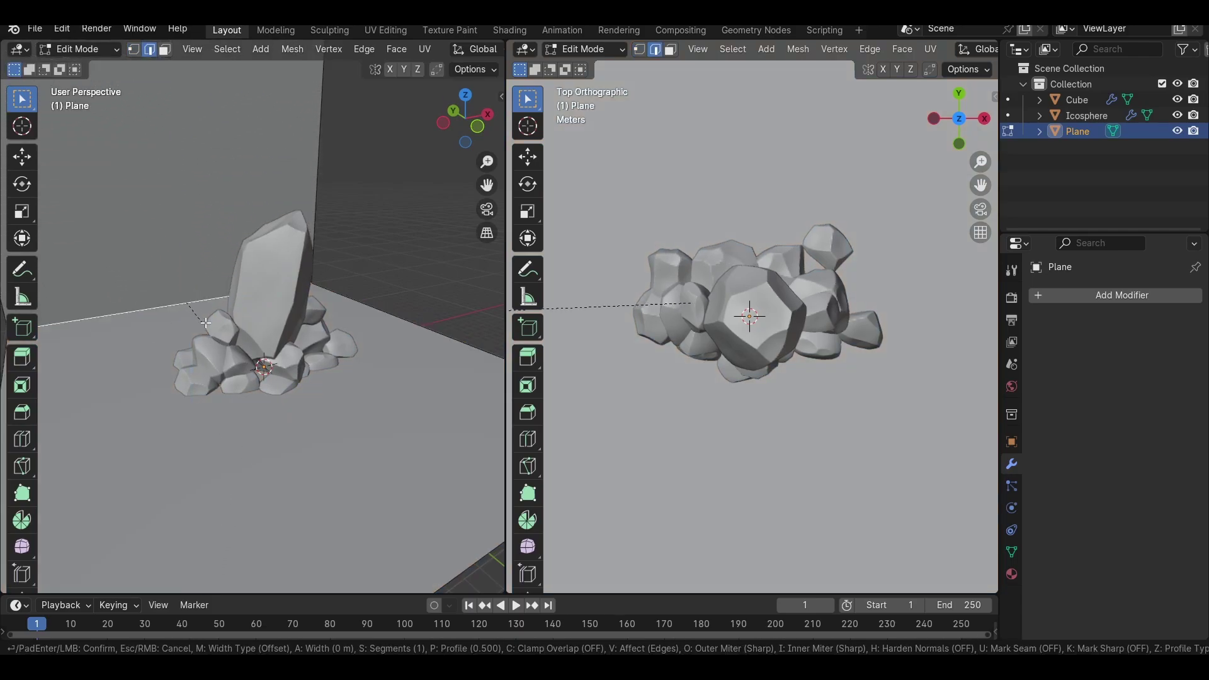
scroll(296, 328, "up", 3)
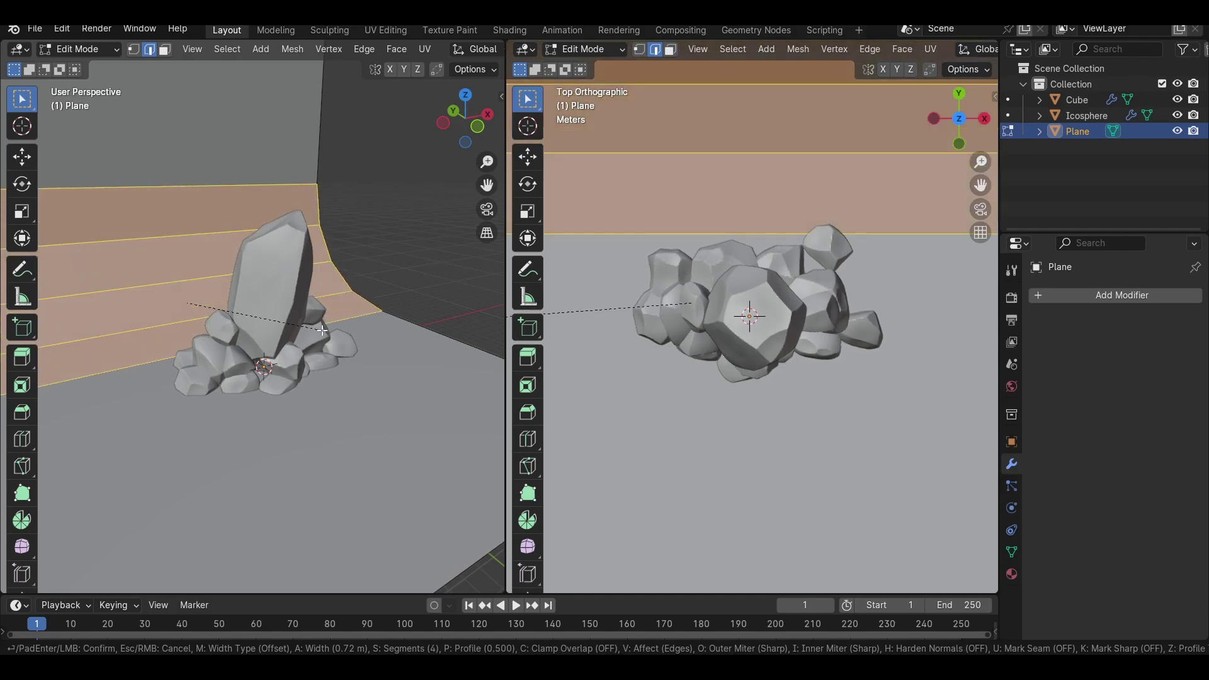
left_click(309, 329)
key("Tab")
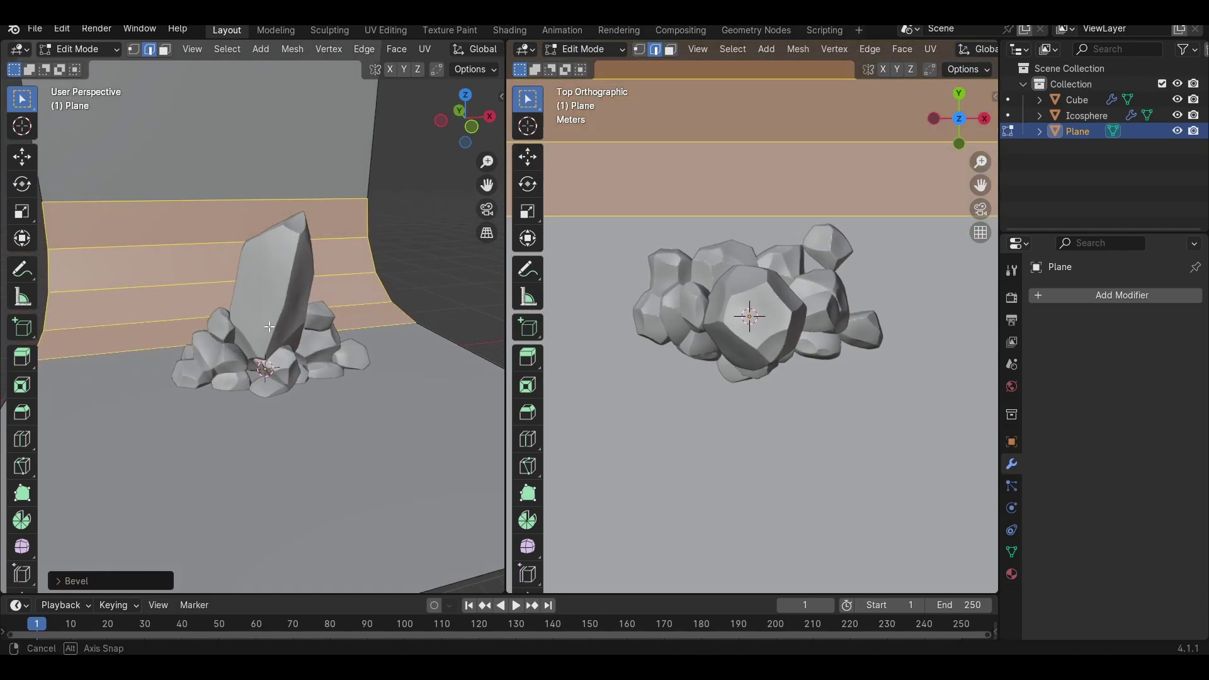
right_click(176, 194)
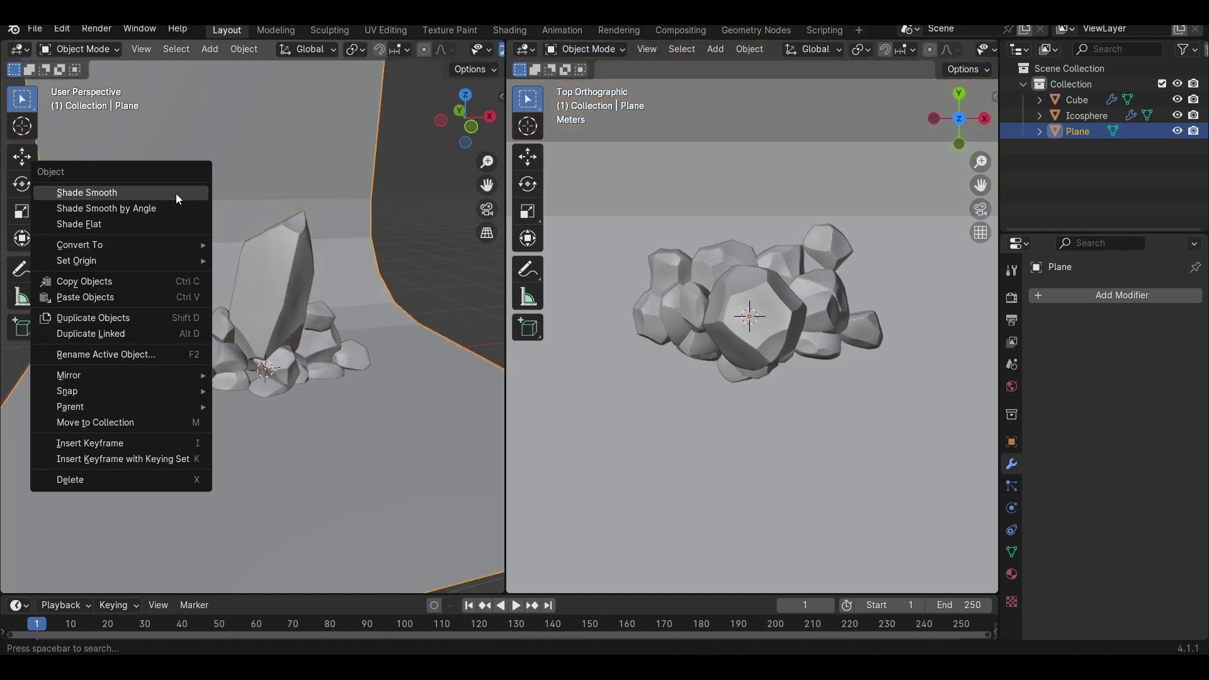
left_click(176, 194)
Step: Widen the backdrop by scaling it about 2 times along the X axis
mouse_move(176, 194)
middle_mouse_down()
mouse_move(240, 242)
mouse_move(233, 231)
middle_mouse_up()
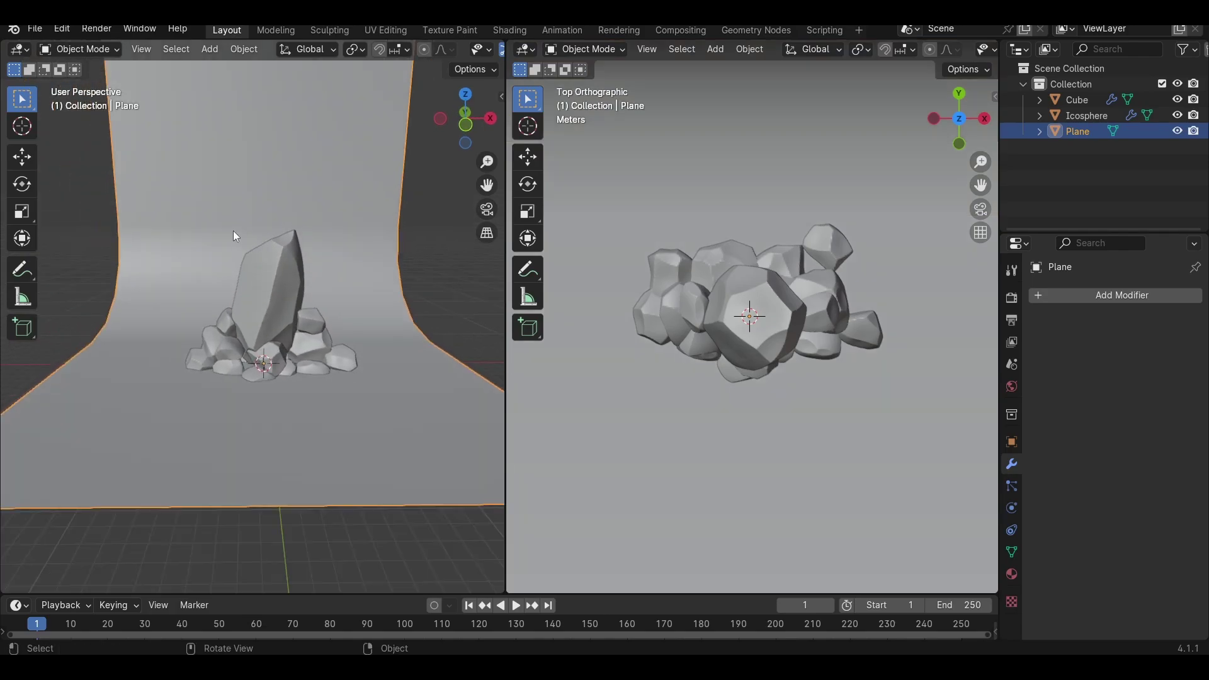
key("s")
key("x")
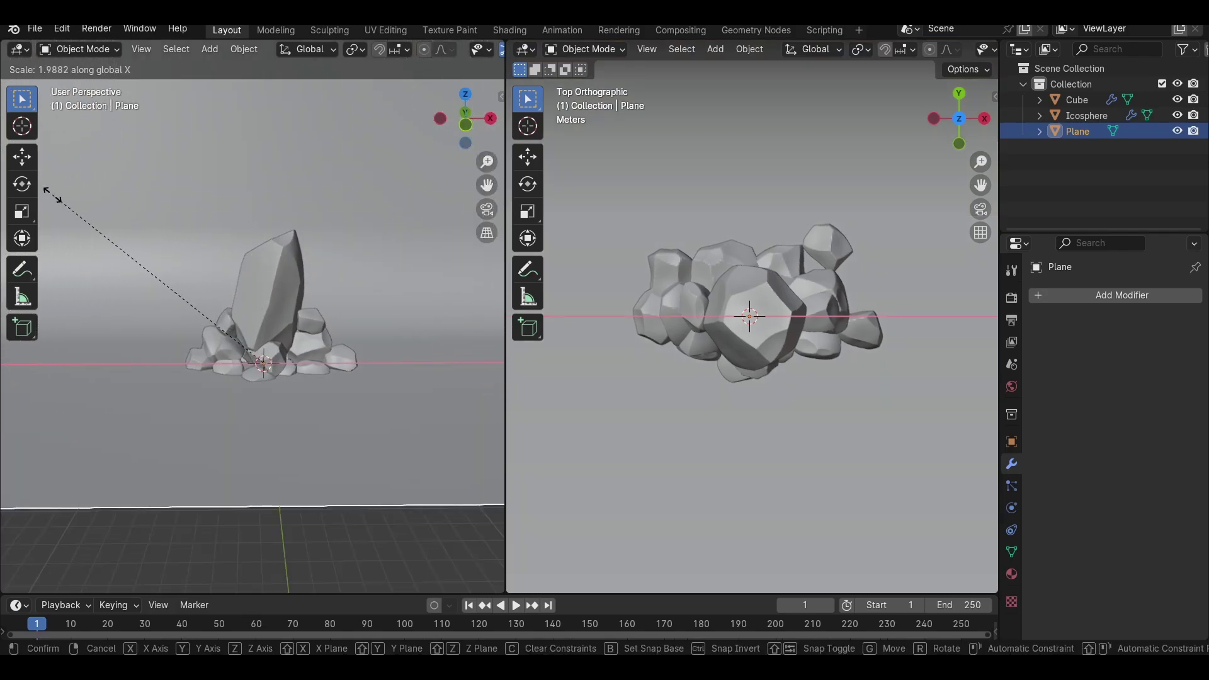
left_click(52, 195)
Step: Move the tall rock slightly back along the Y axis, behind the front rocks
middle_click_drag(376, 322, 267, 379)
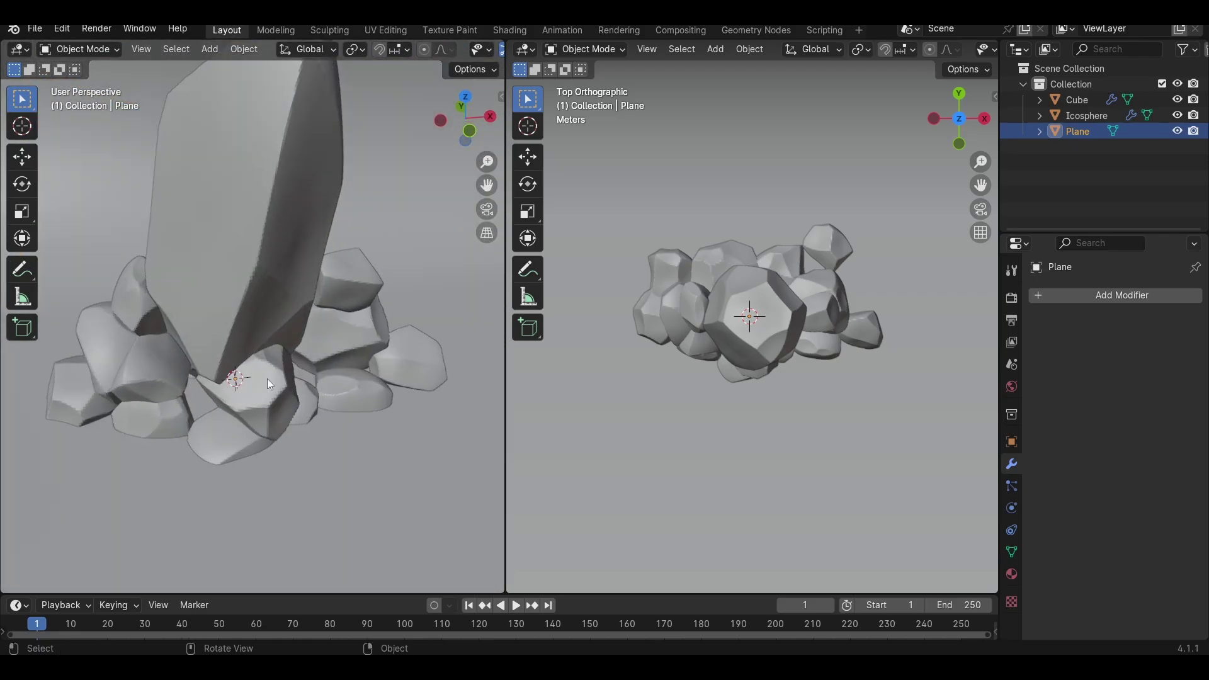
left_click(282, 341)
key("g")
key("z")
key("y")
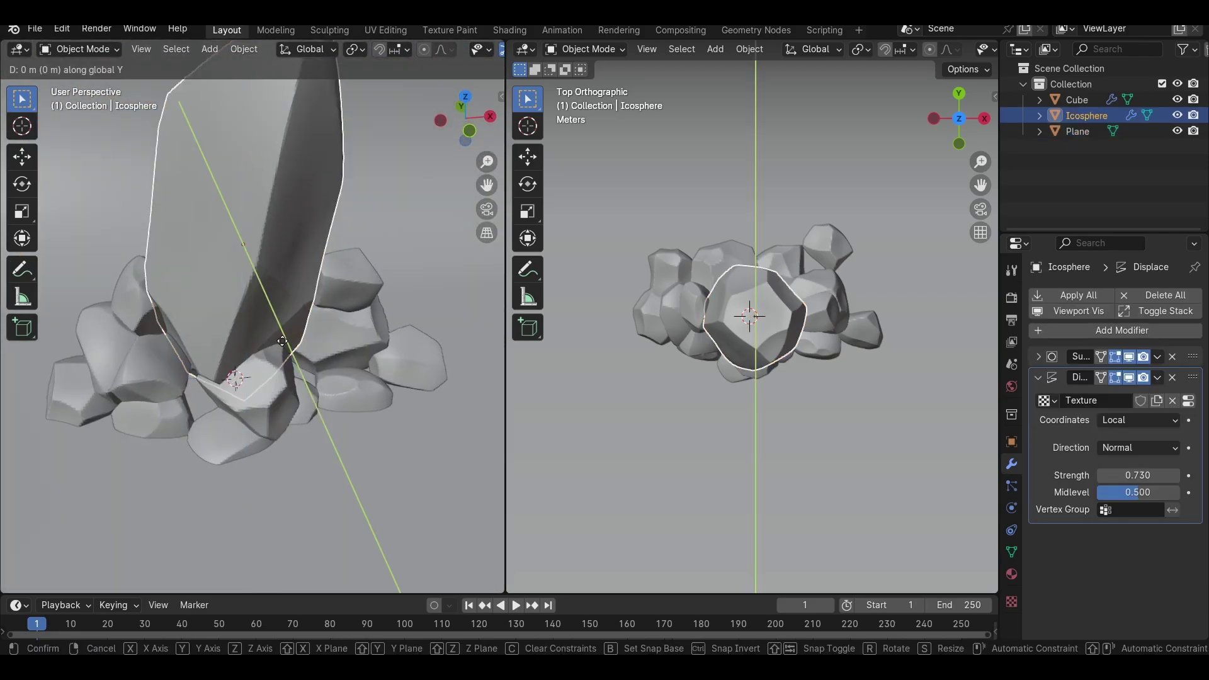
left_click(286, 337)
Step: Add a camera and align it to a frontal perspective view of the rock group
middle_click_drag(286, 338, 270, 273)
scroll(361, 256, "down", 4)
left_click(334, 305)
scroll(248, 343, "up", 4)
scroll(226, 368, "down", 7)
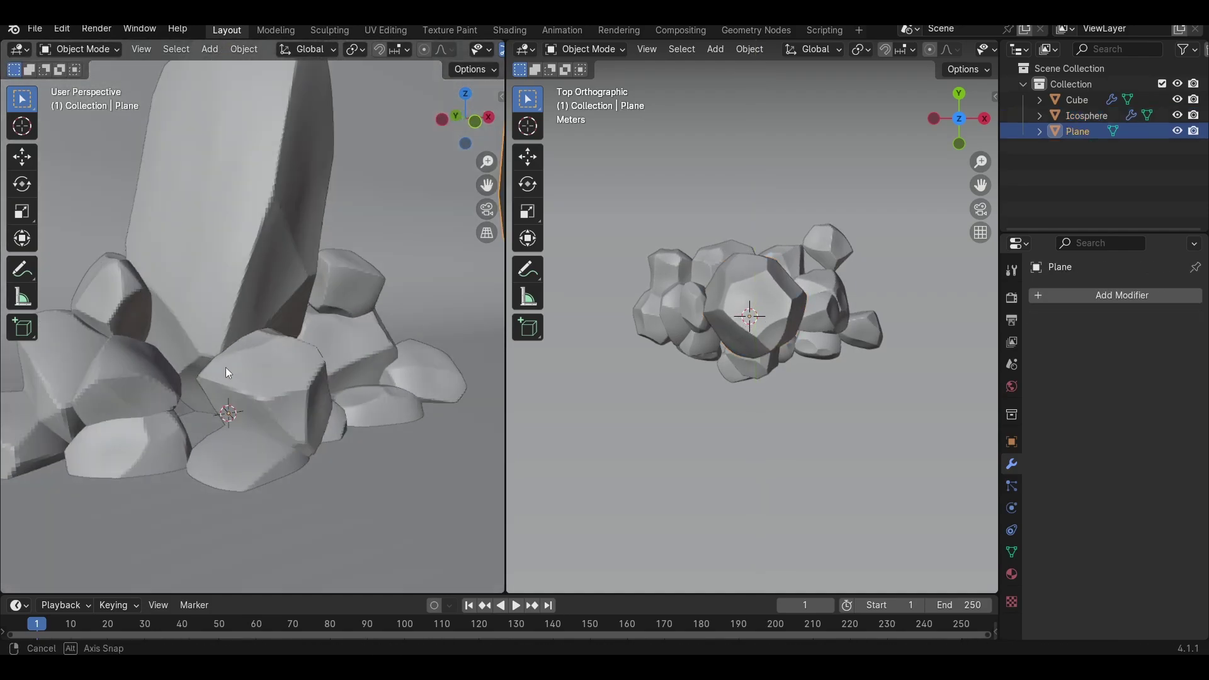
middle_click_drag(186, 384, 258, 378)
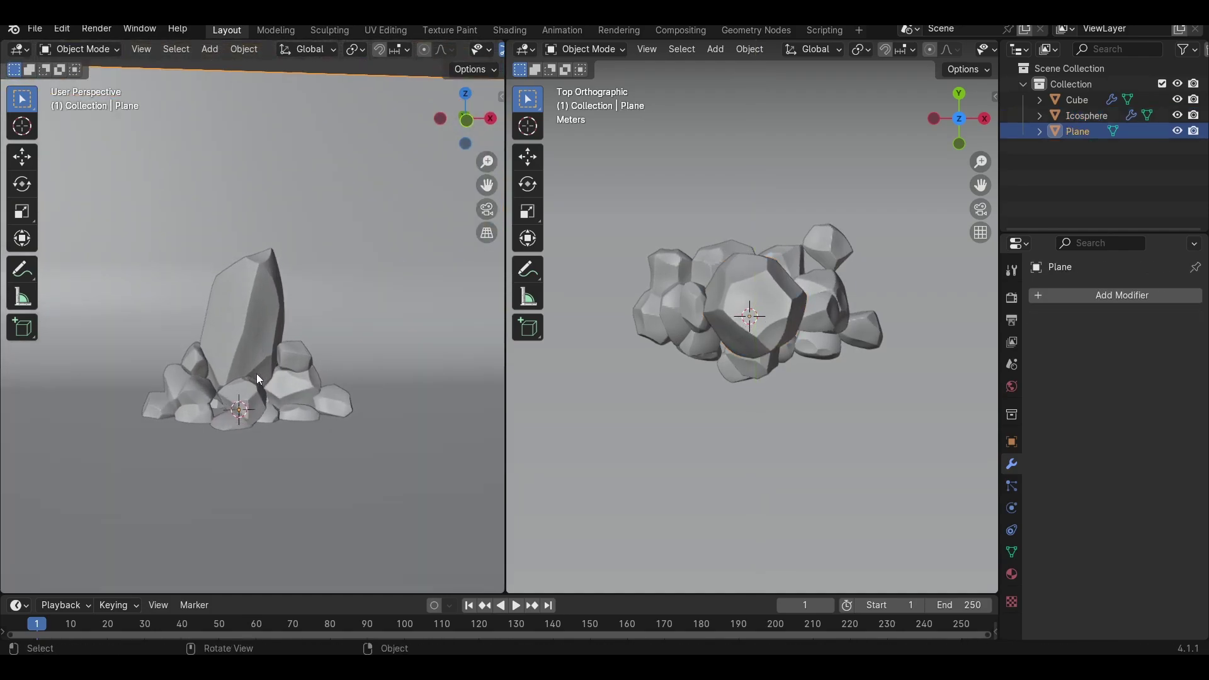
key("shift+a")
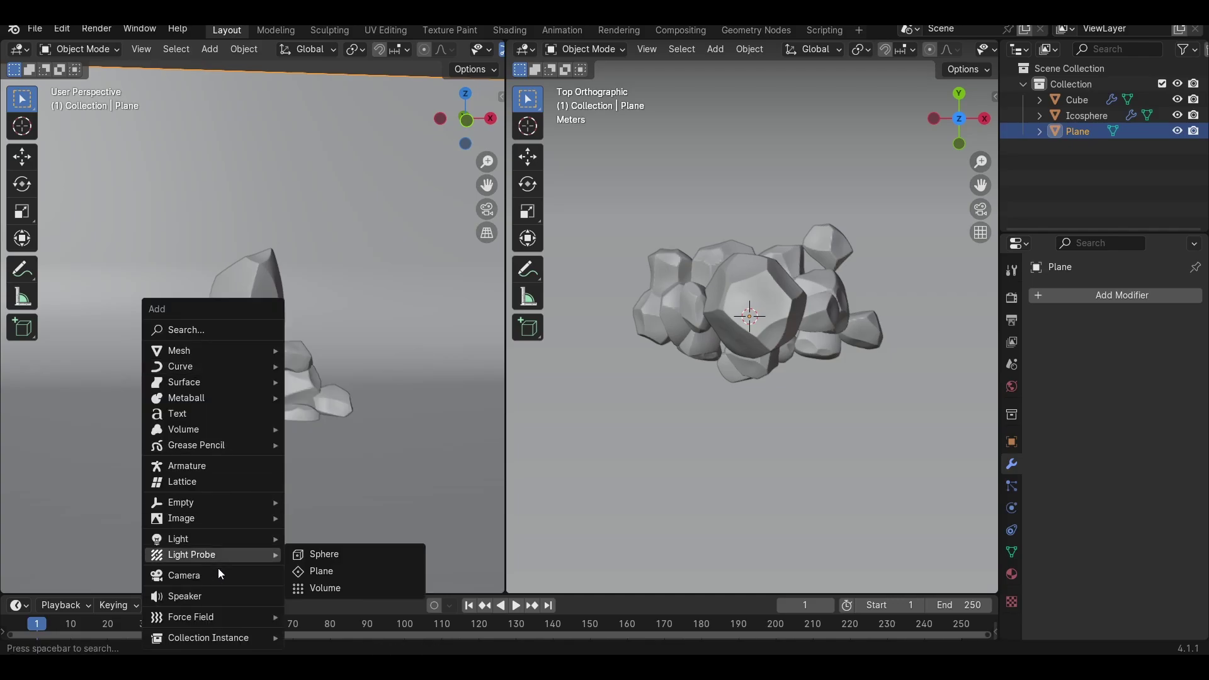
left_click(192, 575)
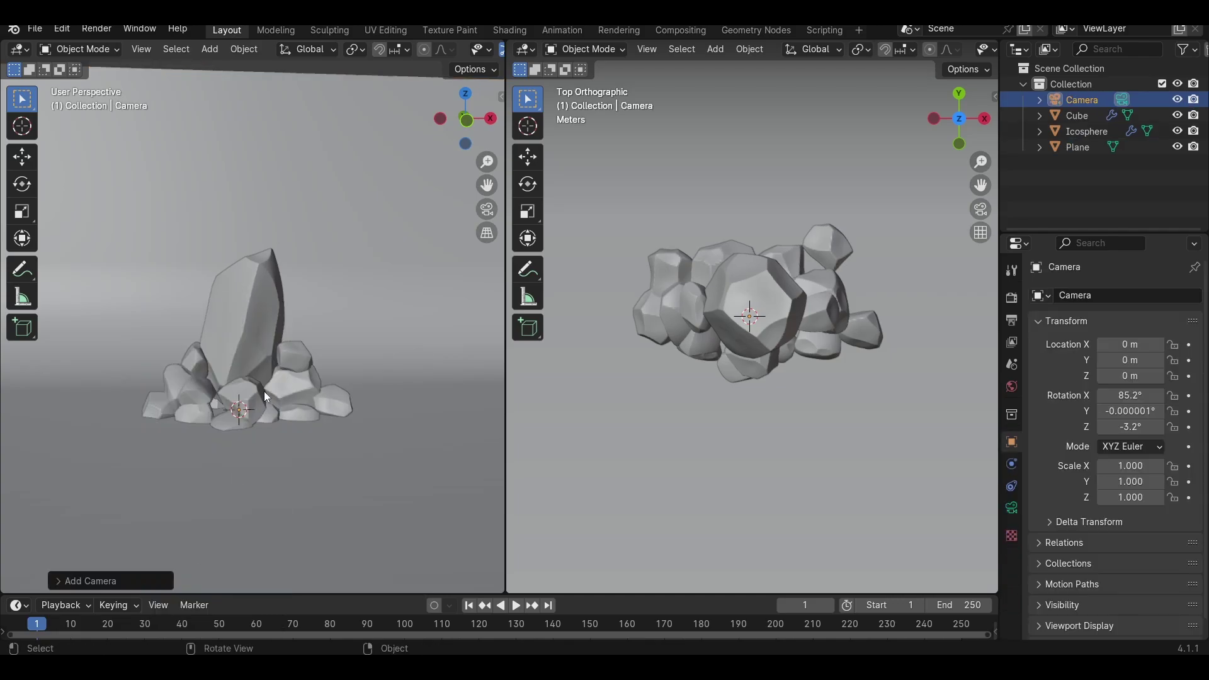
key("ctrl+alt+KP_0")
Step: Lock the camera to the view and pull it back to about Y -41.4 m to frame the whole rock group
key("n")
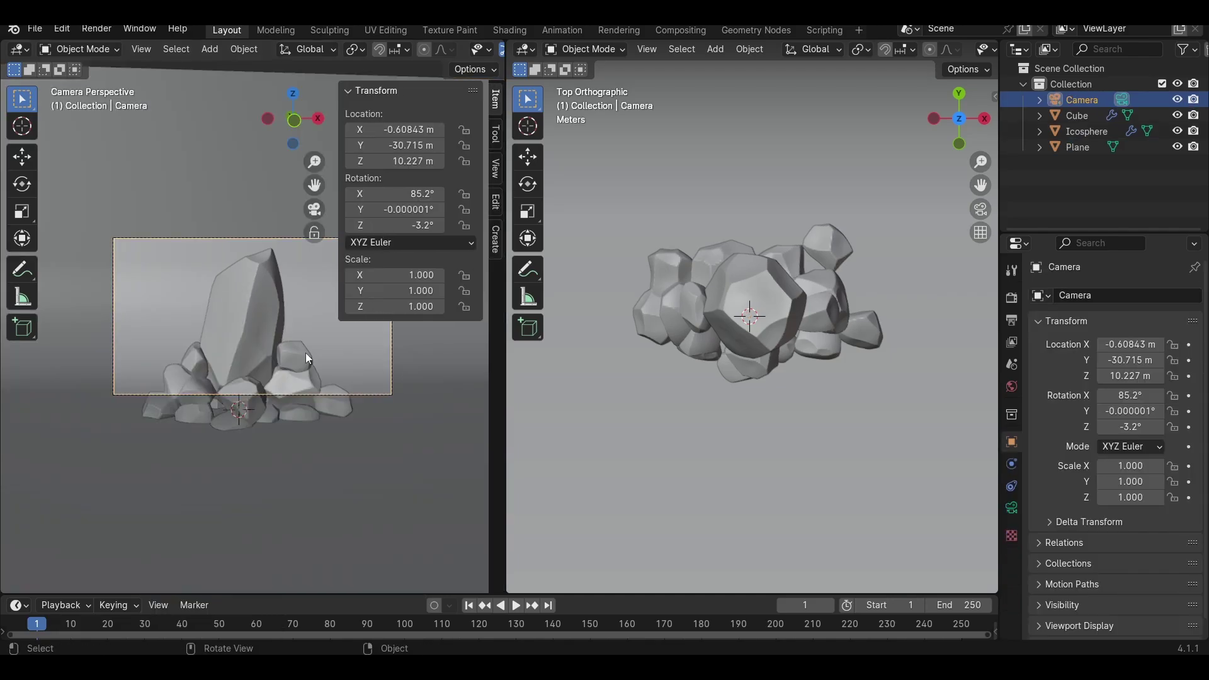
left_click(496, 169)
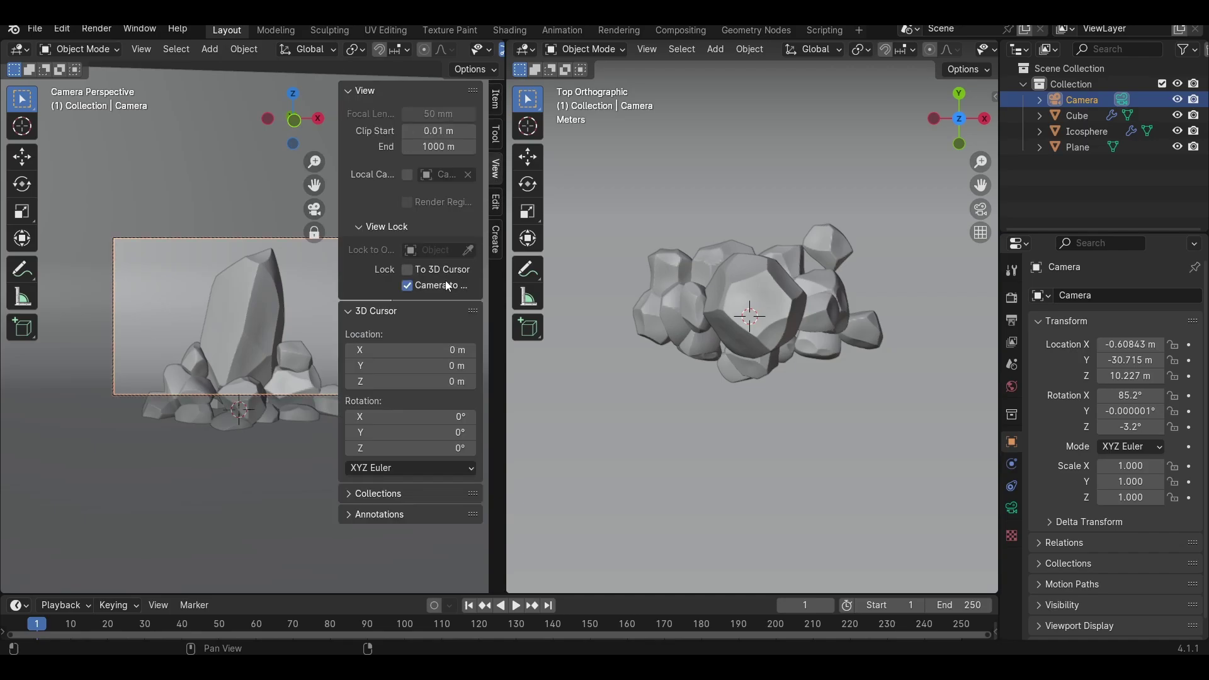
key("n")
scroll(315, 325, "down", 4)
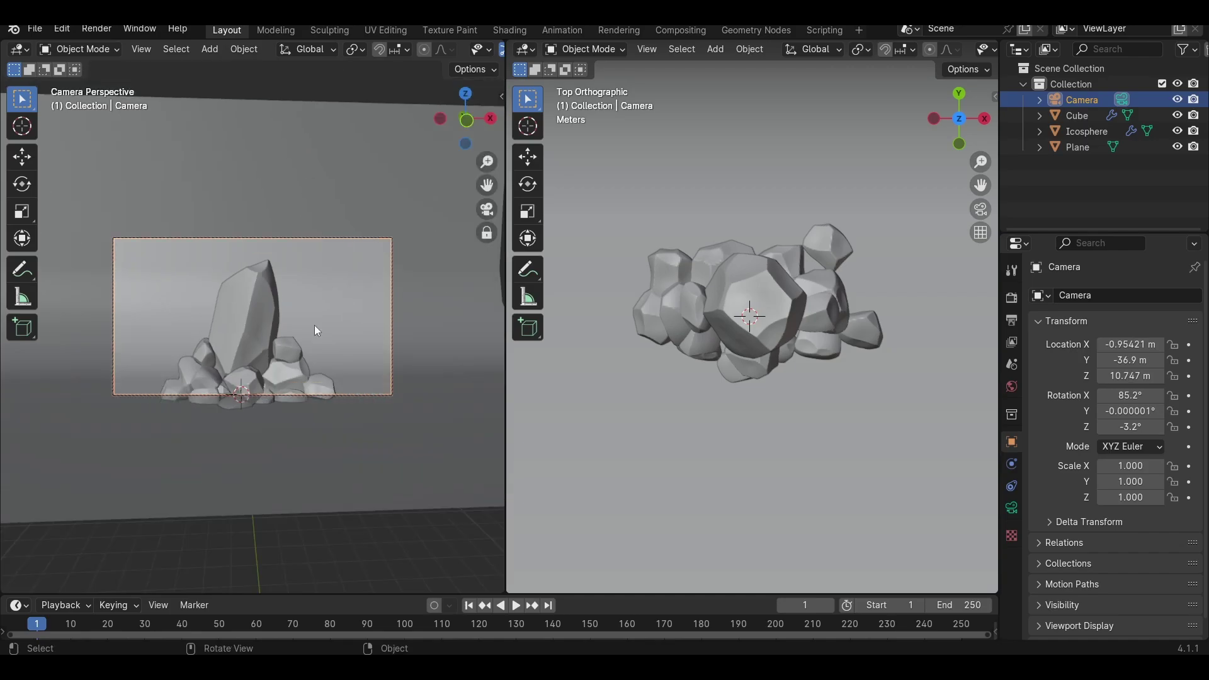
scroll(313, 326, "down", 3)
Step: Turn off the camera-to-view lock to keep the framing fixed
key("n")
left_click(423, 286)
key("n")
scroll(262, 358, "up", 4)
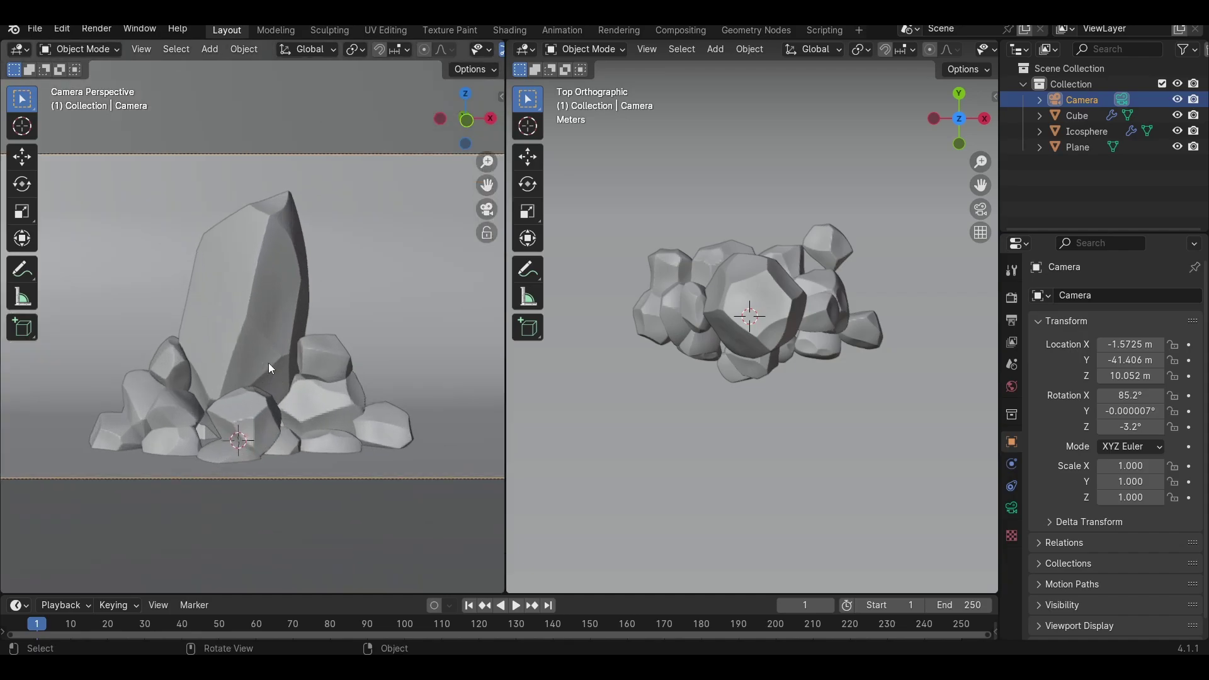
scroll(305, 369, "down", 2)
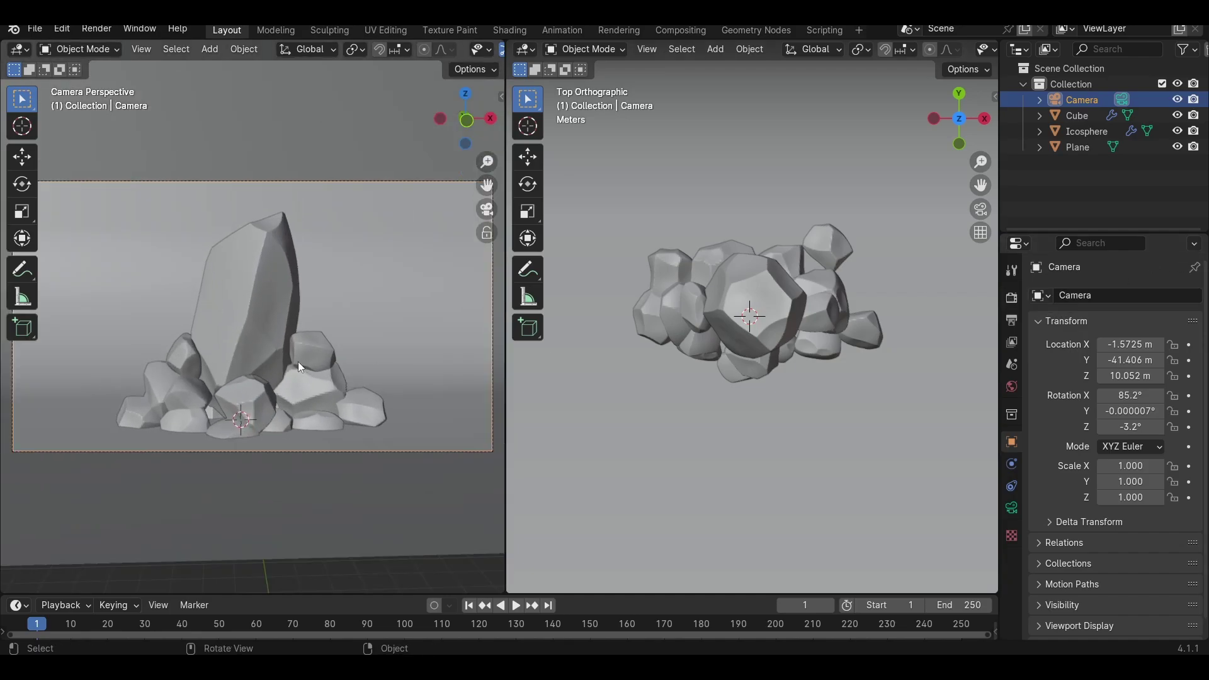
Step: Set the render engine to Cycles with GPU Compute as the device
left_click(1011, 297)
left_click(1121, 296)
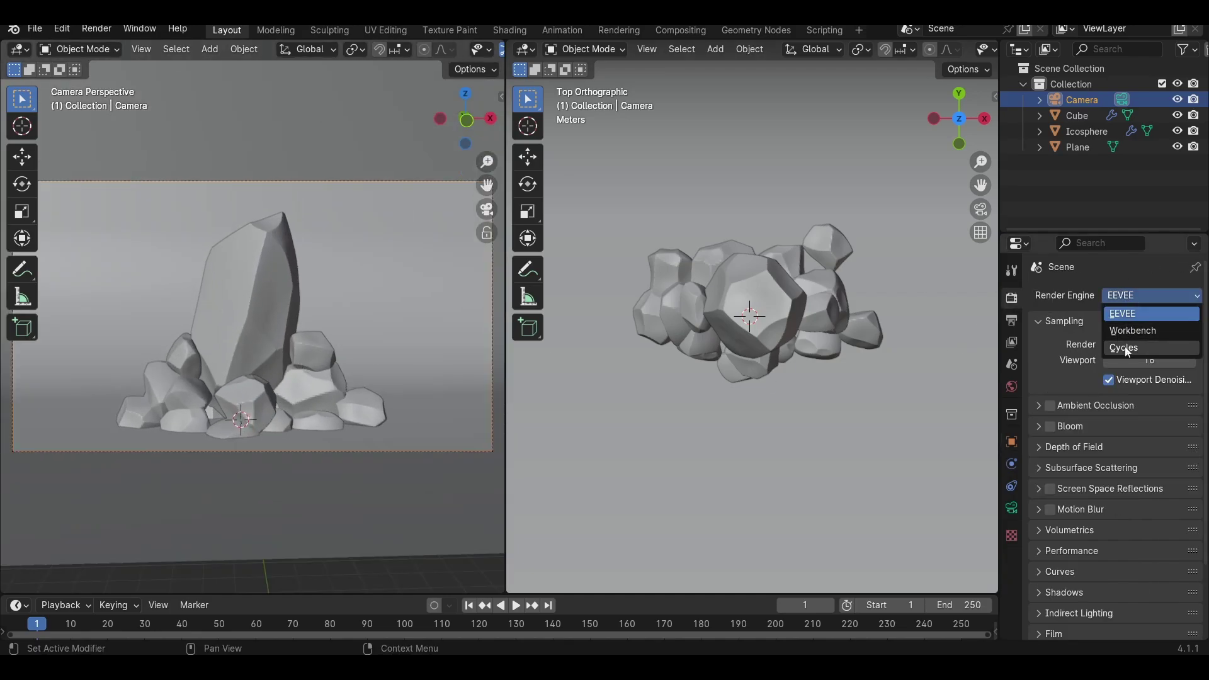
left_click(1130, 350)
left_click(1135, 335)
left_click(1131, 372)
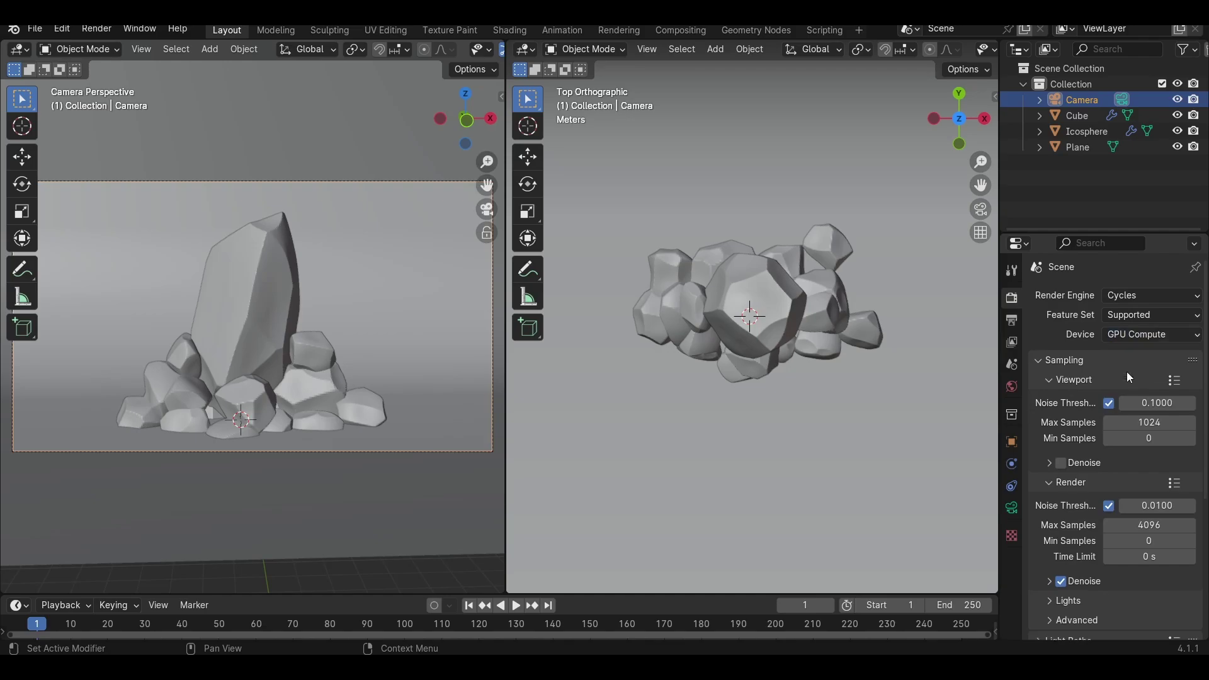
Step: Set the Cycles viewport max samples to 8
left_click(1138, 422)
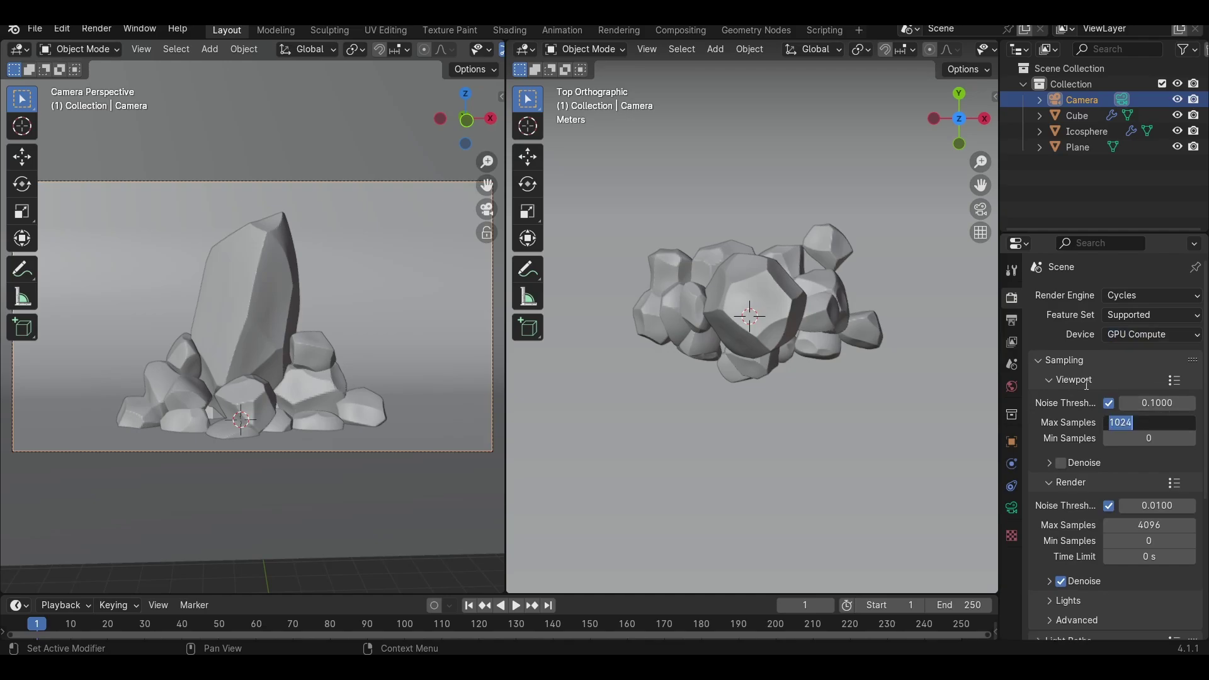
type("8")
key("Return")
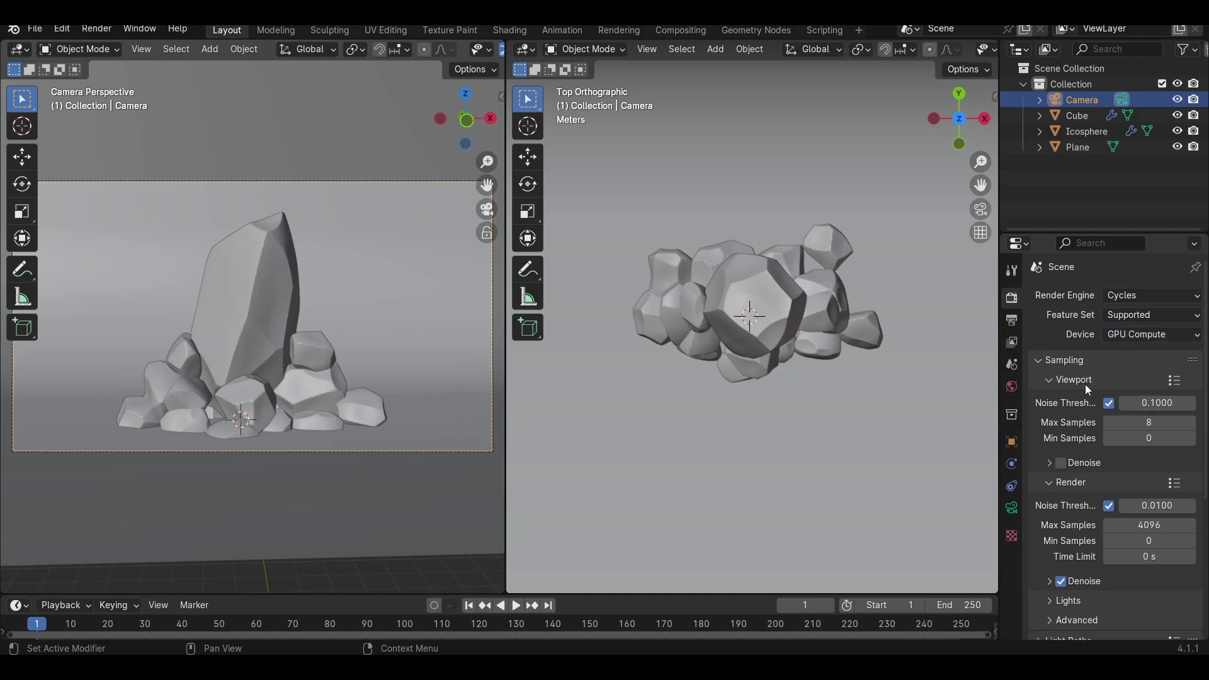
Step: Switch the camera view to rendered shading
key("z")
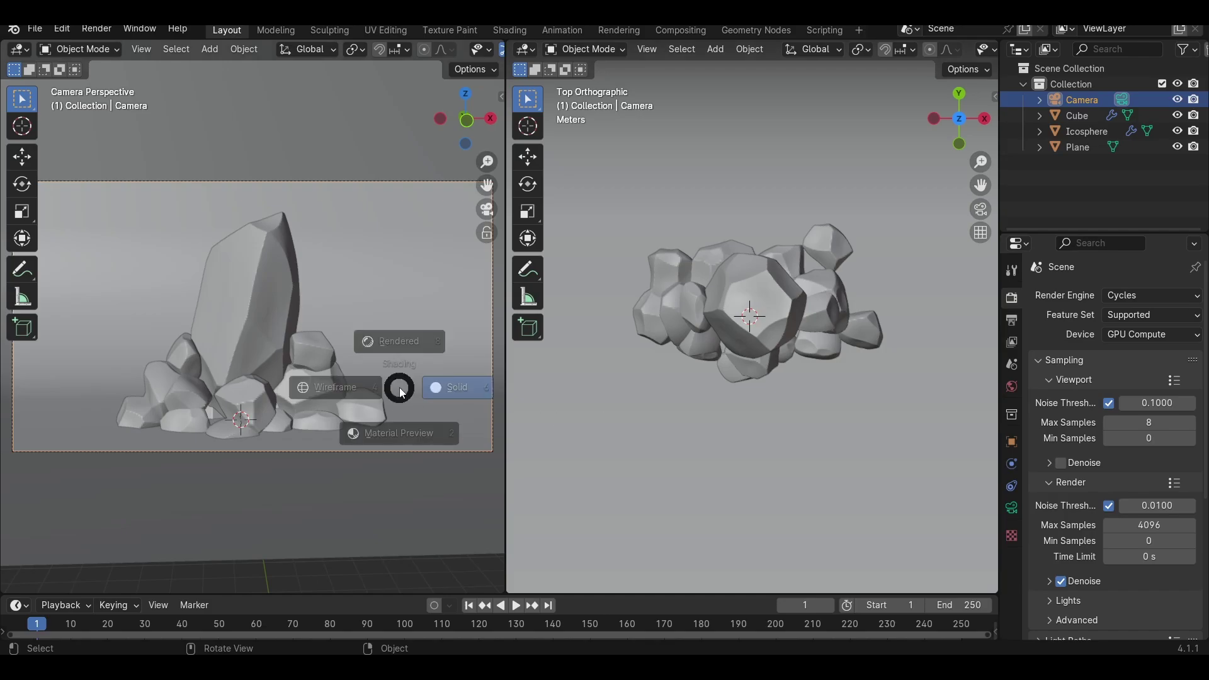
left_click(395, 278)
Step: Add a spot light and raise it about 26 m along Z, above the tall rock
middle_click_drag(762, 334, 772, 289)
key("shift+a")
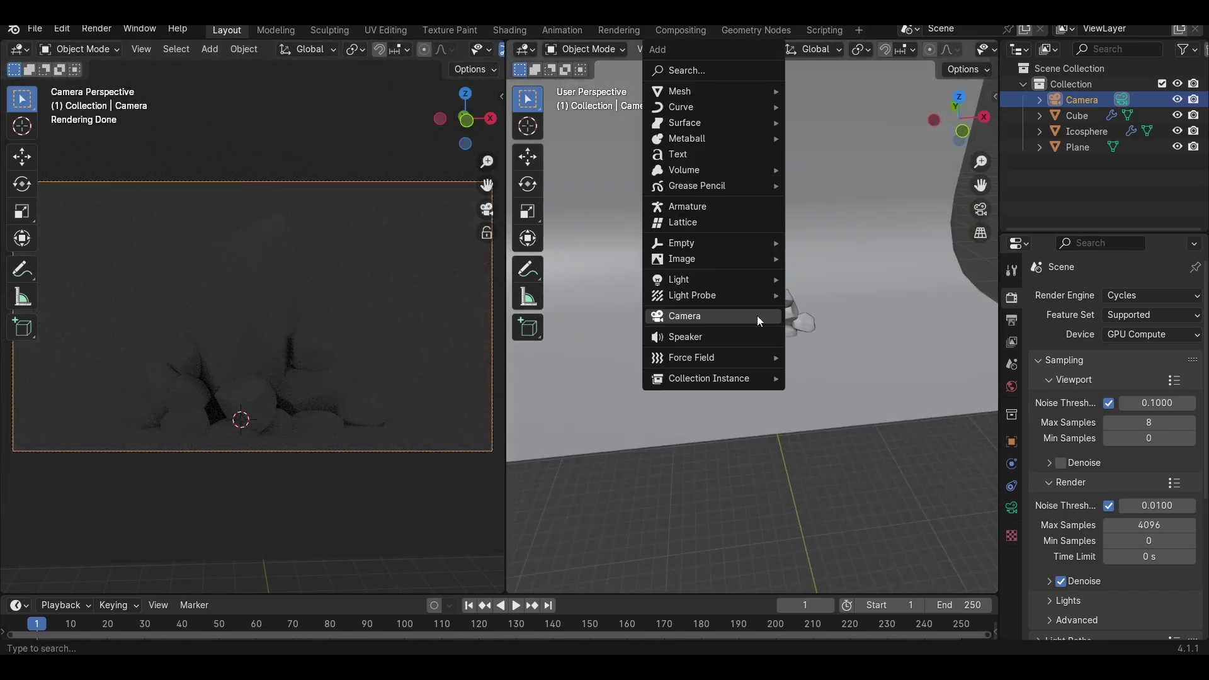
mouse_move(747, 281)
left_click(838, 320)
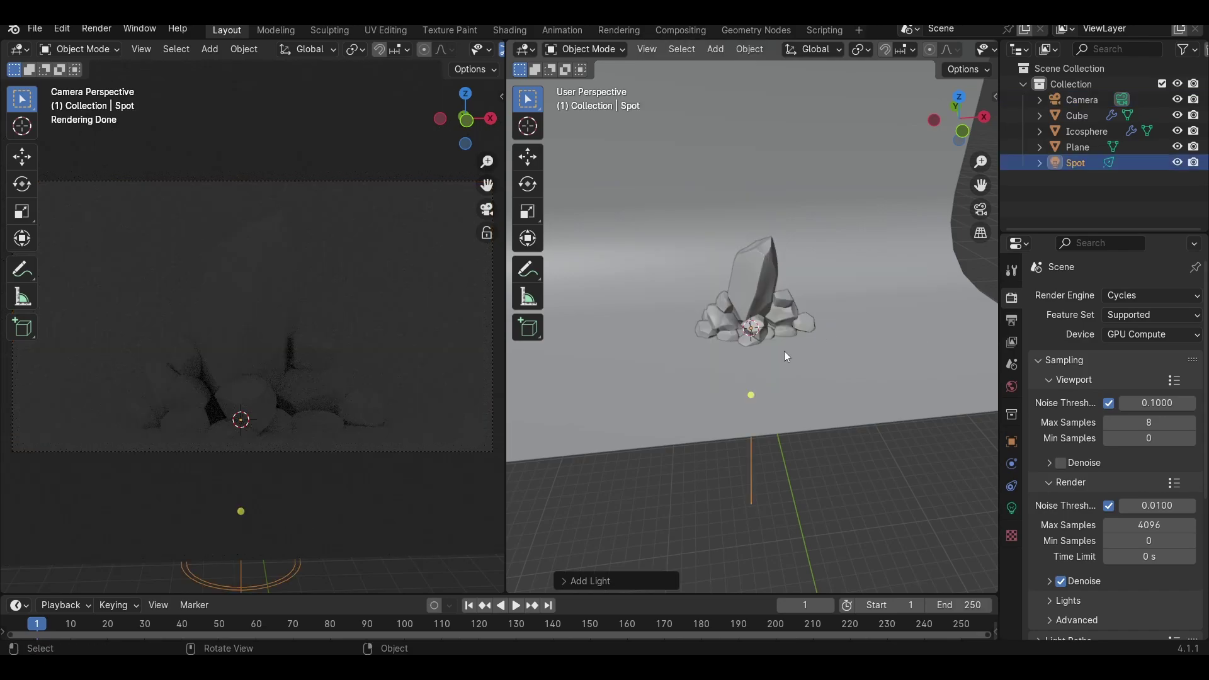
key("g")
key("z")
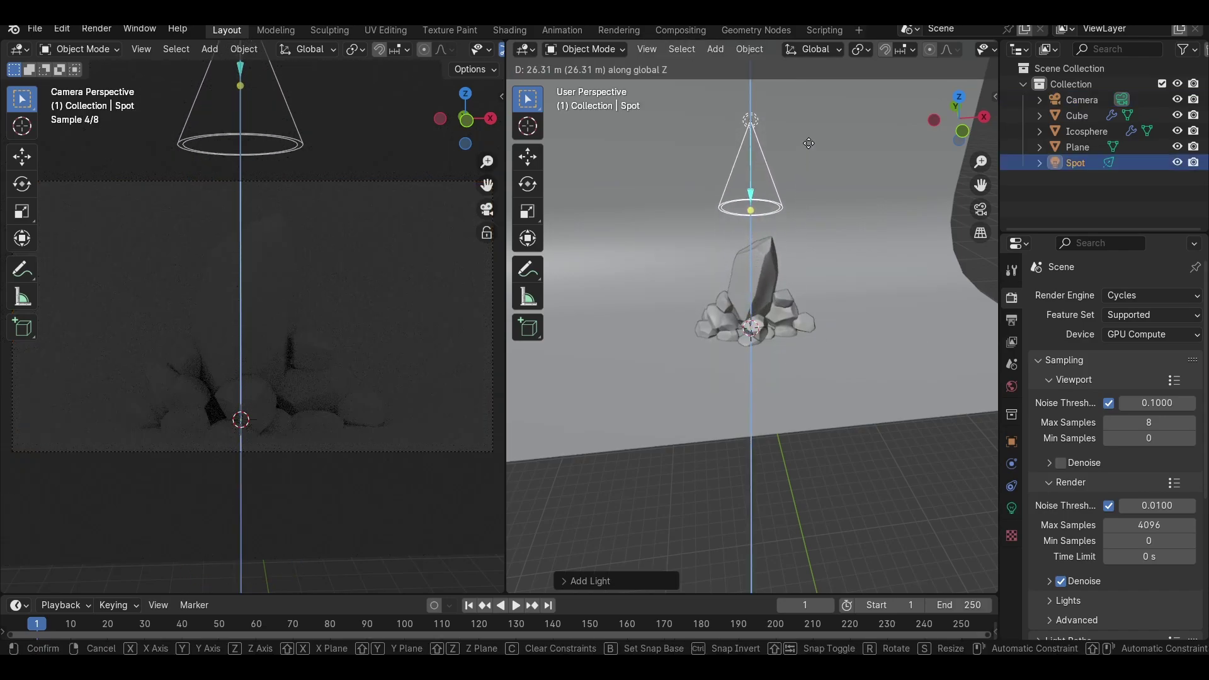
left_click(808, 144)
Step: Set the spot light's power to 5000 W, its blend to 1.000 and its spot size to 59.4°
left_click(1011, 507)
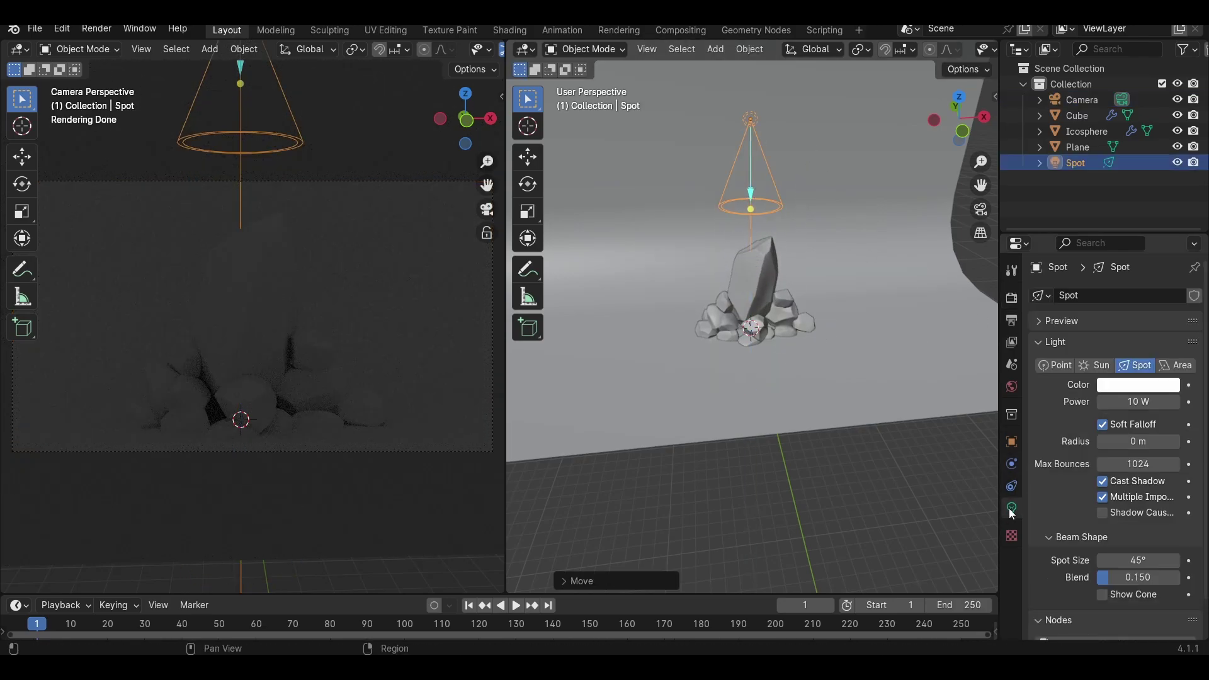
left_click(1154, 403)
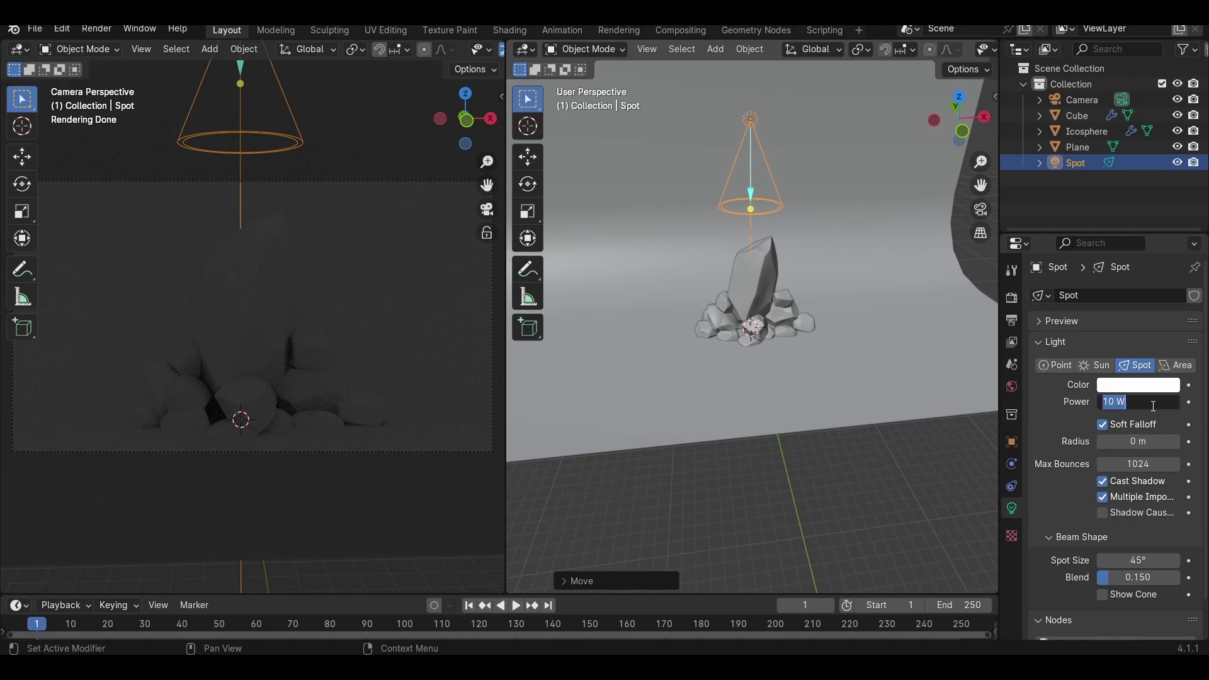
key("Return")
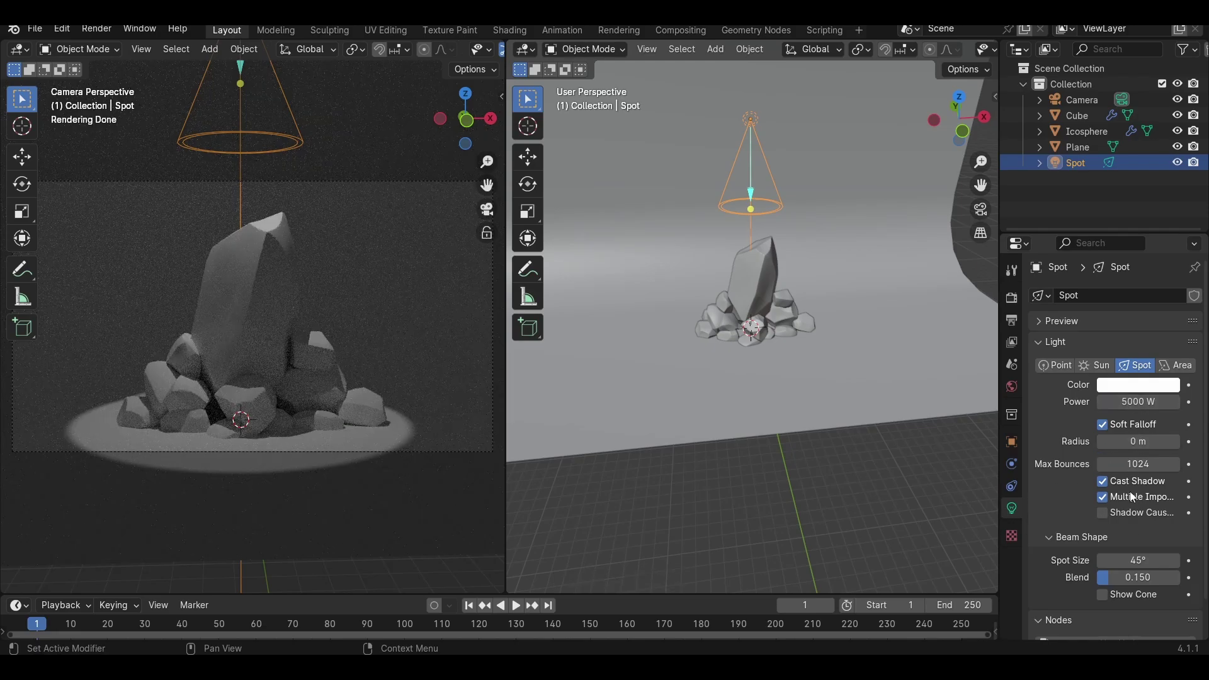
left_click_drag(1125, 580, 1147, 560)
left_click_drag(1138, 560, 1156, 560)
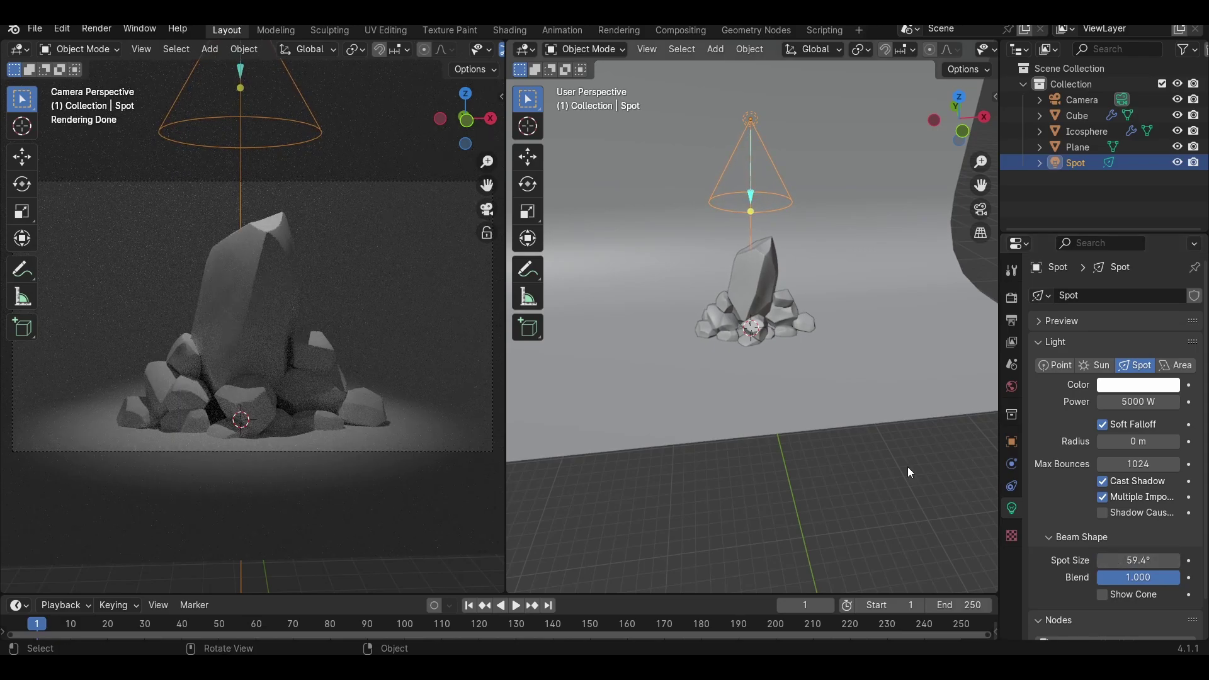
Step: Add an area light, raise it along Z to just above the tall rock and enlarge it
key("shift+a")
mouse_move(758, 339)
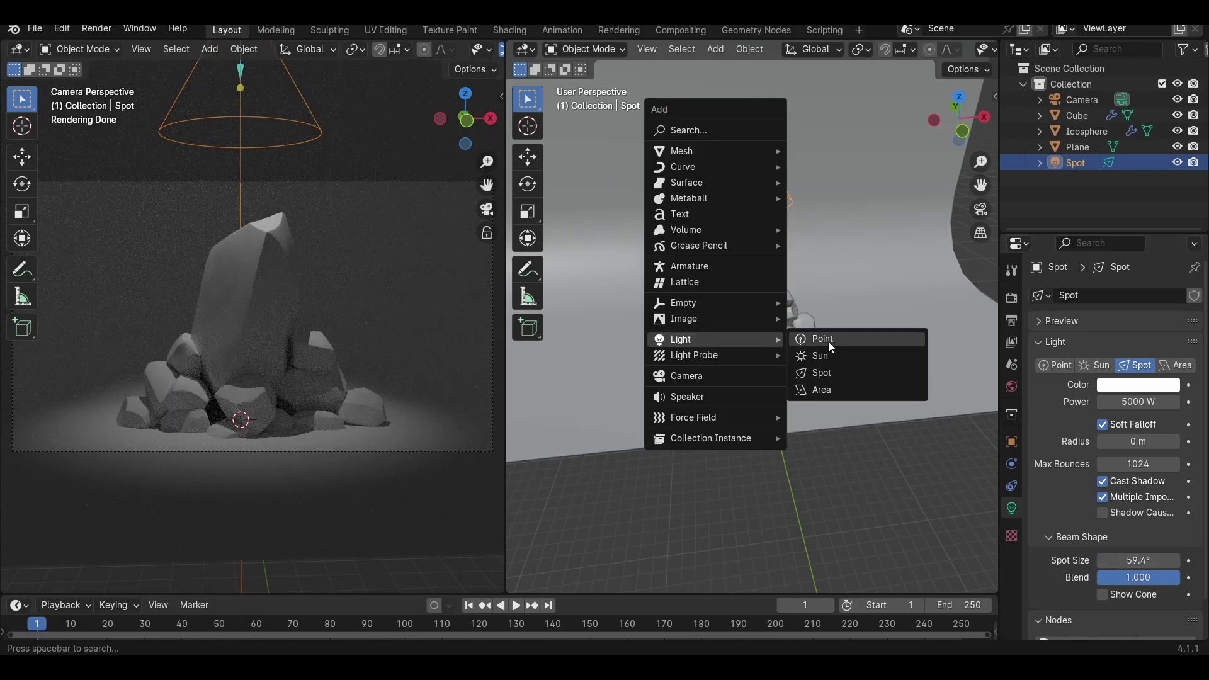
left_click(826, 390)
key("g")
key("z")
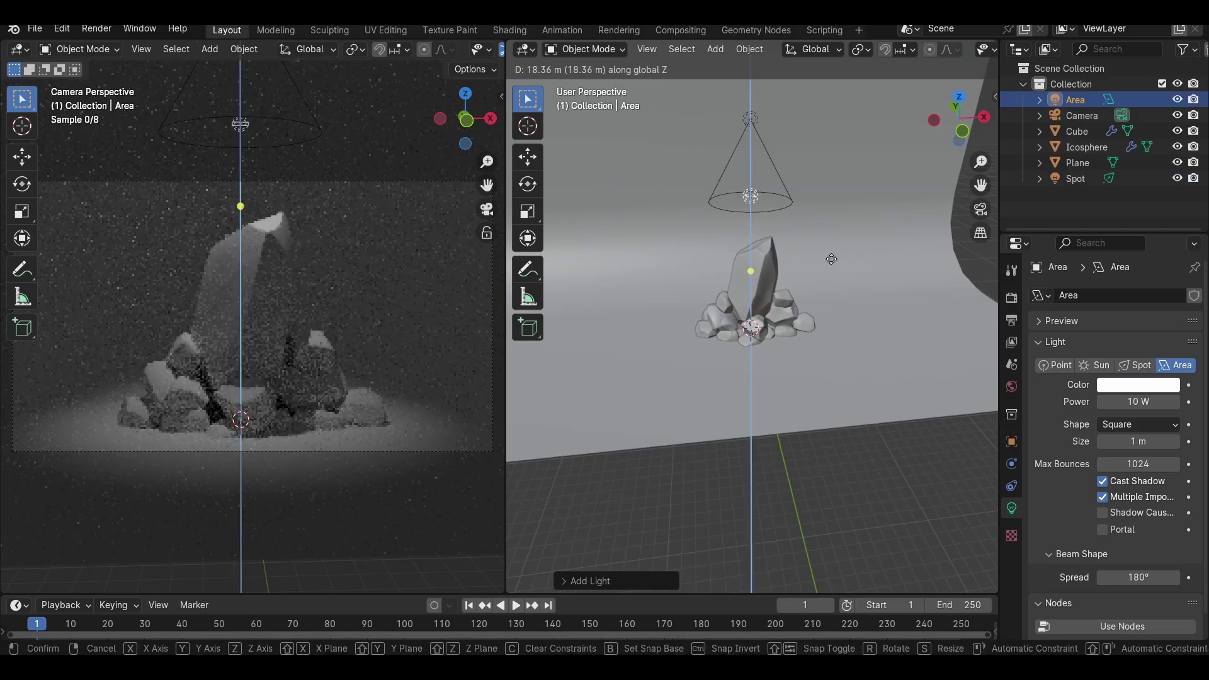
left_click(832, 277)
key("s")
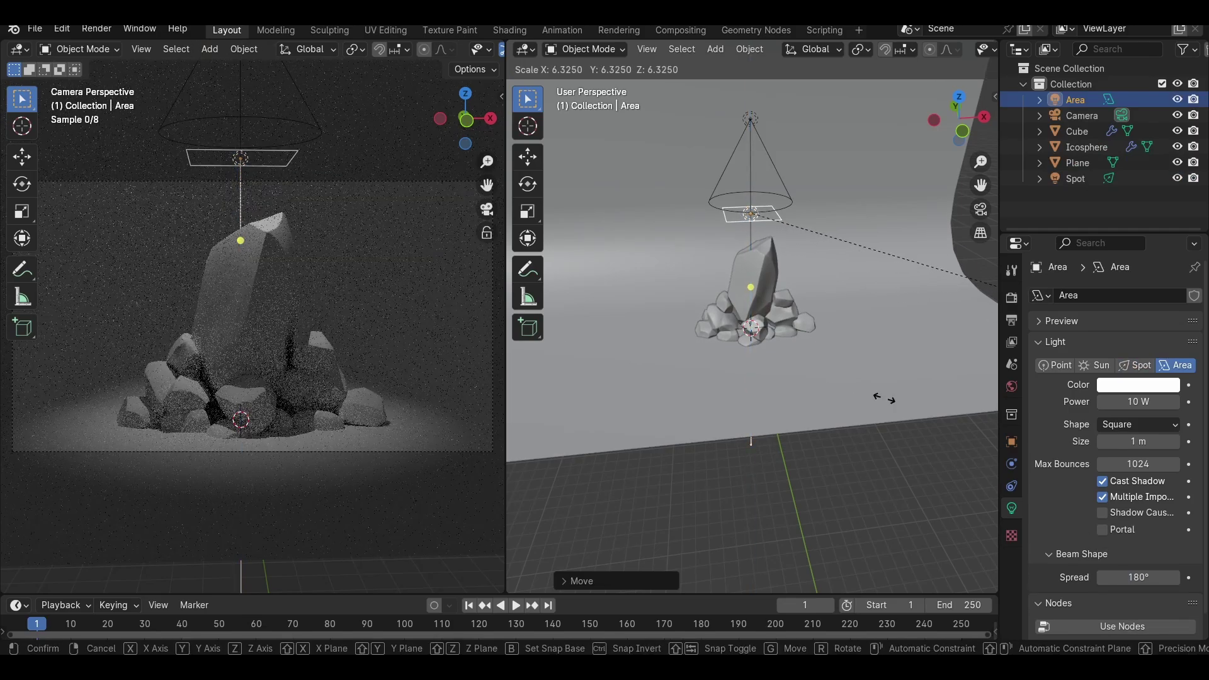
left_click(863, 495)
Step: Tilt the area light toward the rocks in side view and move it about 15 m toward negative Y and 2.5 m down
key("KP_3")
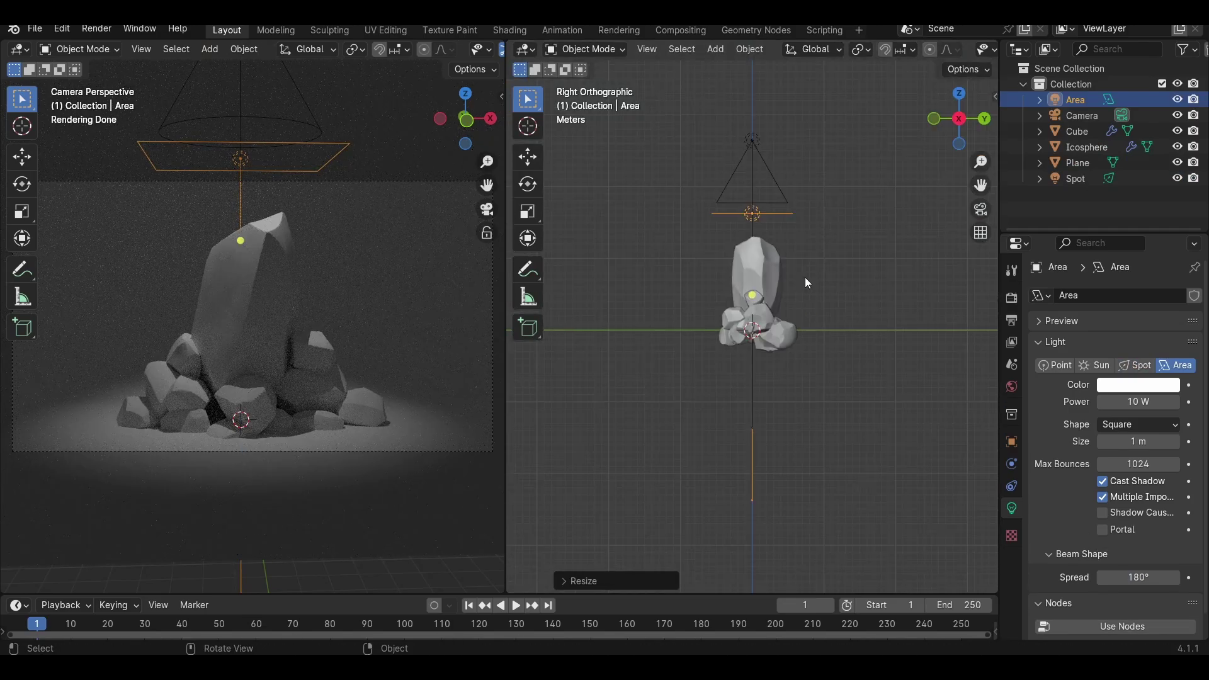
key("r")
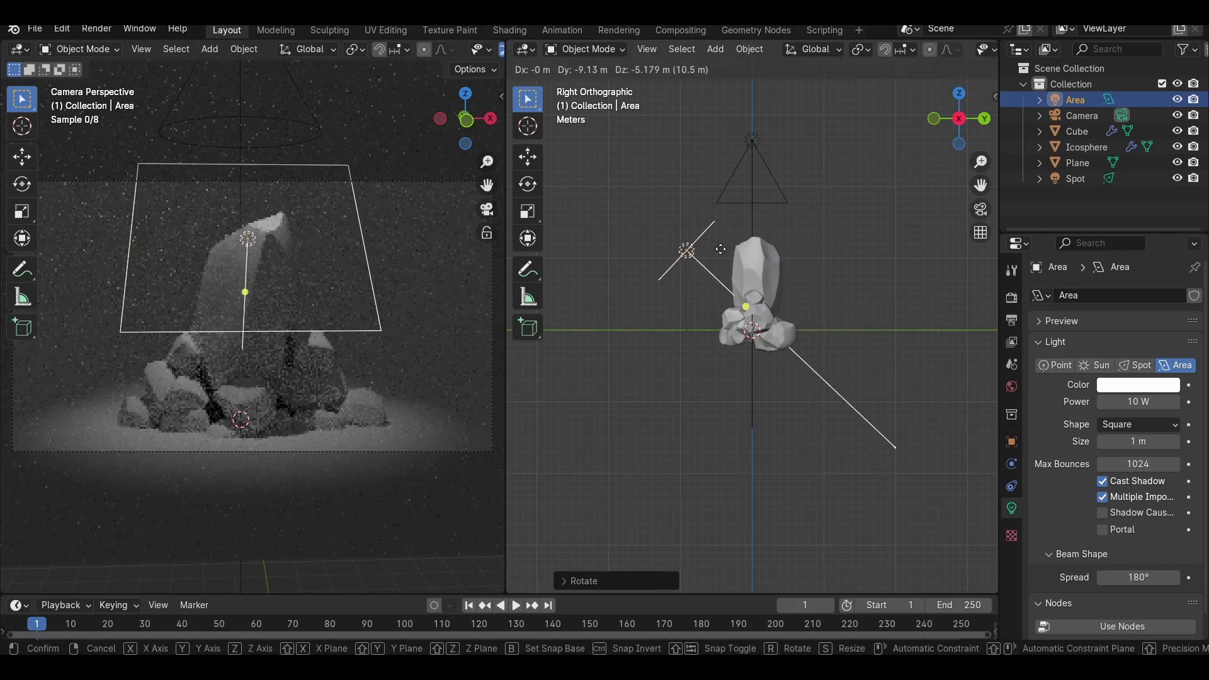
key("Escape")
key("r")
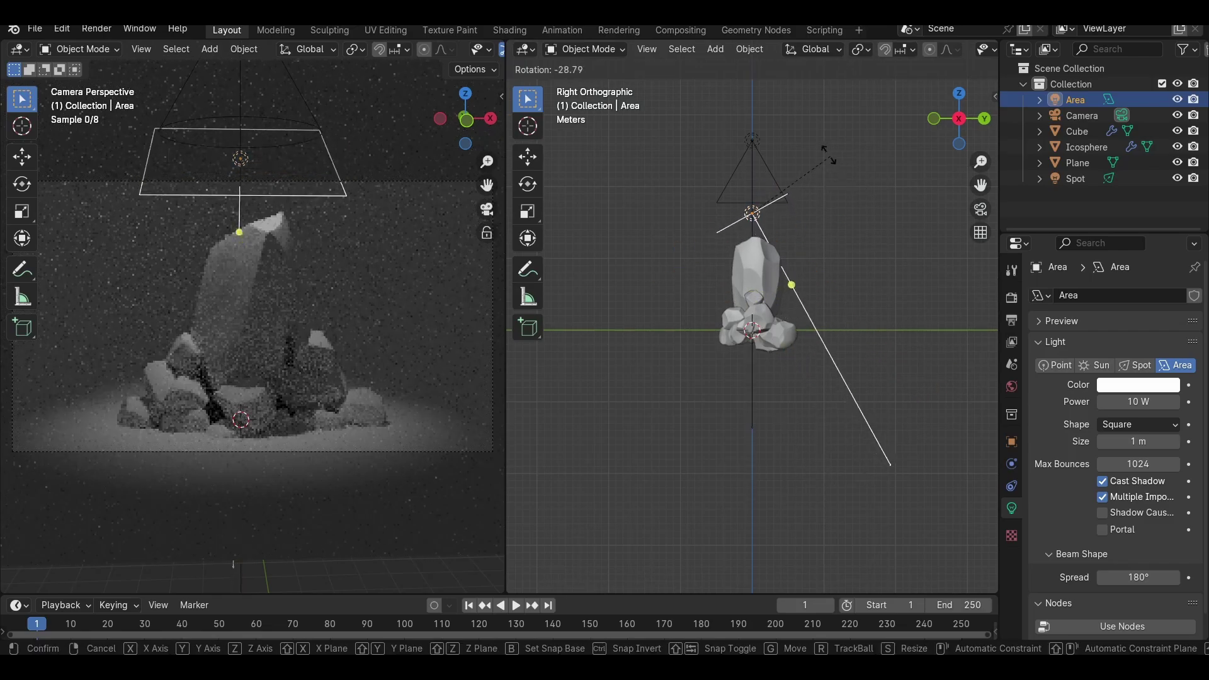
left_click(791, 138)
key("g")
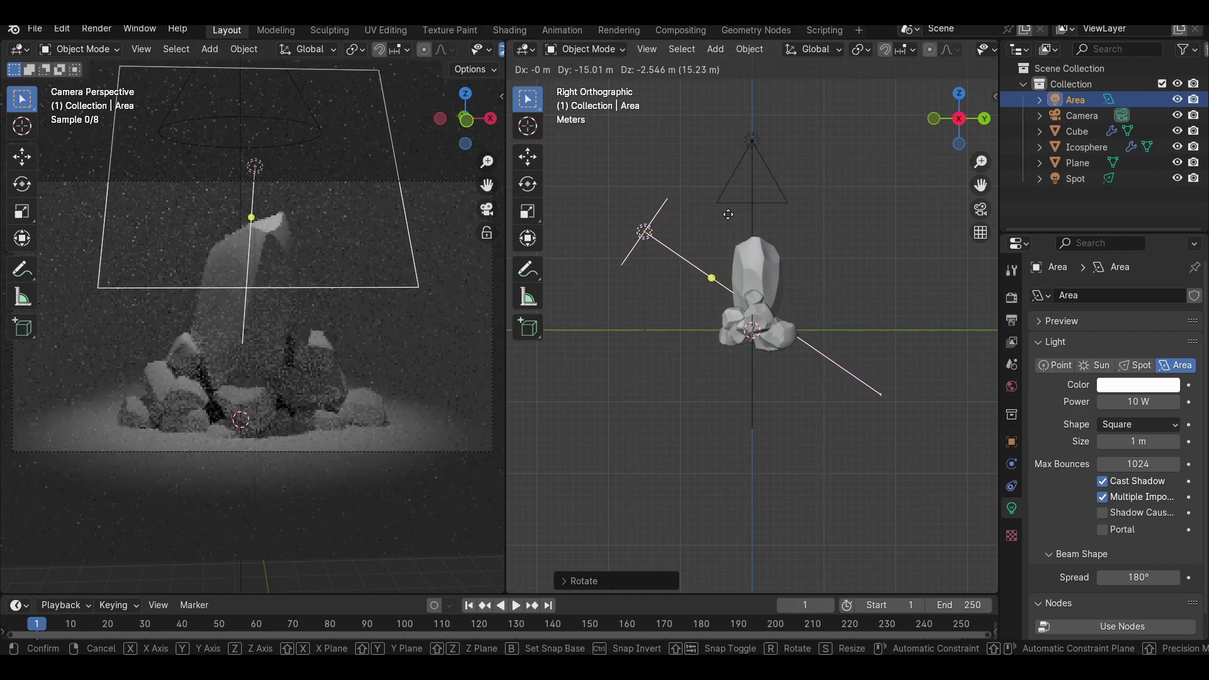
left_click(731, 215)
Step: Turn the area light in top view to aim at the rocks and move it about 11 m along positive X
middle_click_drag(730, 215, 732, 221)
key("KP_7")
key("r")
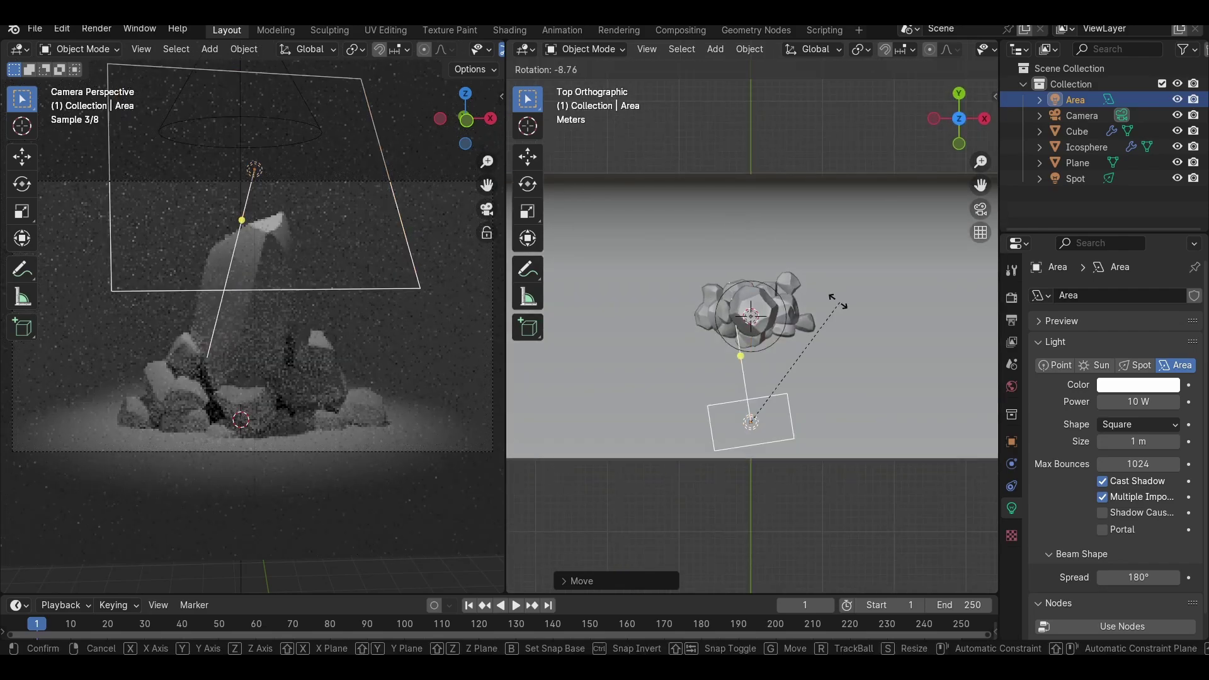
left_click(809, 333)
key("g")
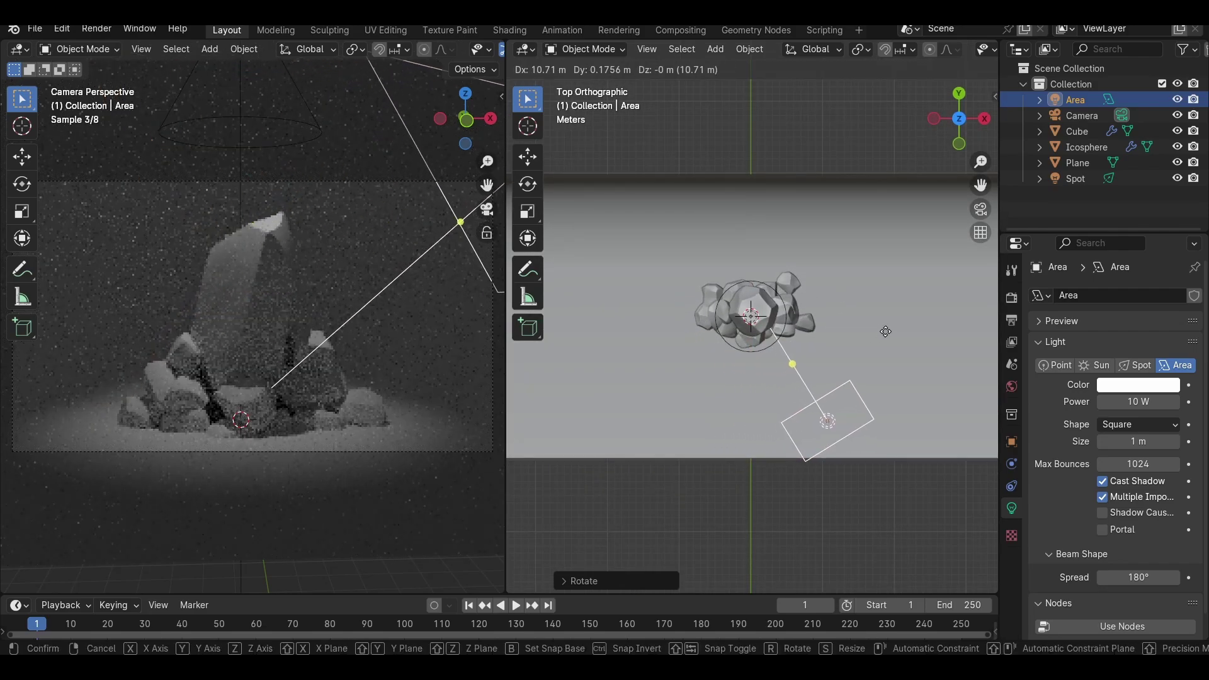
left_click(892, 327)
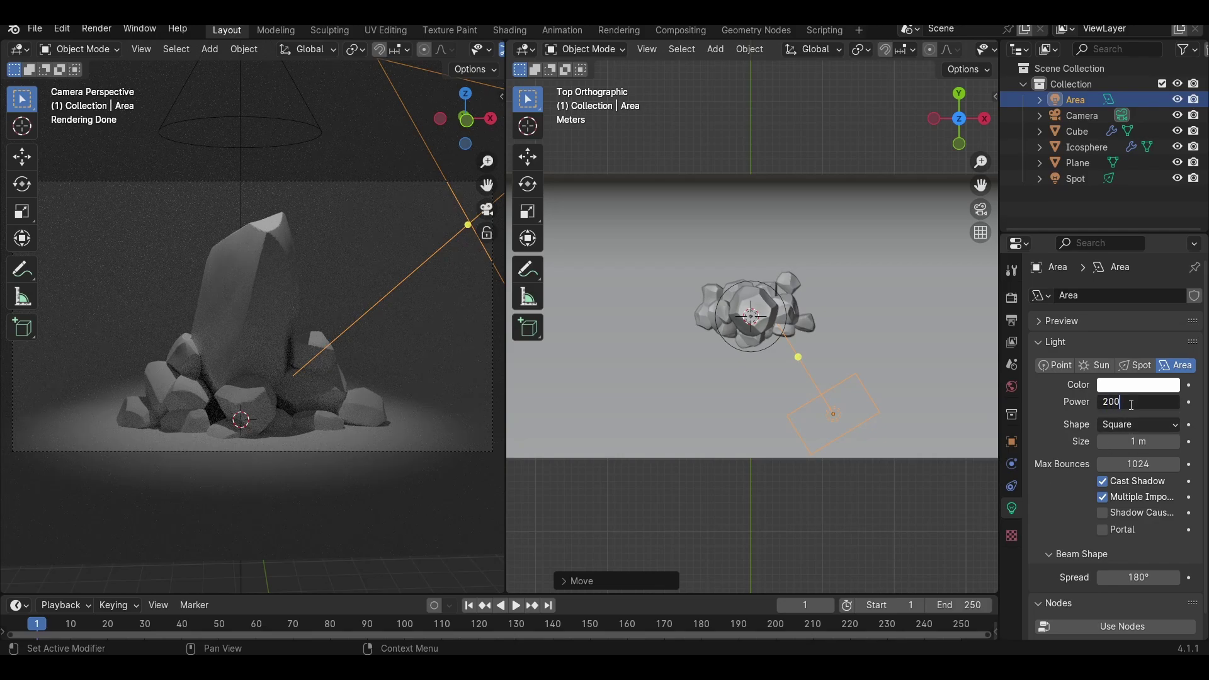
Step: Set the area light's power to 200 W and the world background strength to 0
key("Return")
left_click(1012, 386)
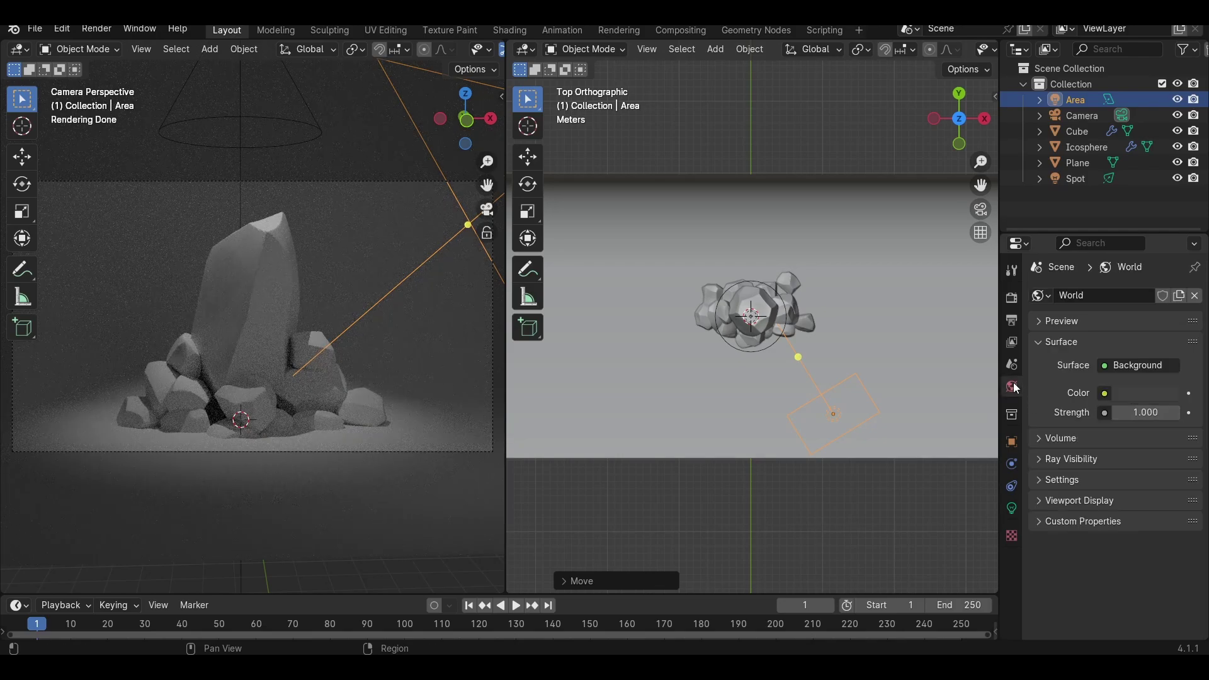
key("BackSpace")
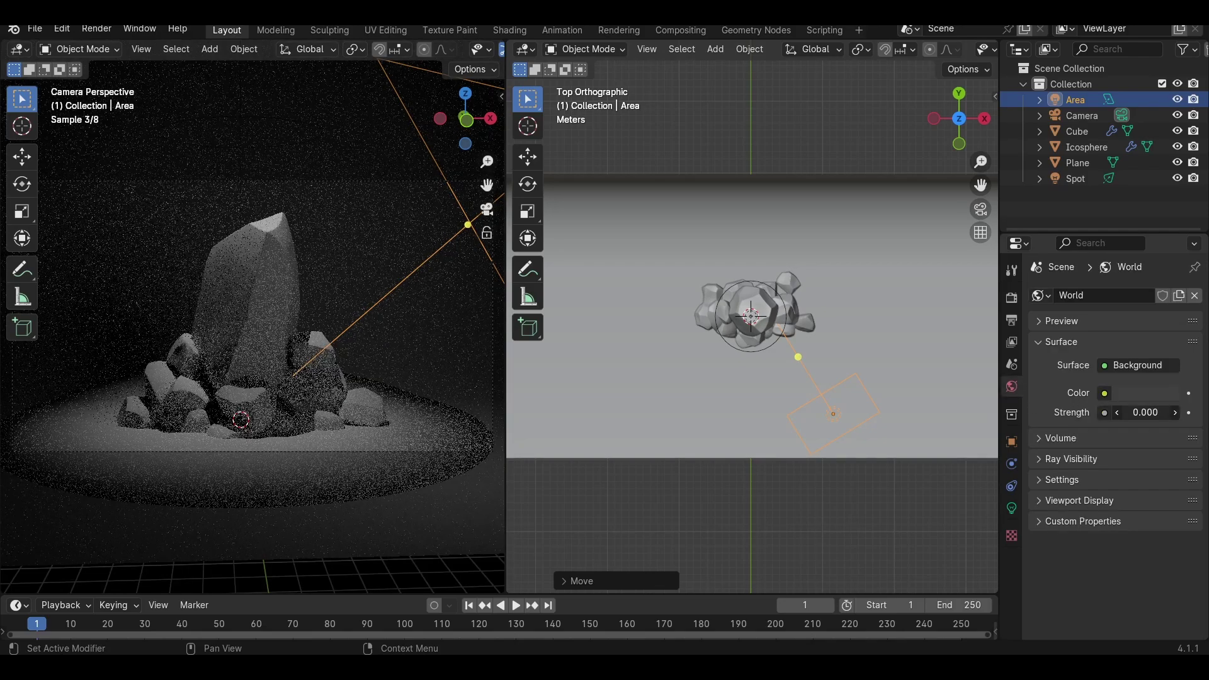
Step: Duplicate the area light, place the copy behind the rocks and turn it straight toward the backdrop in top view
left_click(843, 425)
left_click(818, 399)
key("shift+d")
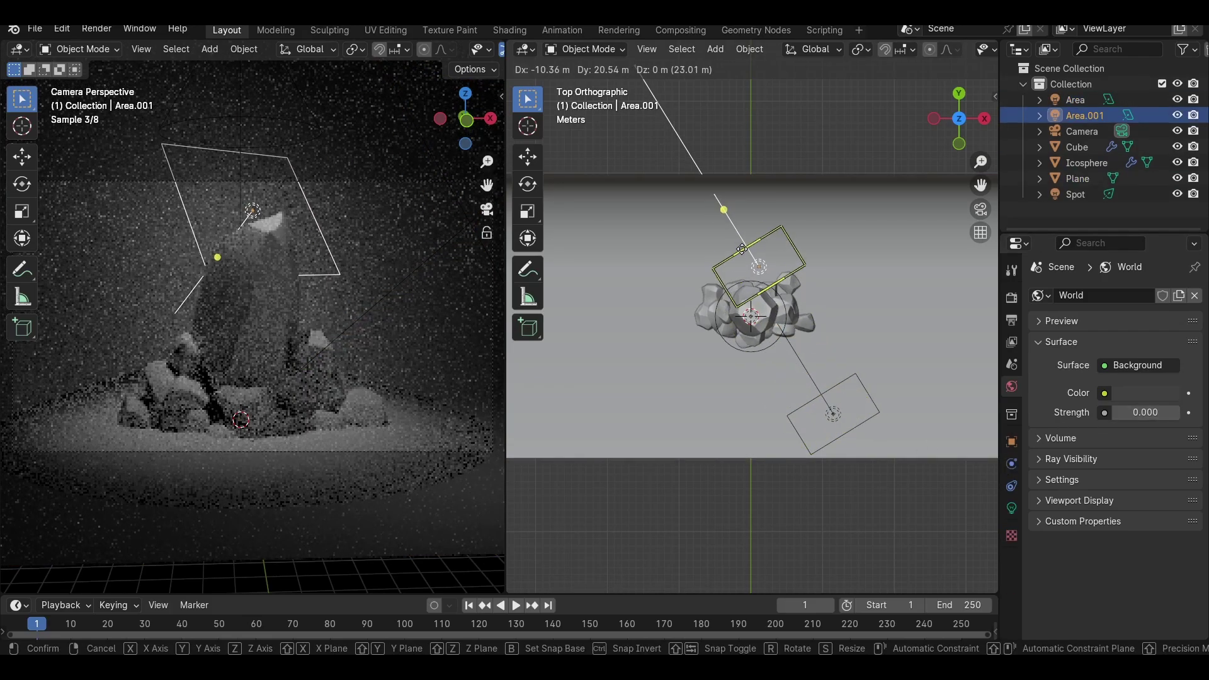
left_click(819, 211)
key("r")
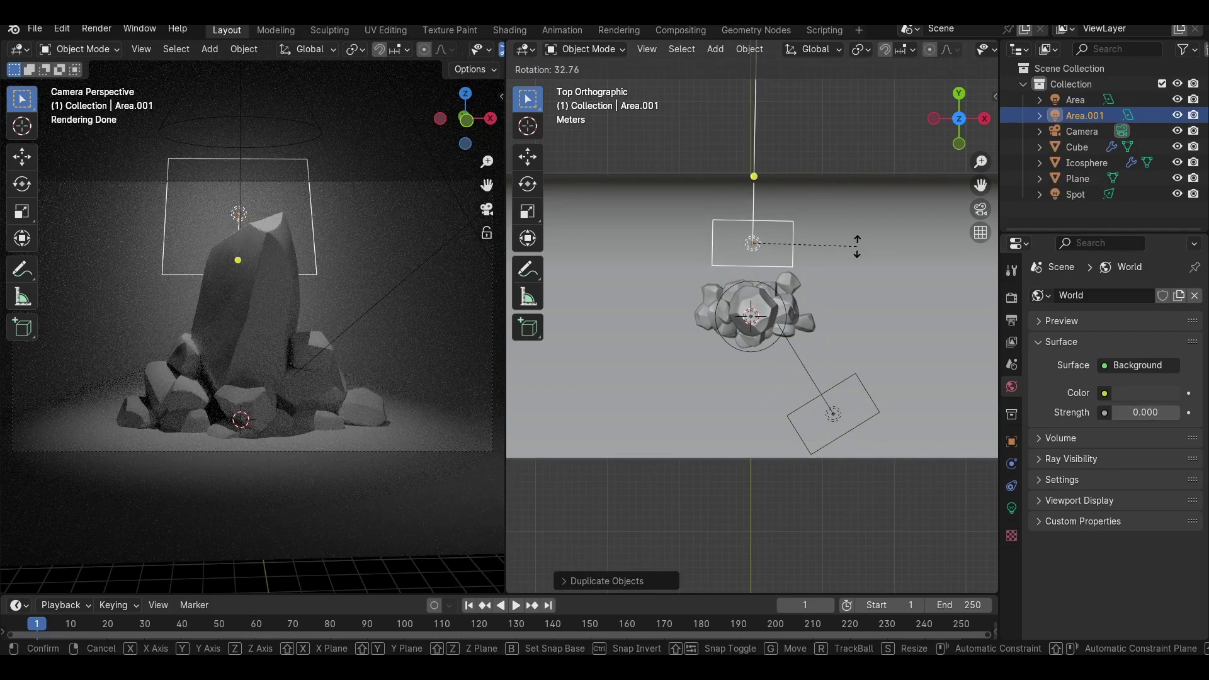
key("g")
left_click(852, 252)
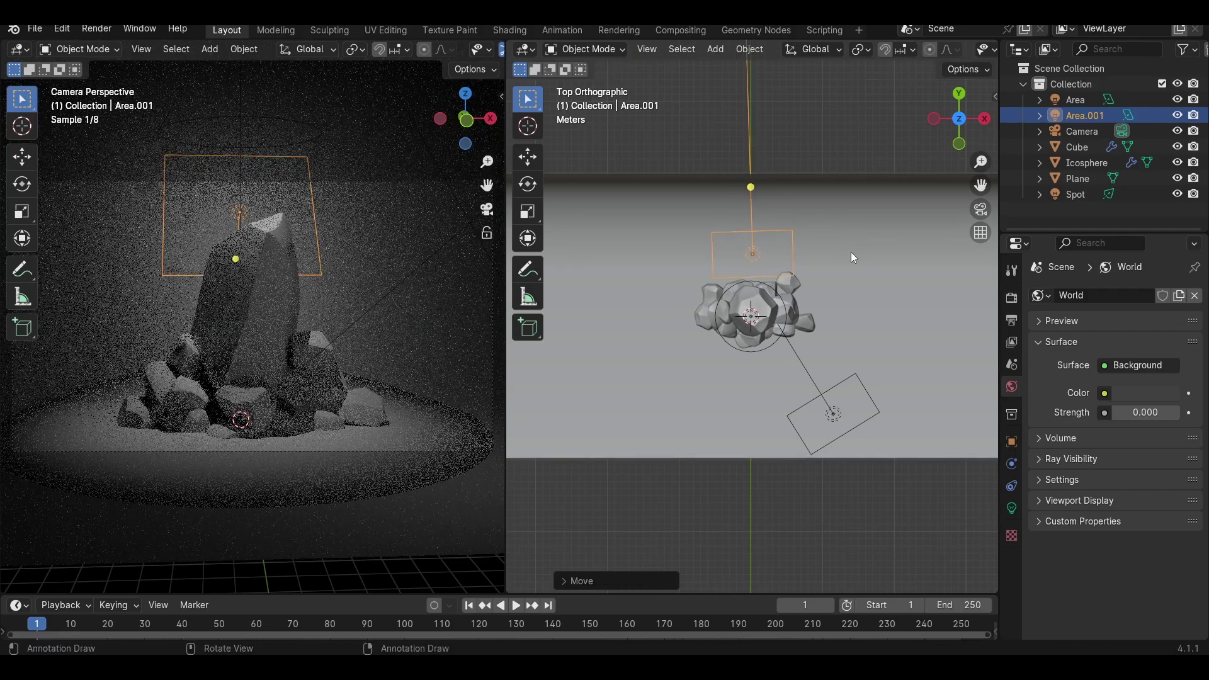
key("r")
right_click(869, 258)
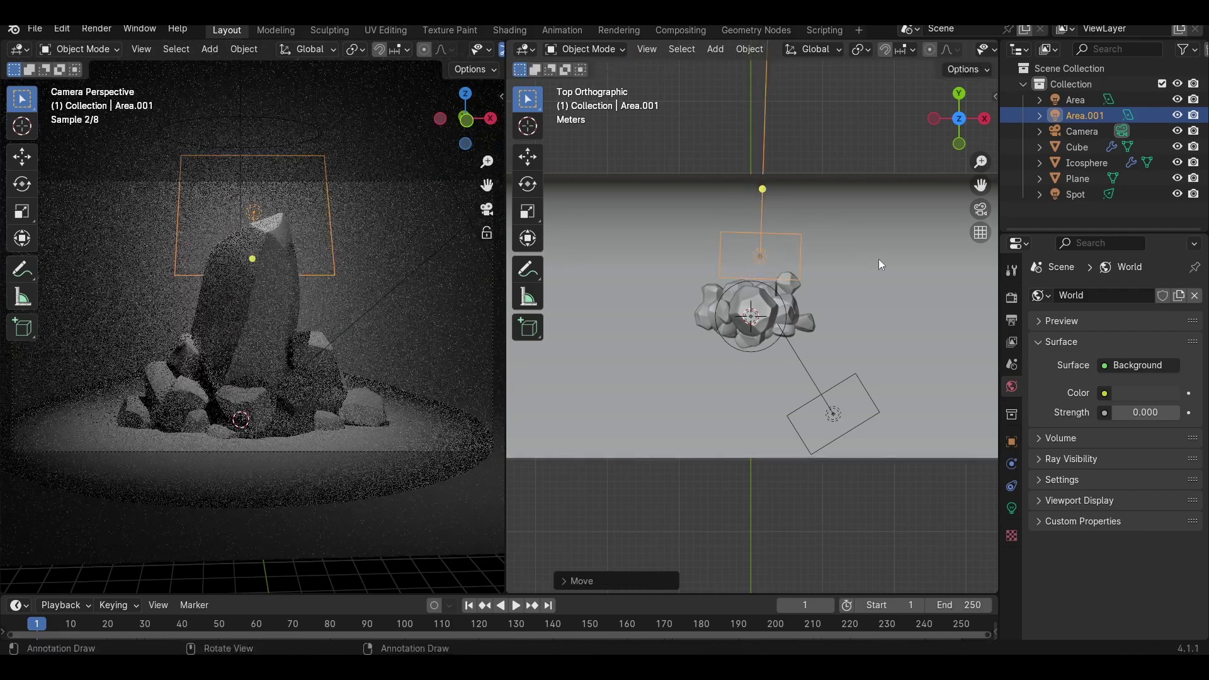
Step: Lower the rear area light by about 2 m in side view
key("KP_3")
key("g")
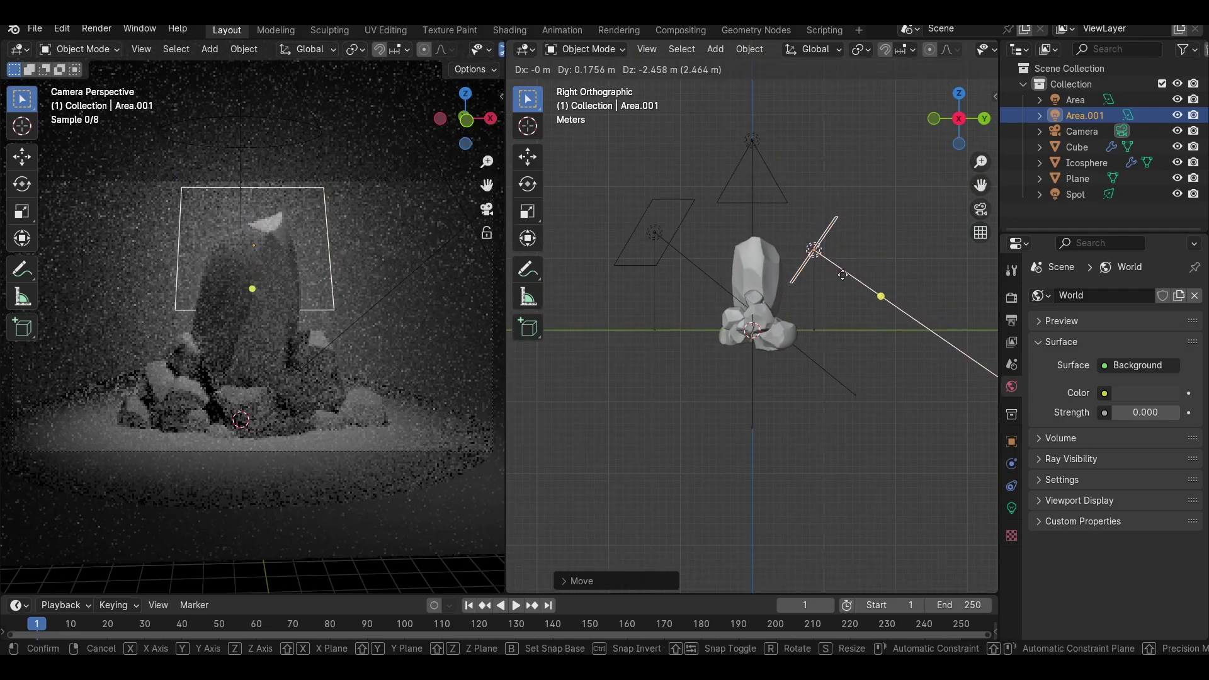
left_click(842, 273)
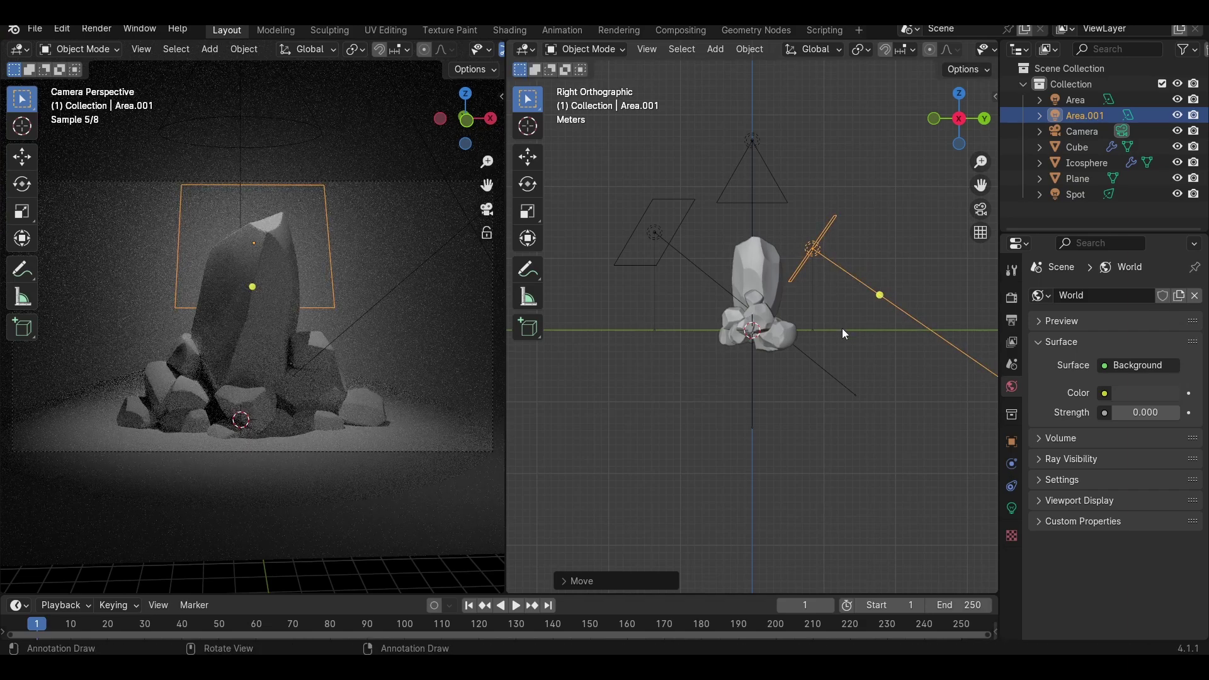
Step: Set the rear area light's power to 150 W and deselect it
left_click(1013, 507)
left_click(1147, 397)
type("0")
type("150")
key("Return")
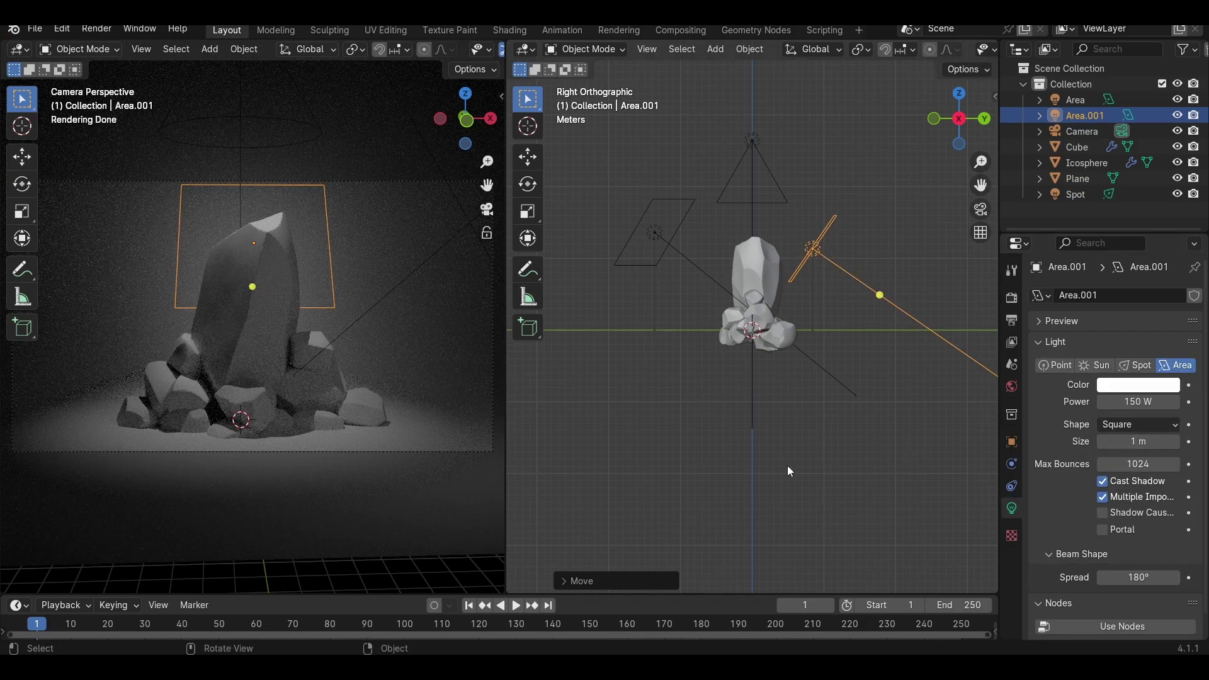
left_click(787, 469)
Step: Turn the side-view viewport into a Shader Editor and create a new material for the backdrop plane
left_click(524, 49)
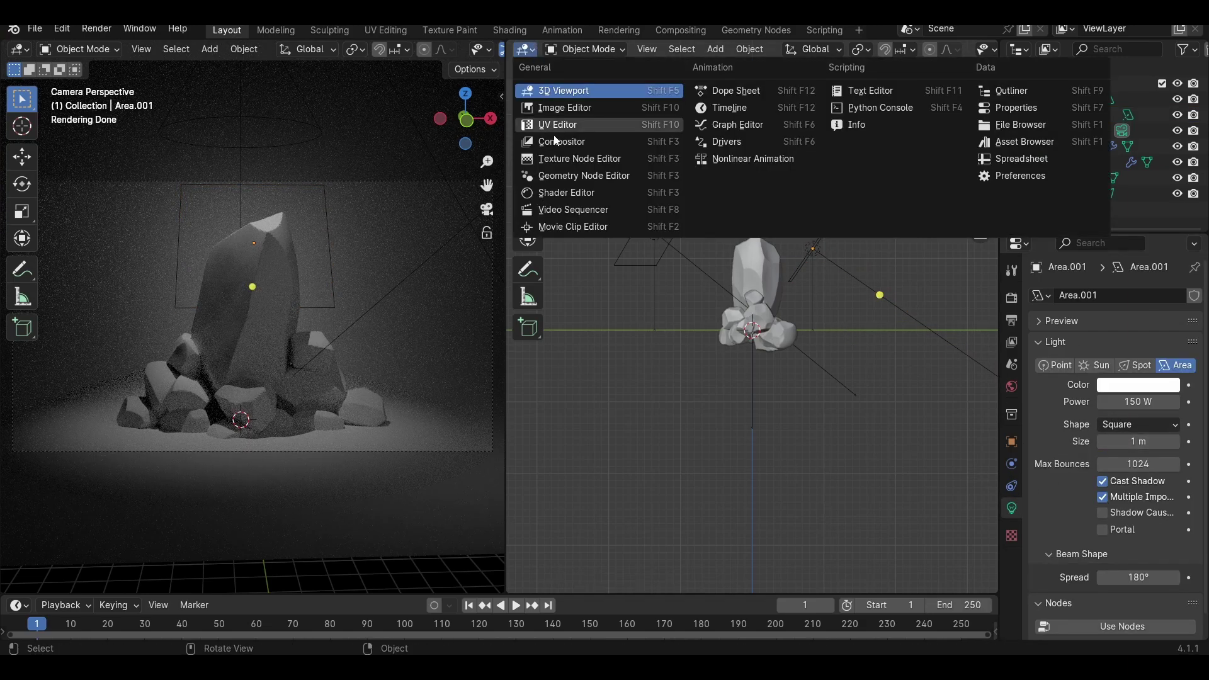
left_click(572, 195)
key("n")
left_click(402, 244)
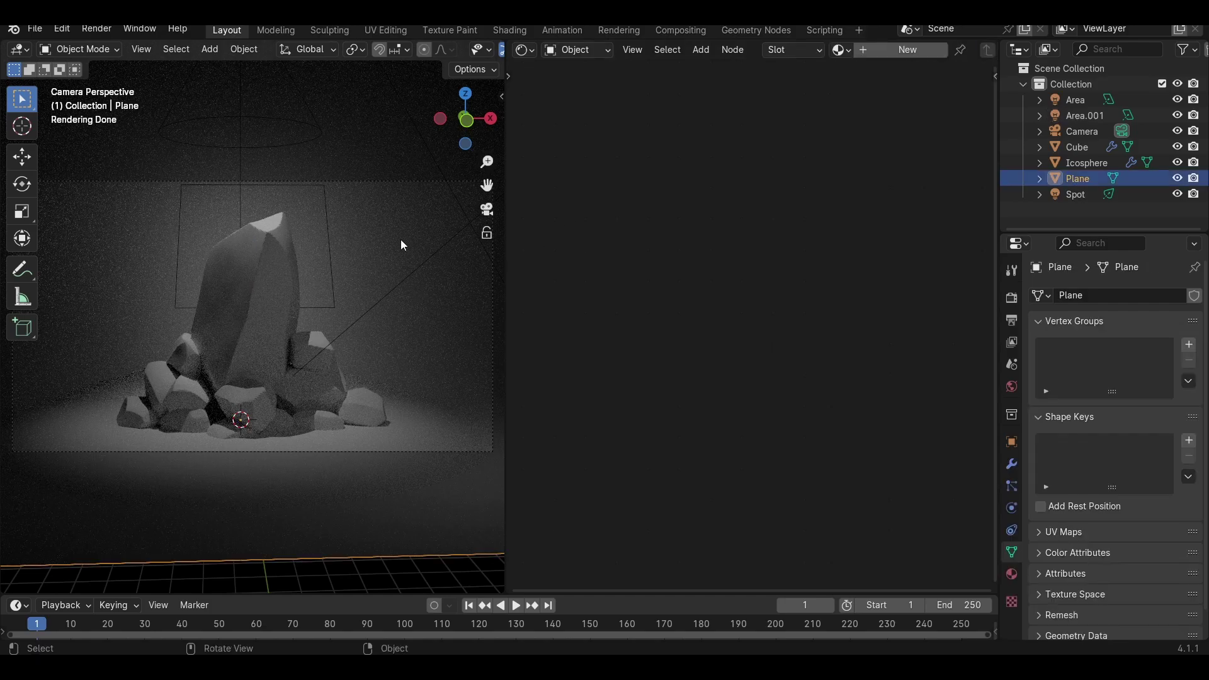
left_click(895, 50)
scroll(675, 338, "up", 5)
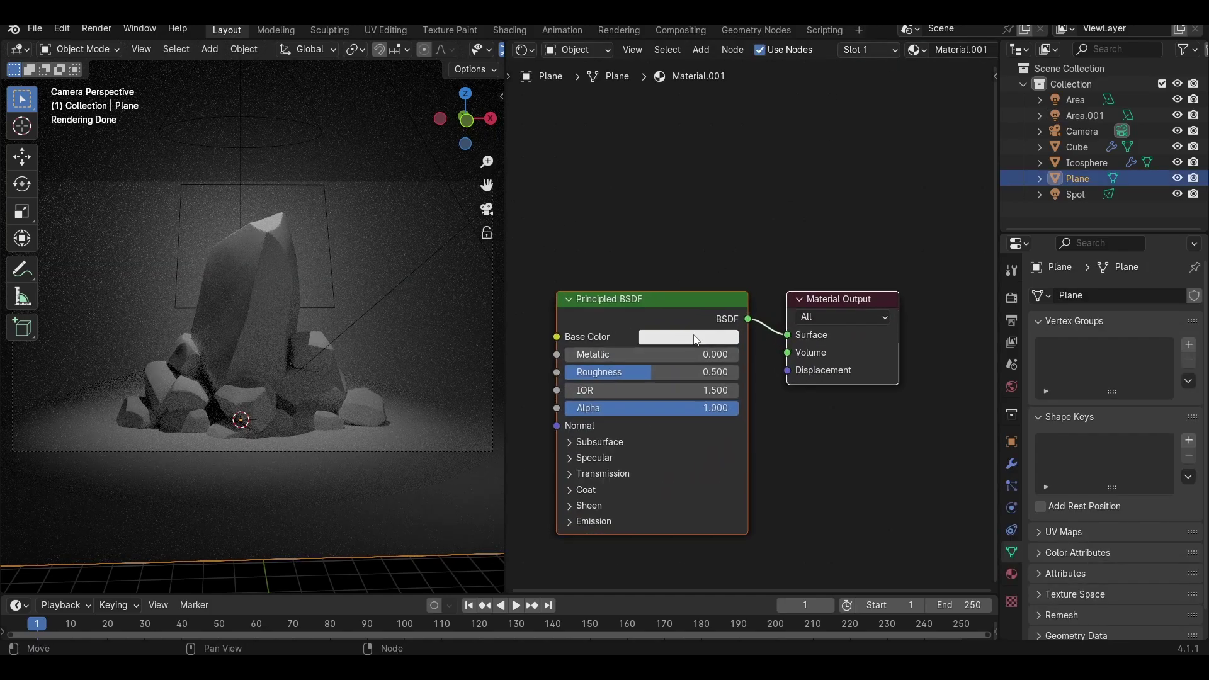
Step: Set the backdrop material's base color to hue 0.643, saturation 0.124, value 0.800, and its roughness to 0.195
left_click(675, 338)
left_click(720, 153)
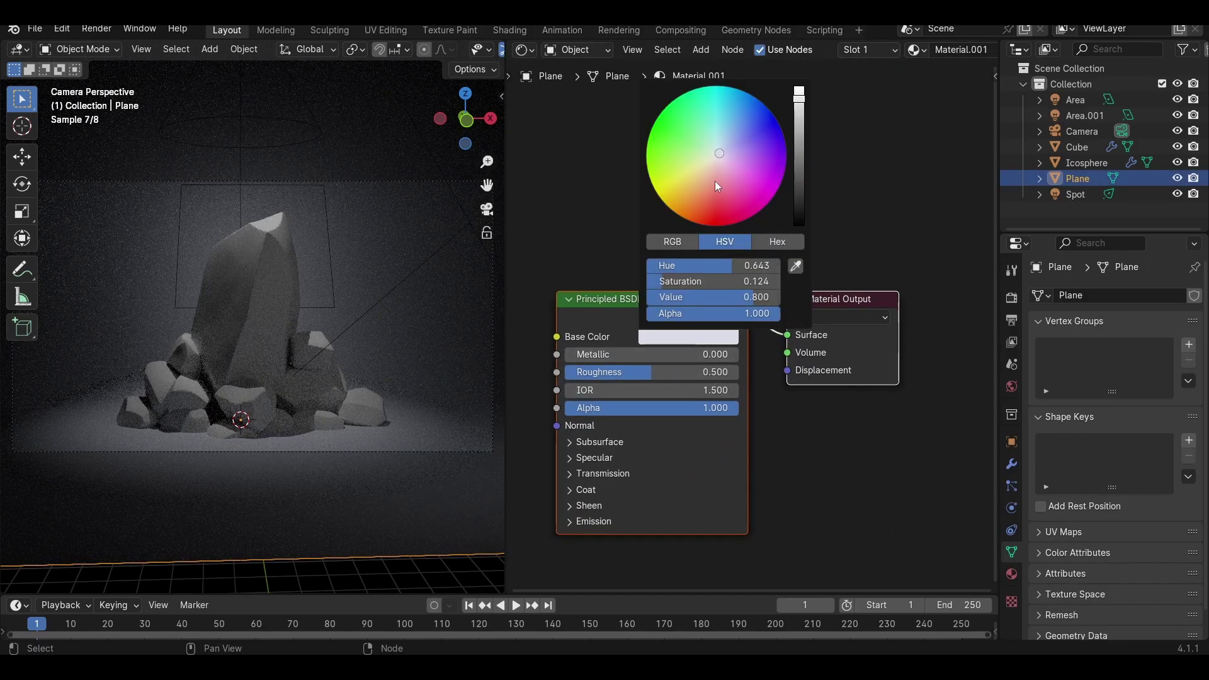
left_click_drag(713, 372, 692, 372)
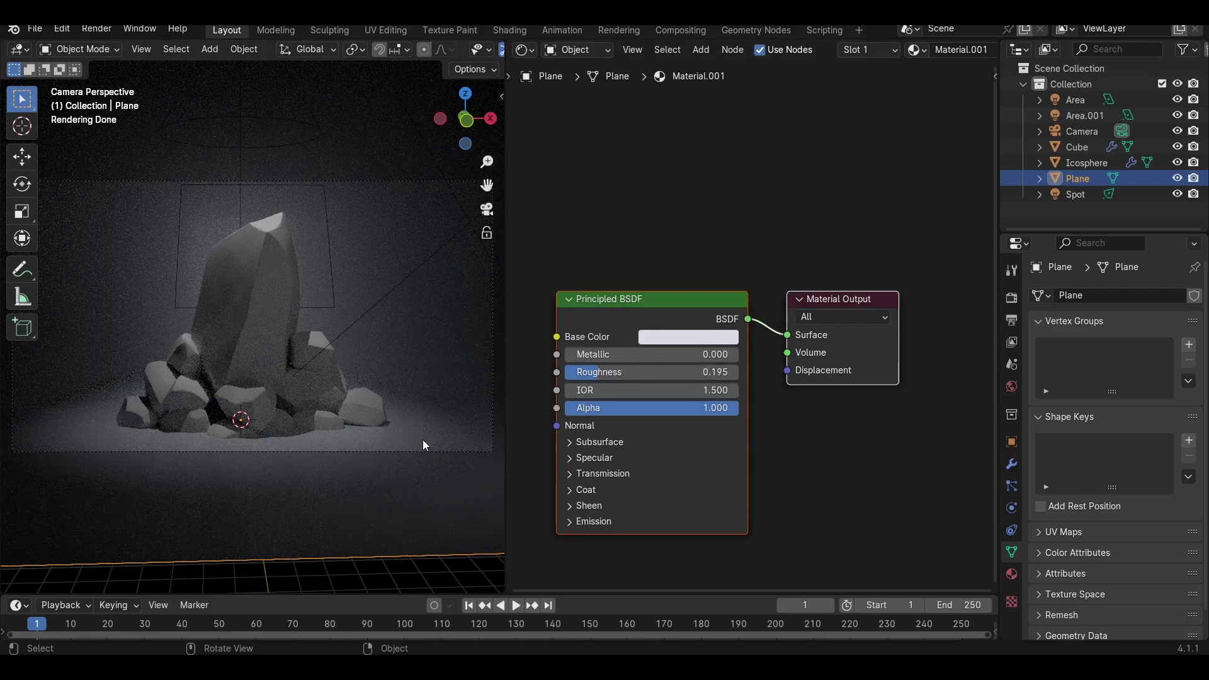
Step: Create a new material for the small base rocks and add a Noise Texture node driven by Texture Coordinate and Mapping nodes
left_click(158, 398)
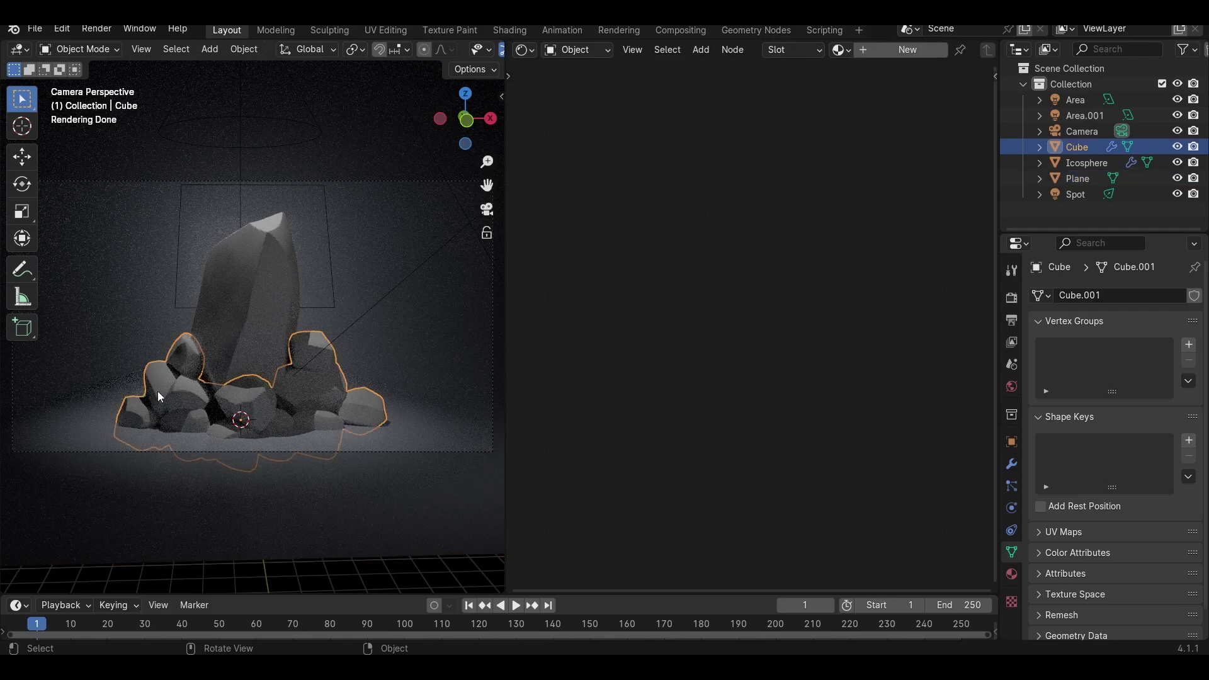
left_click(883, 51)
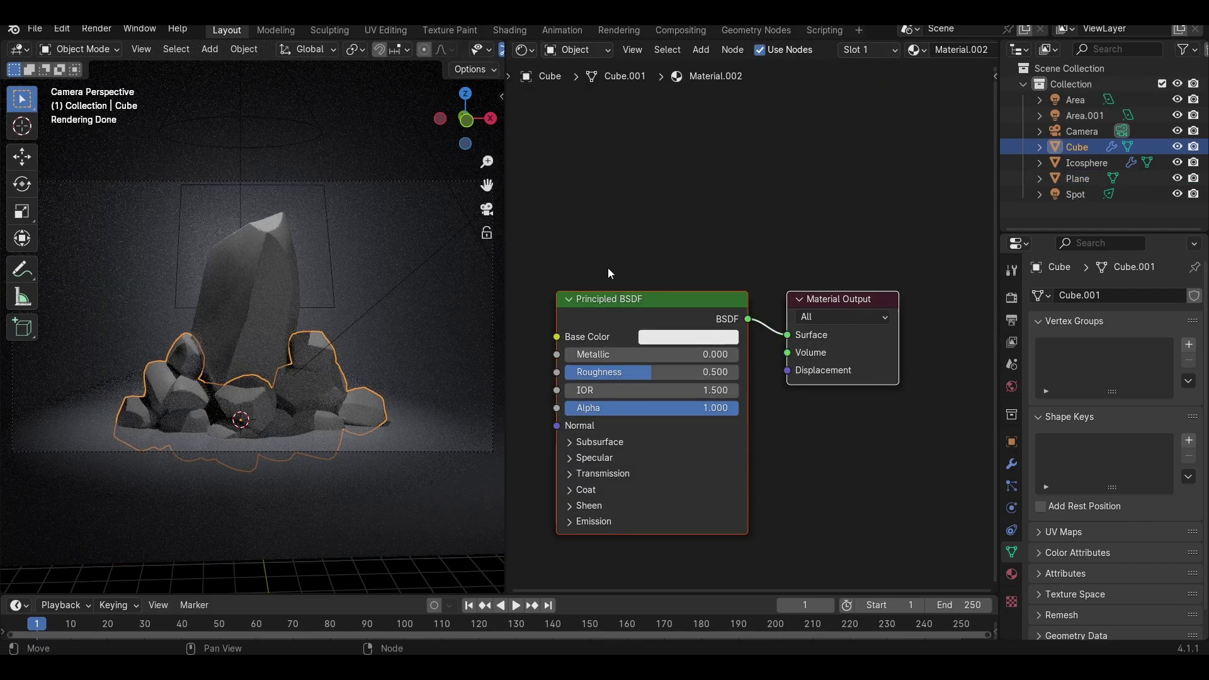
scroll(607, 272, "down", 2)
key("shift+a")
type("noi")
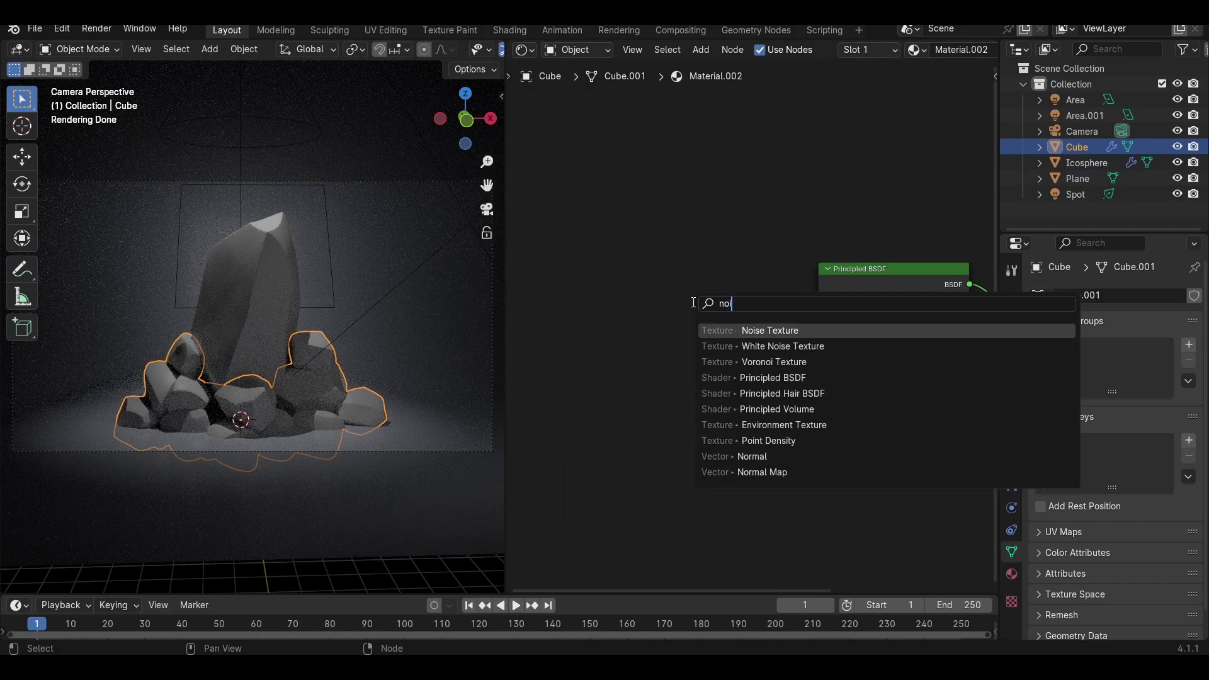
key("Return")
left_click(587, 269)
middle_click_drag(595, 269, 754, 289)
key("ctrl+t")
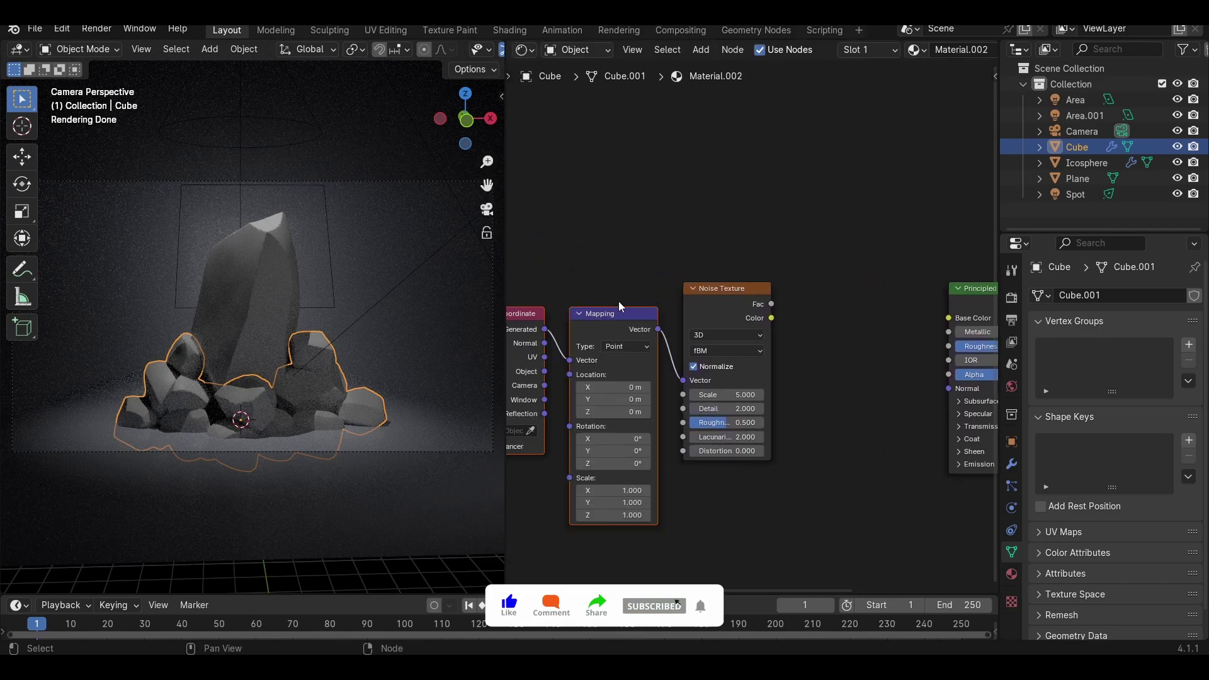
Step: Look up the Node Wrangler add-on in the preferences to check that it is enabled
left_click(62, 29)
left_click(95, 228)
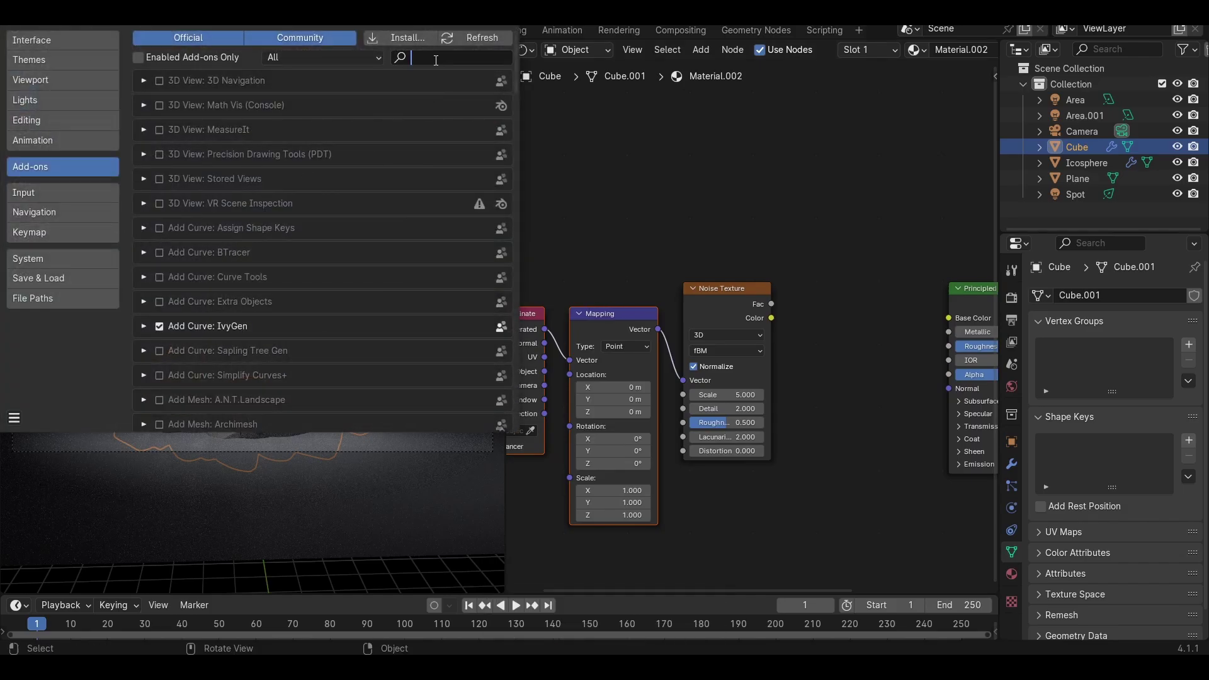
type("wra")
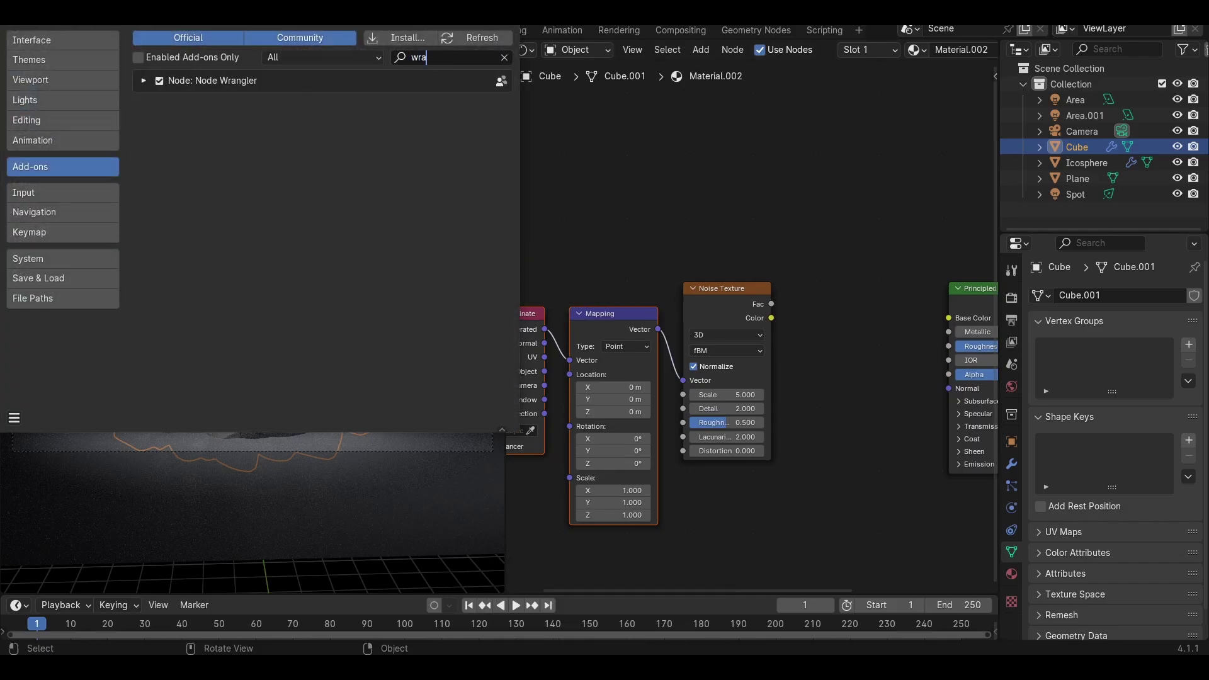
left_click(506, 13)
Step: Feed the Object texture coordinates into the Mapping node and preview the Noise Texture directly on the small rocks
middle_click_drag(592, 232, 744, 208)
scroll(744, 208, "down", 1)
left_click_drag(732, 306, 660, 298)
left_click_drag(630, 336, 638, 340)
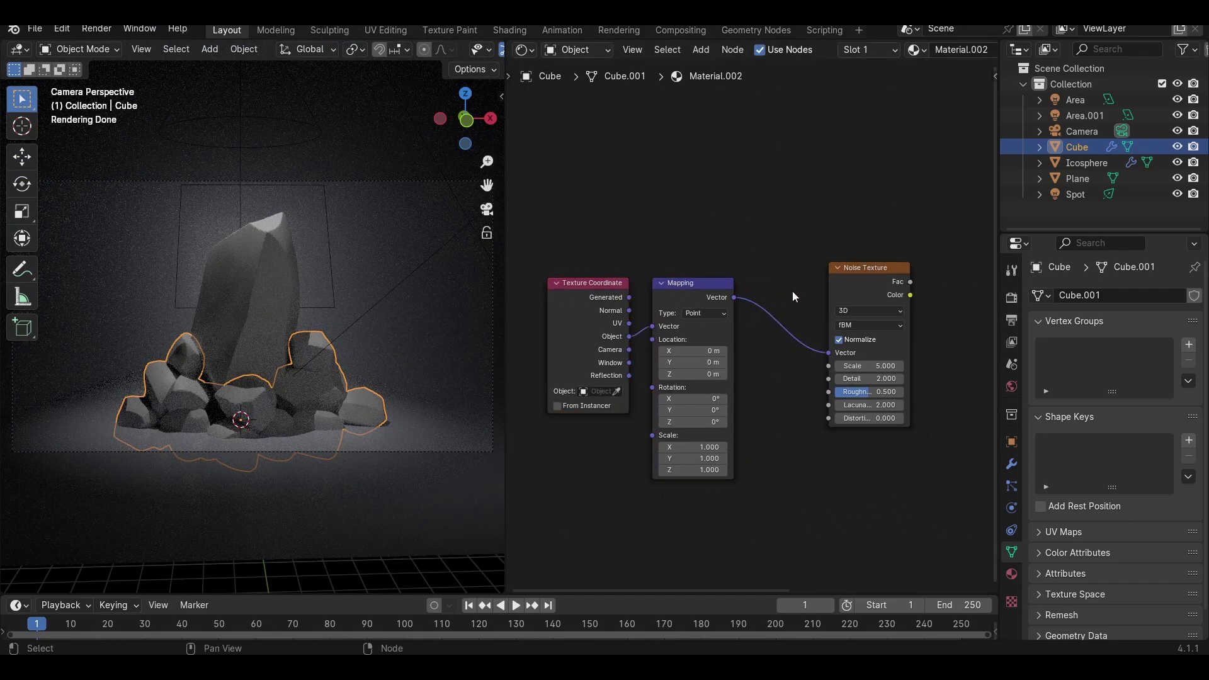
left_click_drag(867, 272, 832, 279)
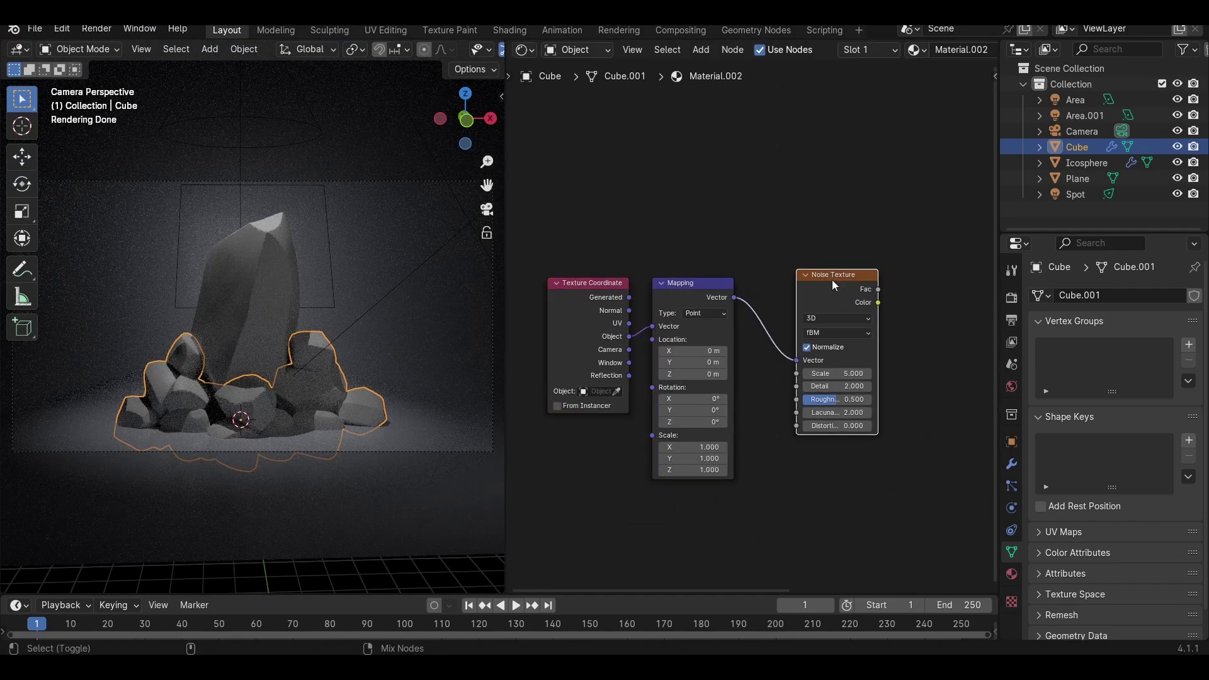
left_click(833, 279, "ctrl+shift")
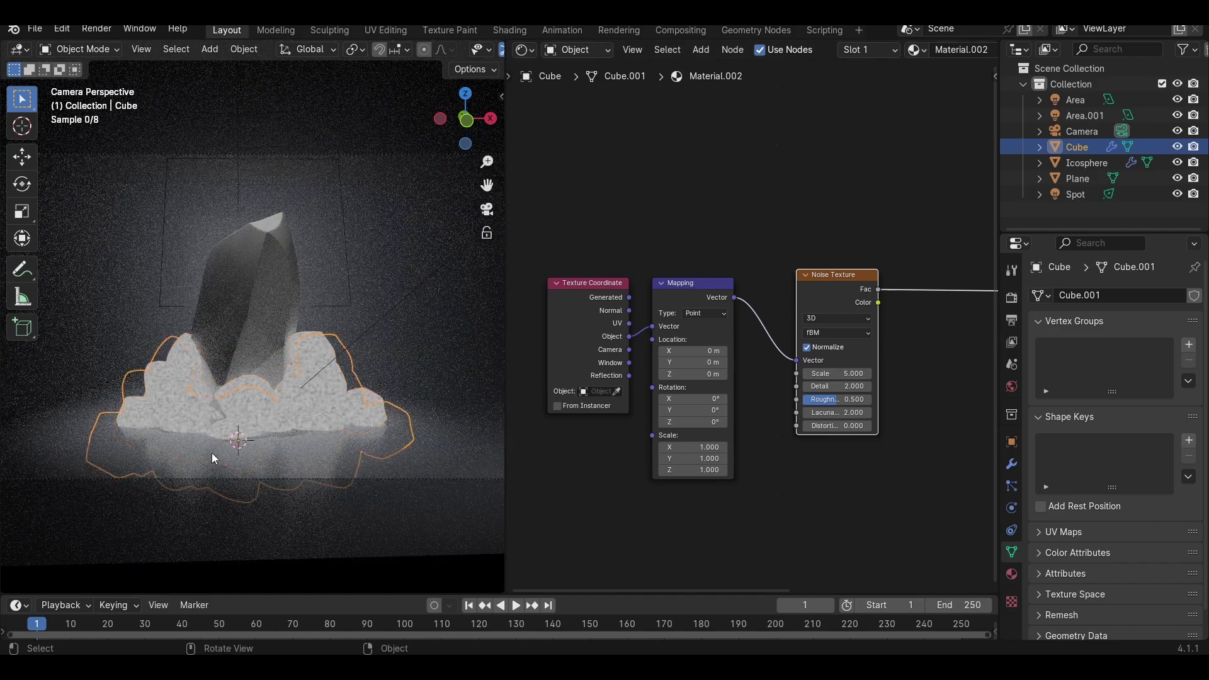
scroll(212, 452, "up", 5)
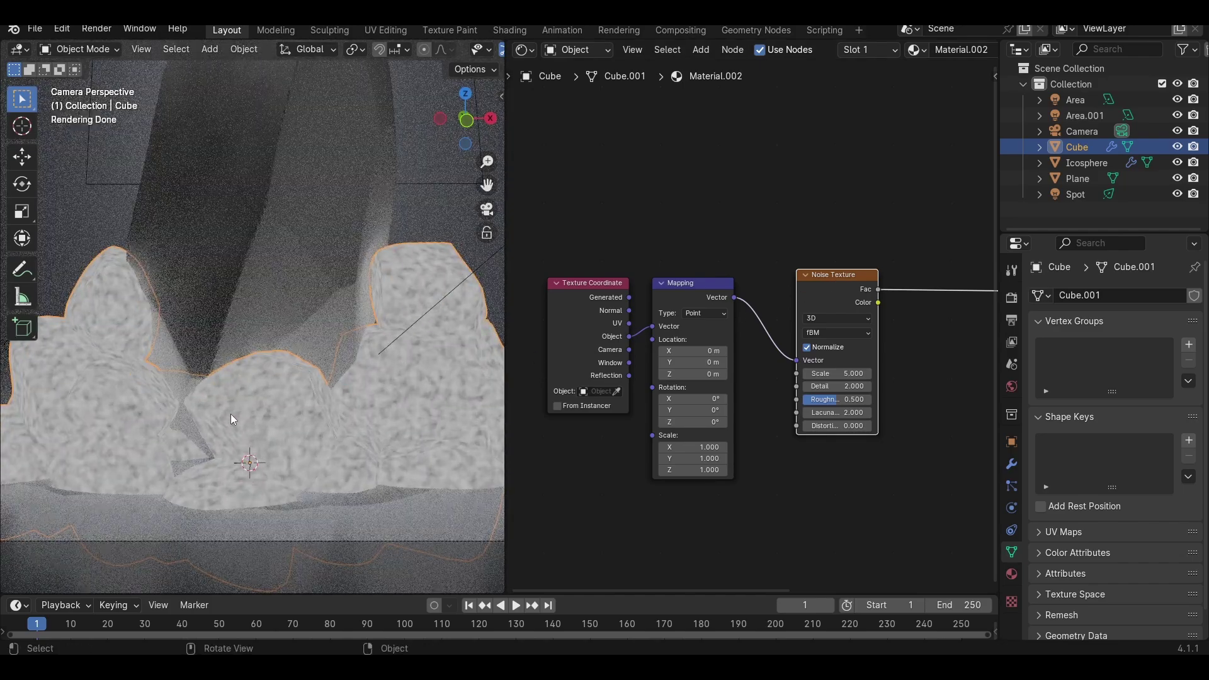
Step: Route the Noise Texture's factor through a new Bump node of strength 0.433 into the Principled BSDF's normal, and output the Principled BSDF
left_click_drag(852, 289, 864, 287)
middle_click_drag(910, 378, 730, 369)
left_click(731, 369)
key("shift+a")
type("bump")
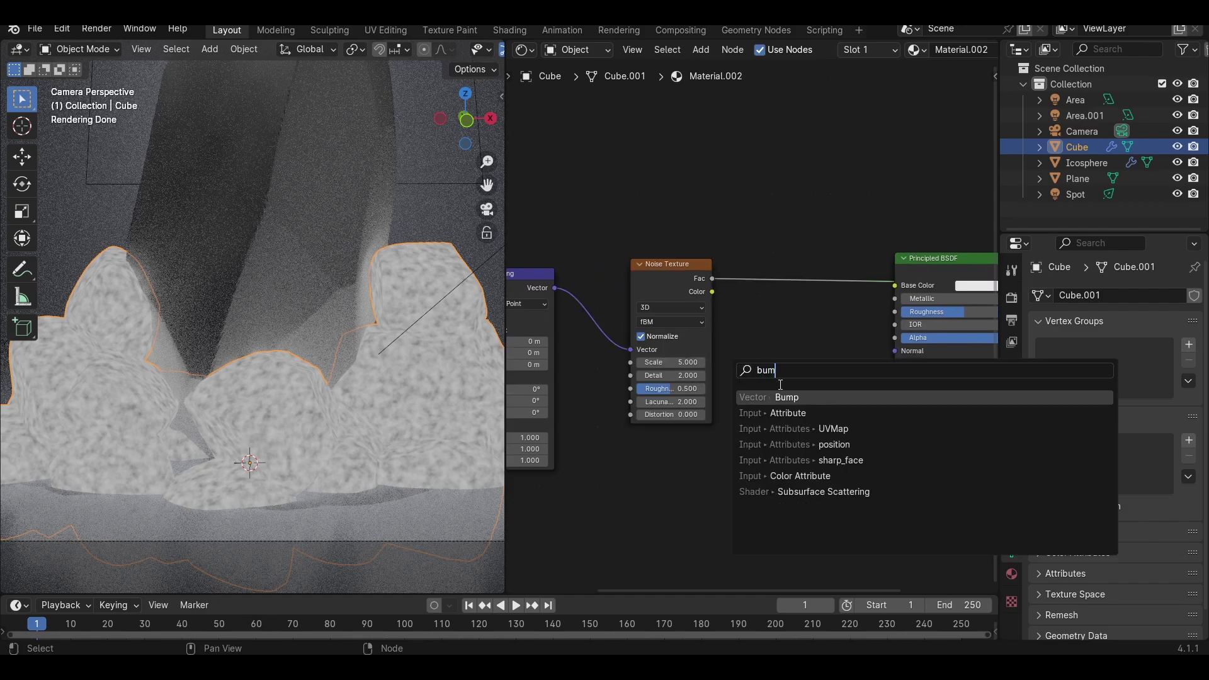
key("Return")
left_click(713, 317)
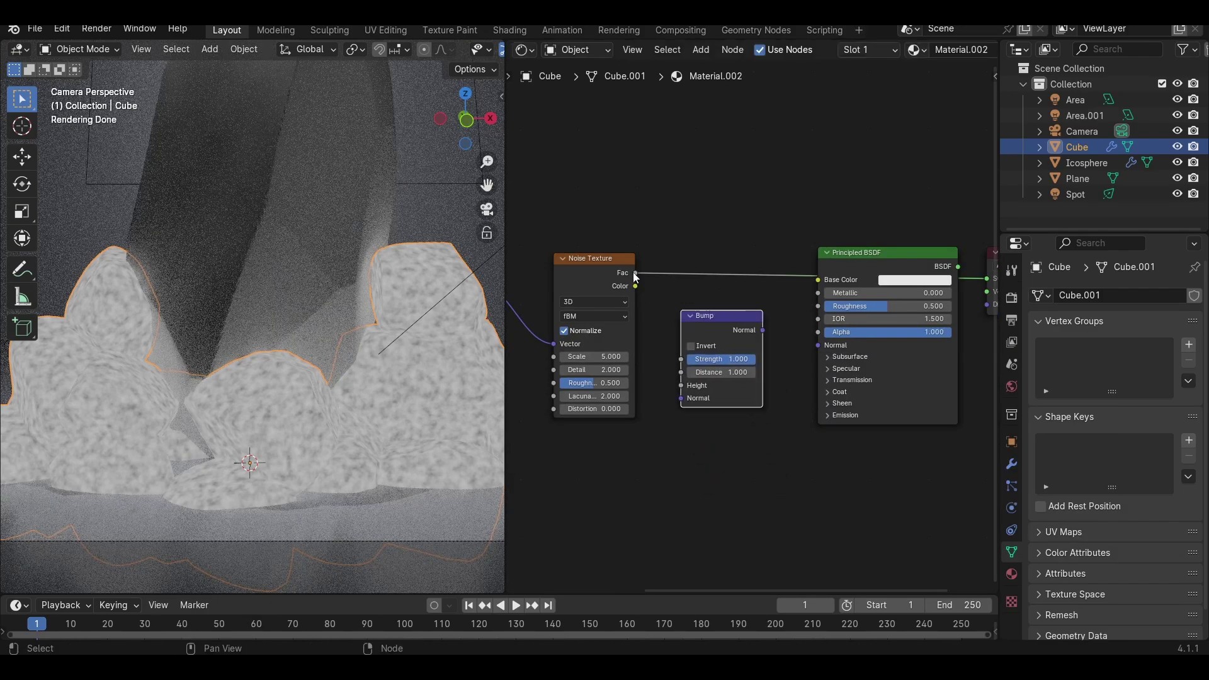
left_click_drag(635, 273, 681, 385)
left_click_drag(763, 330, 827, 344)
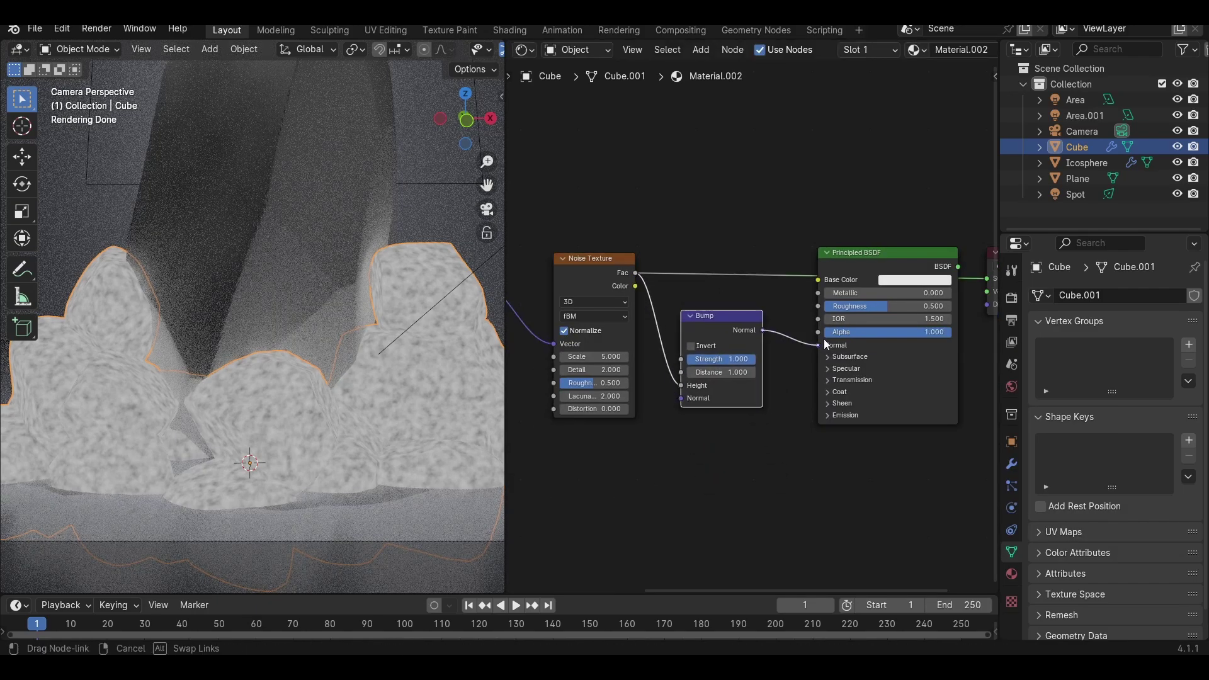
left_click(875, 254, "ctrl+shift")
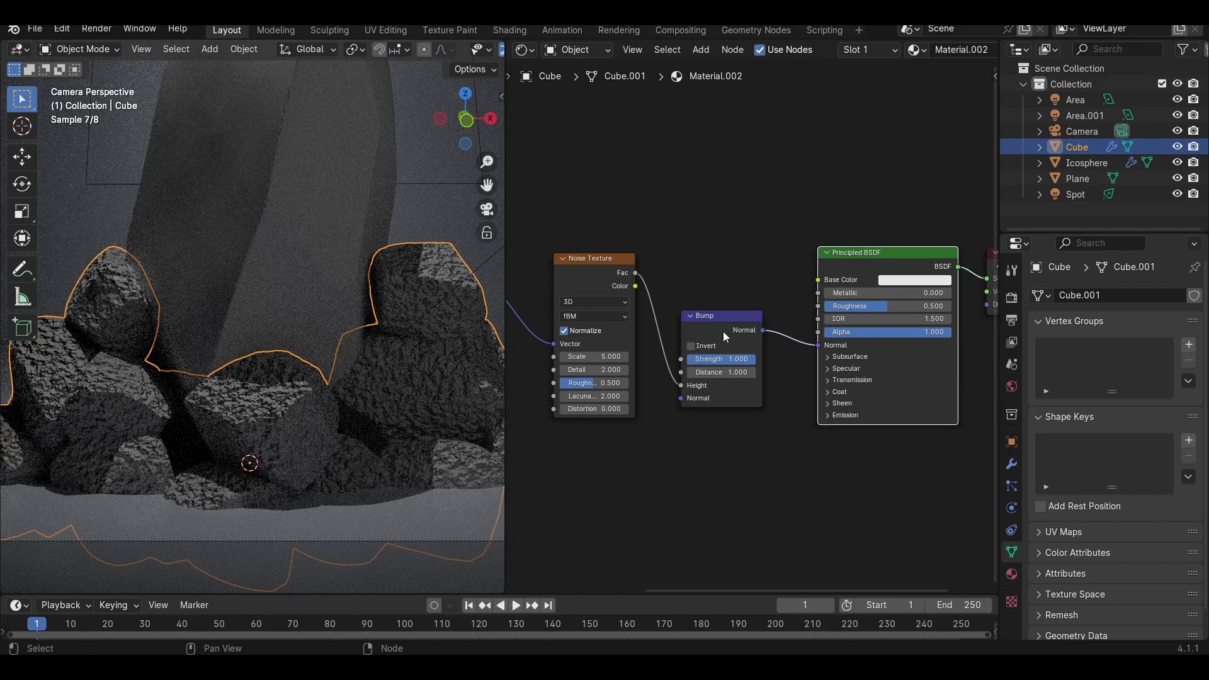
left_click_drag(742, 363, 719, 362)
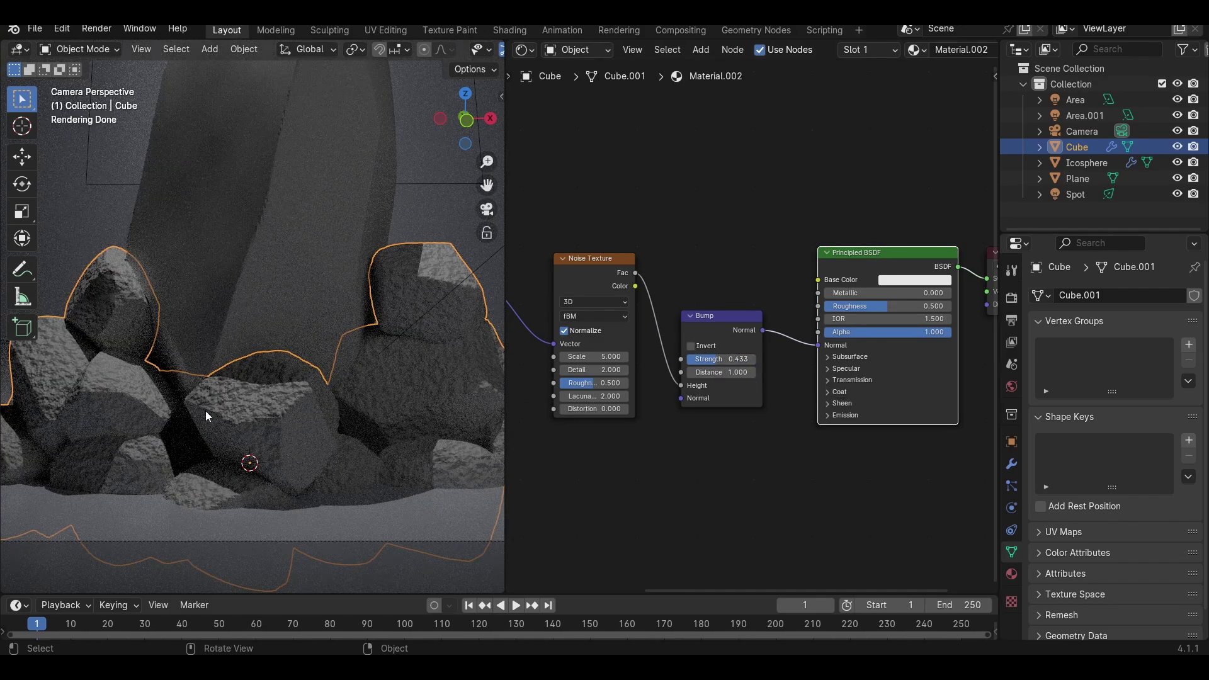
Step: Spread the nodes apart and insert a second Noise Texture between the Mapping node and the existing Noise Texture
scroll(748, 278, "down", 4)
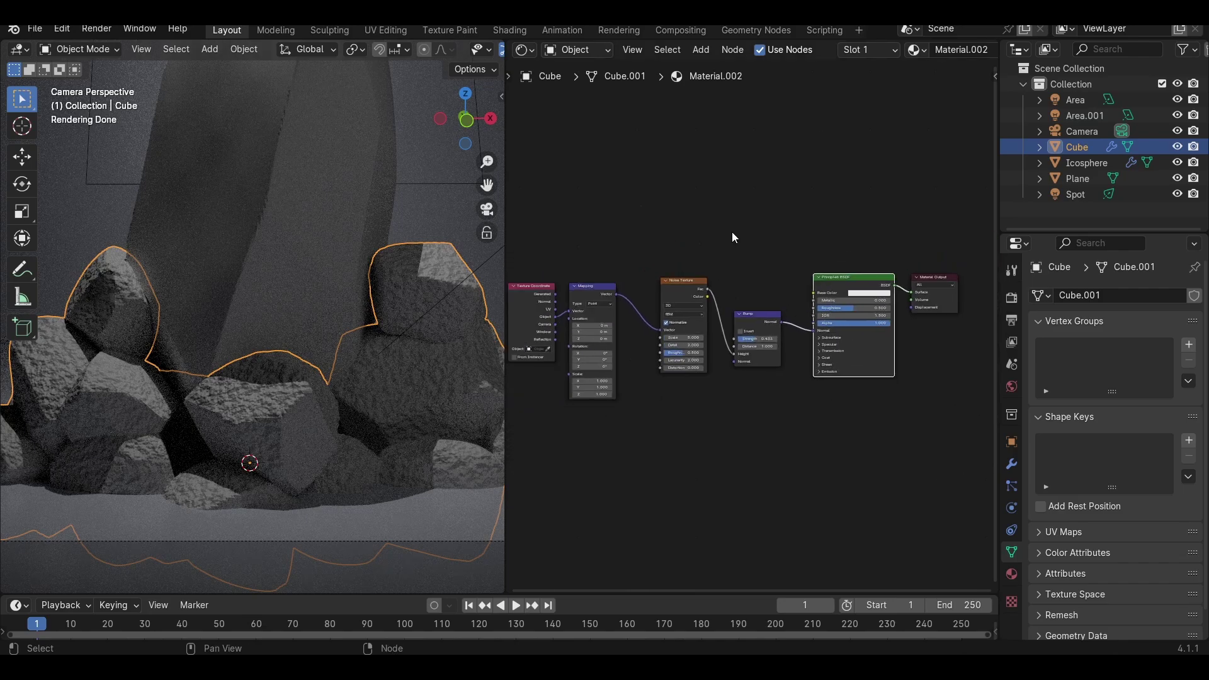
left_click_drag(762, 319, 859, 315)
middle_click_drag(679, 276, 751, 290)
left_click_drag(683, 275, 599, 299)
left_click(664, 281)
key("shift+a")
type("noi")
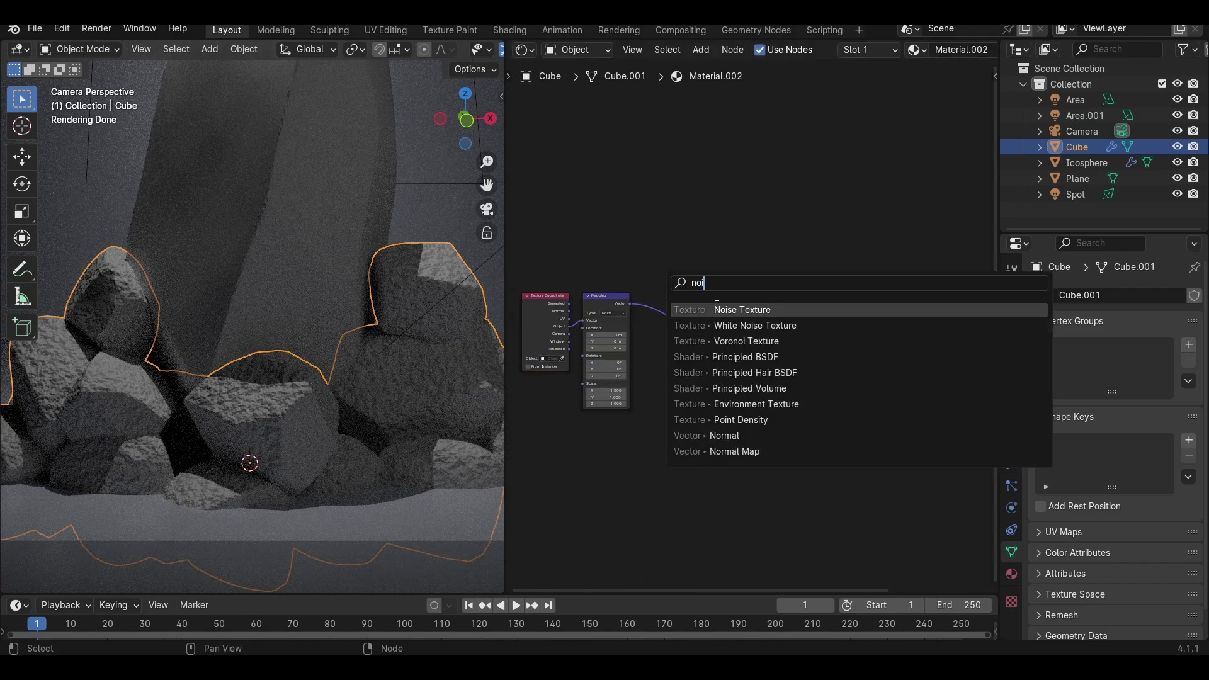
key("Return")
left_click(657, 288)
scroll(696, 351, "up", 4)
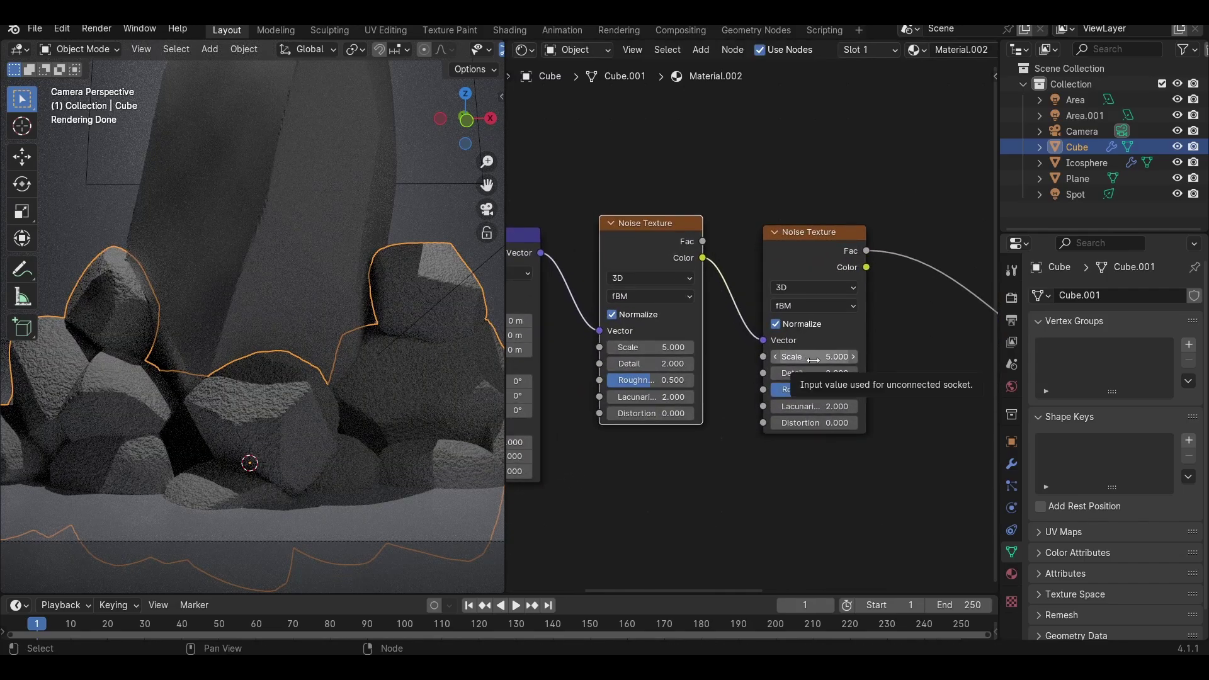
Step: Set the second noise in the chain to detail 15, and the first one to scale -0.200 and detail 5.700
left_click_drag(814, 373, 884, 373)
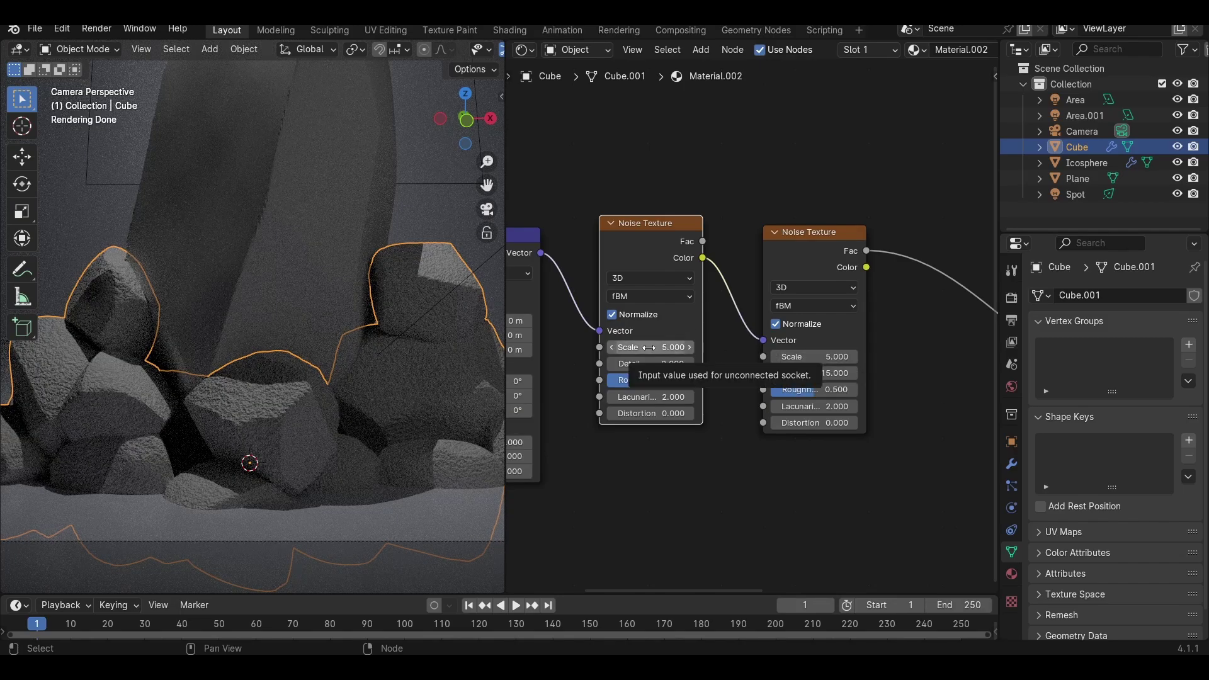
left_click_drag(647, 347, 683, 364)
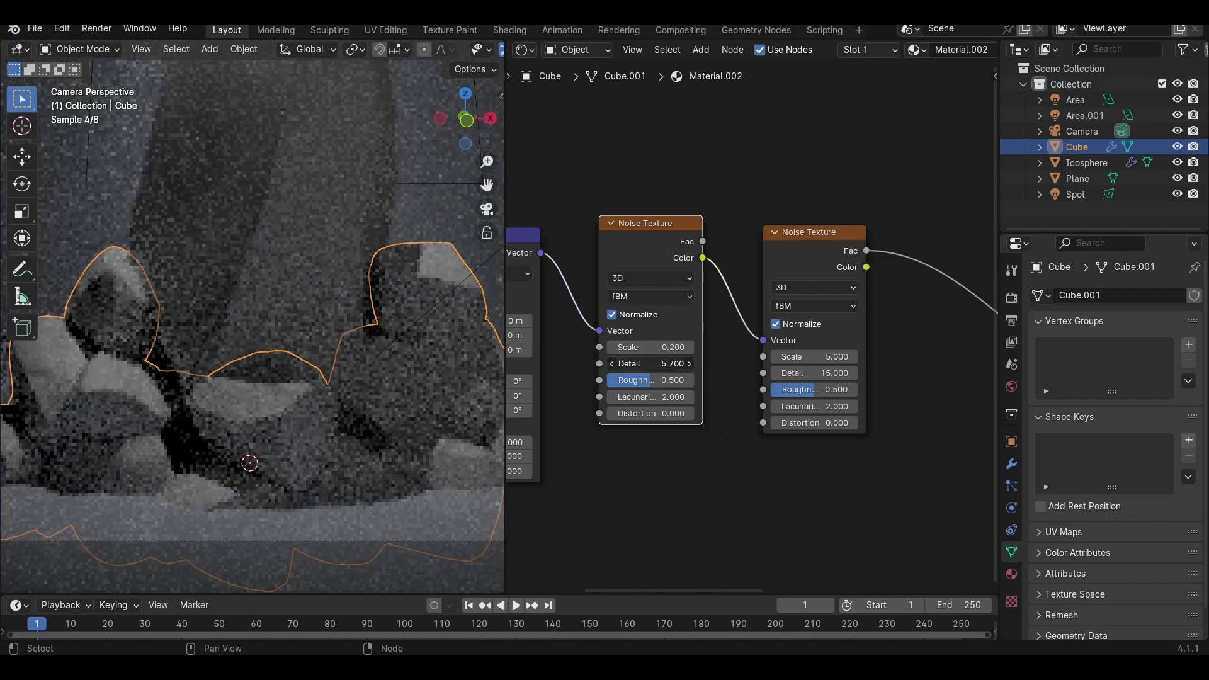
Step: Set the Bump node's strength to 0.693, judging the effect on the rocks
middle_click_drag(880, 437, 530, 424)
left_click_drag(825, 337, 882, 335)
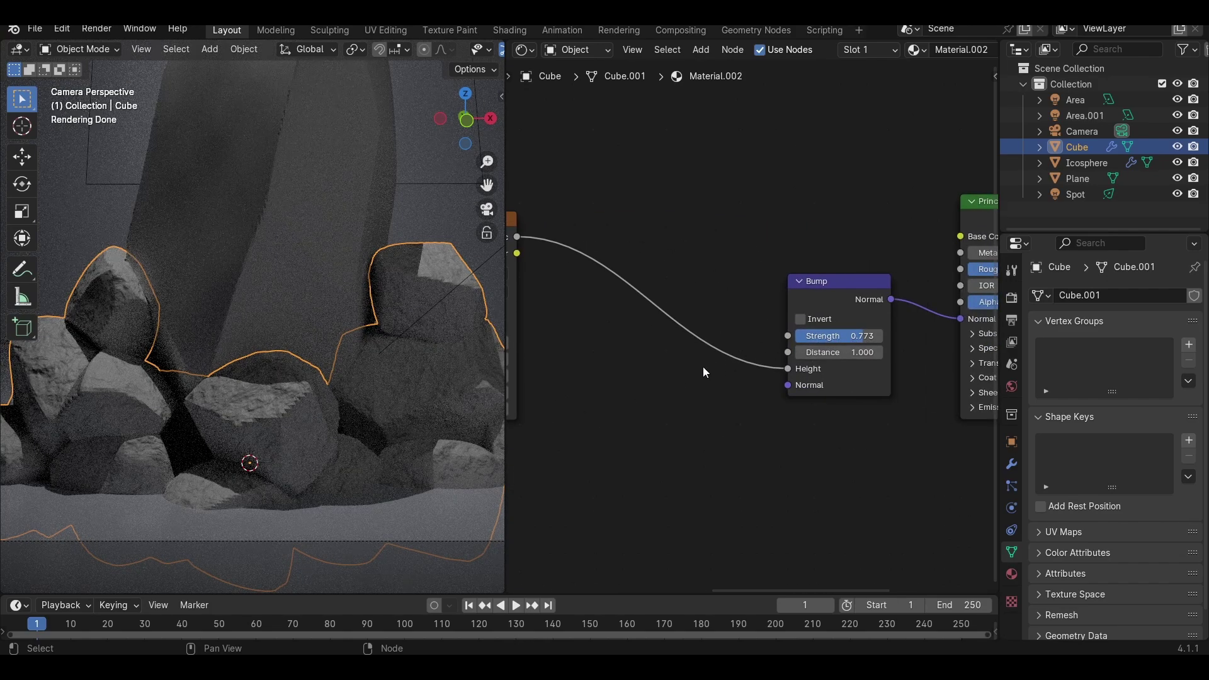
middle_click_drag(289, 423, 263, 429)
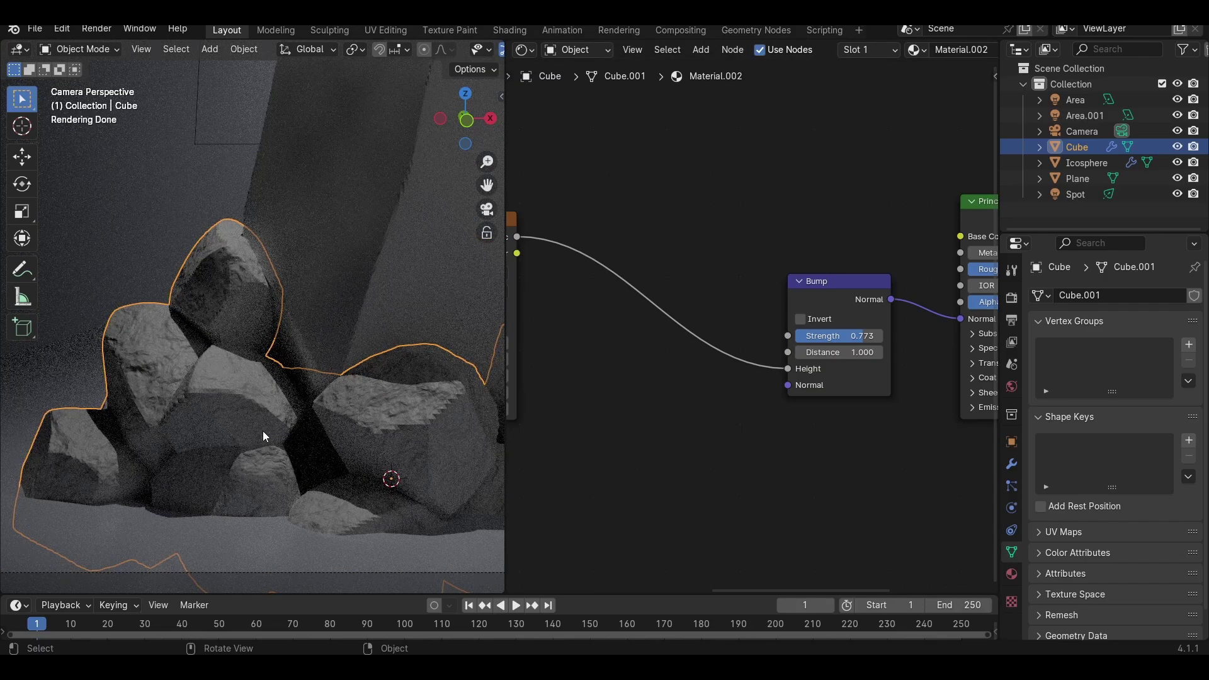
left_click_drag(860, 337, 844, 338)
Step: Examine the subdivision levels of the small rocks' Subdivision Surface modifier
left_click(1011, 464)
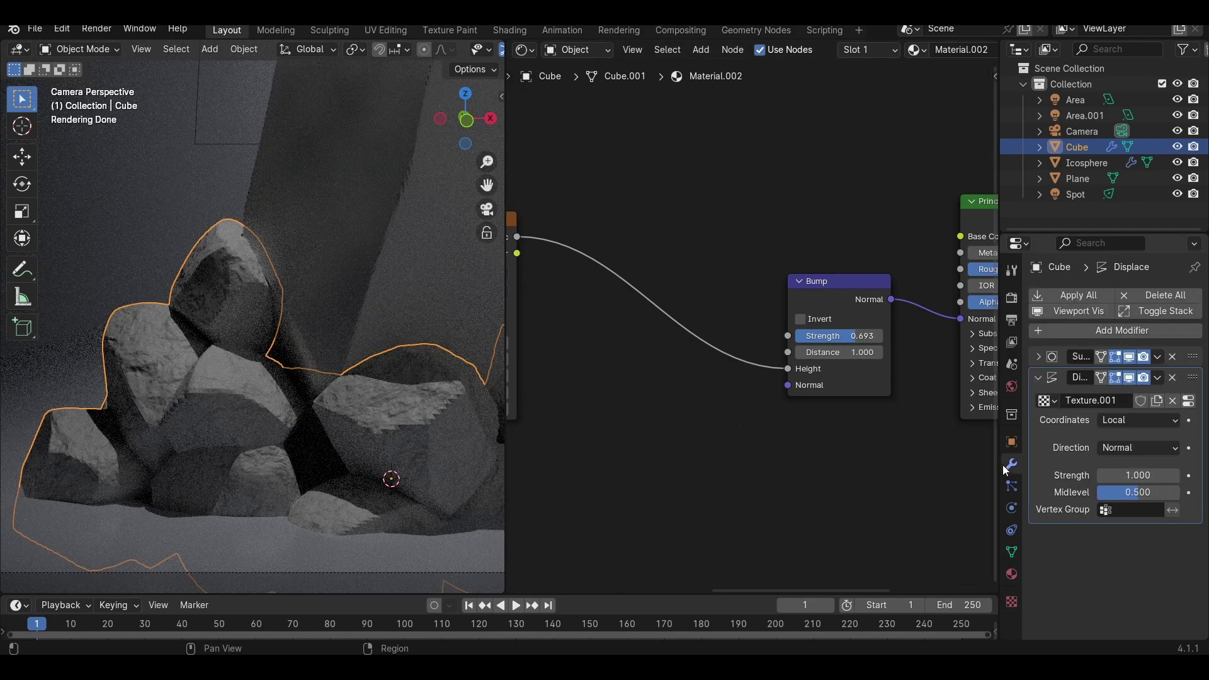
left_click(1048, 362)
left_click(1176, 400)
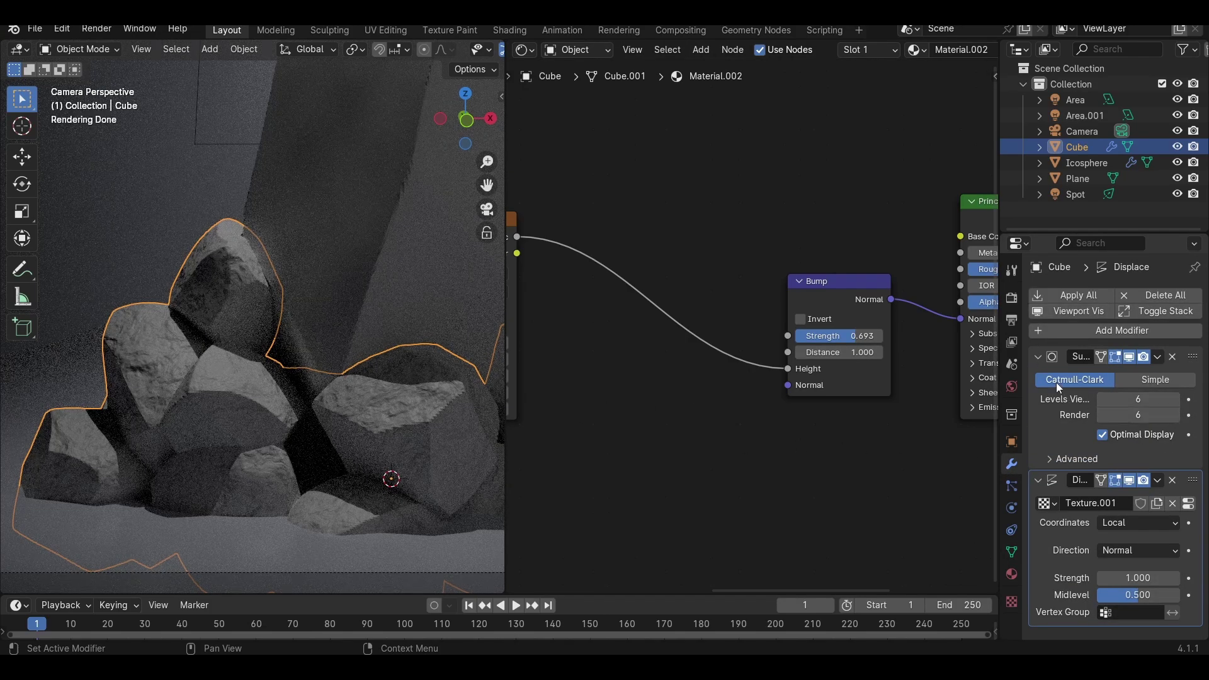
left_click(1038, 357)
middle_click_drag(401, 461, 196, 473, "shift")
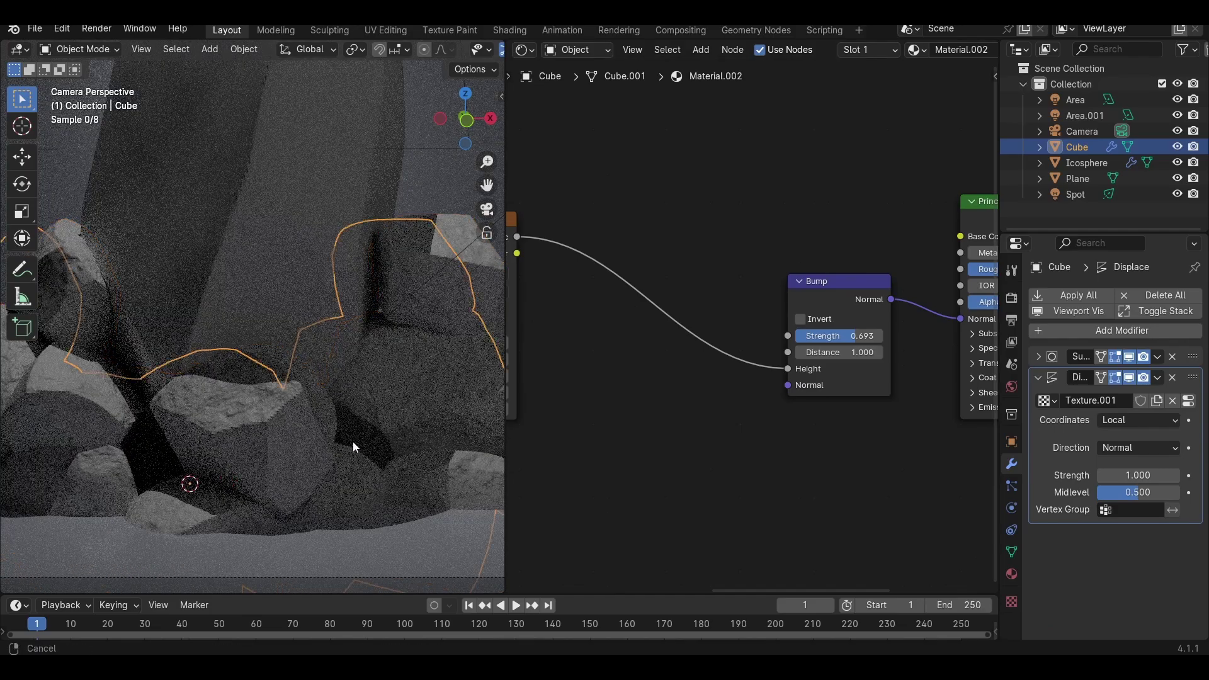
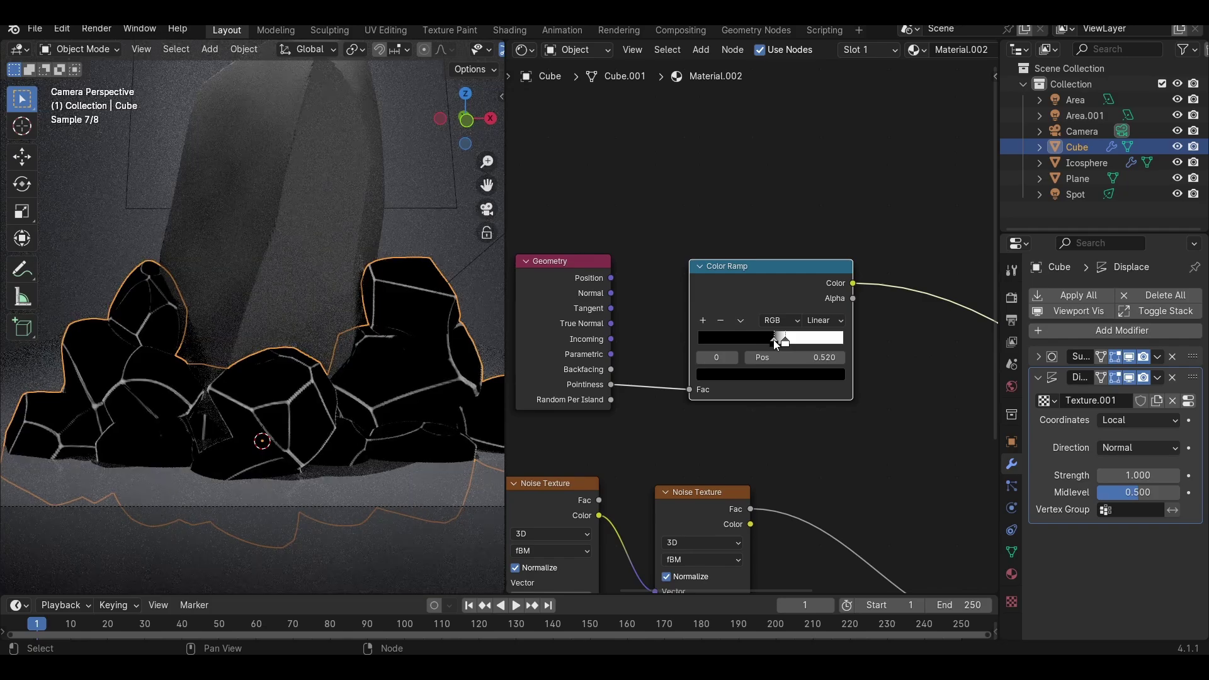
Step: Make room before the Principled BSDF and insert a color Mix node after the pointiness Color Ramp
key("Home")
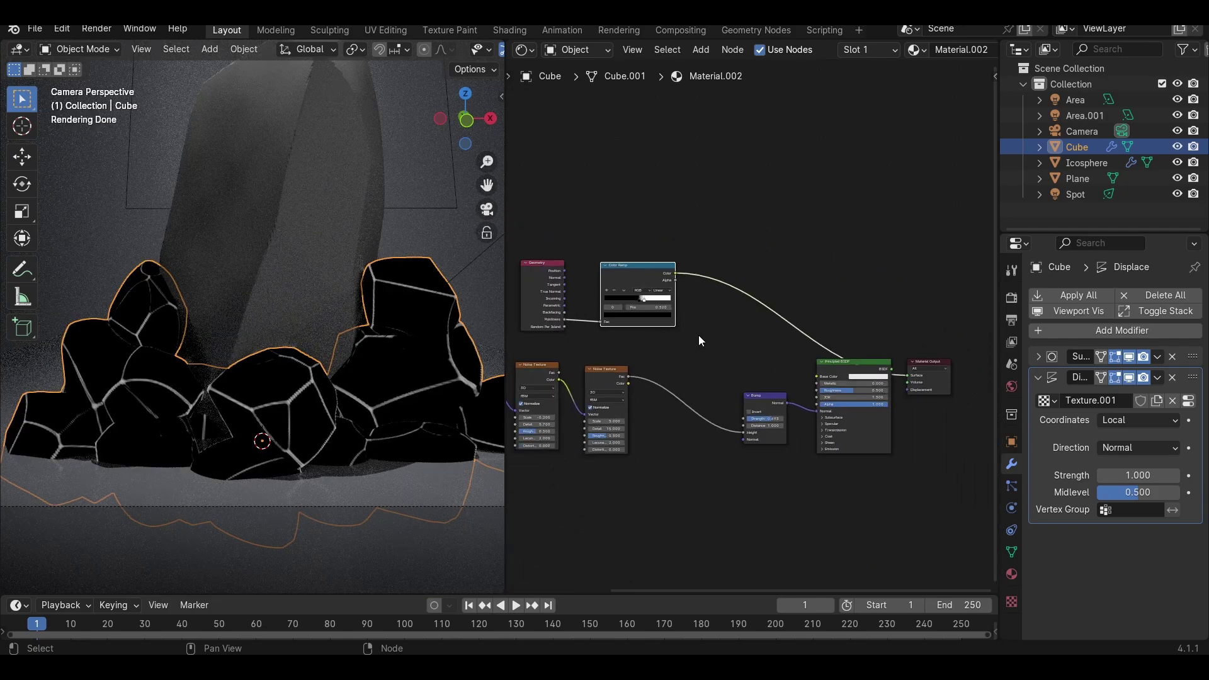
left_click_drag(700, 336, 937, 422)
left_click_drag(841, 372, 917, 367)
middle_click_drag(757, 355, 783, 371)
left_click(747, 353)
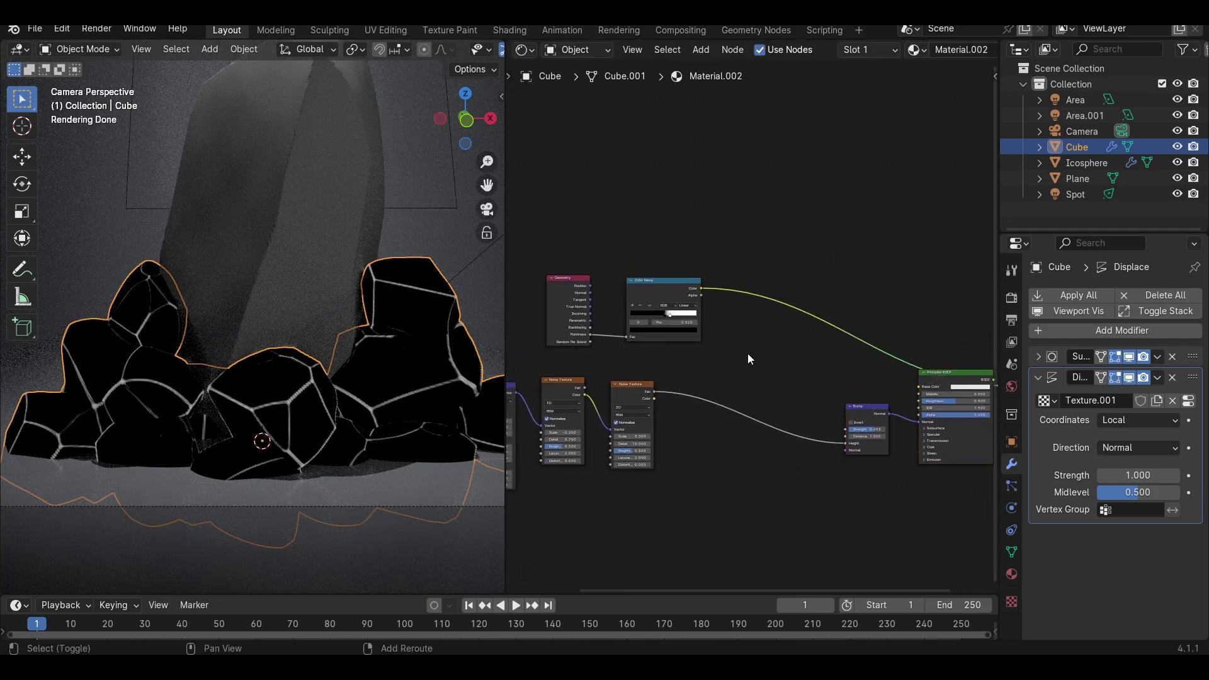
key("shift+a")
type("mix")
key("Return")
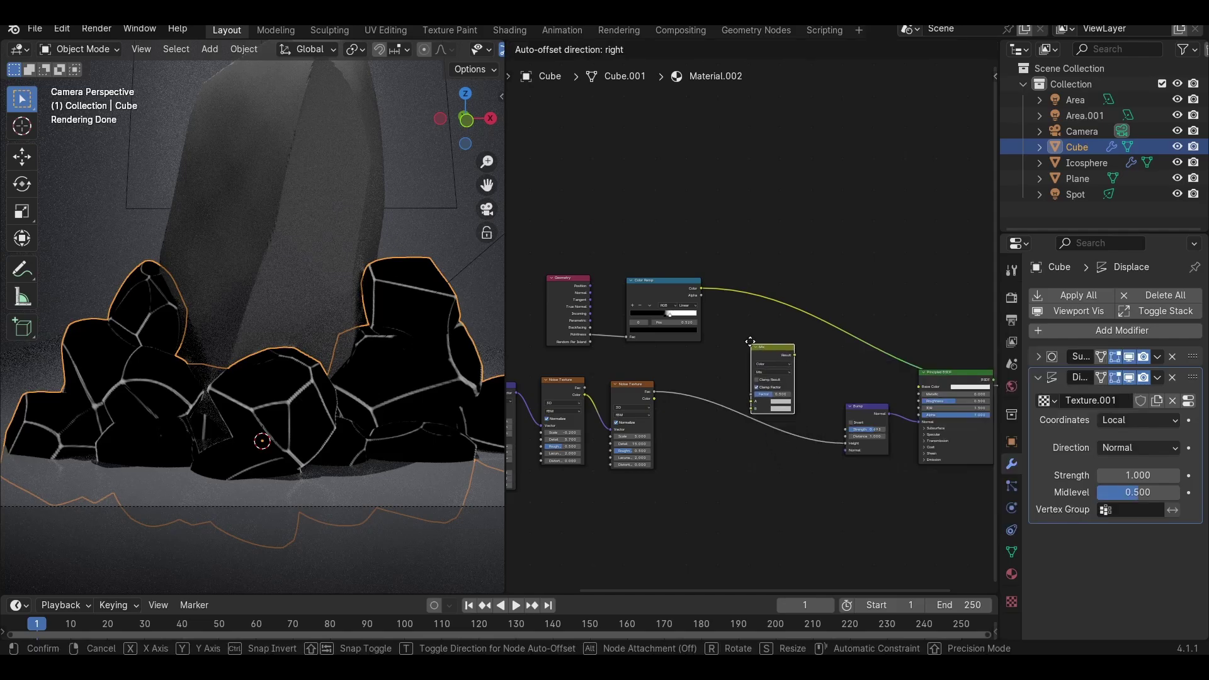
left_click(735, 272)
scroll(654, 395, "up", 2)
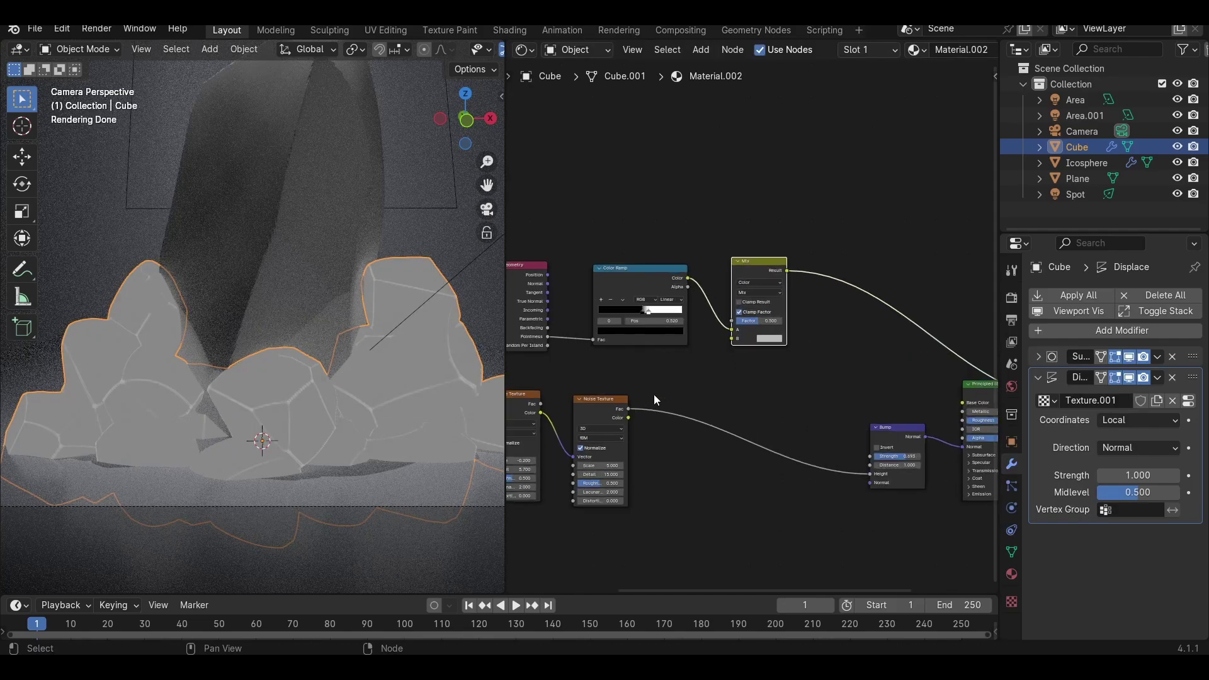
Step: Connect the detailed Noise Texture's factor to the Mix node's B input, and set the blend mode to Multiply with factor 1.000
left_click_drag(628, 410, 733, 338)
left_click(758, 292)
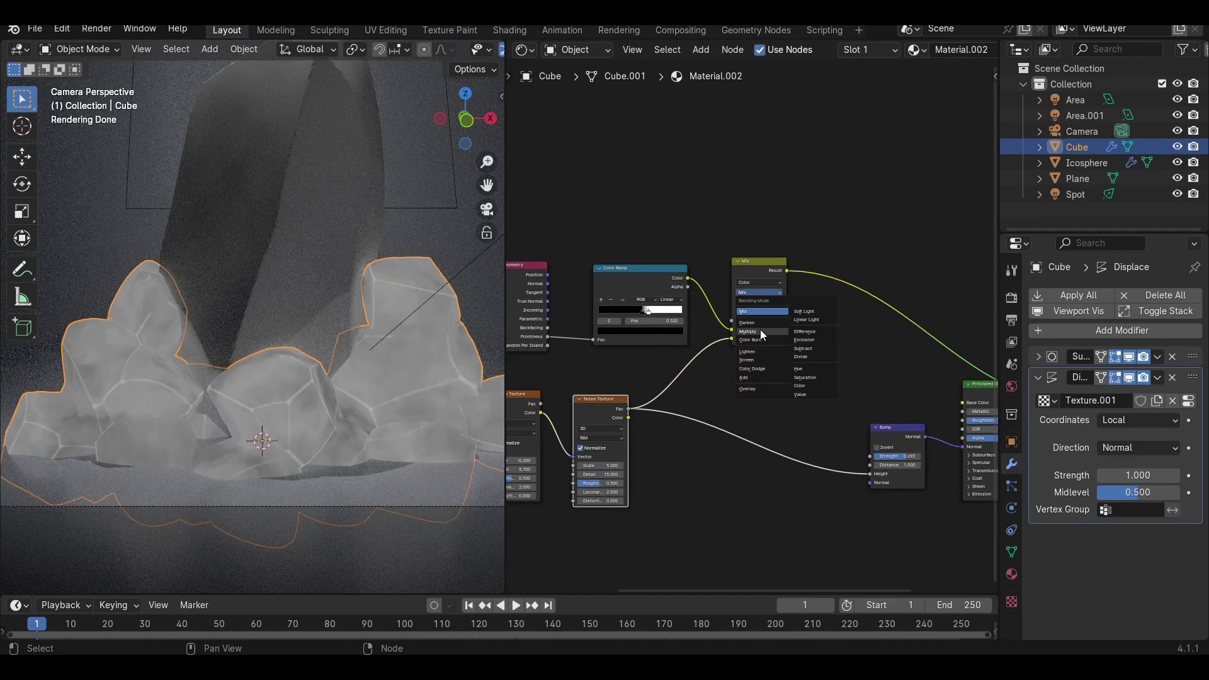
left_click(761, 330)
scroll(761, 330, "up", 2)
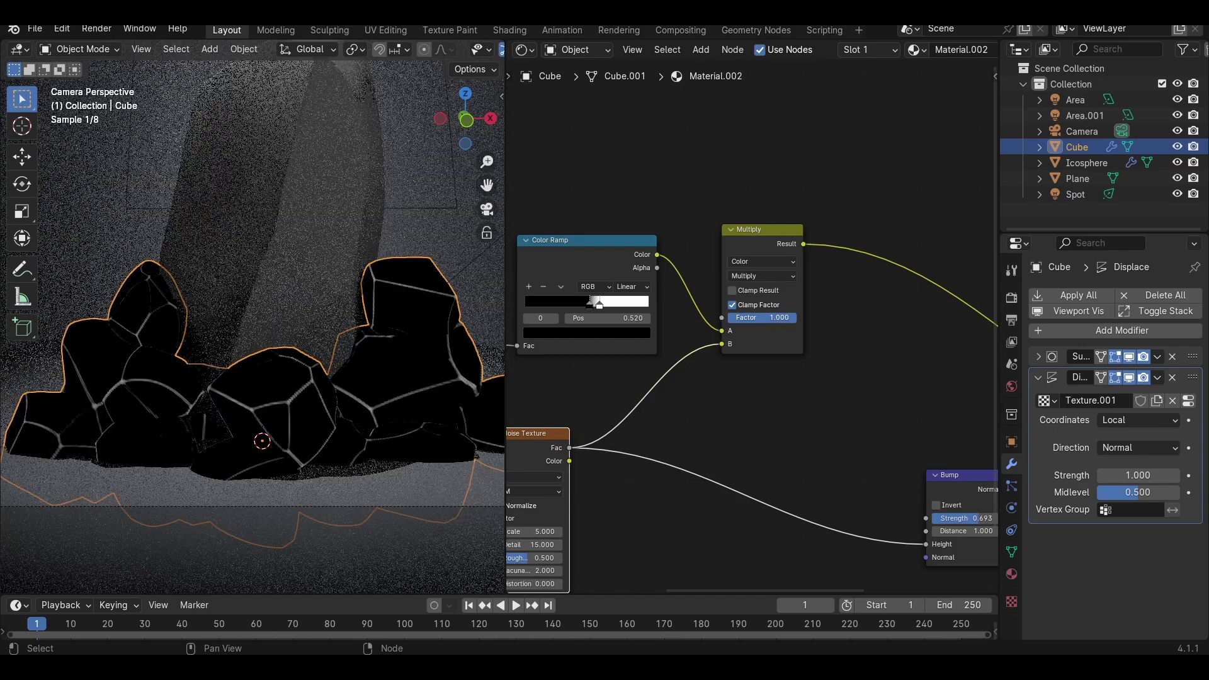
left_click_drag(771, 319, 798, 318)
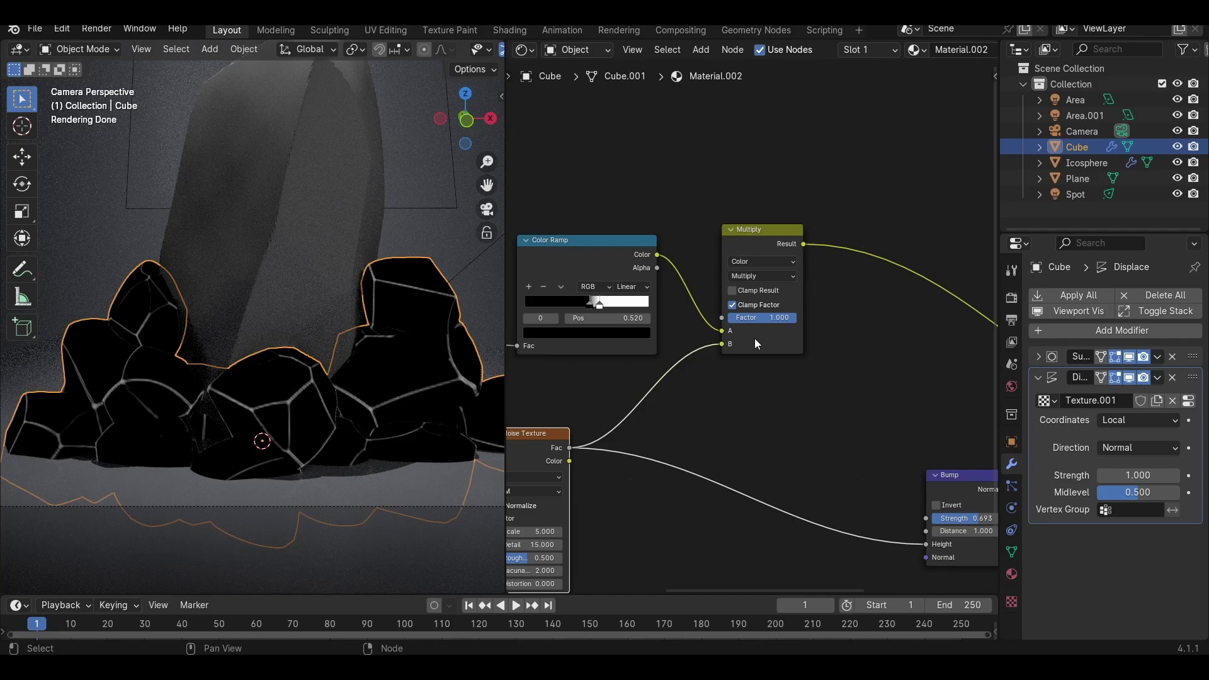
Step: Duplicate the Color Ramp between the Noise Texture and the Multiply node's B input, and move its white stop to 0.655
scroll(755, 339, "down", 2)
left_click(627, 266, "shift")
key("shift+d")
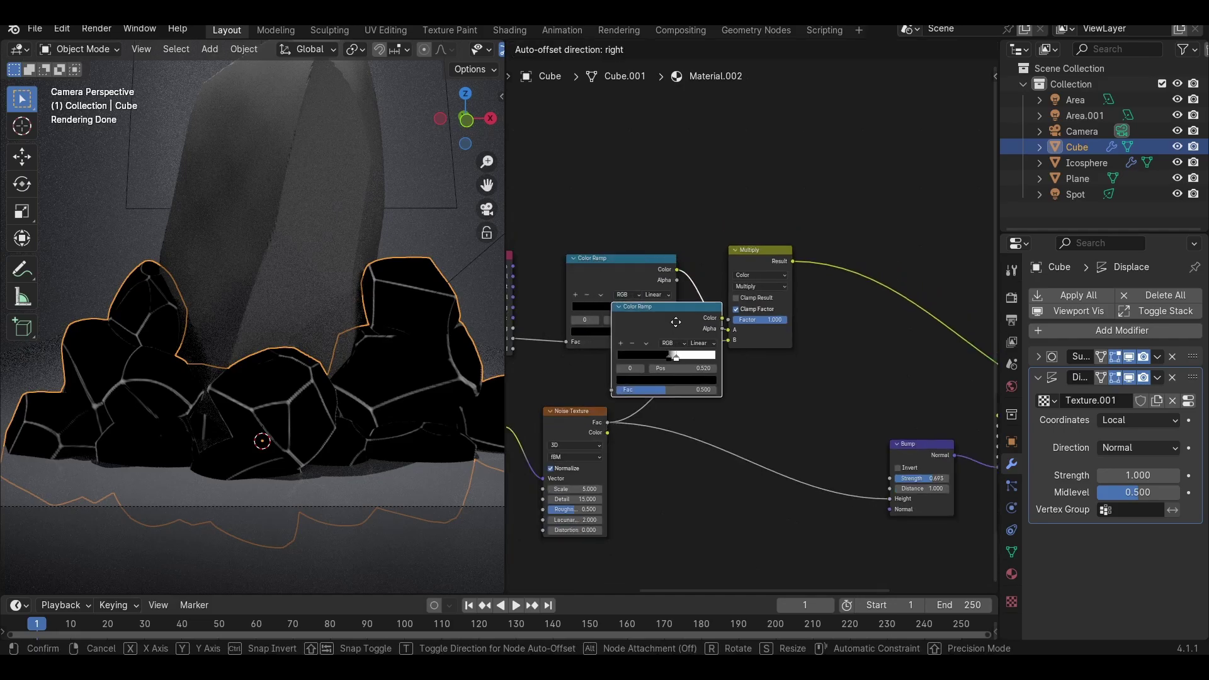
left_click(685, 345)
left_click_drag(702, 389, 718, 389)
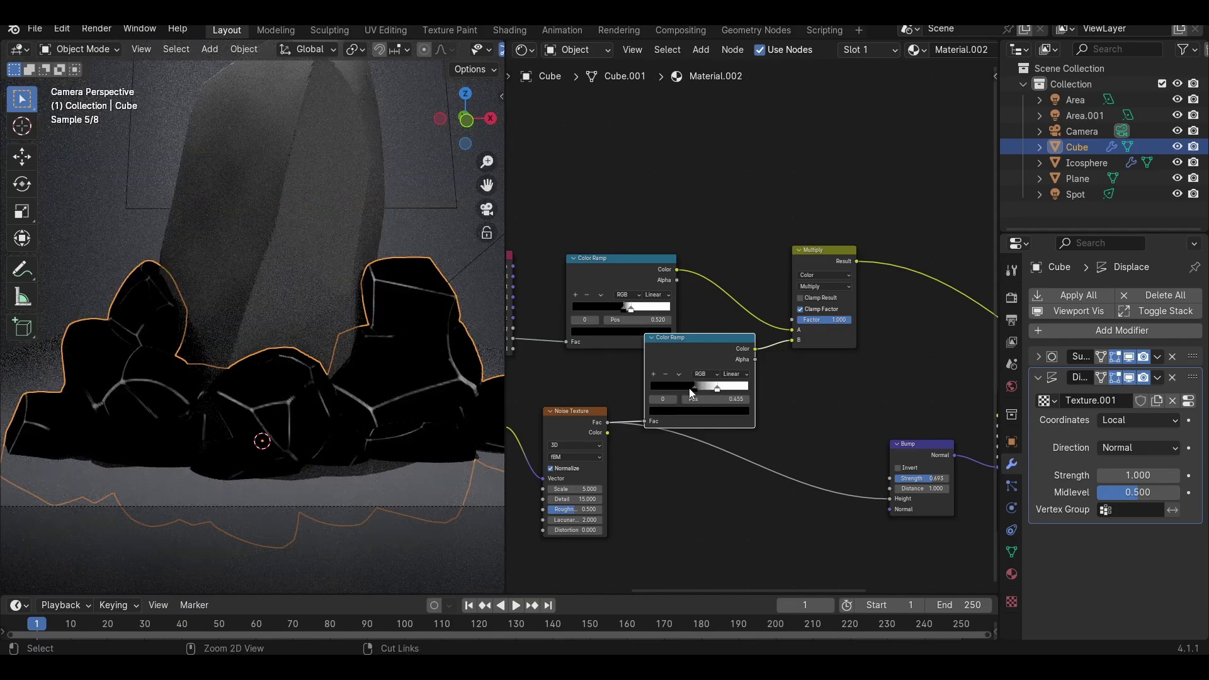
Step: Set the noise Color Ramp's white stop to 0.684 and rearrange the Geometry, Color Ramp and Multiply nodes above the Noise Textures
left_click(793, 389)
scroll(794, 389, "down", 3)
middle_click_drag(801, 393, 829, 444)
left_click_drag(709, 290, 572, 340)
left_click_drag(848, 295, 805, 334, "shift")
left_click_drag(837, 316, 835, 209)
left_click_drag(744, 385, 720, 319)
left_click_drag(771, 157, 595, 216)
key("g")
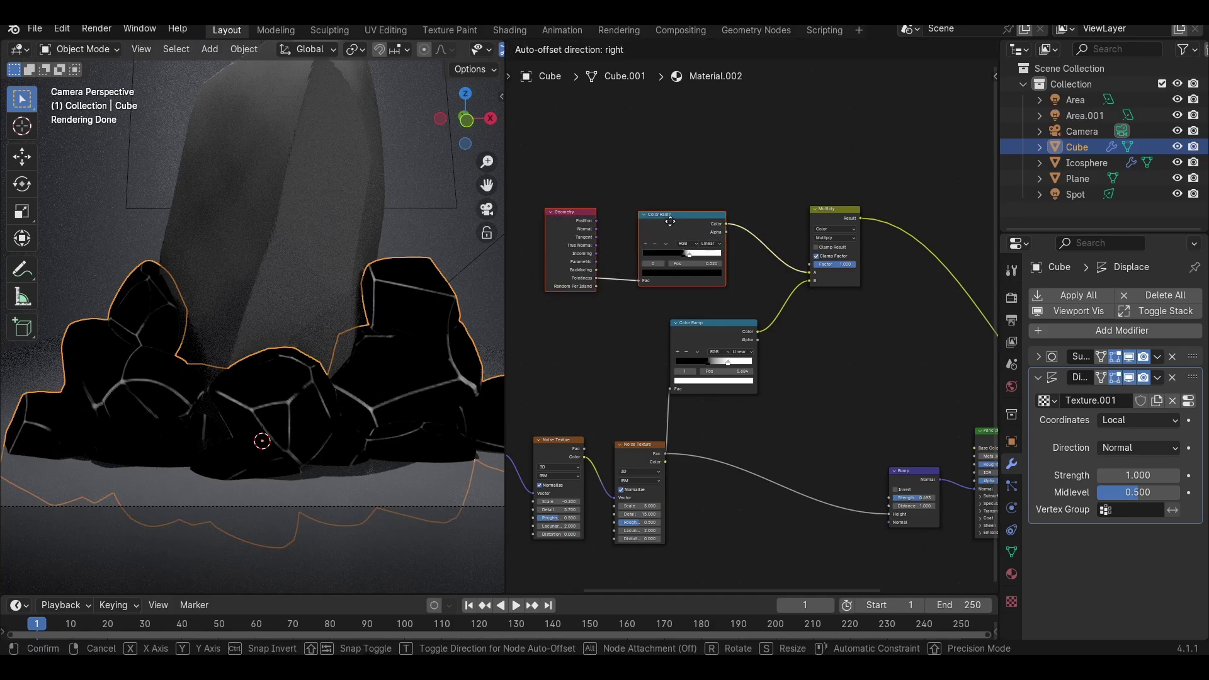
left_click(803, 244)
Step: Insert a color Mix node on the link after the Multiply node
scroll(825, 350, "right", 5, "ctrl")
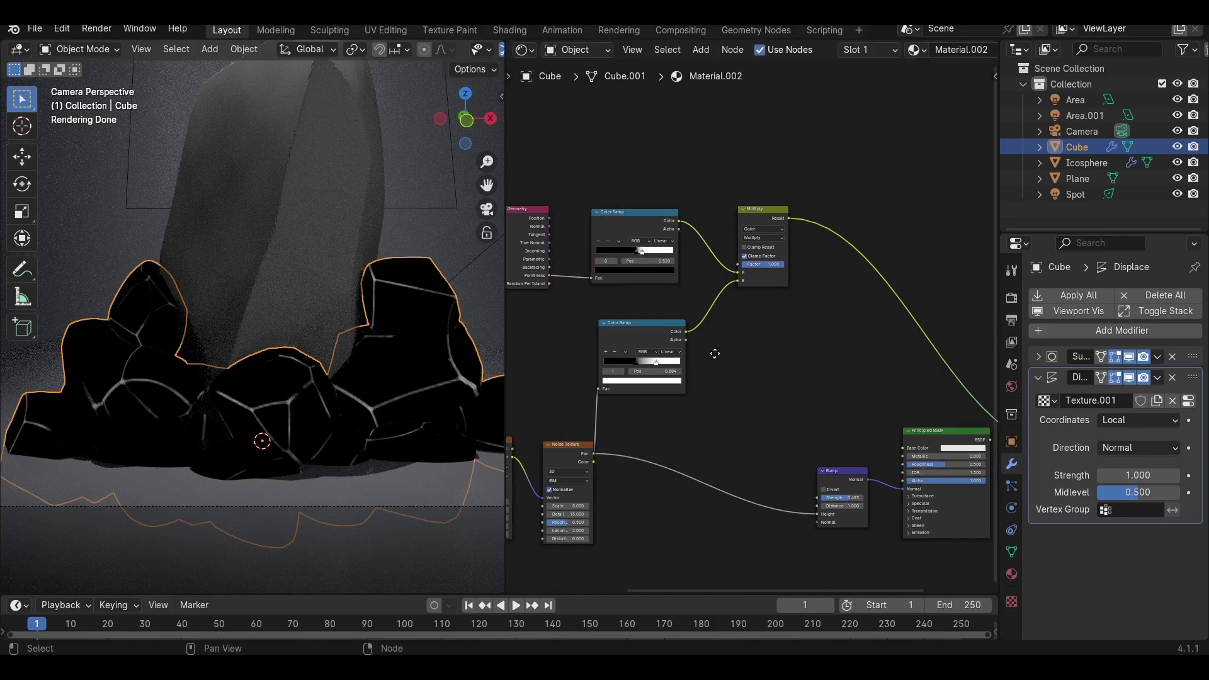
key("shift+a")
type("mi")
left_click(782, 356)
left_click(745, 207)
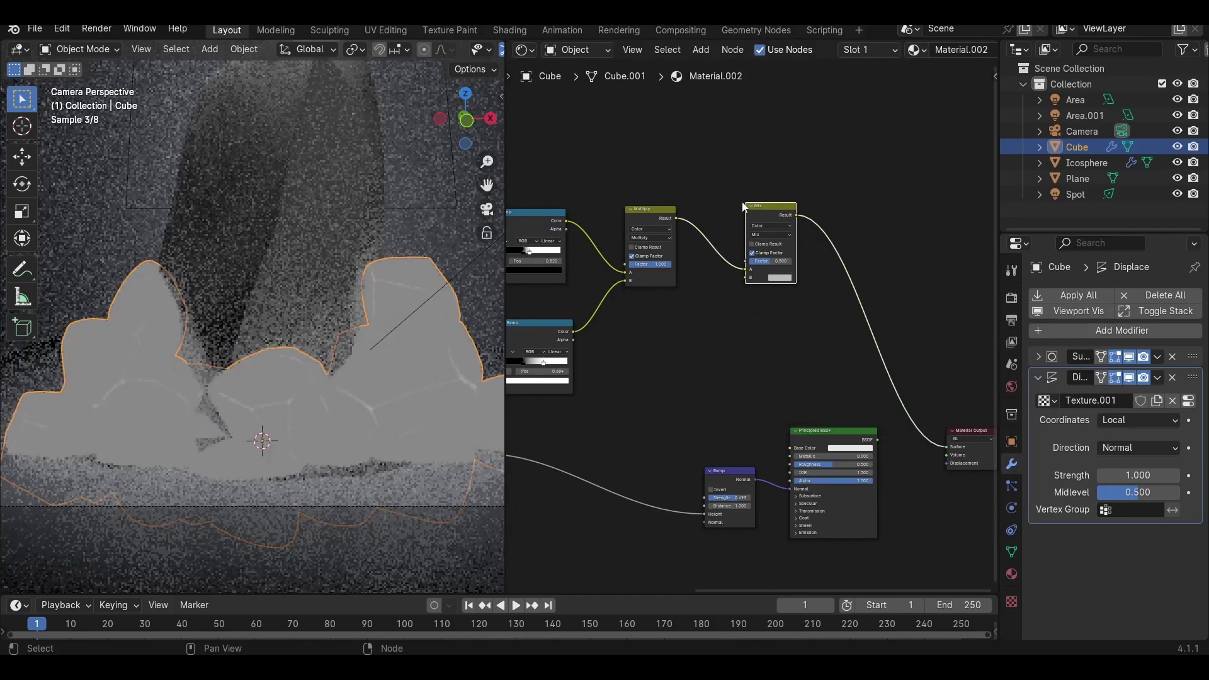
Step: Feed the Multiply result into the Mix node's Factor and the Mix result into the Principled BSDF's Base Color, spacing out the nodes
scroll(737, 205, "up", 4)
left_click_drag(647, 180, 744, 238)
middle_click_drag(839, 306, 766, 249)
left_click_drag(671, 190, 662, 194)
left_click_drag(739, 117, 826, 424)
middle_click_drag(829, 424, 655, 390)
scroll(655, 390, "down", 1)
left_click_drag(806, 363, 635, 410)
left_click_drag(667, 389, 923, 370)
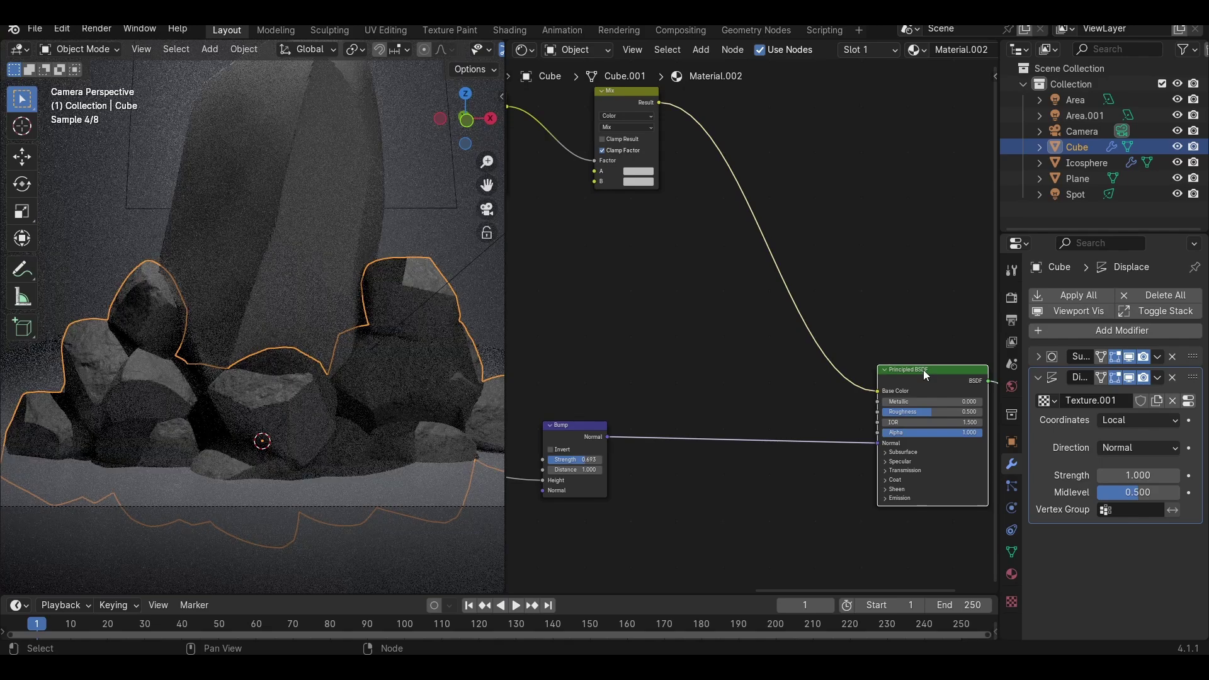
Step: Set the Mix node's A color to grey with value 0.311 and B to white, with the Multiply factor at 0.387
left_click(644, 172)
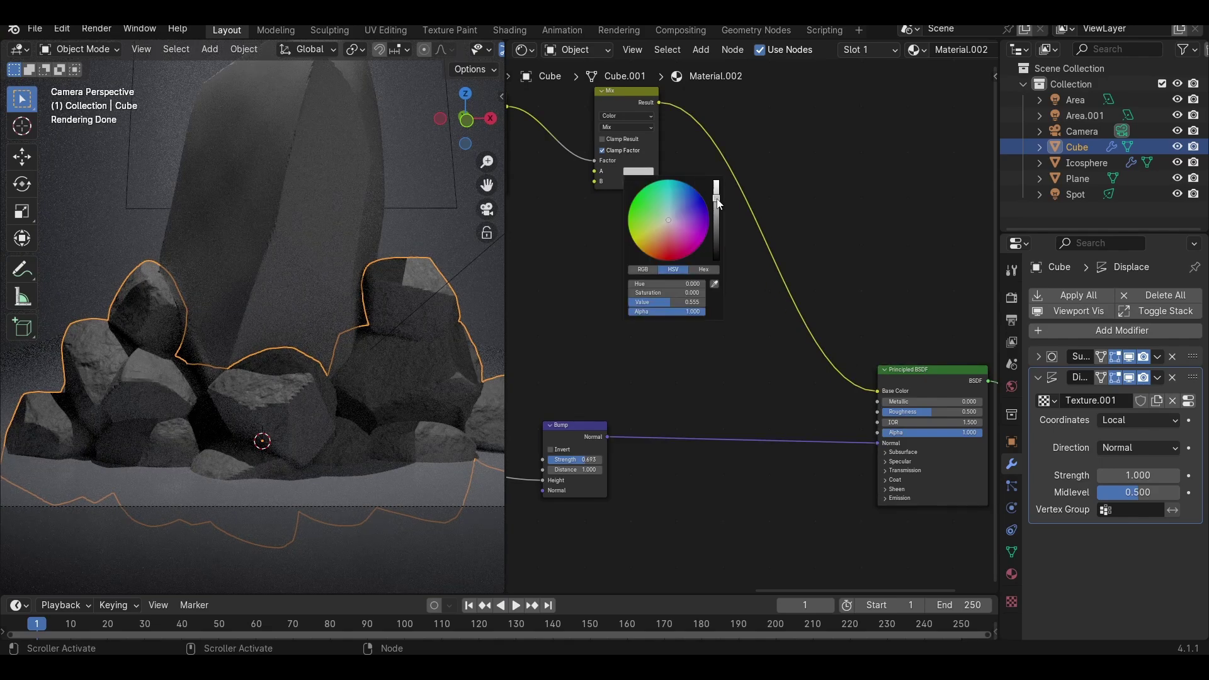
mouse_move(719, 203)
left_mouse_down()
mouse_move(717, 226)
mouse_move(717, 212)
left_mouse_up()
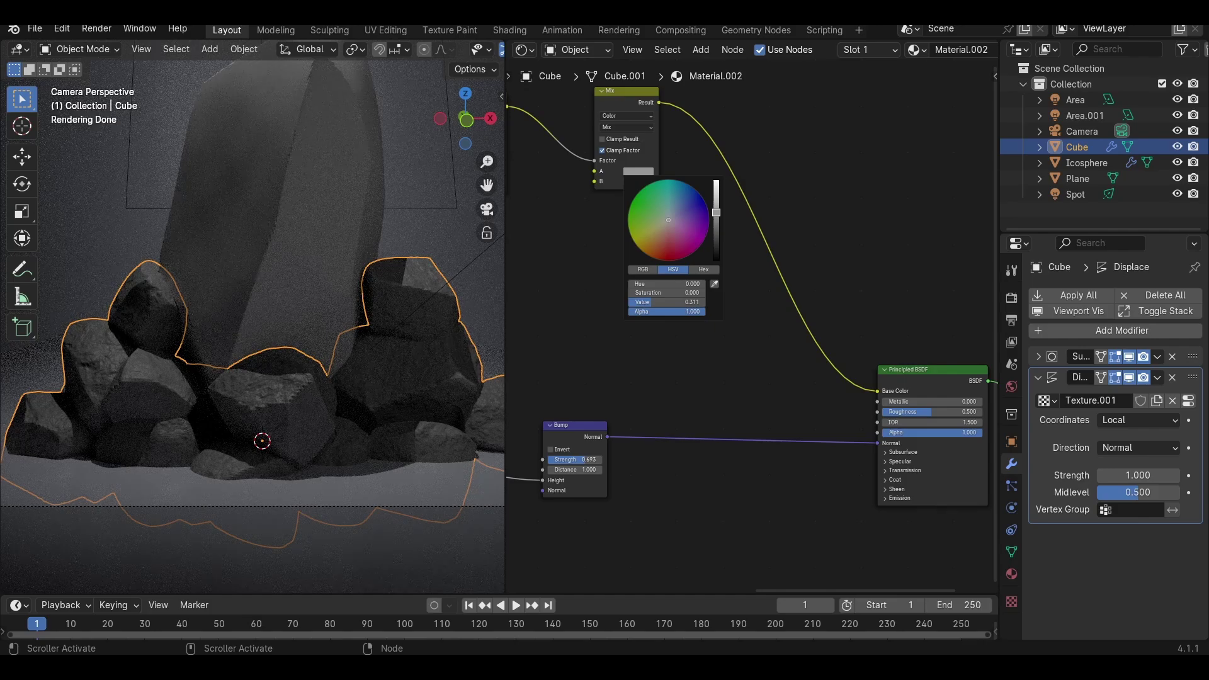
middle_click_drag(634, 196, 773, 236)
middle_click_drag(629, 221, 726, 235)
Step: Insert a Math node between the pointiness Color Ramp and the color Multiply node, set to Multiply with value 2.400
key("shift+a")
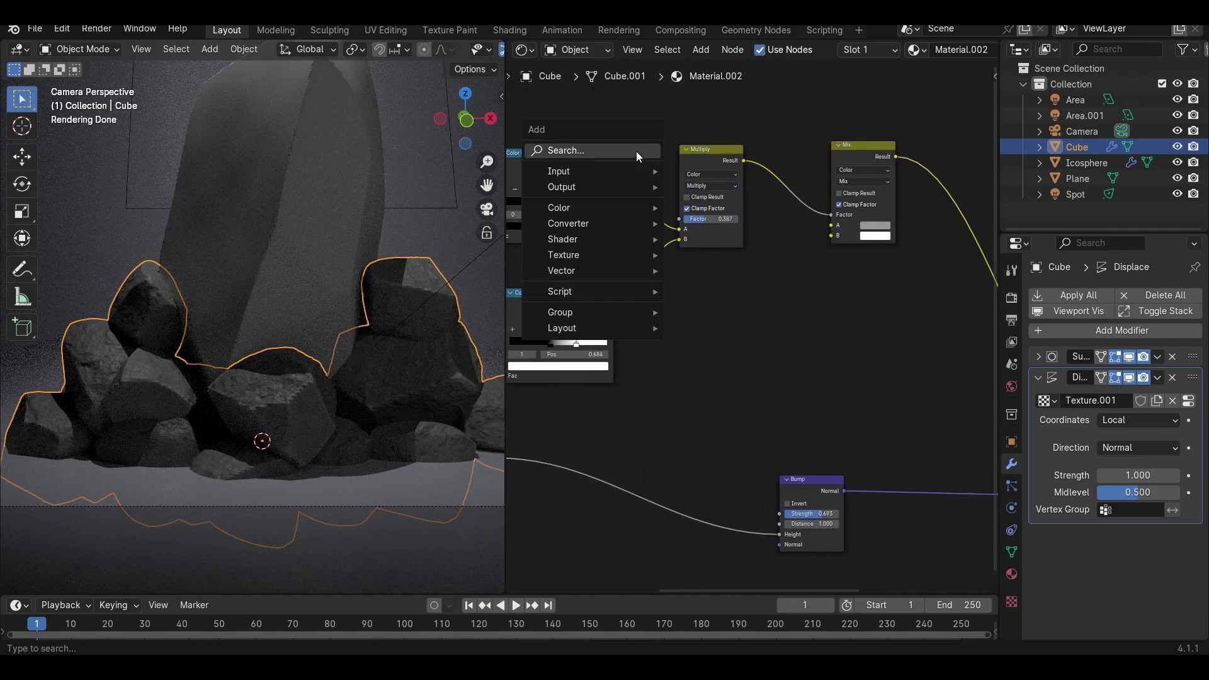
type("add")
key("Return")
left_click(642, 164)
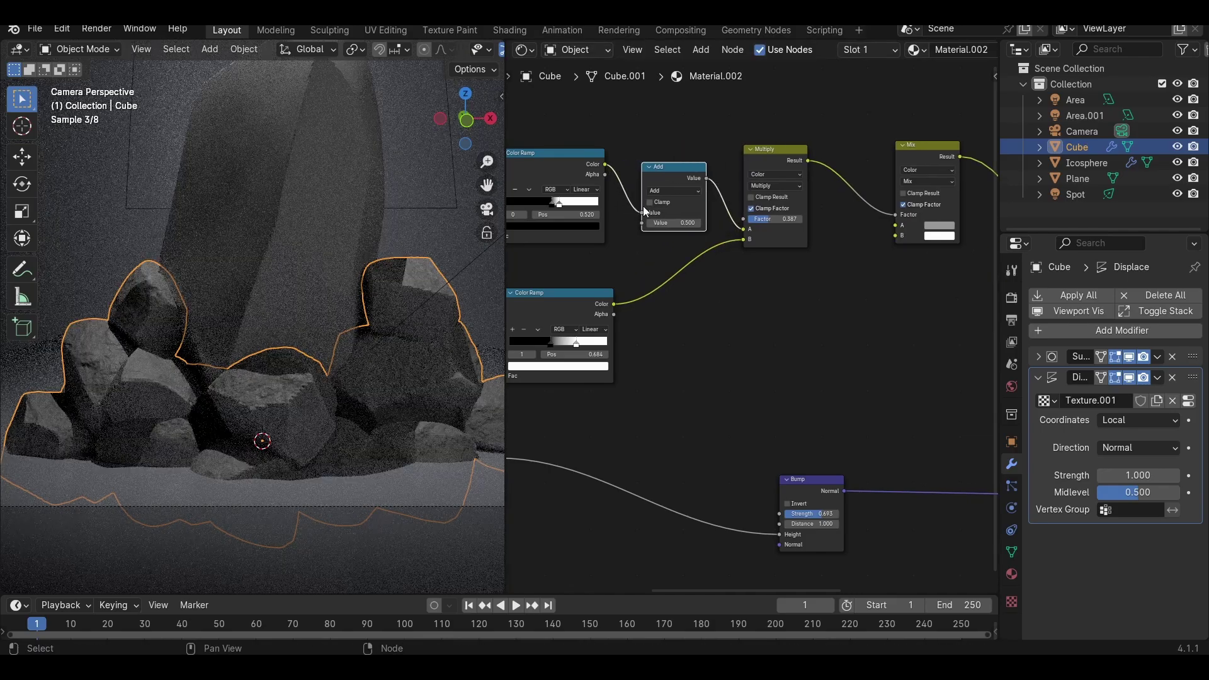
left_click(682, 191)
left_click(684, 234)
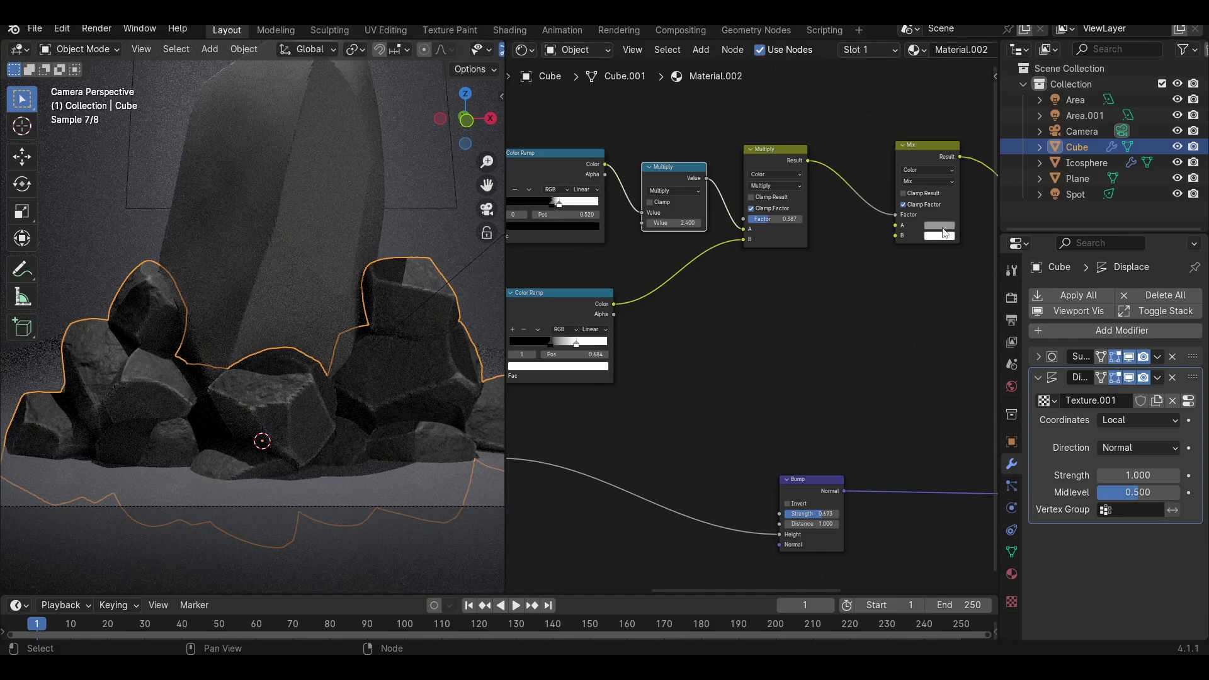
Step: Brighten the Mix node's A color to value 0.462 and give it a slight bluish tint
scroll(947, 228, "up", 5)
middle_click_drag(947, 228, 713, 393)
scroll(713, 393, "up", 6)
left_click(713, 393)
left_click(713, 393)
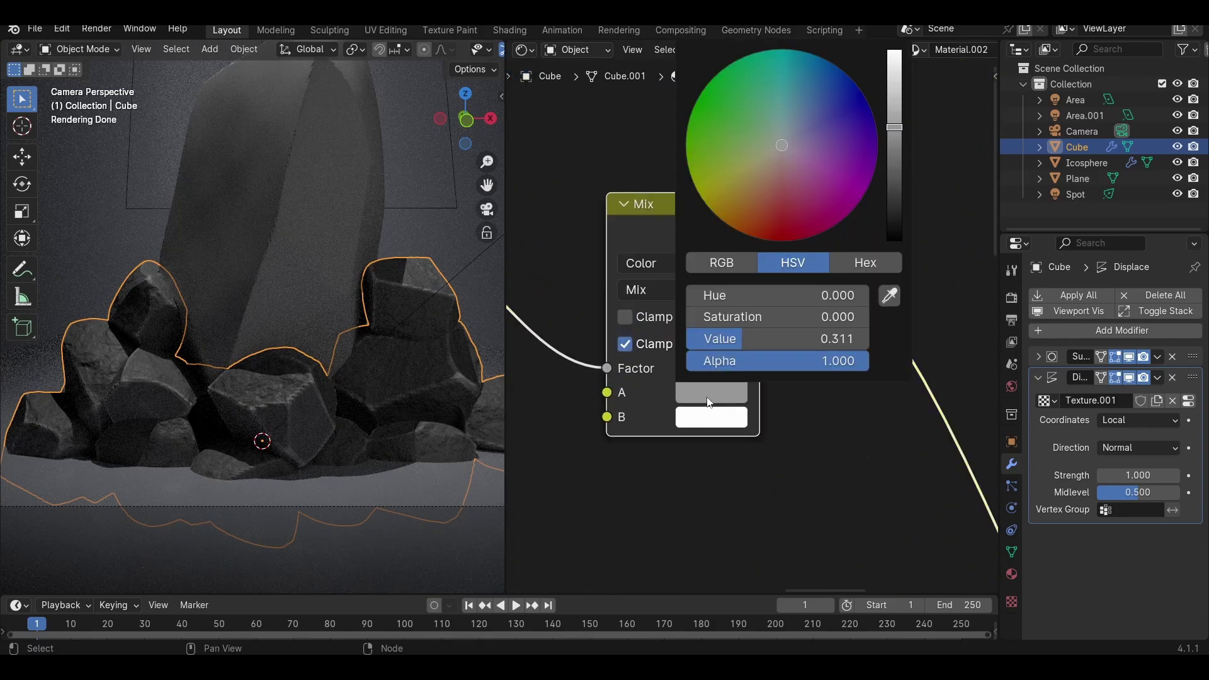
left_click_drag(895, 126, 894, 104)
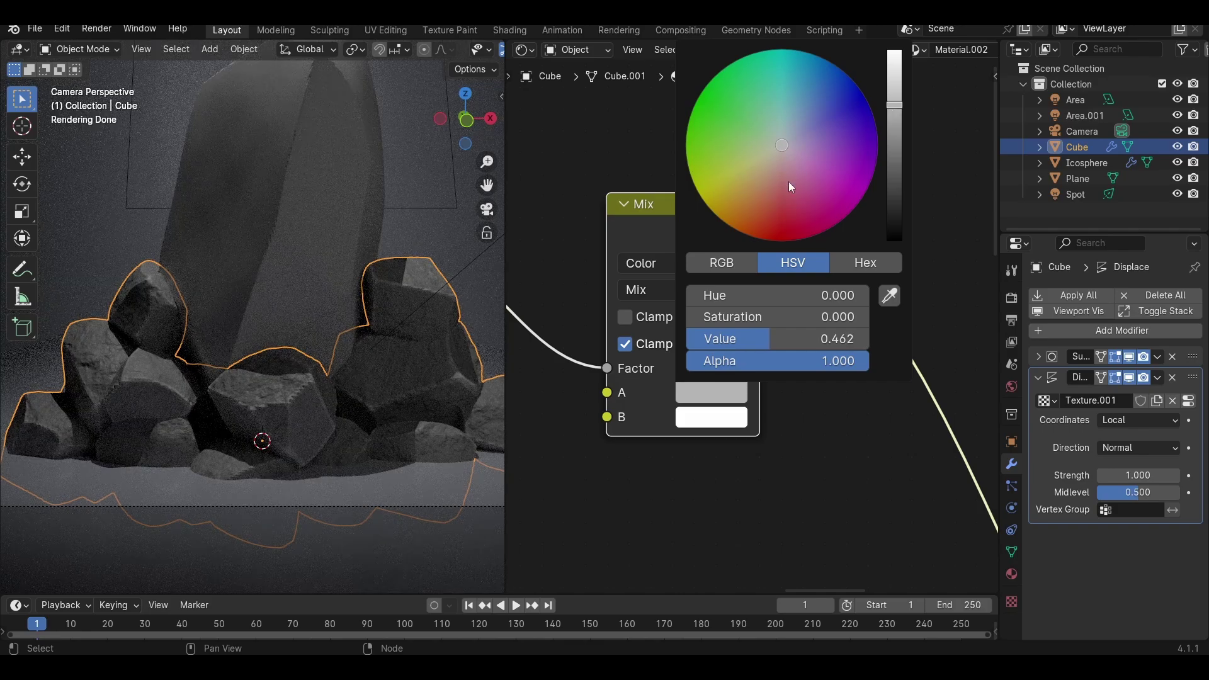
left_click(785, 145)
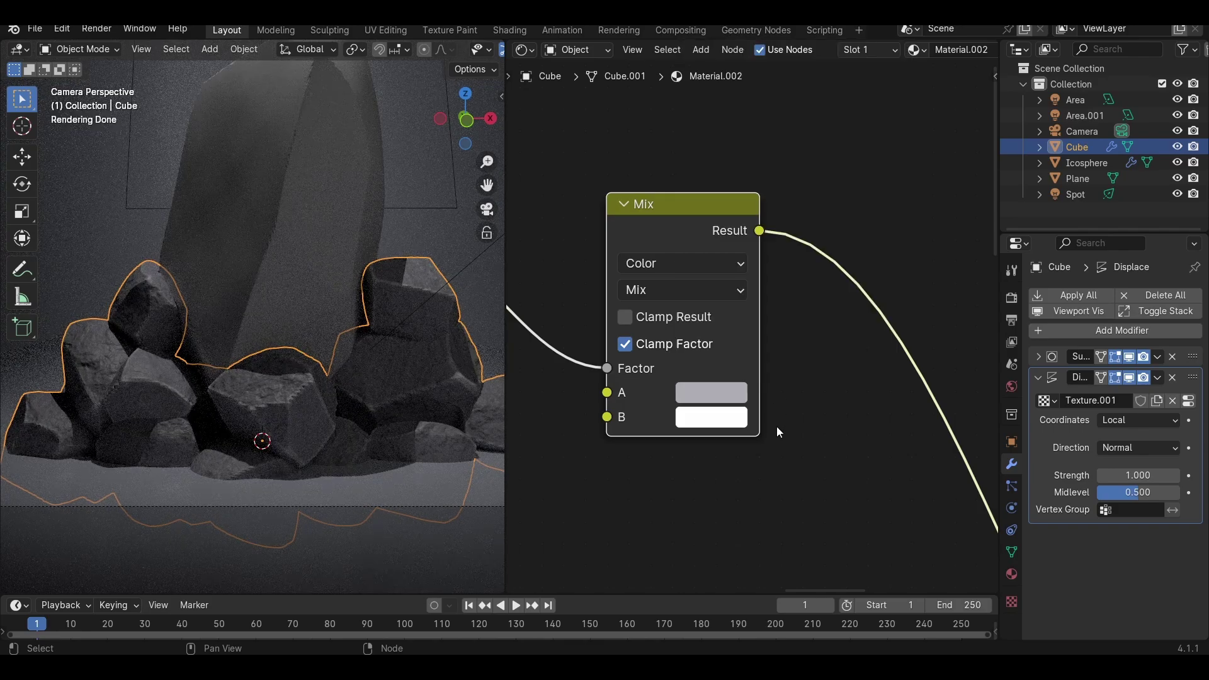
scroll(292, 418, "down", 2)
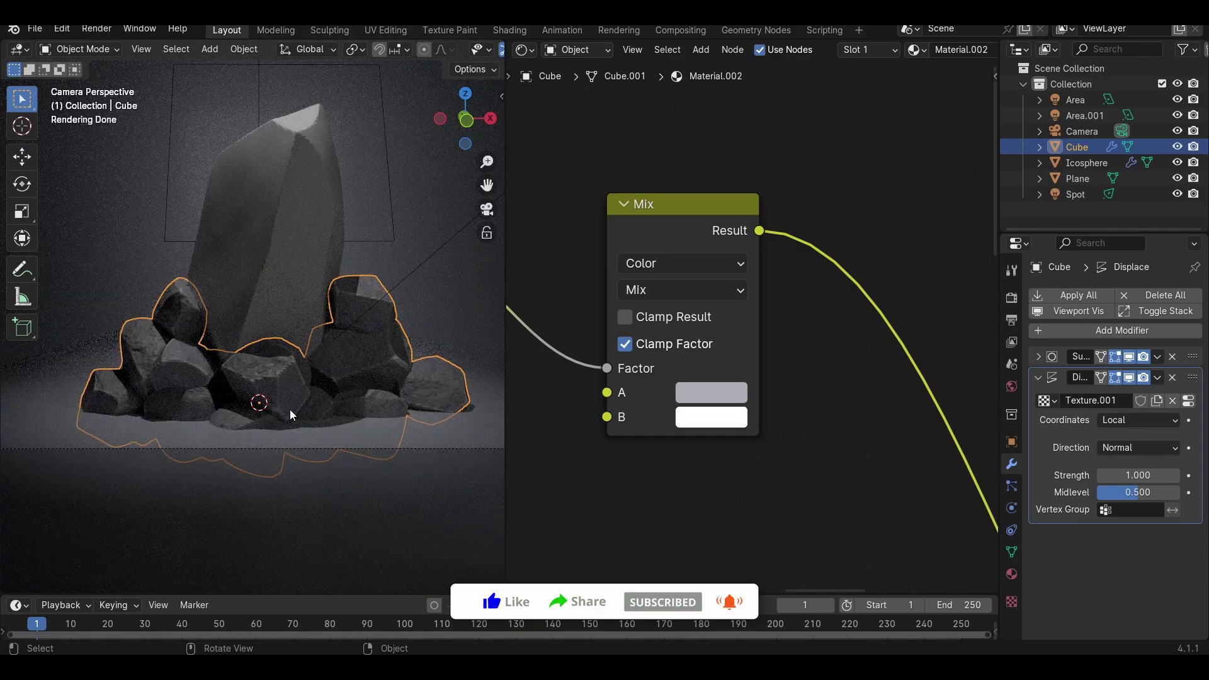
Step: Create a new material for the large central rock
left_click(278, 259)
left_click(895, 53)
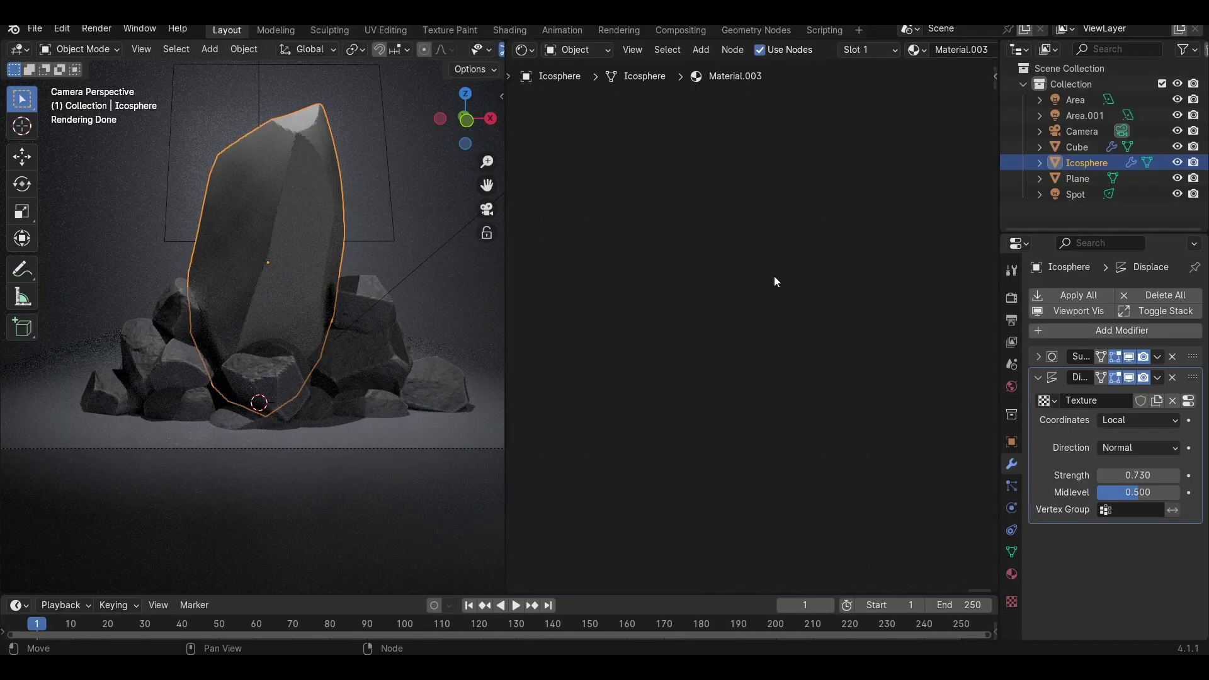
Step: Add a Frame to the small rocks' material and place all nodes except the Material Output inside it
left_click(371, 369)
scroll(707, 313, "down", 8)
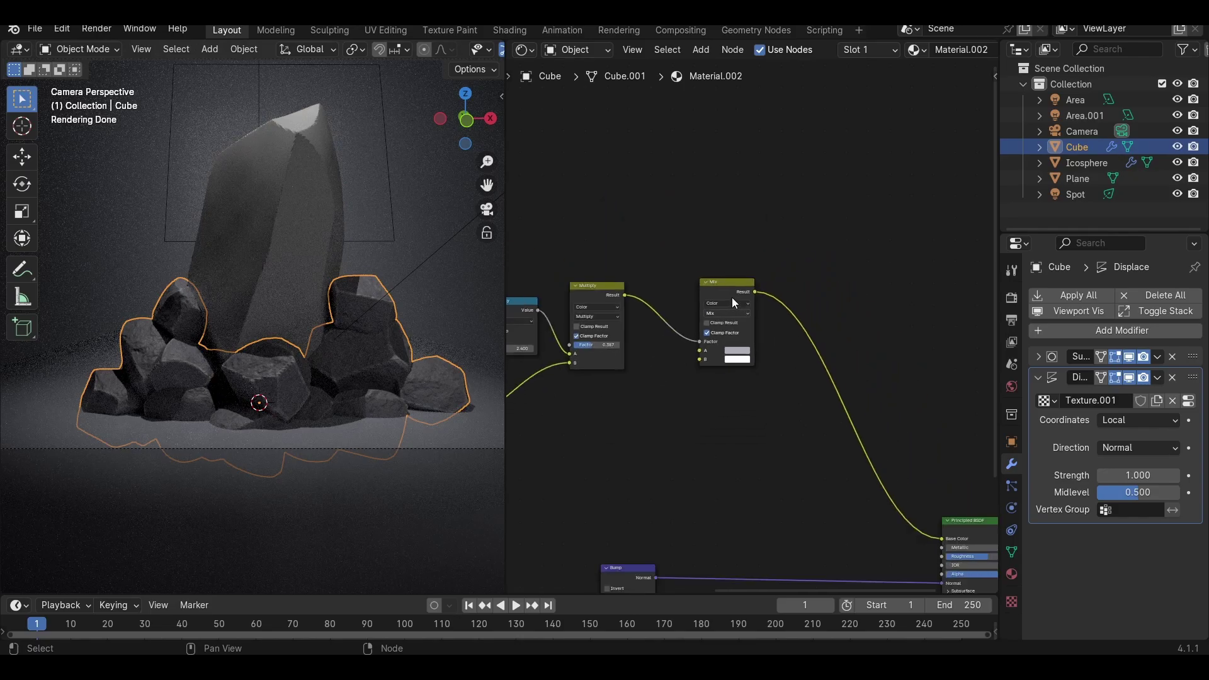
key("shift+a")
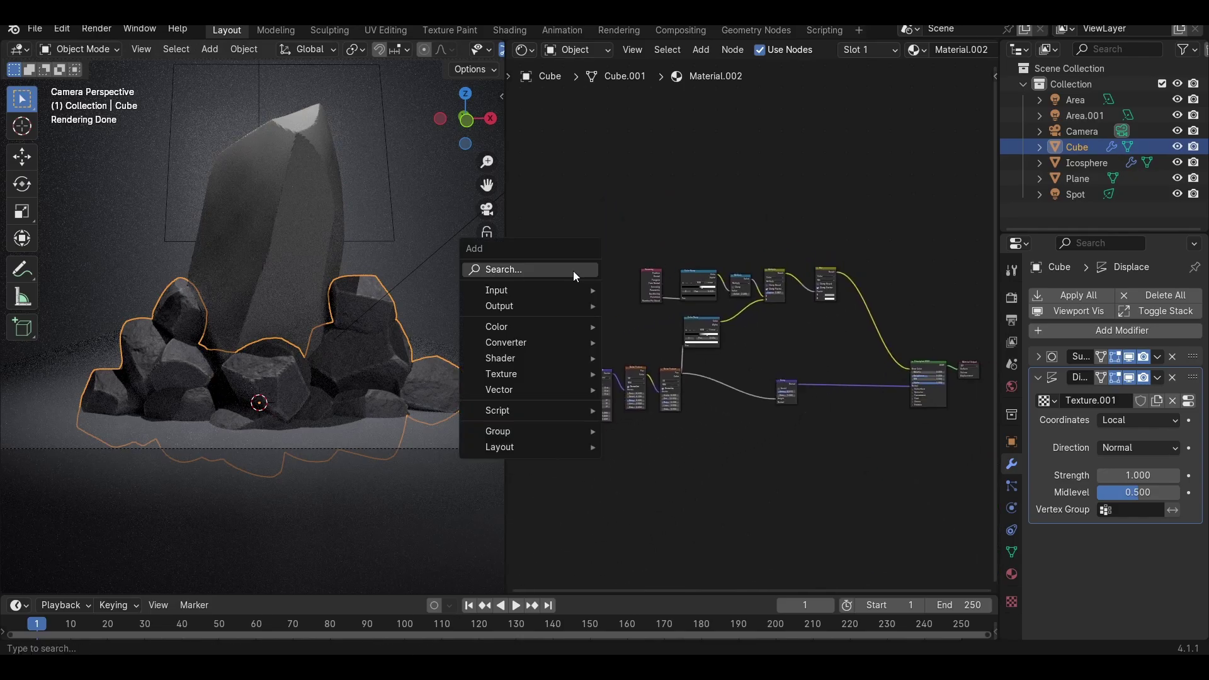
type("f")
left_click(636, 299)
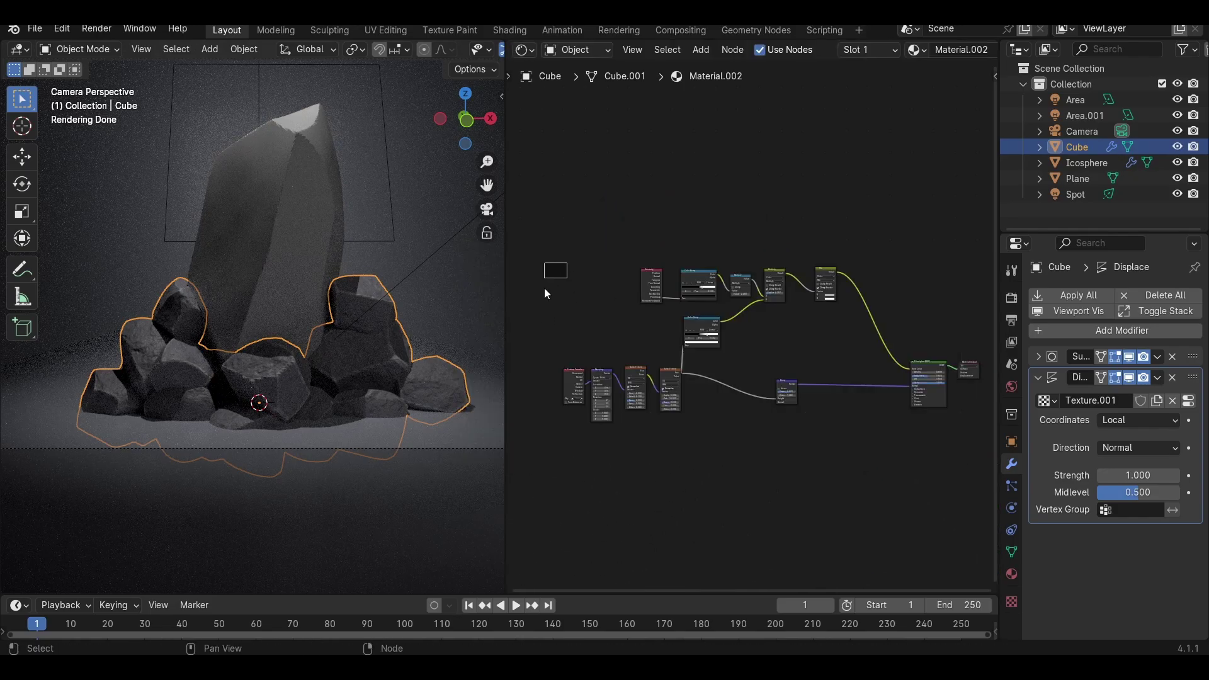
left_click_drag(546, 289, 945, 438)
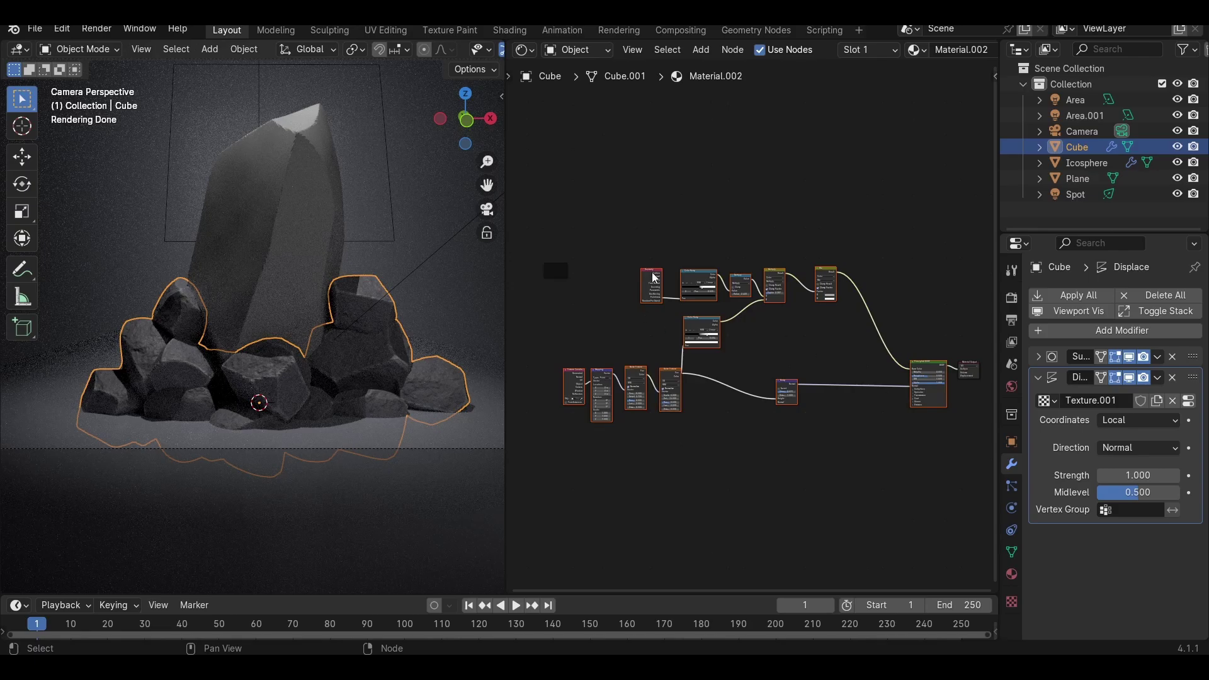
left_click_drag(653, 274, 558, 272)
middle_click_drag(618, 266, 682, 266)
scroll(693, 261, "up", 1)
Step: Label the frame "Rock shader"
left_click(697, 260)
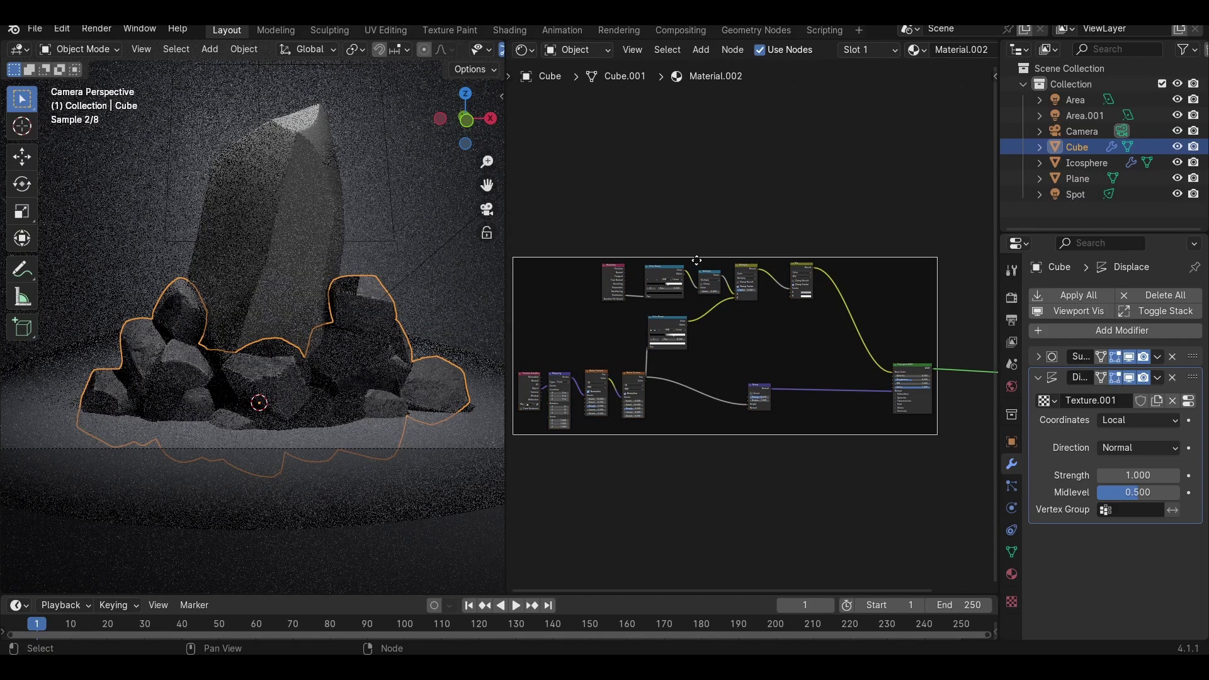
key("F2")
type("Rock")
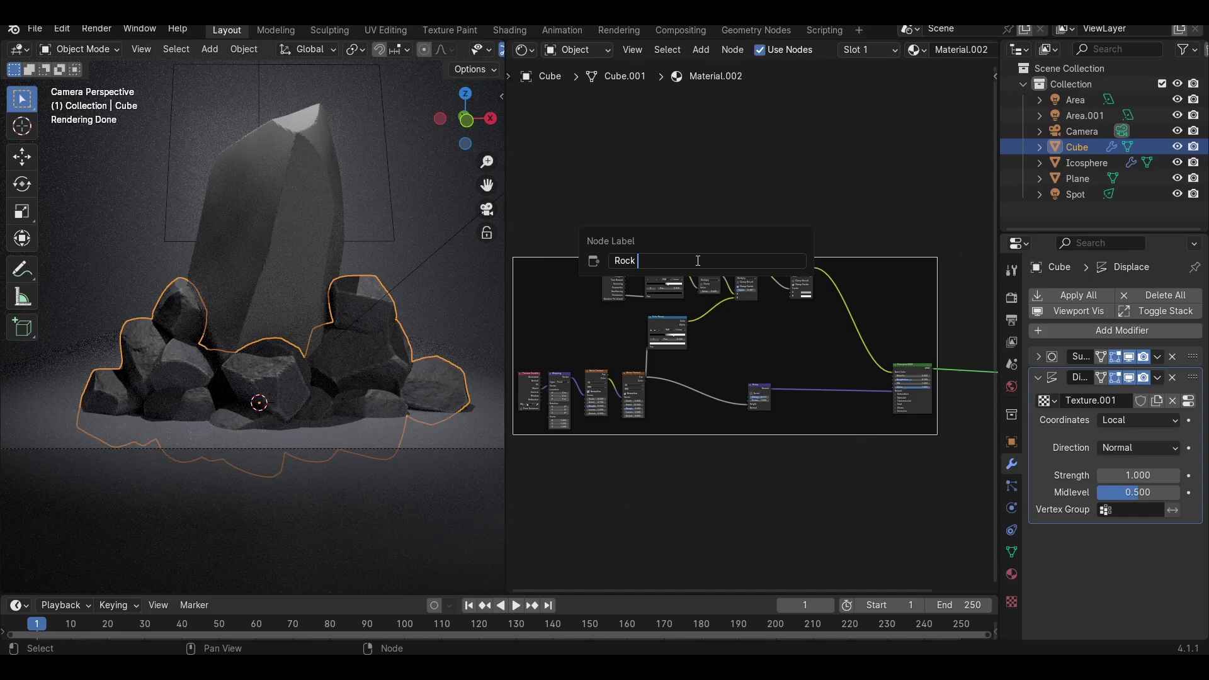
type(" shader")
key("Return")
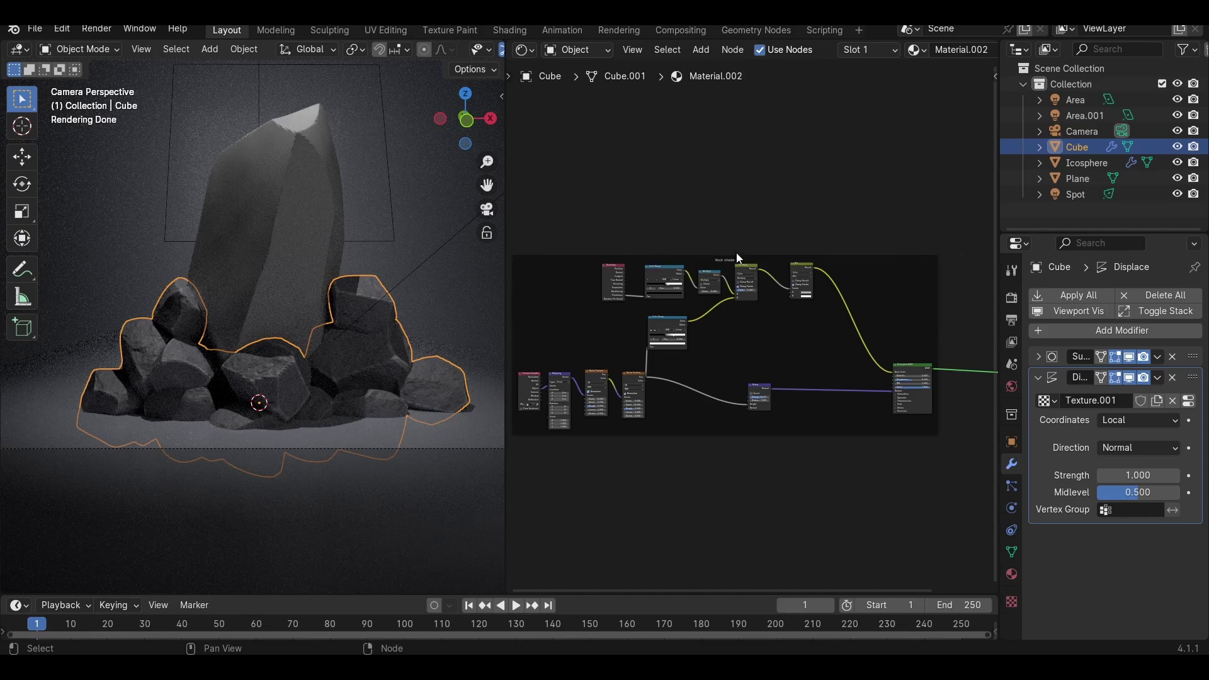
Step: Copy the framed rock shader nodes into the large rock's material and move its default Principled BSDF and Material Output clear of them
scroll(750, 318, "down", 1)
left_click_drag(521, 242, 944, 466)
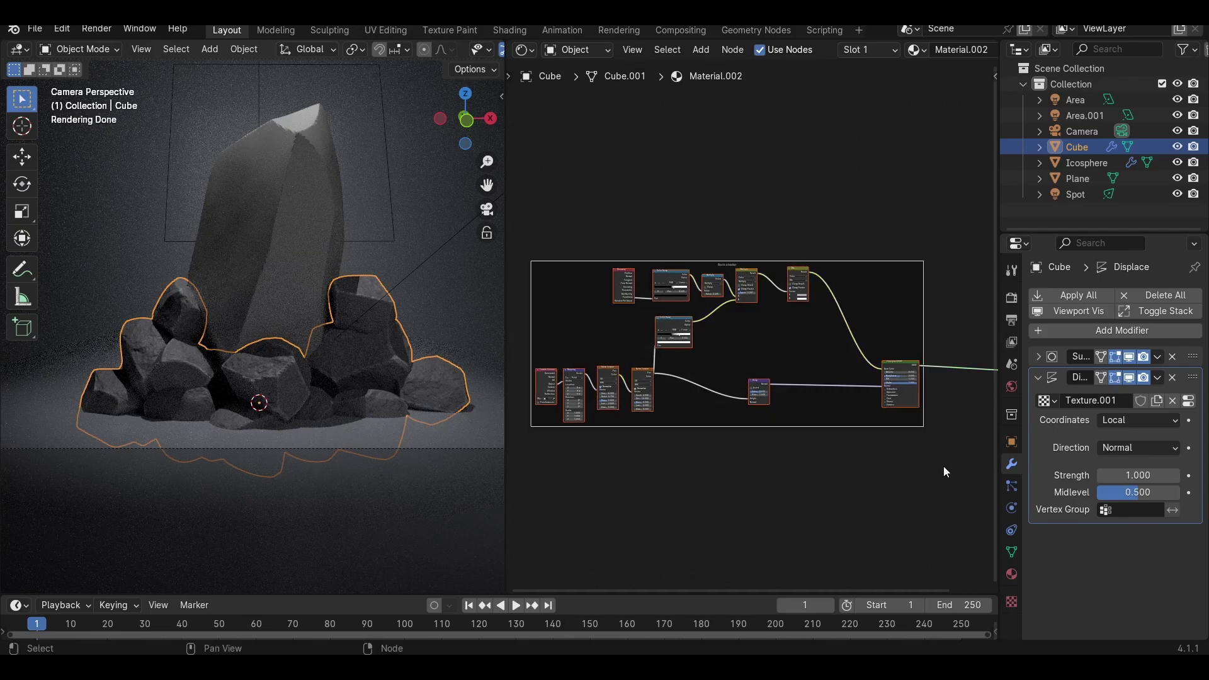
left_click(314, 255)
key("ctrl+v")
left_click(892, 359)
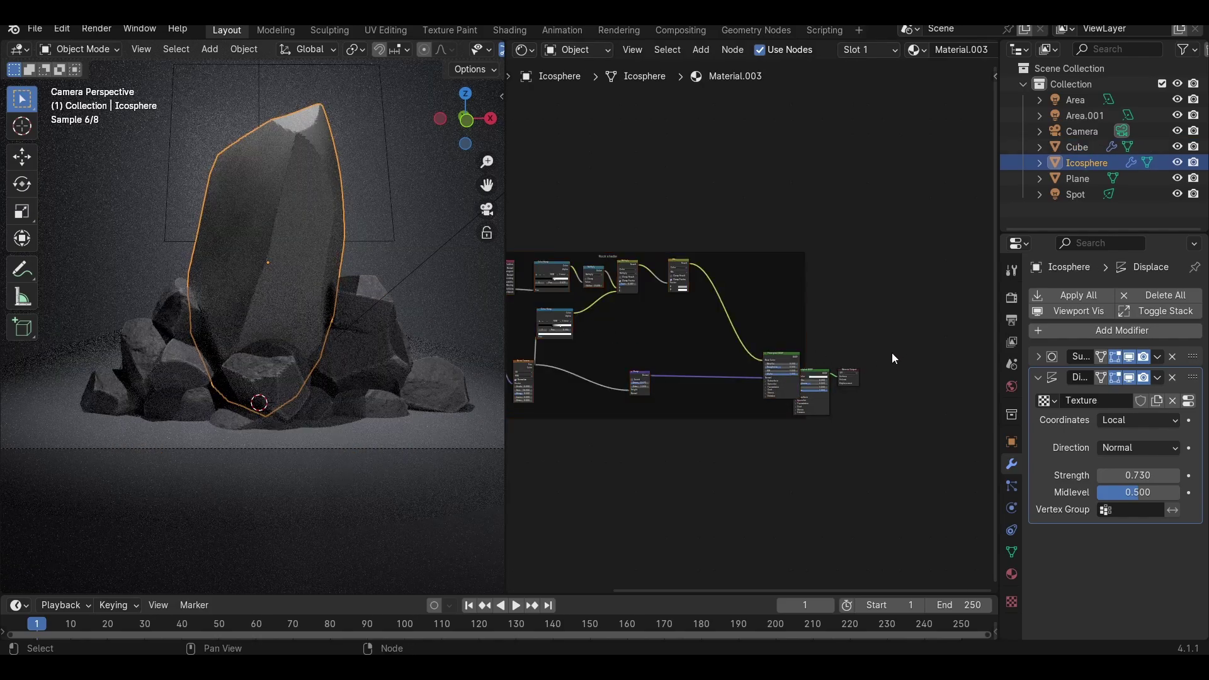
mouse_move(892, 359)
left_mouse_down()
mouse_move(816, 385)
mouse_move(903, 364)
left_mouse_up()
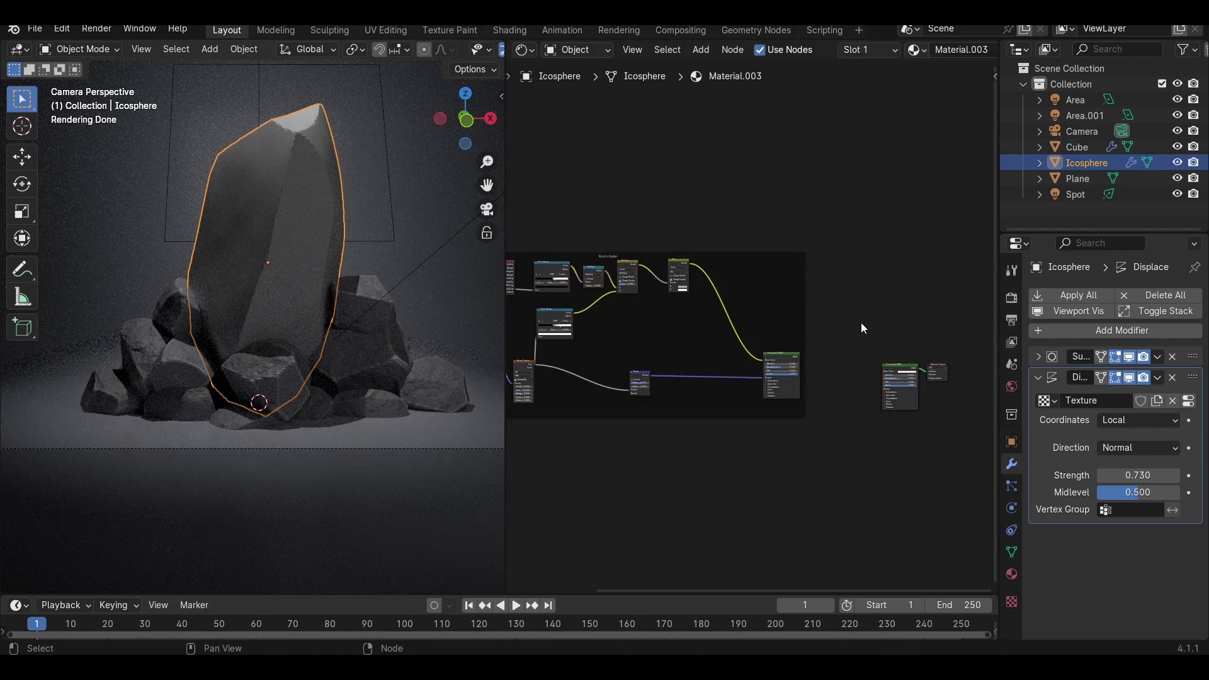
Step: Connect the pasted Principled BSDF to the Material Output of the large rock's material
middle_click_drag(874, 323, 972, 327)
middle_click_drag(724, 320, 795, 307)
scroll(871, 343, "up", 1)
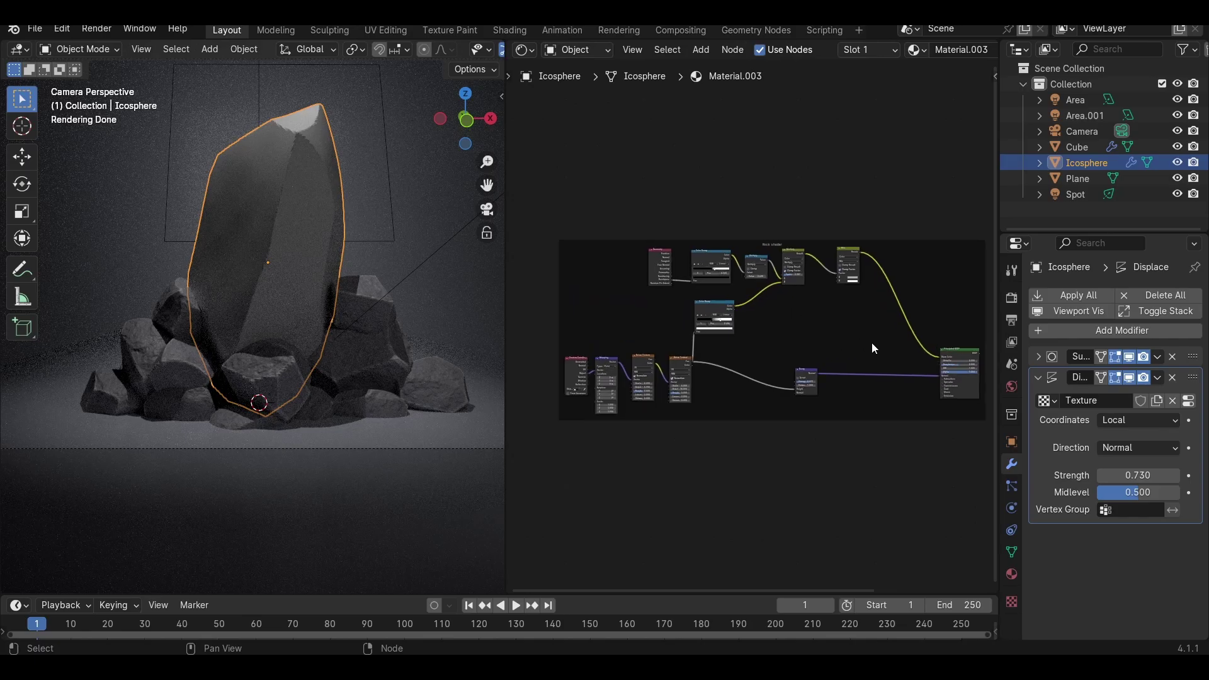
middle_click_drag(872, 342, 770, 338)
left_click(879, 351, "ctrl+shift")
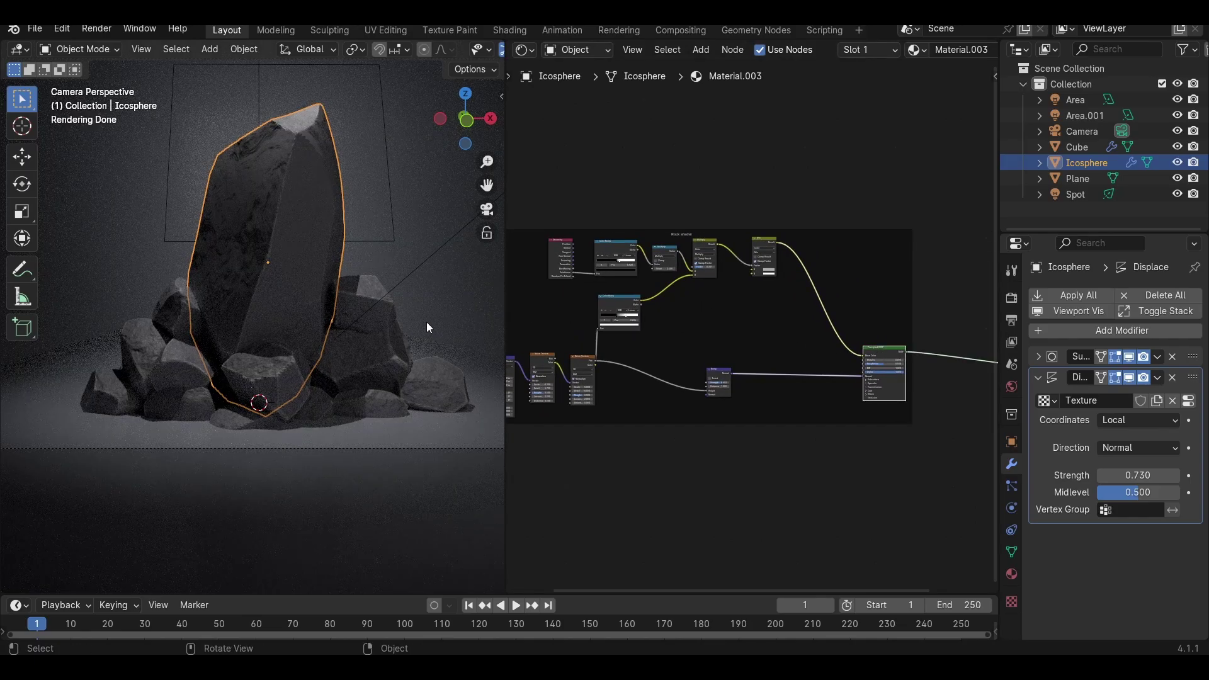
Step: Set the scale of the large rock's first Noise Texture to 1.200
scroll(286, 279, "up", 2)
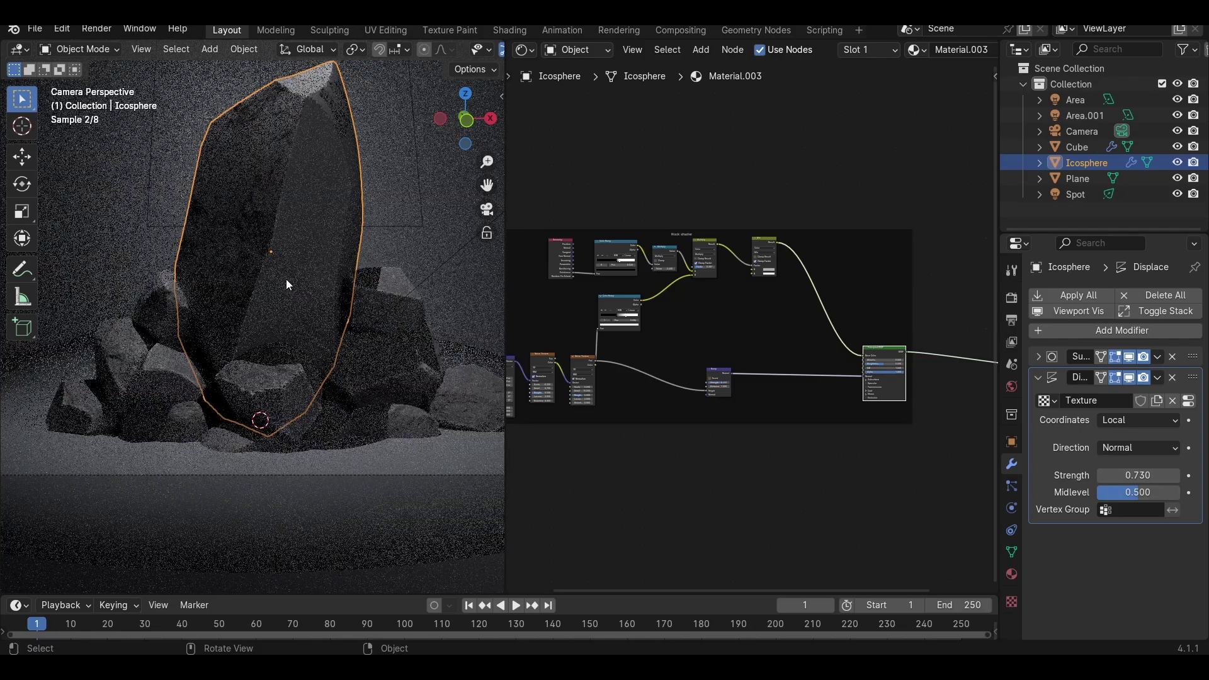
middle_click_drag(286, 279, 305, 319, "shift")
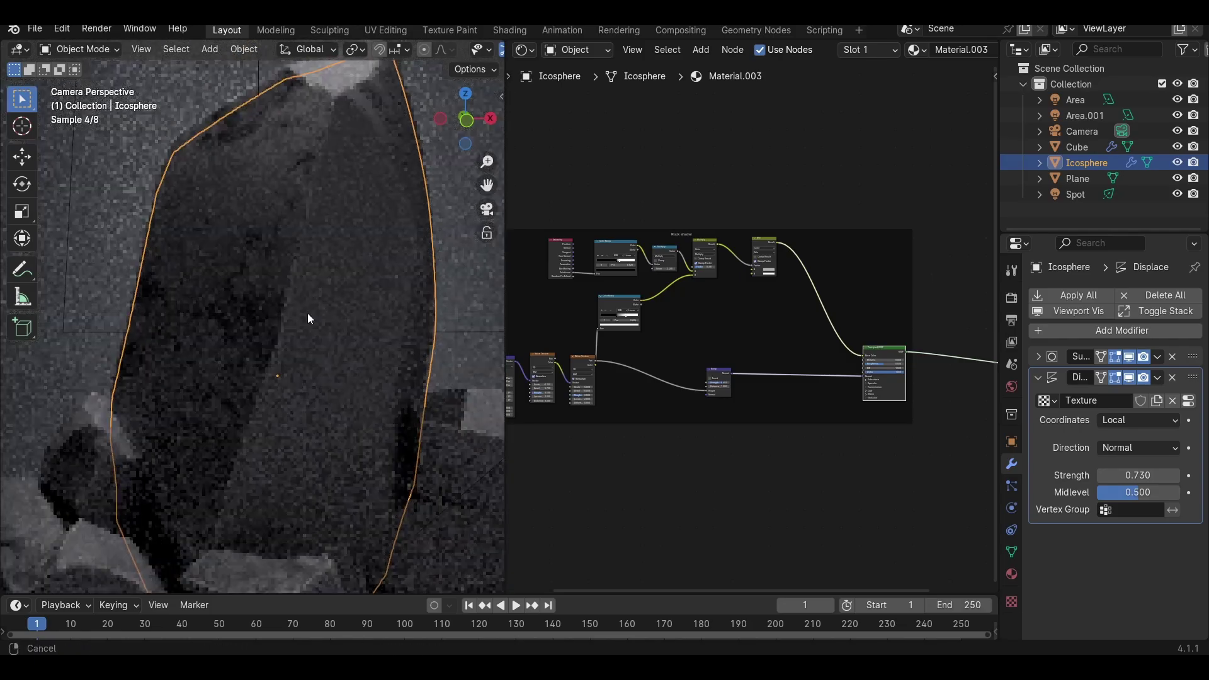
scroll(683, 361, "up", 5)
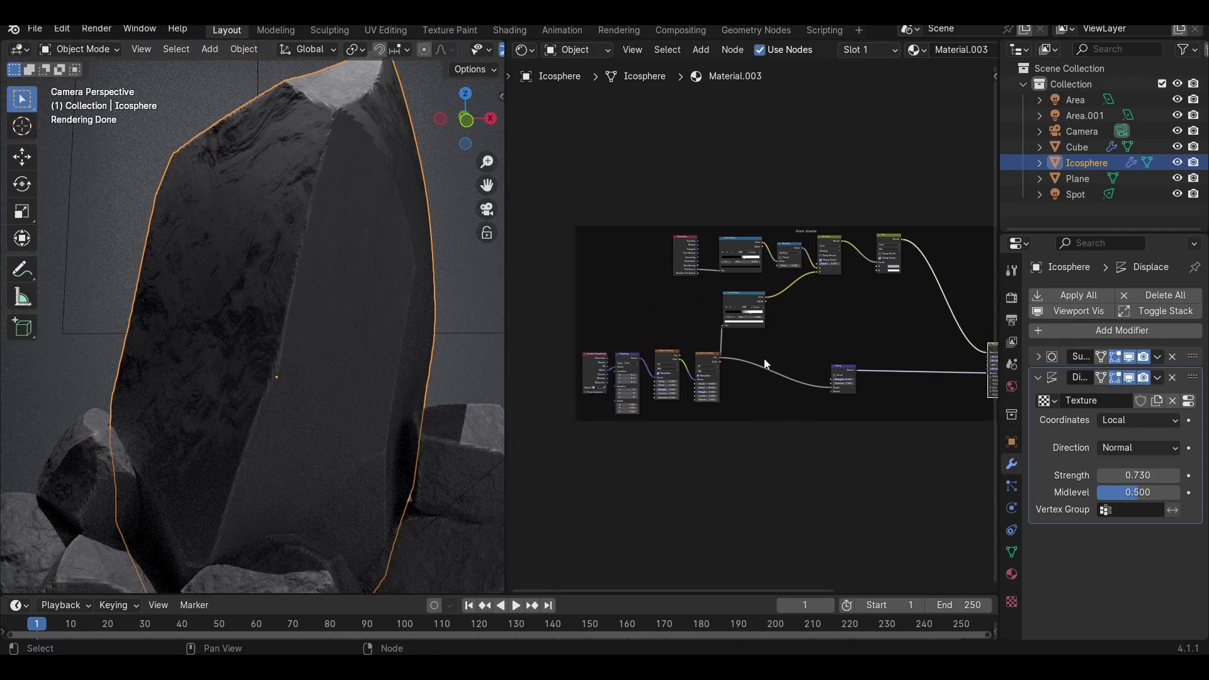
left_click(806, 304)
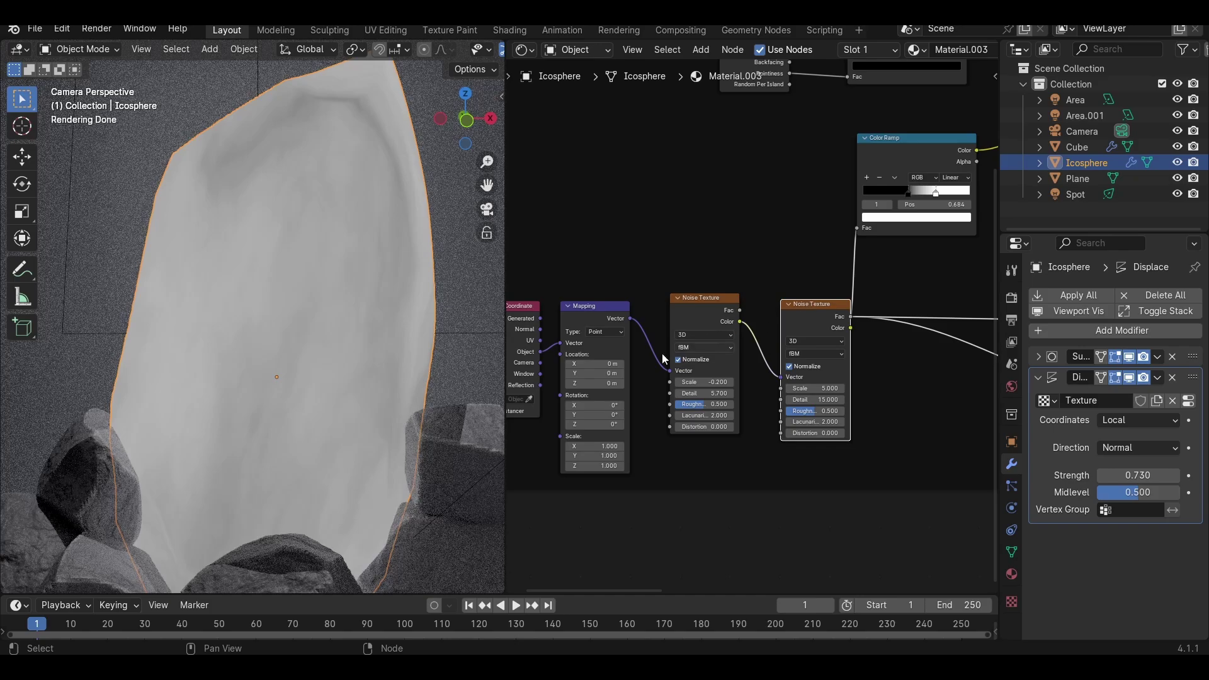
scroll(819, 340, "up", 1)
left_click_drag(746, 384, 775, 384)
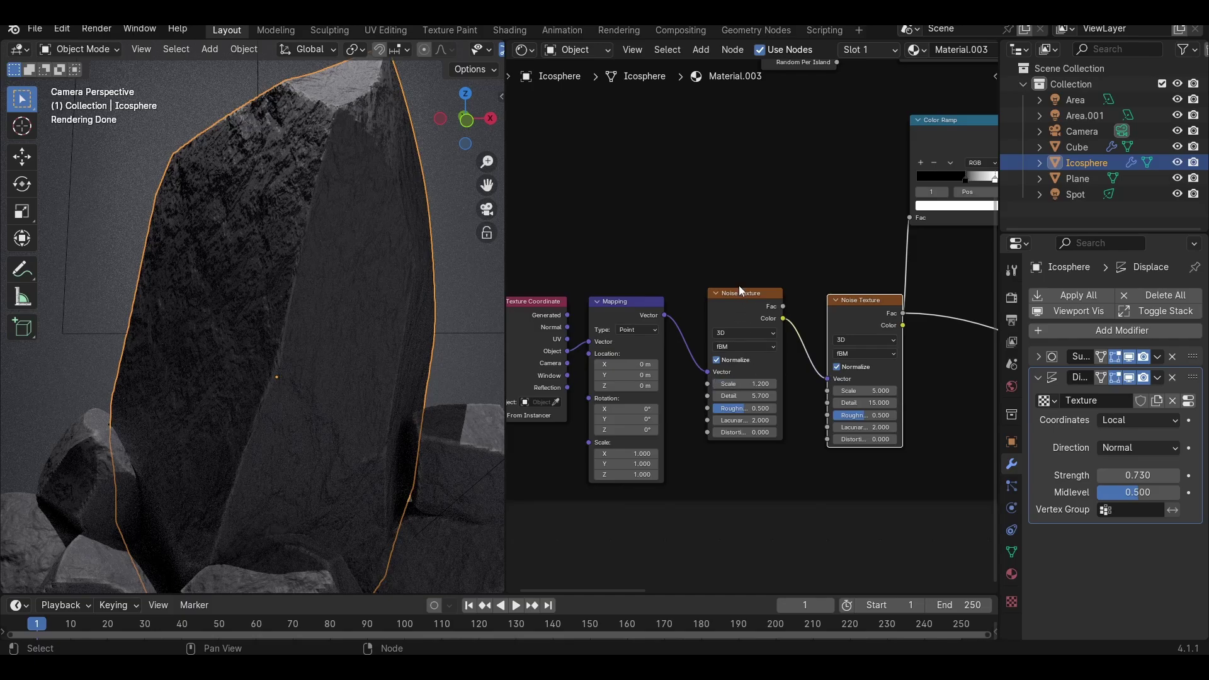
Step: Set the Bump node's strength to 0.460 in the large rock's material
scroll(772, 364, "down", 3)
scroll(791, 347, "up", 4)
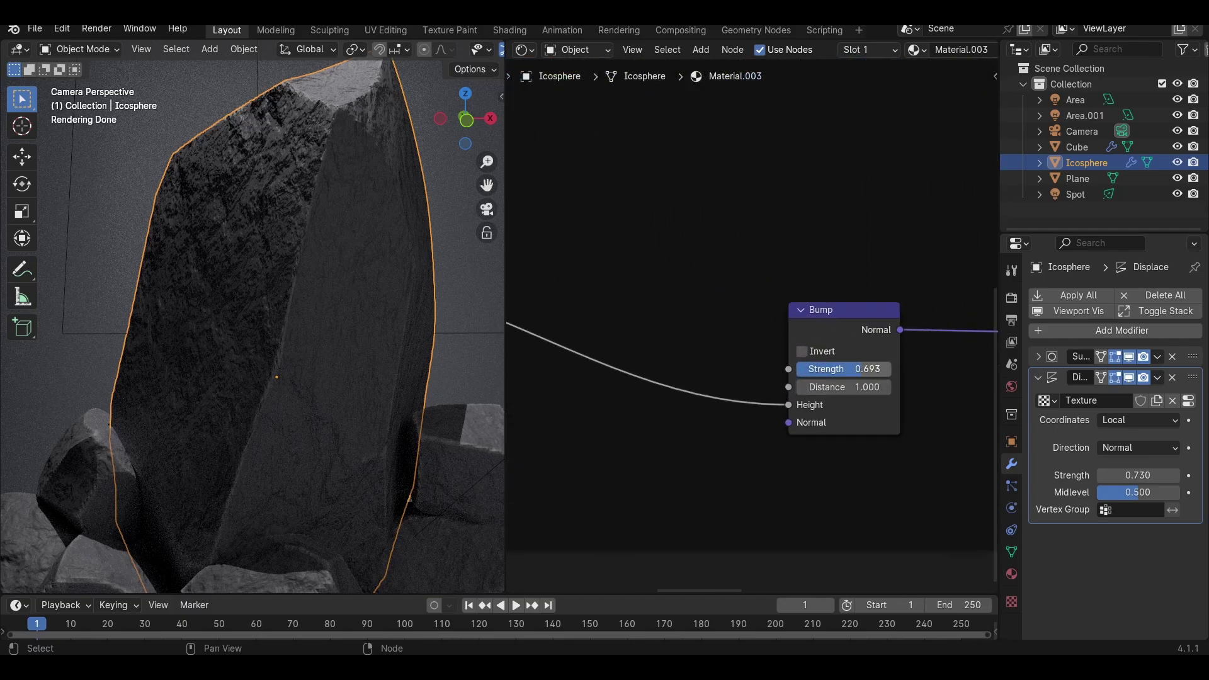
left_click_drag(847, 369, 840, 369)
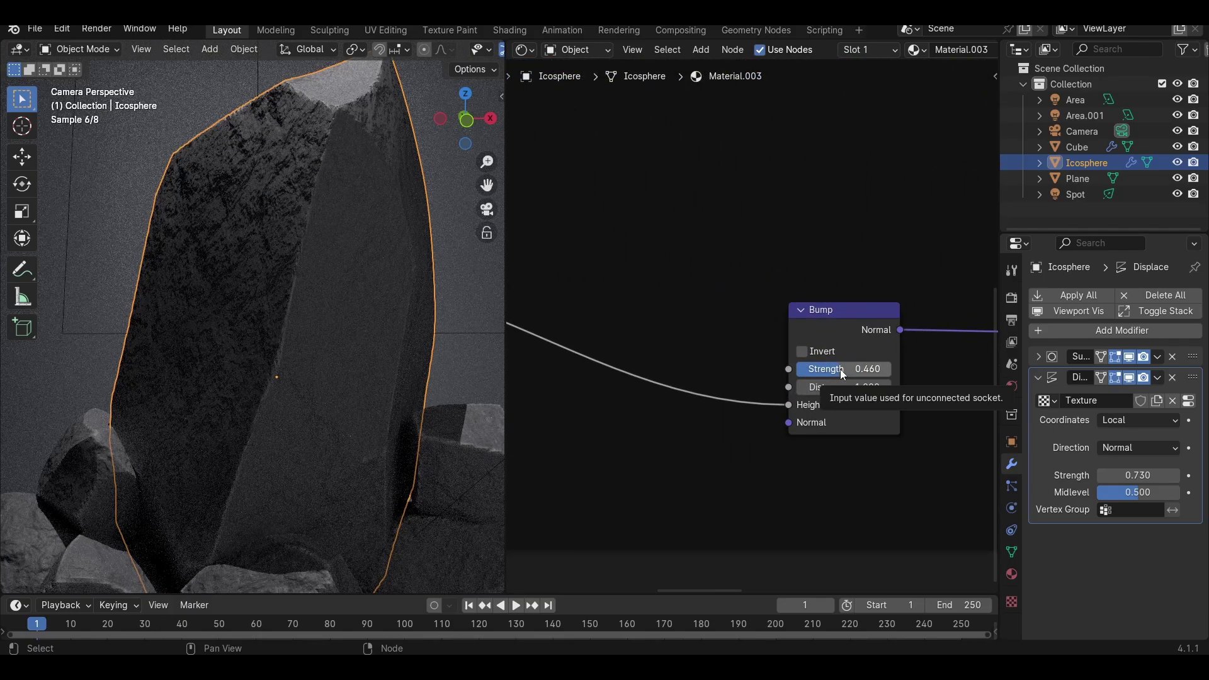
scroll(392, 388, "down", 4)
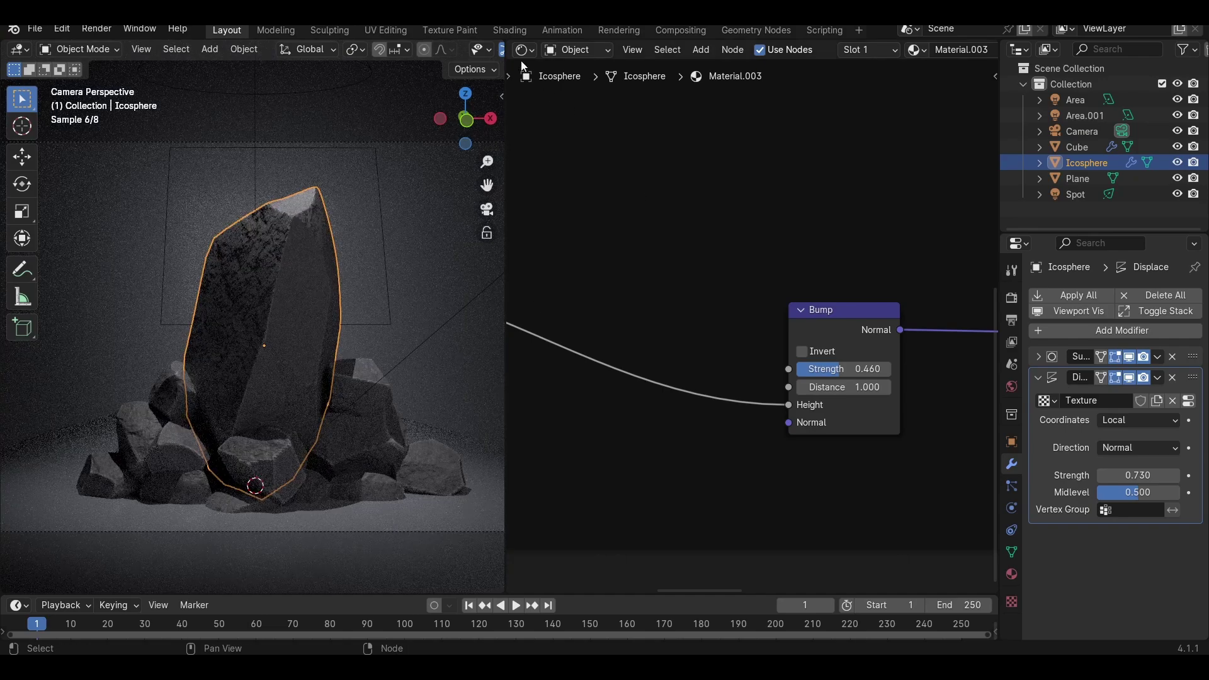
Step: Turn the node editor area into a 3D viewport showing the scene from the top
left_click(523, 50)
left_click(553, 86)
key("KP_7")
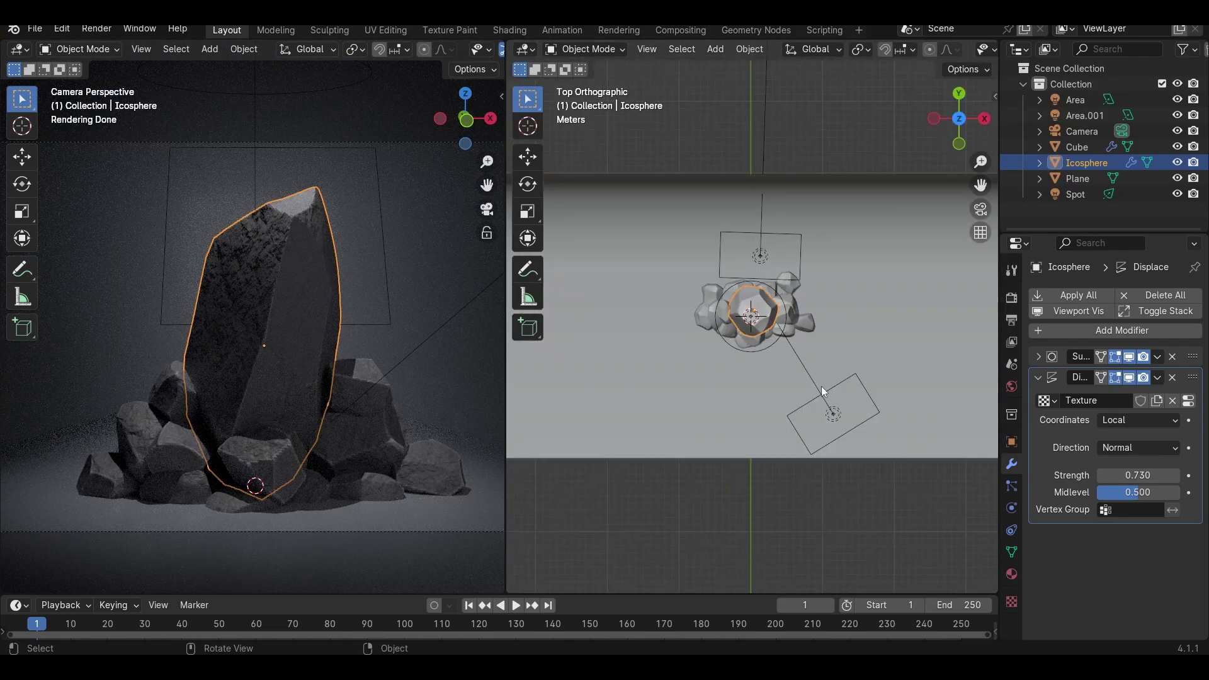
Step: Move the area light in front of the rocks slightly forward in the top view and rotate it toward the rocks
left_click(830, 420)
key("g")
left_click(815, 442)
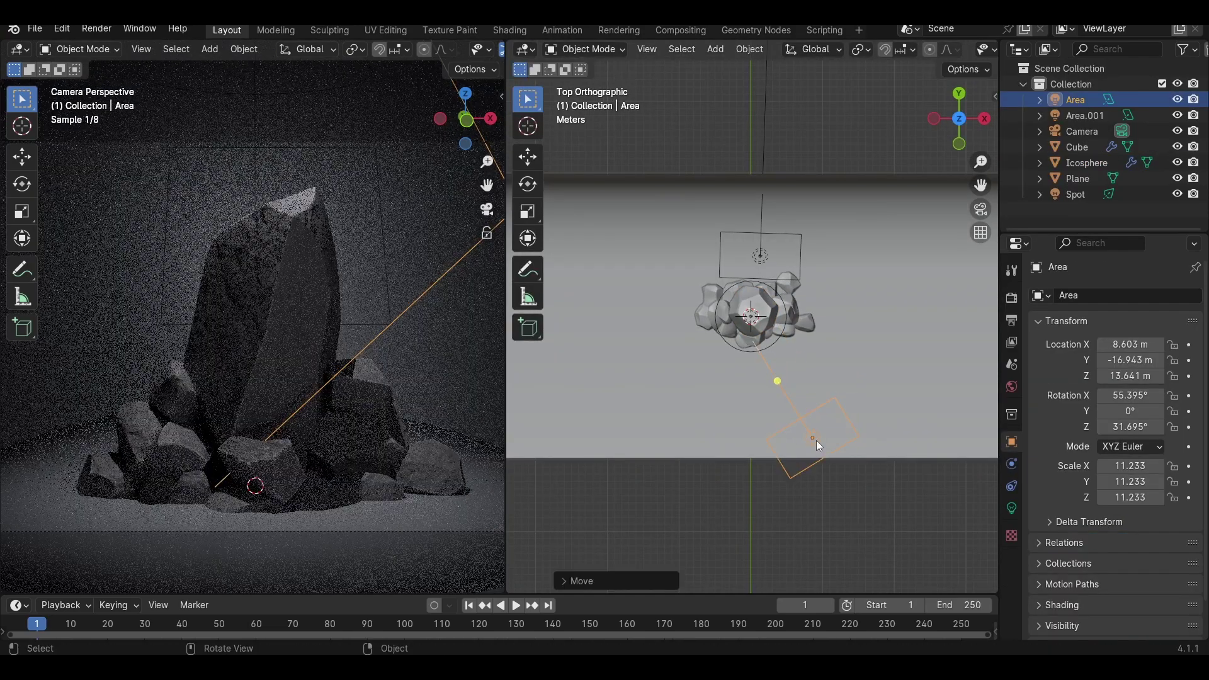
key("r")
left_click(856, 365)
Step: Set the power of the repositioned front area light to 300 W
left_click(1012, 509)
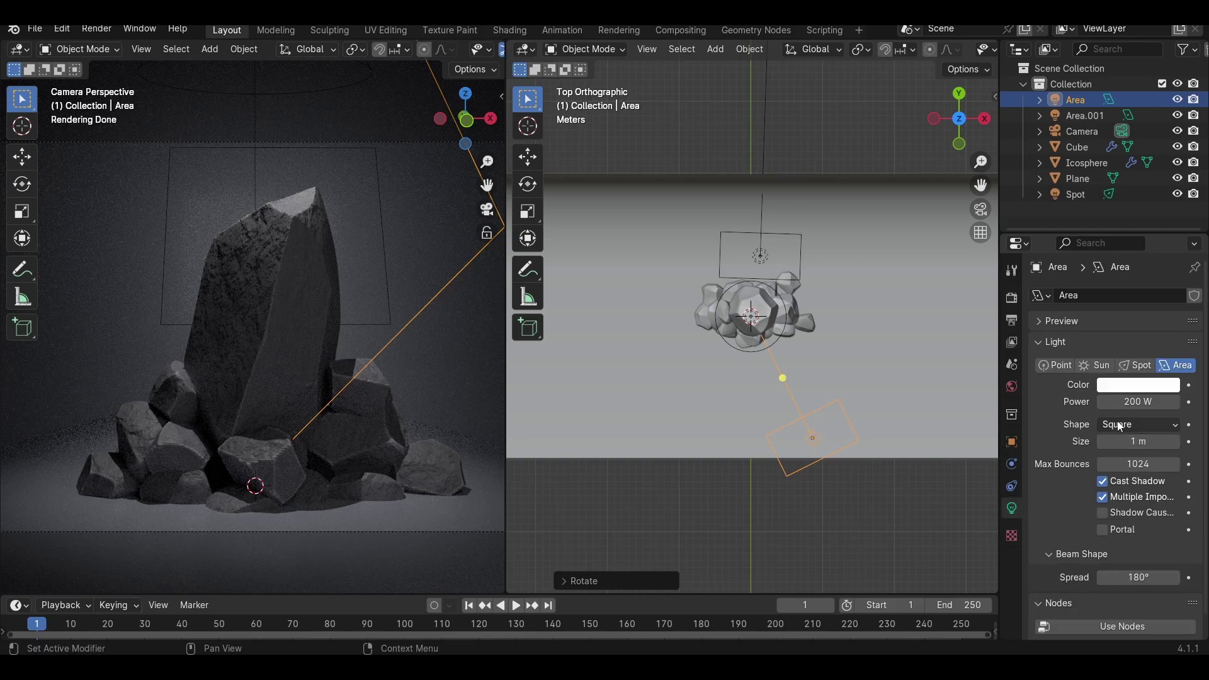
left_click(1137, 402)
type("300")
key("Return")
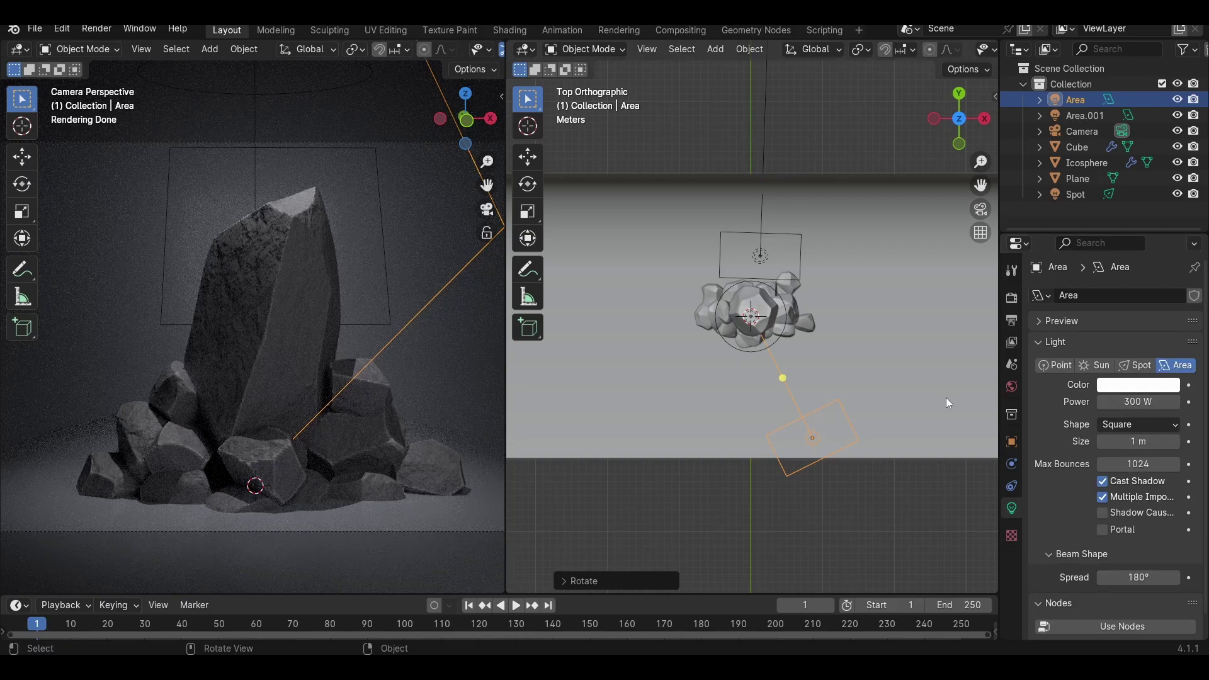
Step: Duplicate the front area light to the opposite side of the camera and rotate the copy toward the rocks
key("shift+d")
left_click(780, 413)
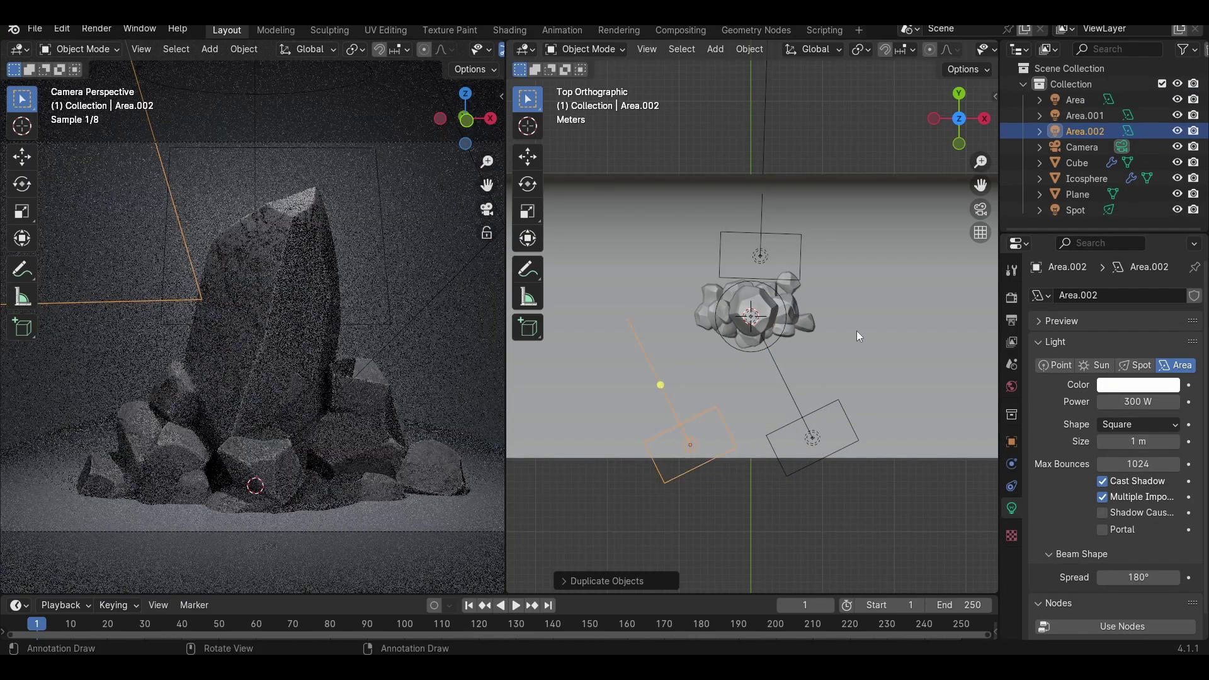
key("r")
left_click(914, 449)
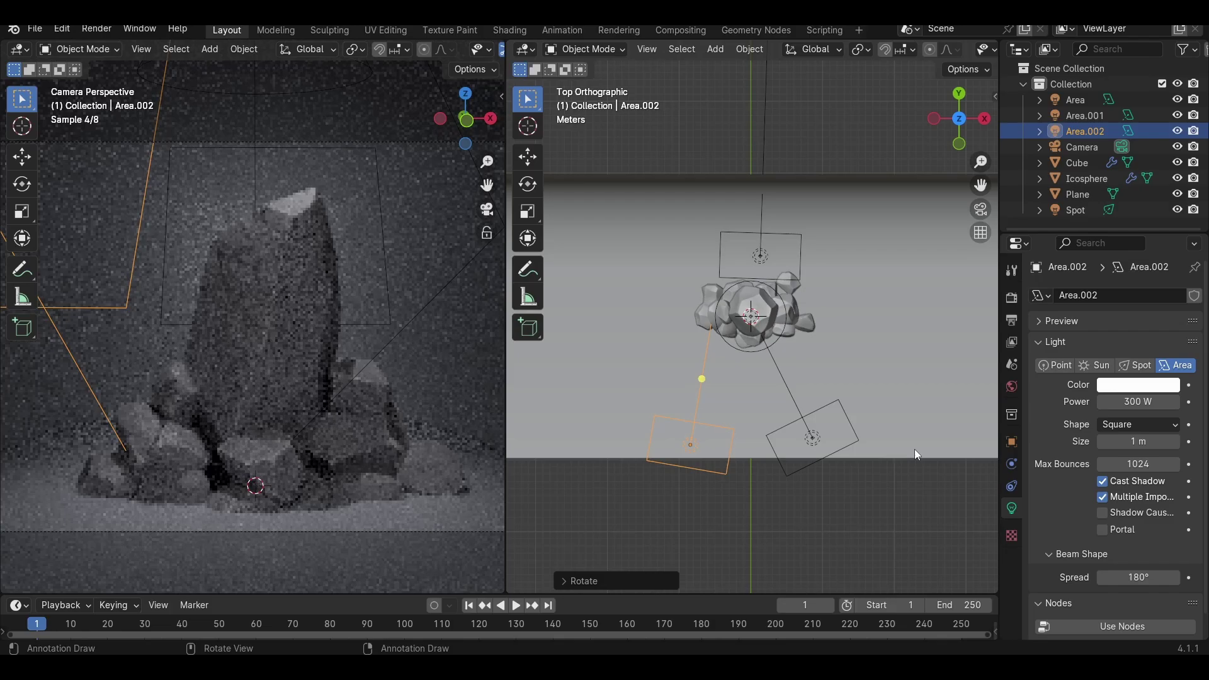
Step: Set the duplicated area light's power to 100 W and inspect the lighting on the large rock up close
left_click(1140, 402)
type("100")
key("Return")
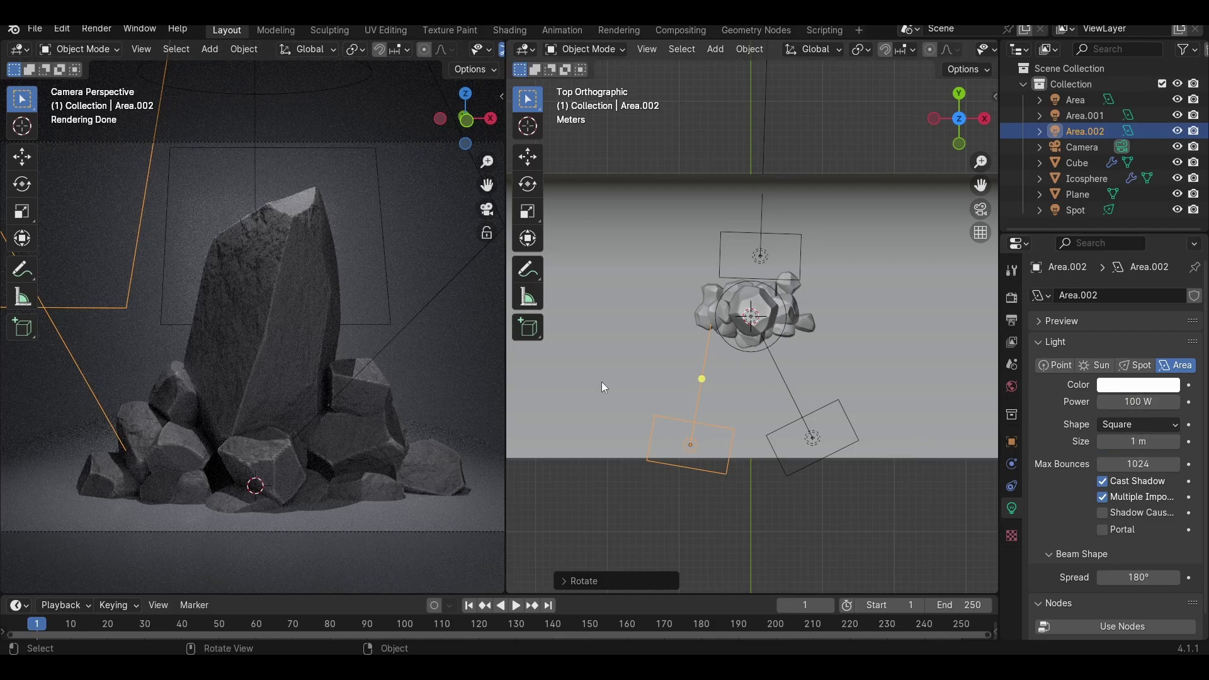
scroll(233, 284, "up", 3)
scroll(234, 286, "up", 4)
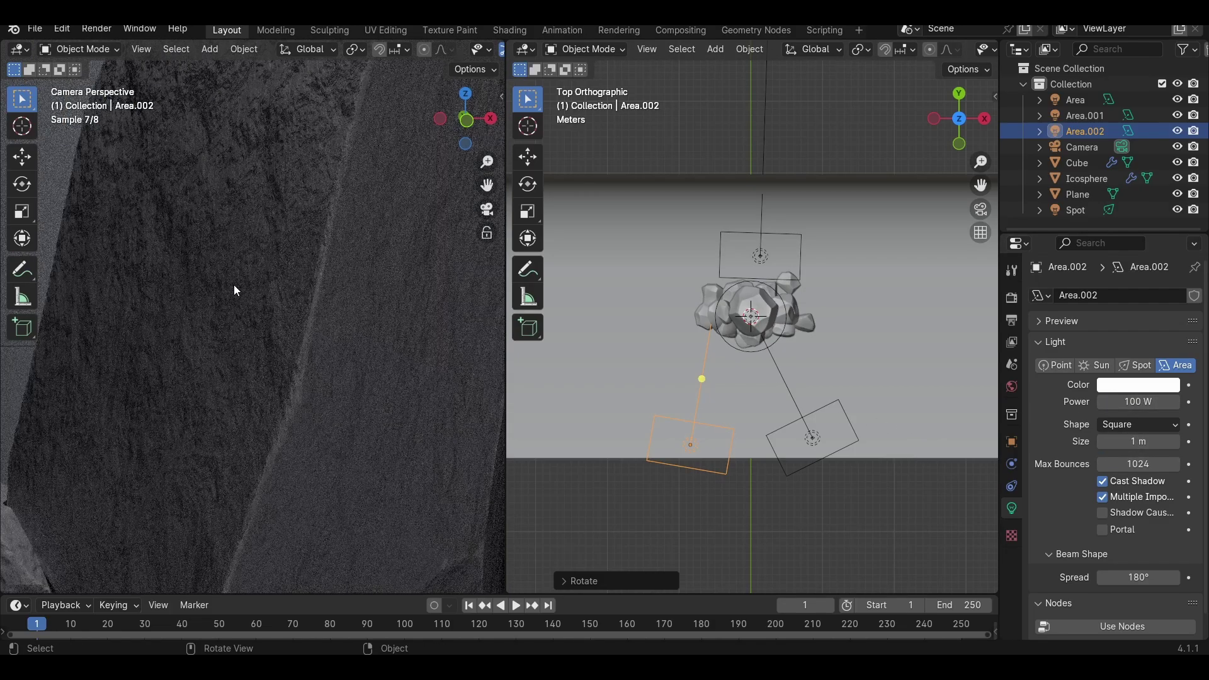
scroll(233, 290, "down", 6)
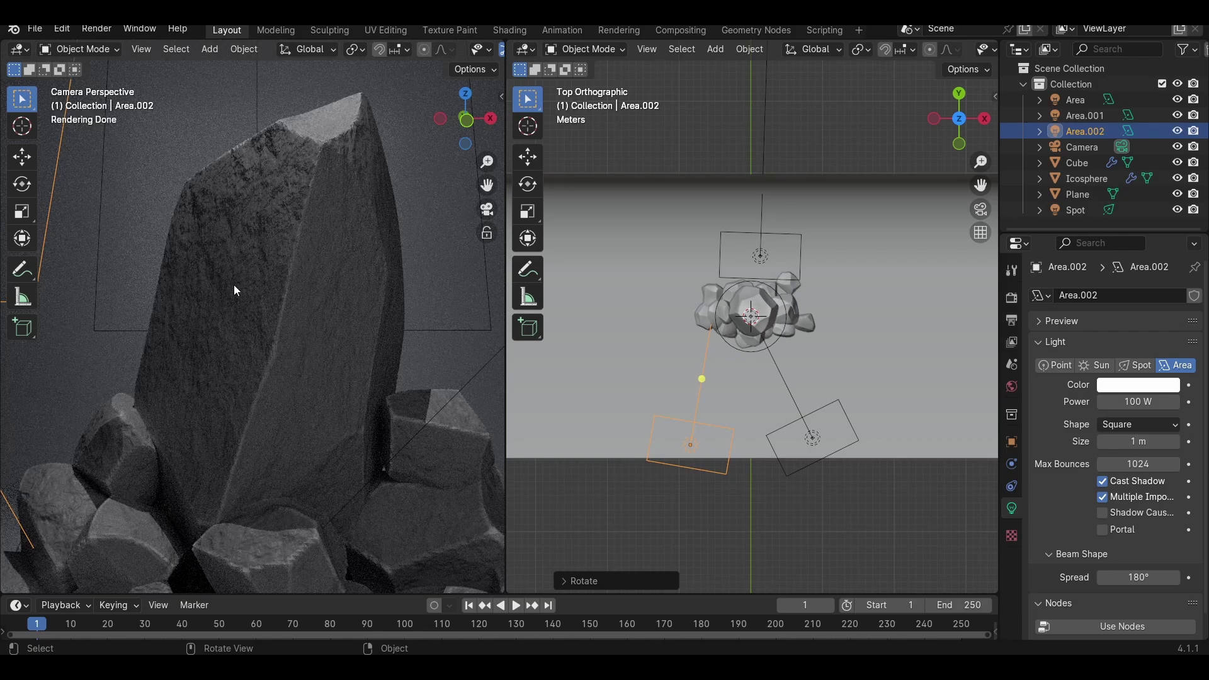
scroll(233, 285, "down", 2)
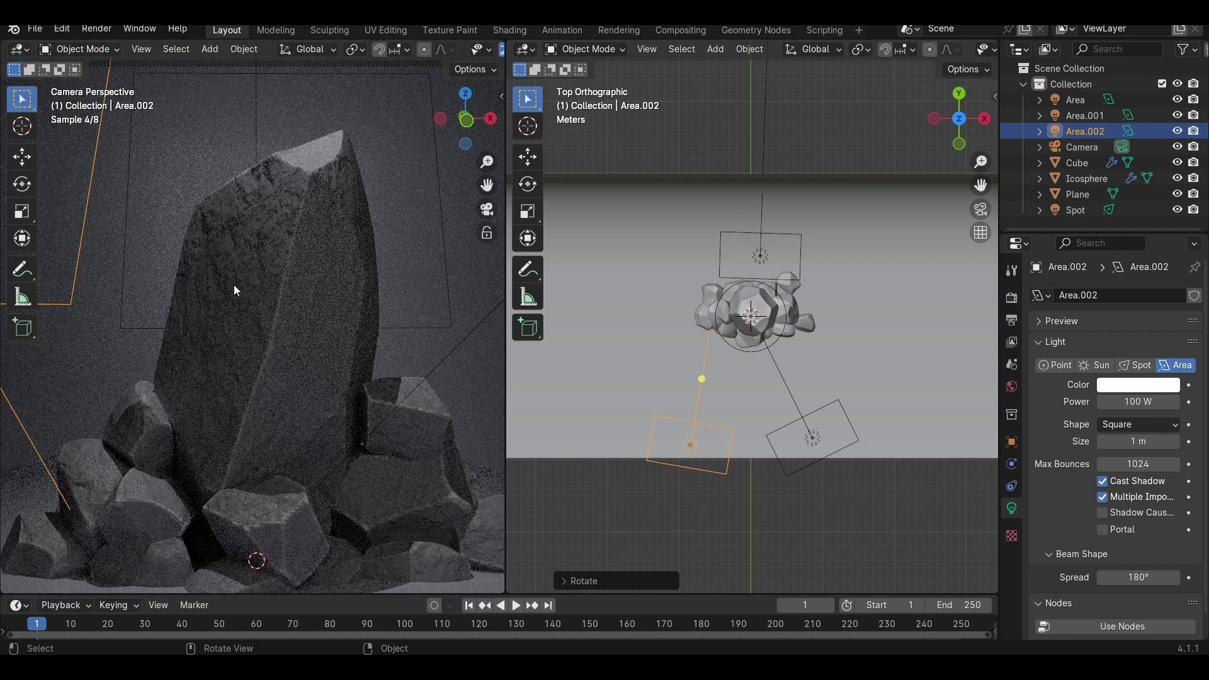
Step: Turn the top-view area back into a shader editor showing the large rock's material nodes
left_click(538, 44)
left_click(561, 193)
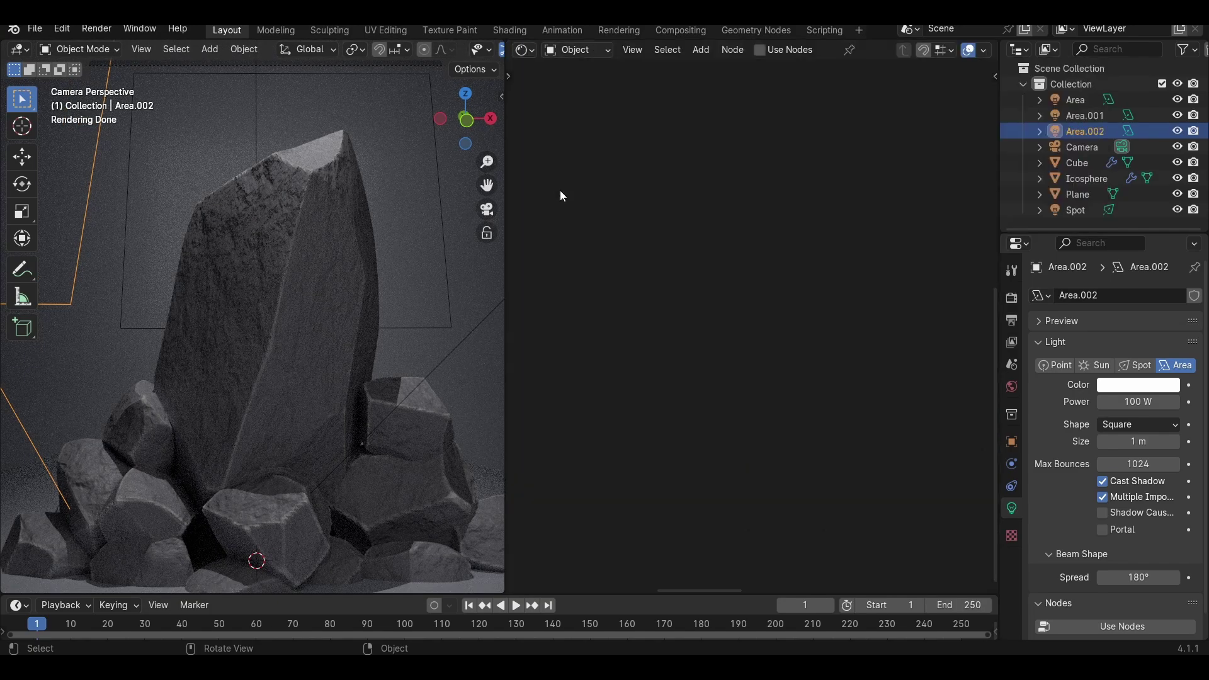
left_click(316, 324)
scroll(788, 316, "down", 5)
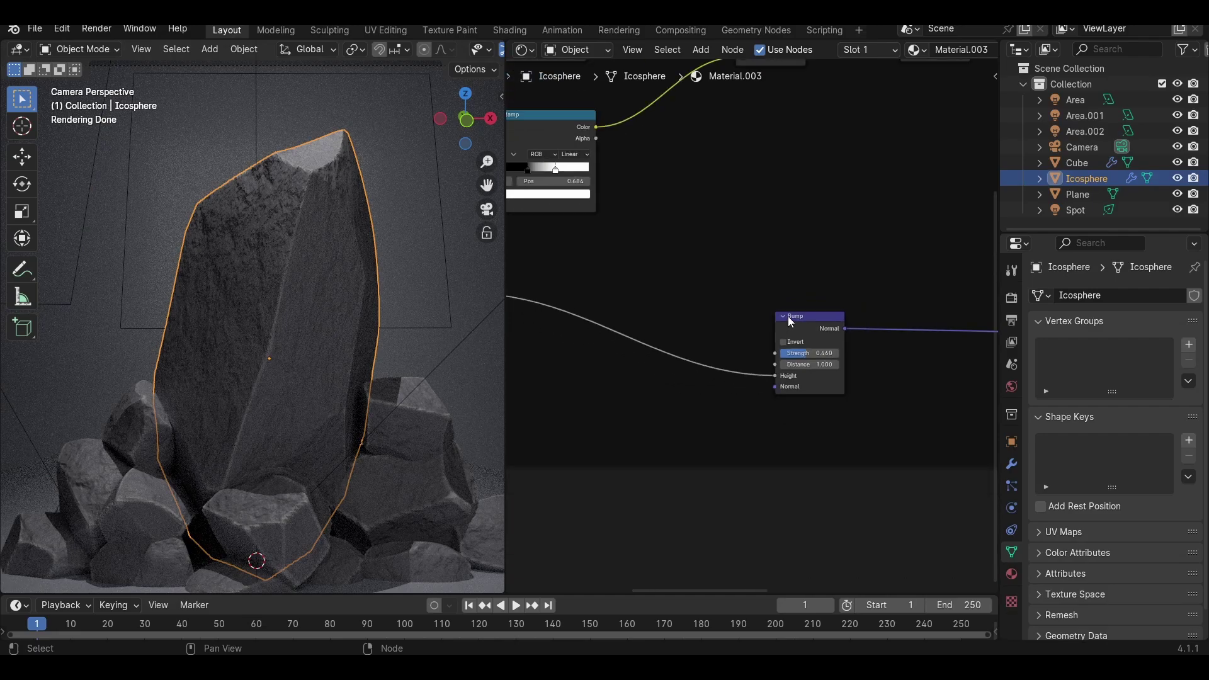
middle_click_drag(808, 256, 769, 402)
scroll(773, 409, "down", 3)
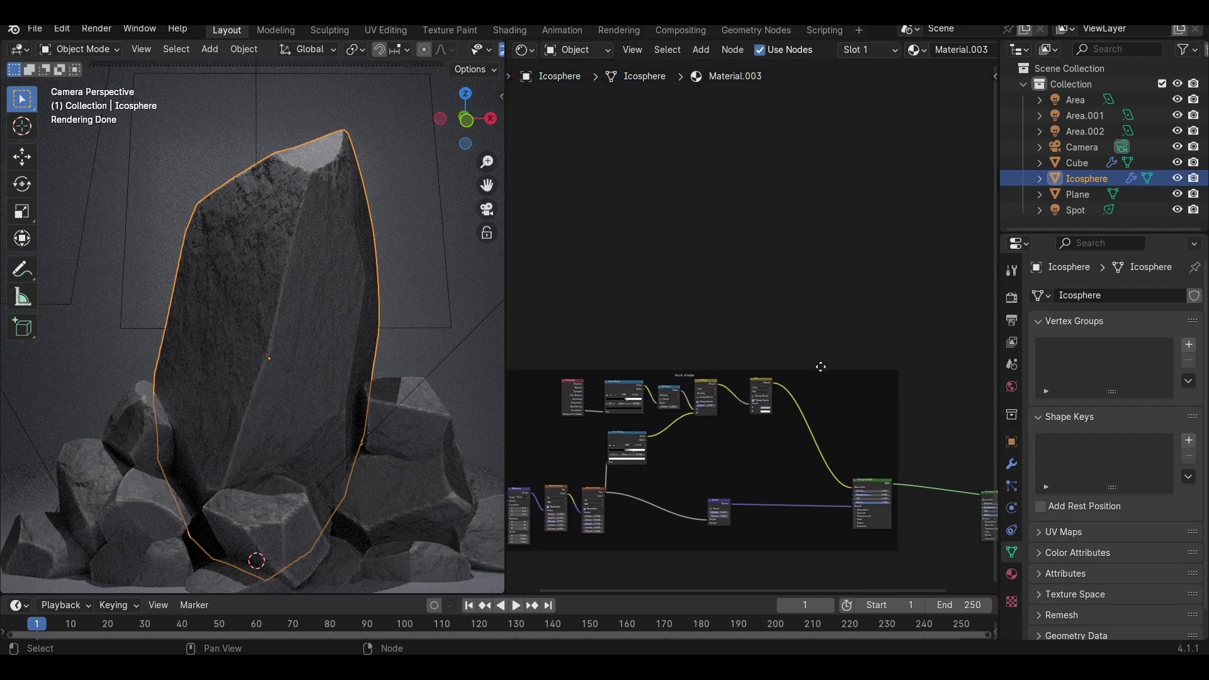
Step: Add an Emission node above the Rock shader frame and connect it to the large rock's Material Output
key("shift+a")
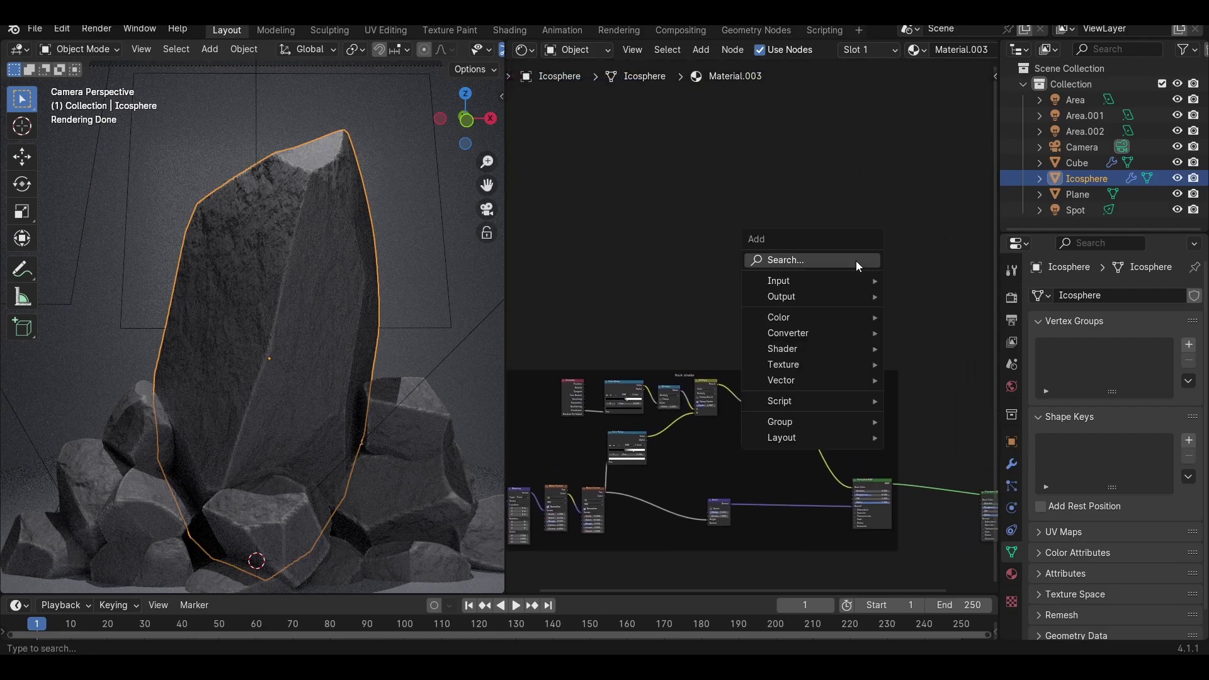
type("emi")
key("Return")
left_click(886, 208)
scroll(885, 204, "up", 7)
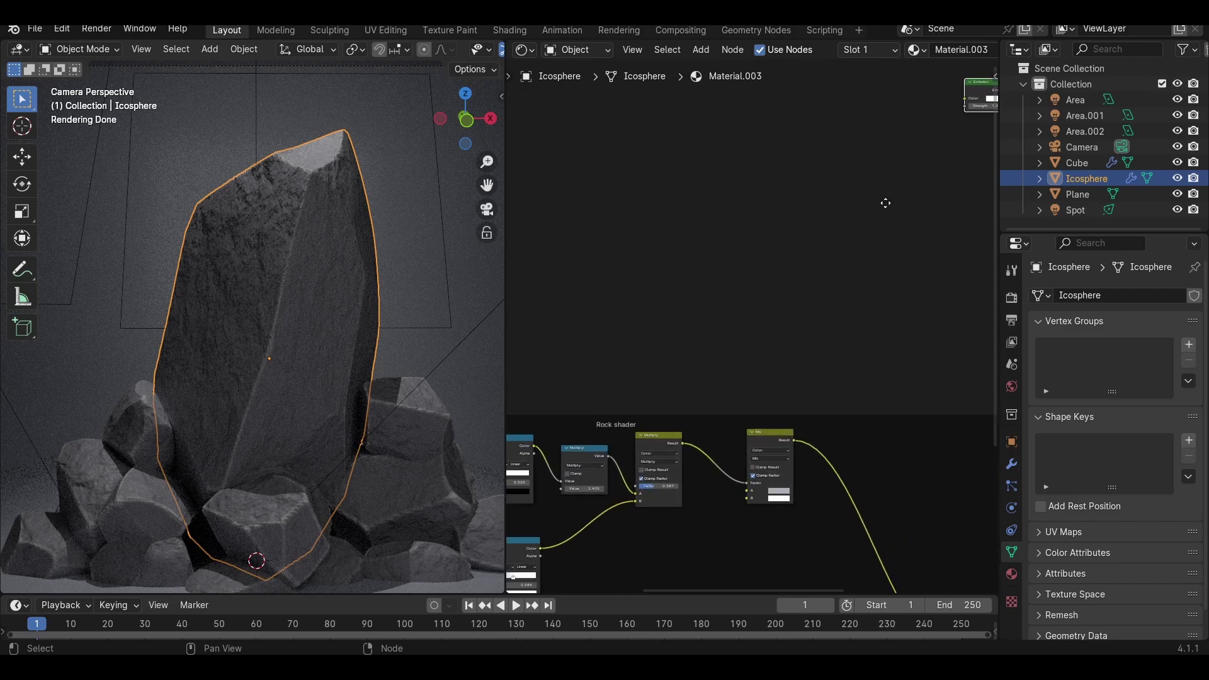
middle_click_drag(885, 204, 725, 433)
scroll(878, 383, "up", 5)
middle_click_drag(864, 375, 833, 399)
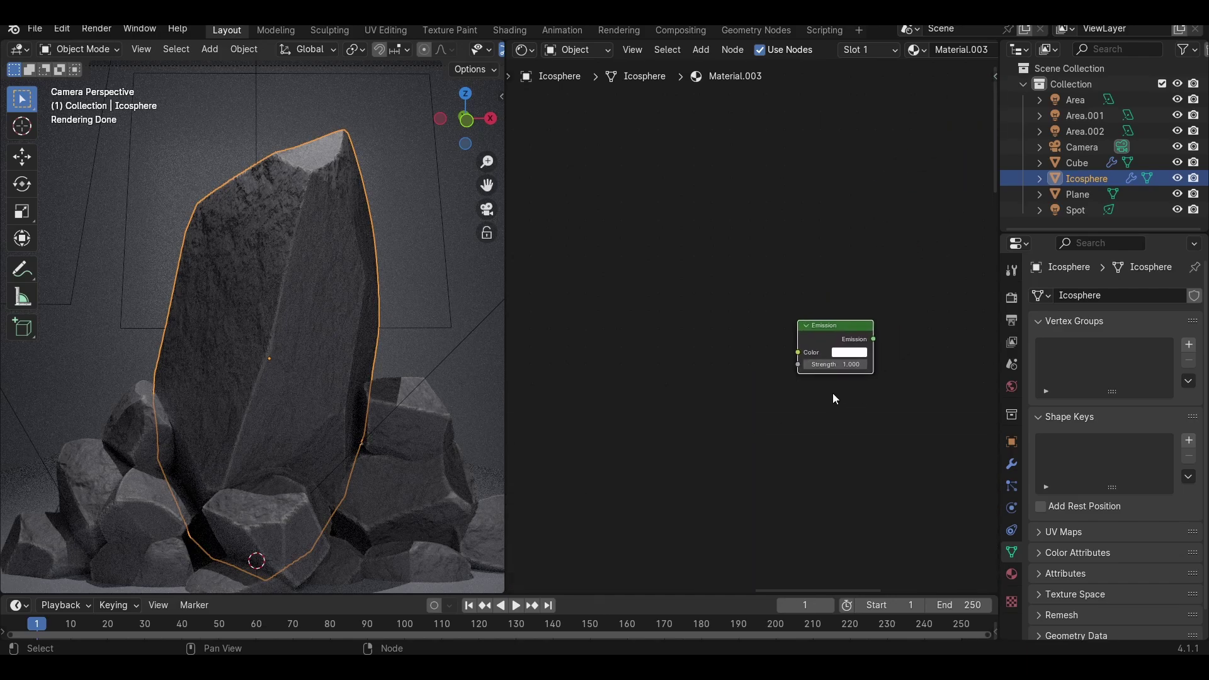
left_click_drag(750, 285, 894, 381)
left_click(844, 328, "ctrl+shift")
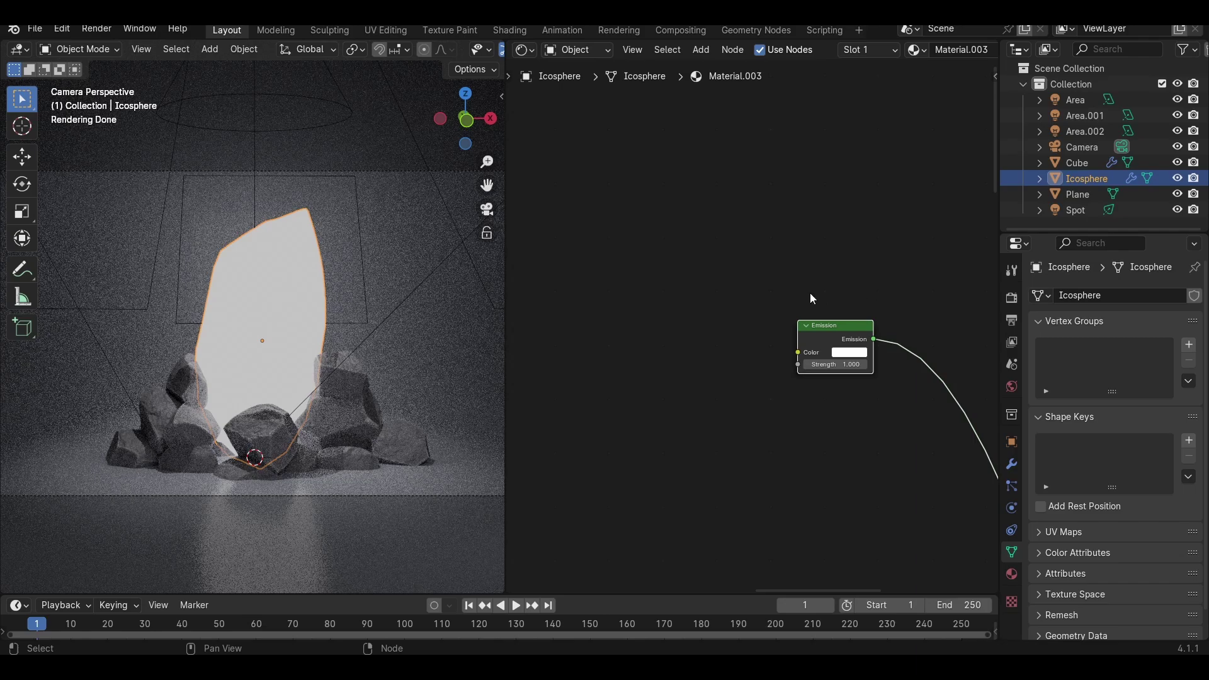
Step: Add a Blackbody node and connect its Color output to the Emission node's Color
key("shift+a")
type("bla")
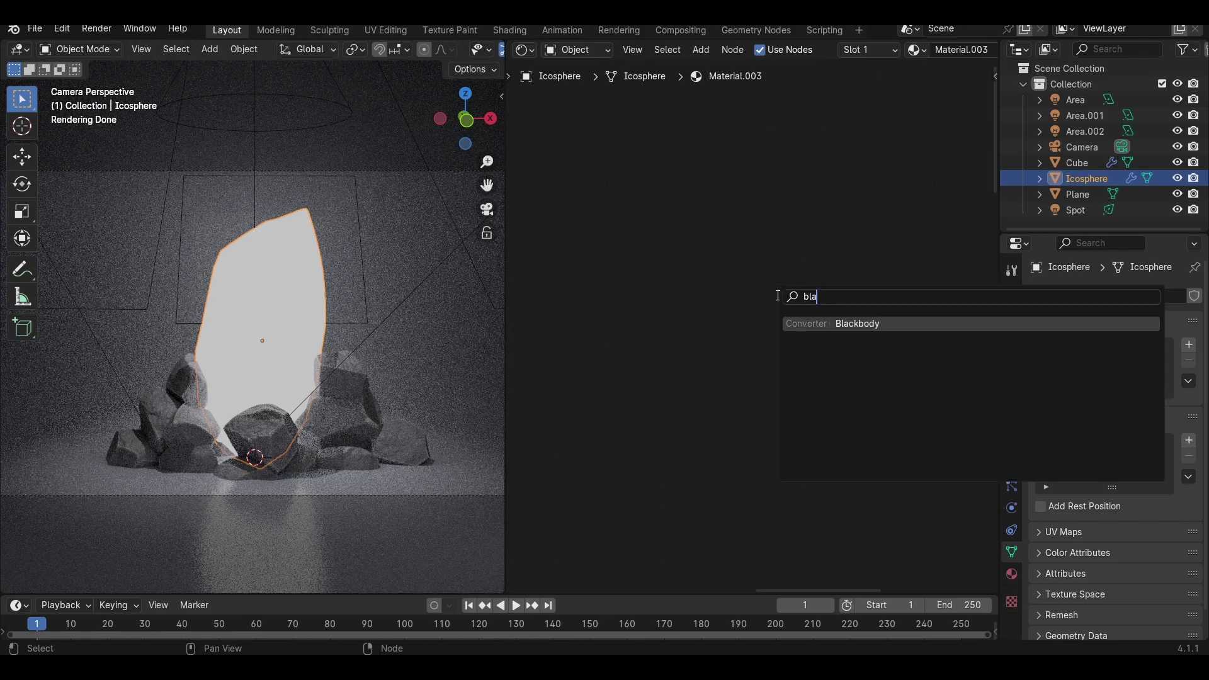
key("Return")
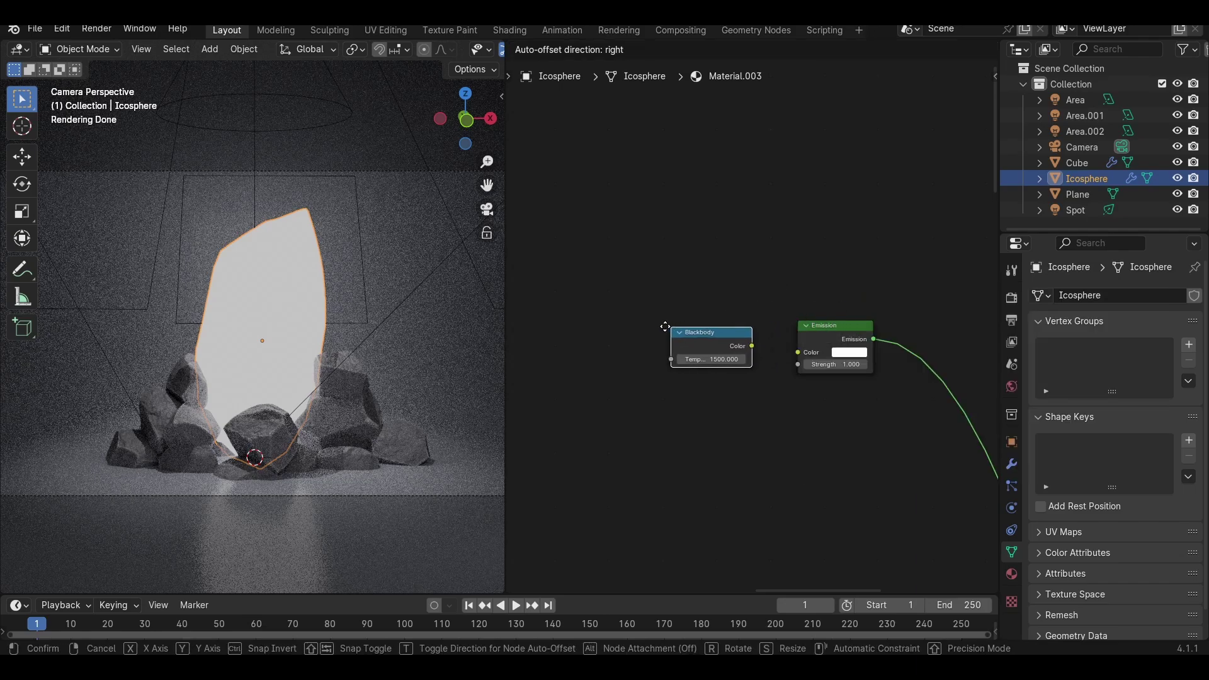
left_click(637, 335)
left_click_drag(729, 349, 793, 356)
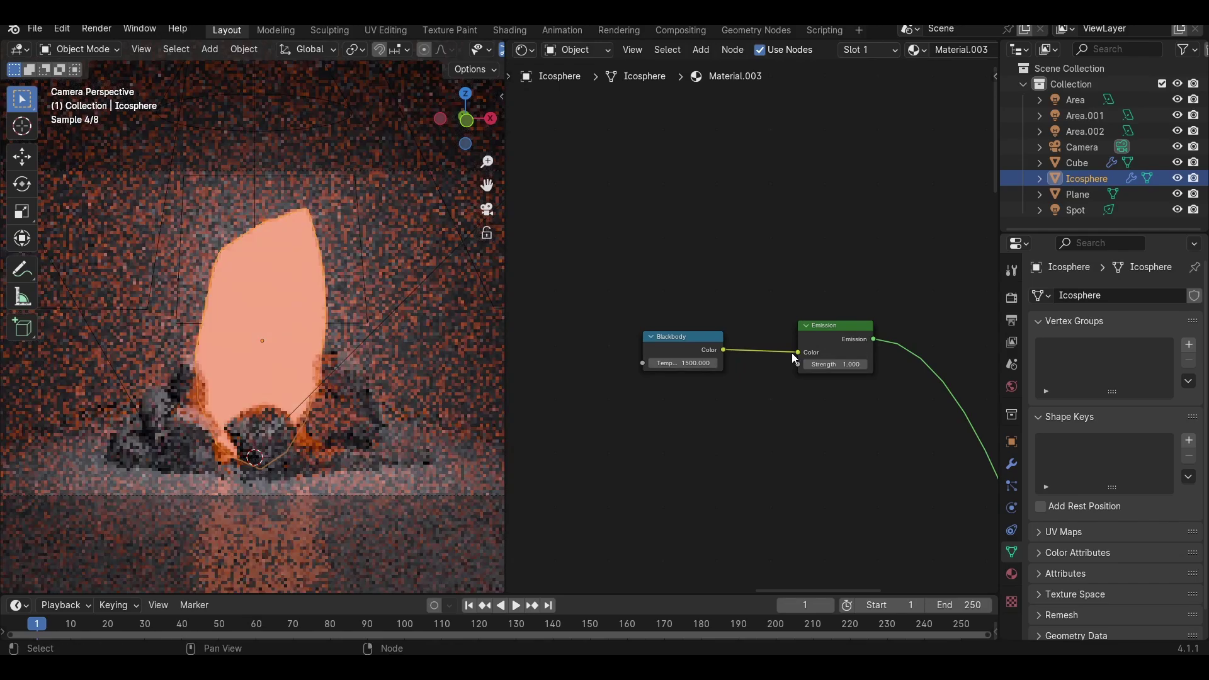
Step: Try a different temperature on the Blackbody node and undo the change
middle_click_drag(735, 323, 829, 294)
scroll(807, 320, "up", 1)
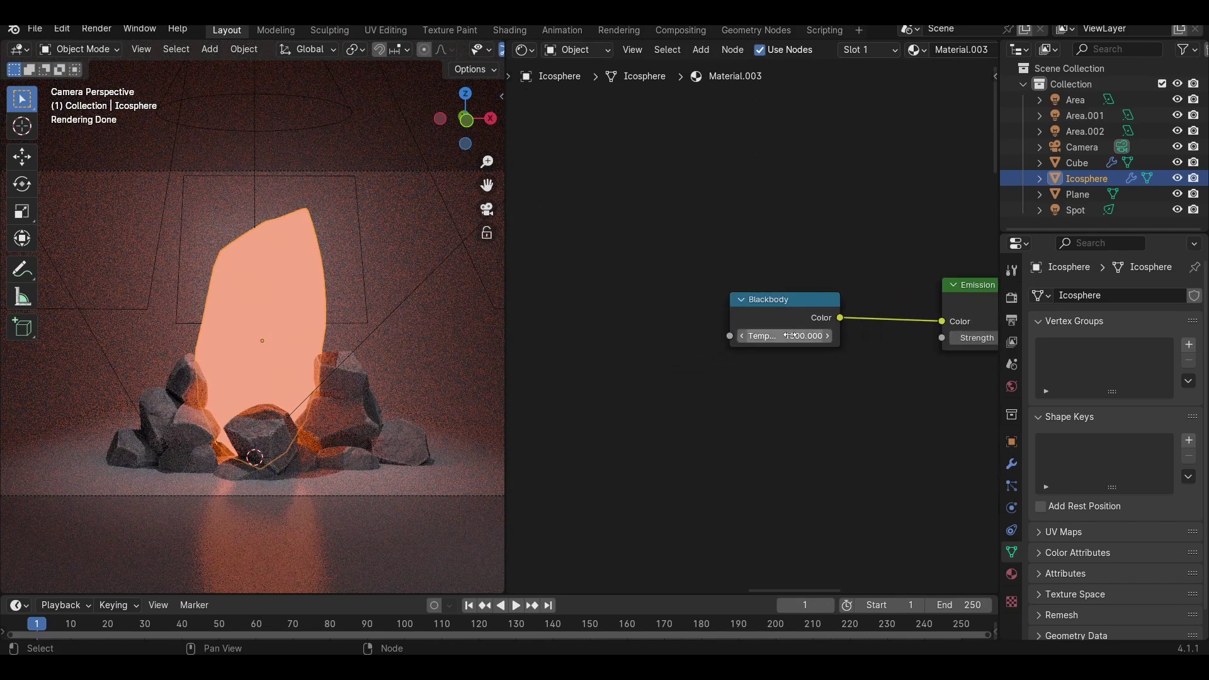
left_click_drag(764, 336, 794, 336)
key("ctrl+z")
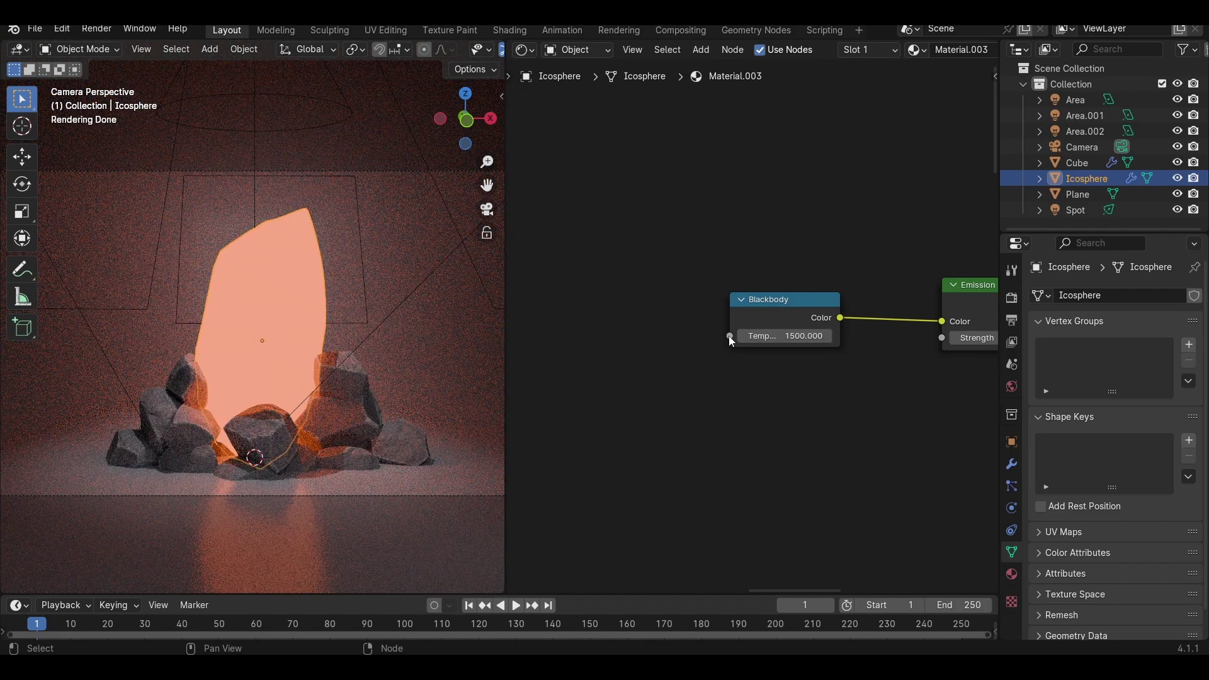
Step: Add a Math node set to Multiply that feeds the Blackbody node's Temperature
left_click_drag(729, 336, 592, 338)
type("ma")
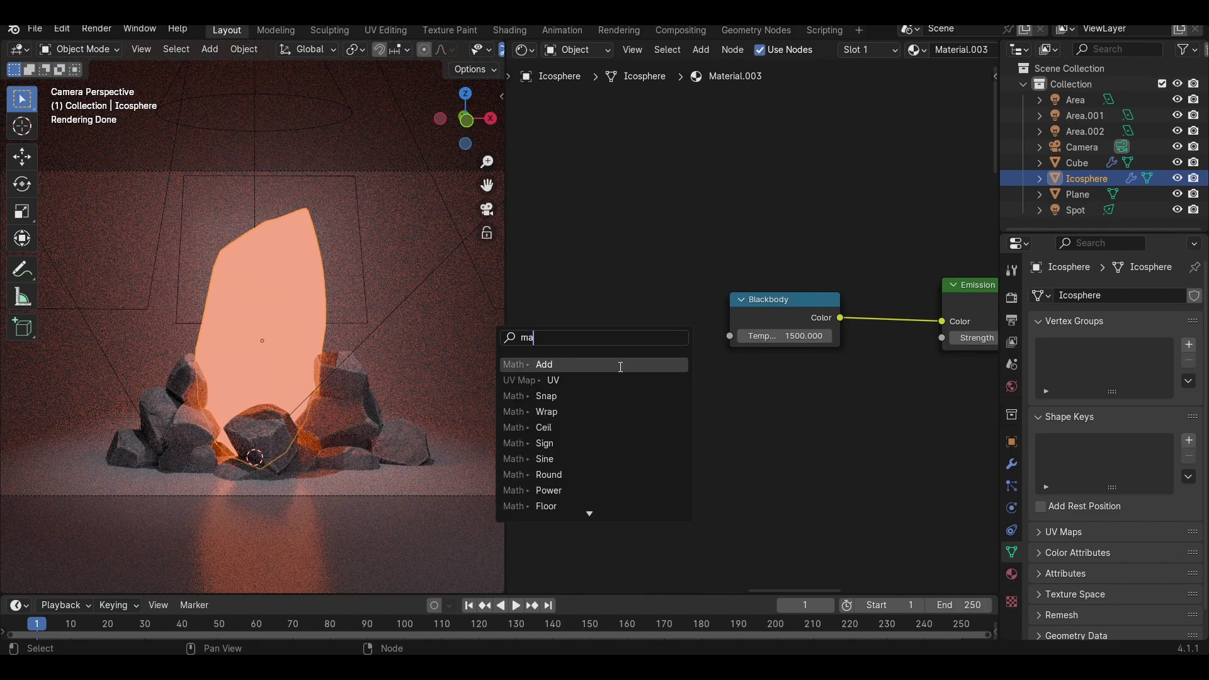
type("th")
left_click(615, 411)
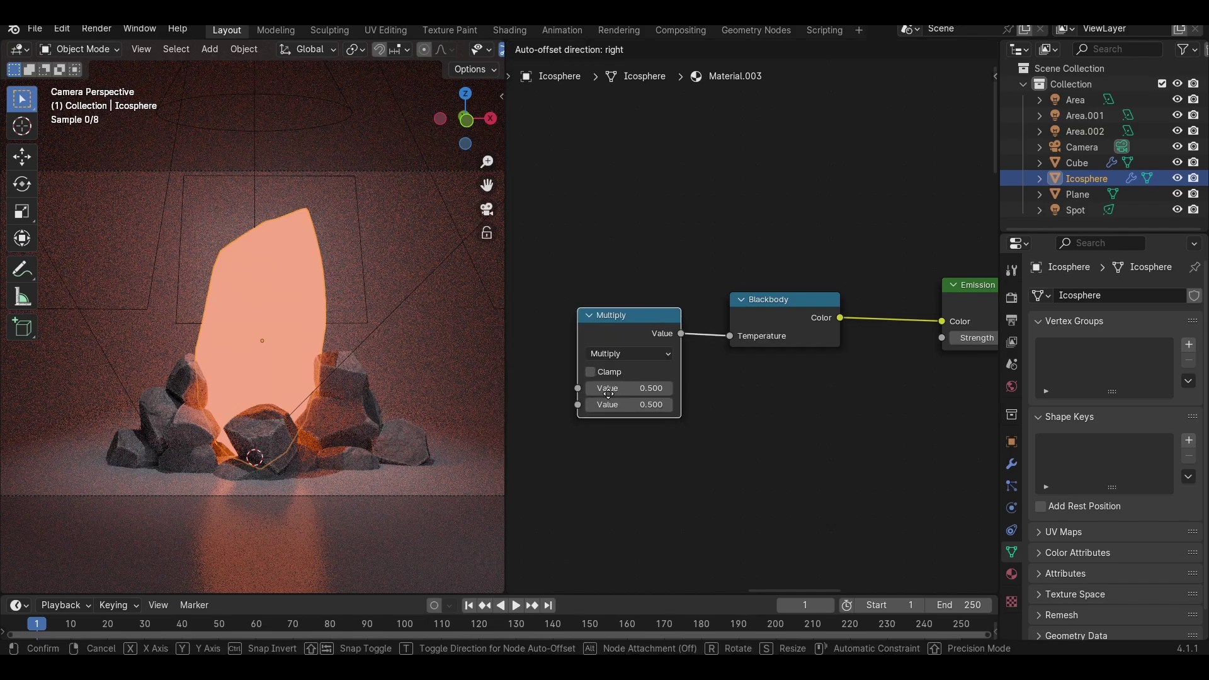
left_click(600, 387)
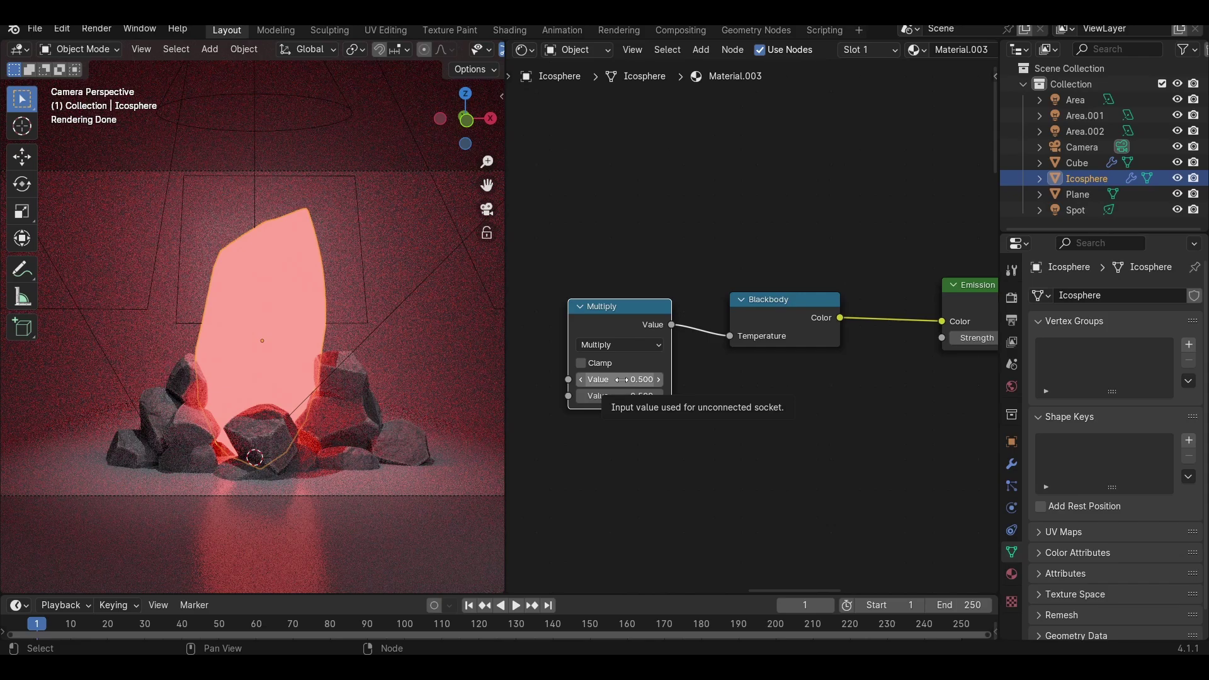
Step: Set the Multiply node's second value to 1000
left_click(624, 396)
type("100")
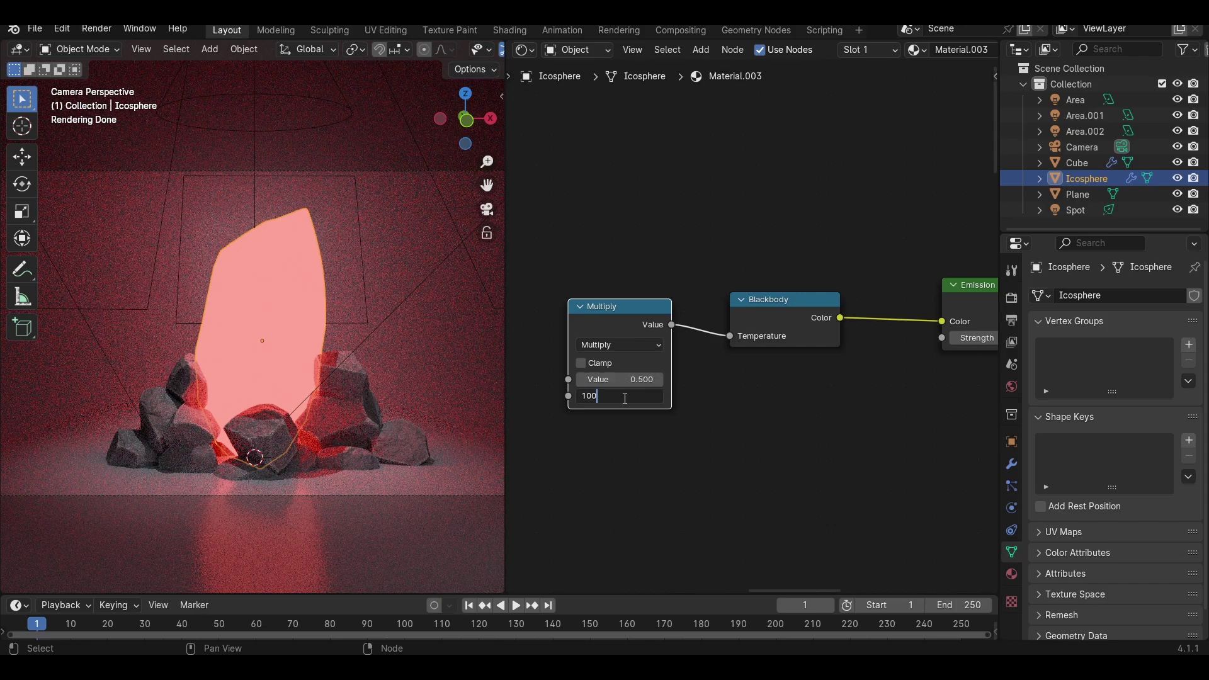
type("0")
key("Return")
Step: Set the Multiply node's first value to 0 and move the node farther from the Blackbody node
mouse_move(626, 380)
left_mouse_down()
mouse_move(687, 381)
mouse_move(632, 380)
left_mouse_up()
middle_click_drag(694, 394, 716, 309)
scroll(716, 308, "down", 1)
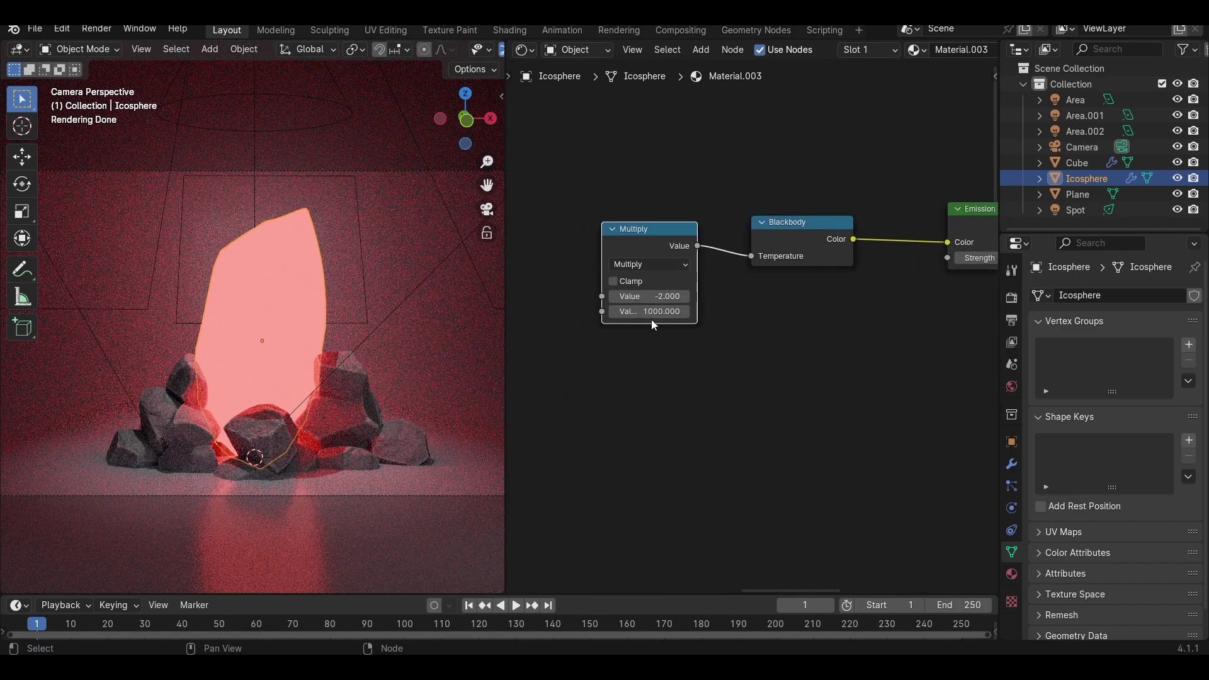
type("0")
key("Return")
left_click_drag(650, 231, 610, 237)
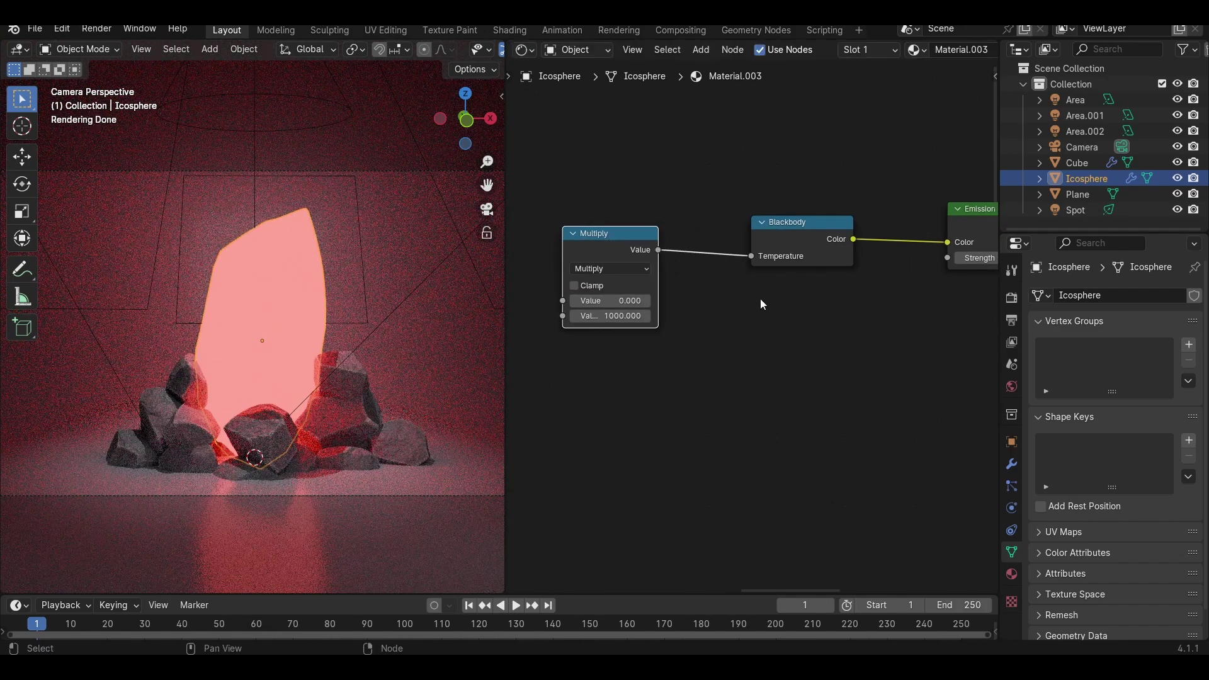
Step: Connect the Multiply node's output to the Emission node's Strength as well, and set its first value to 0.010
scroll(720, 312, "down", 3)
middle_click_drag(761, 299, 719, 305)
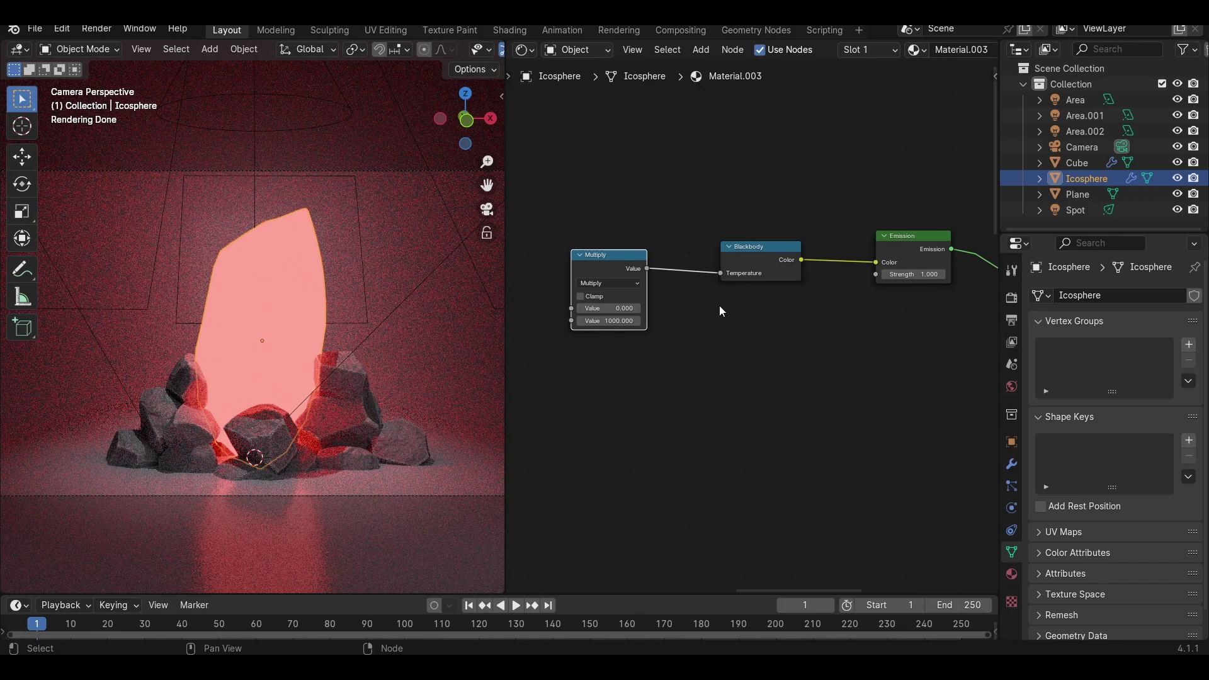
left_click_drag(648, 270, 876, 274)
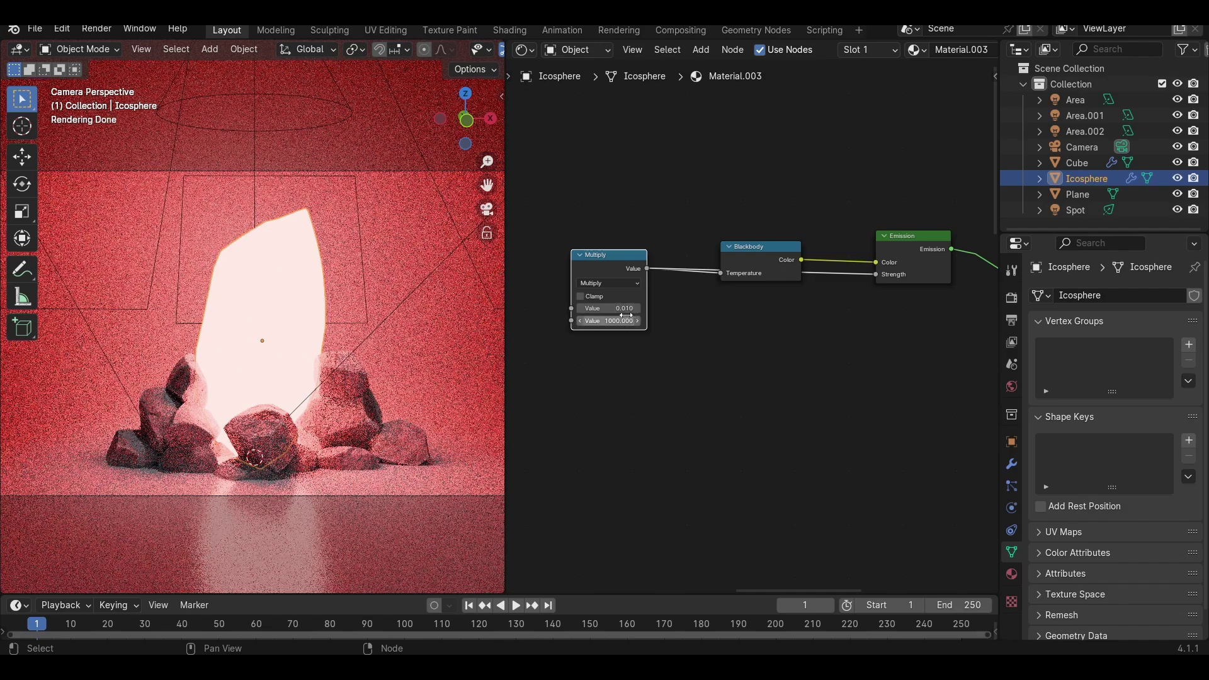
Step: Insert a Map Range node into the link between the Multiply node and the Emission node's Strength
scroll(594, 303, "up", 2)
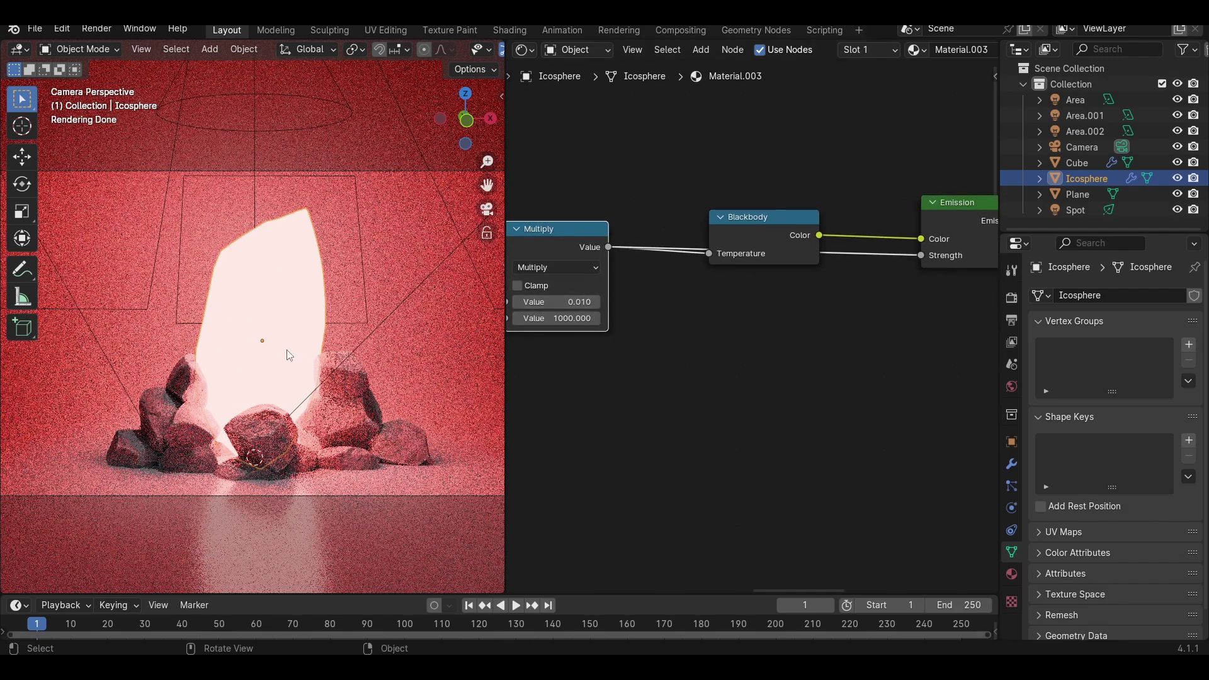
middle_click_drag(632, 354, 689, 375)
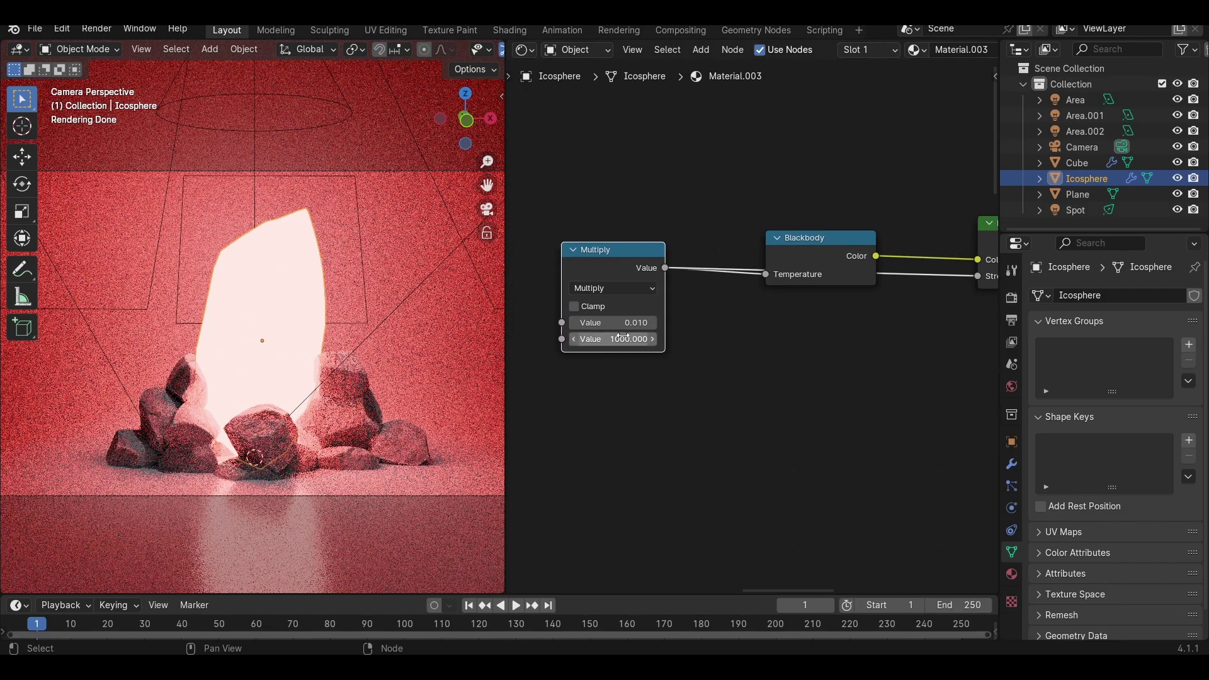
scroll(738, 368, "down", 1, "ctrl")
key("shift+a")
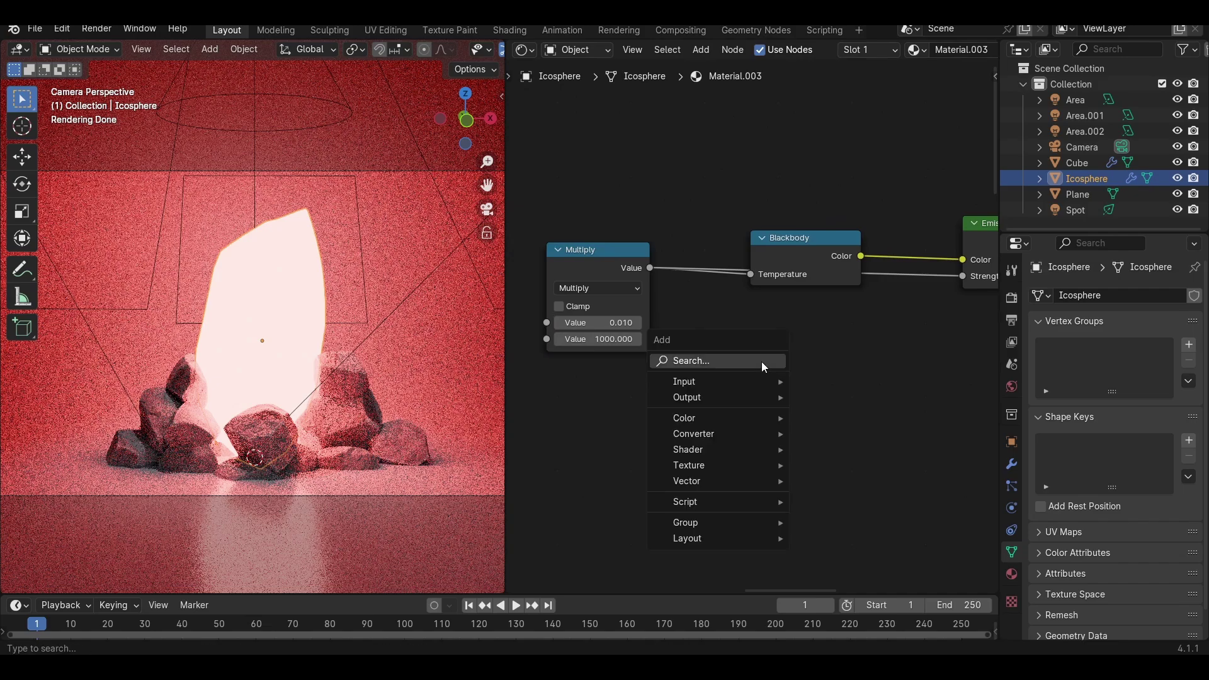
type("map")
left_click(837, 422)
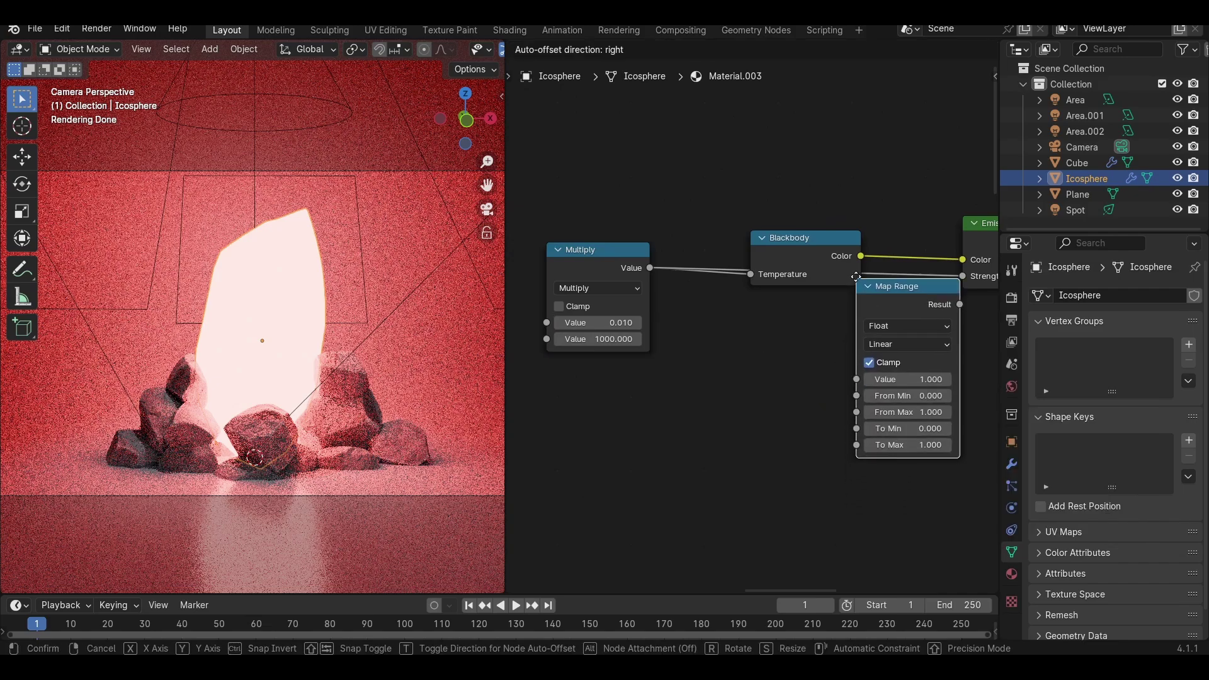
left_click(805, 313)
Step: Set the Map Range node's From Max to 10000 and the Multiply node's first value to 6.510
scroll(749, 325, "up", 1)
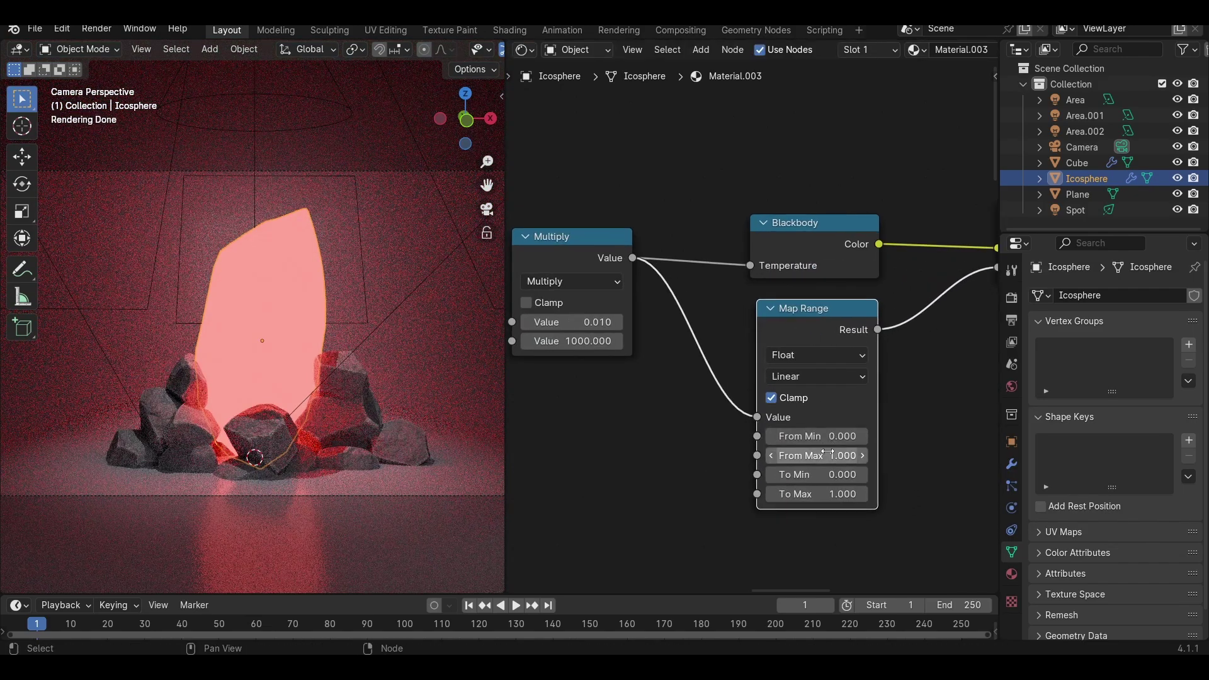
left_click(829, 452)
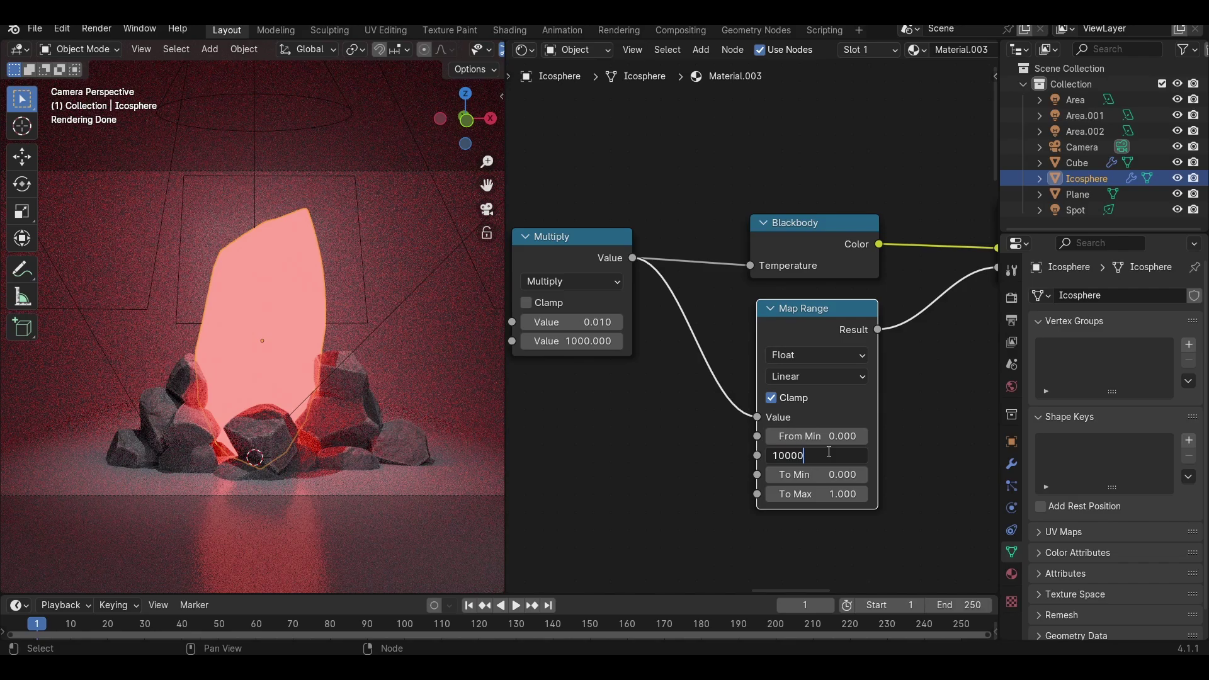
key("Return")
left_click_drag(614, 322, 581, 324)
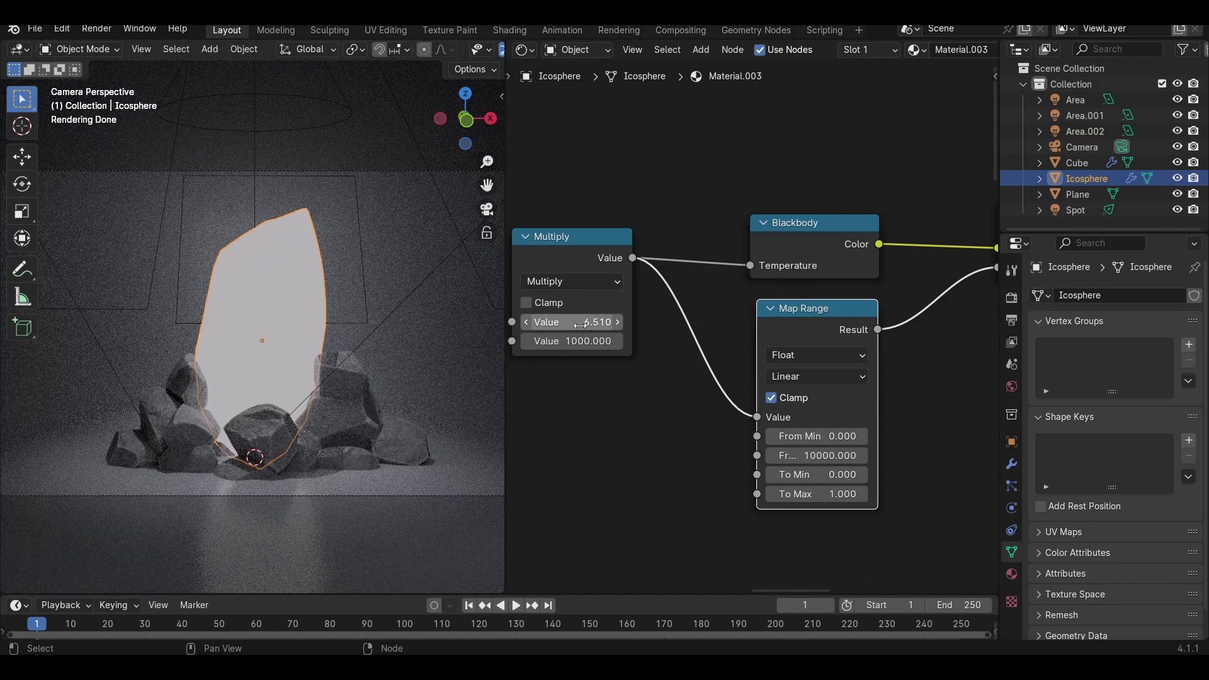
Step: Set the Map Range node's To Max to 10 and the Multiply node's first value to -0.790
left_click(829, 493)
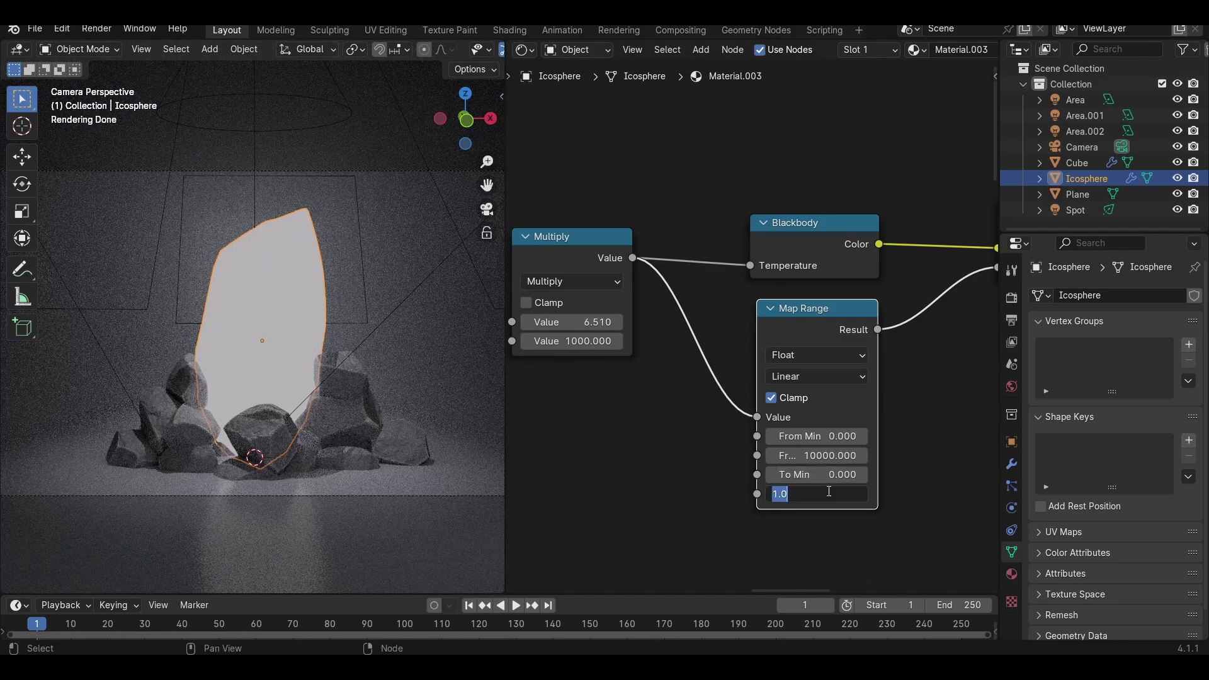
key("Return")
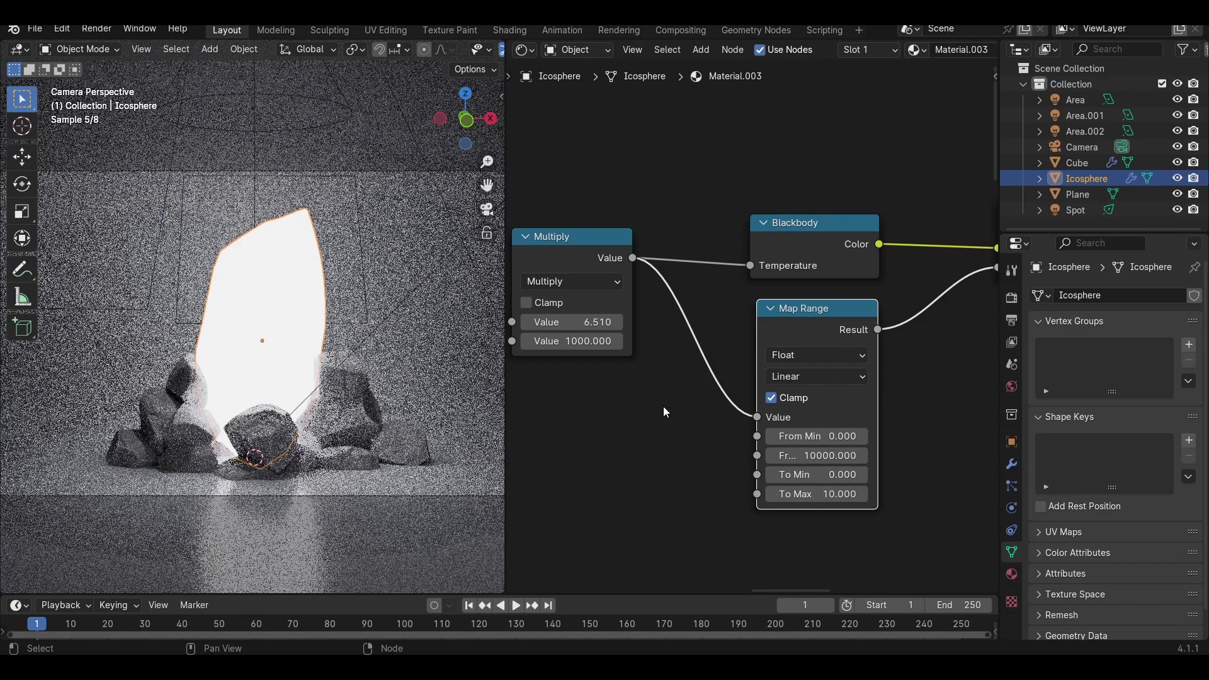
middle_click_drag(663, 406, 699, 412)
left_click_drag(628, 330, 595, 330)
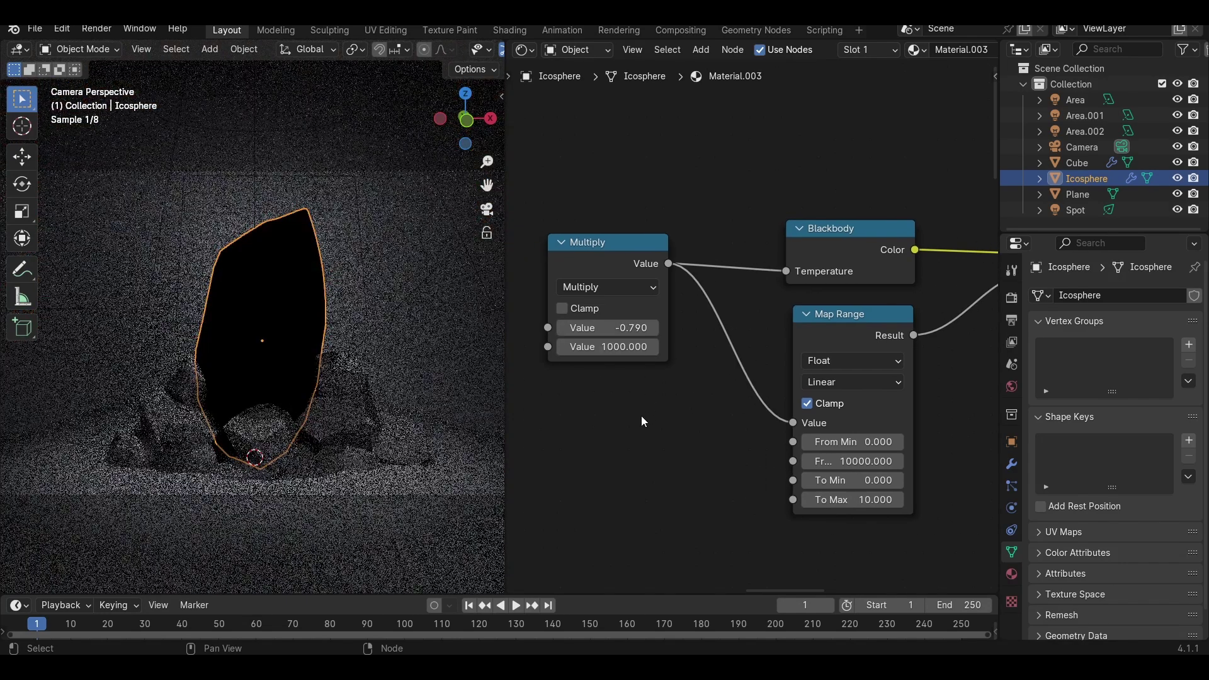
Step: Add a Noise Texture with Mapping and Texture Coordinate nodes, move it farther from the Mapping node, and preview it on the crystal
scroll(682, 431, "down", 4)
scroll(592, 365, "down", 2)
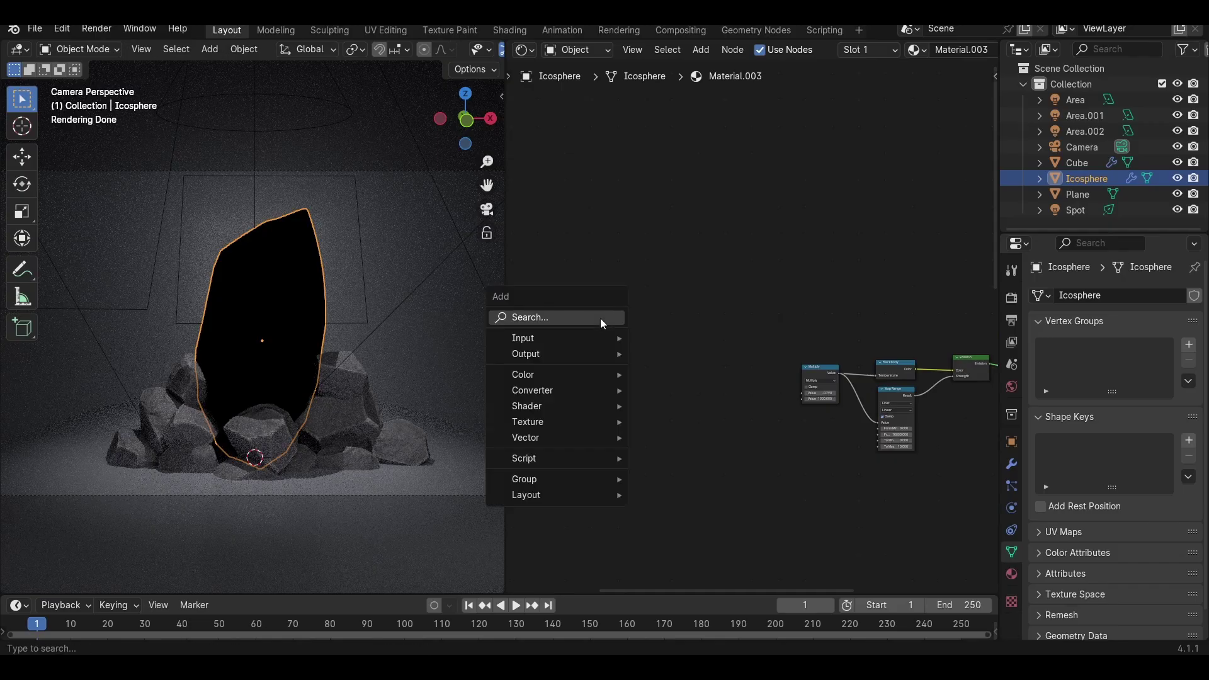
type("noi")
key("Return")
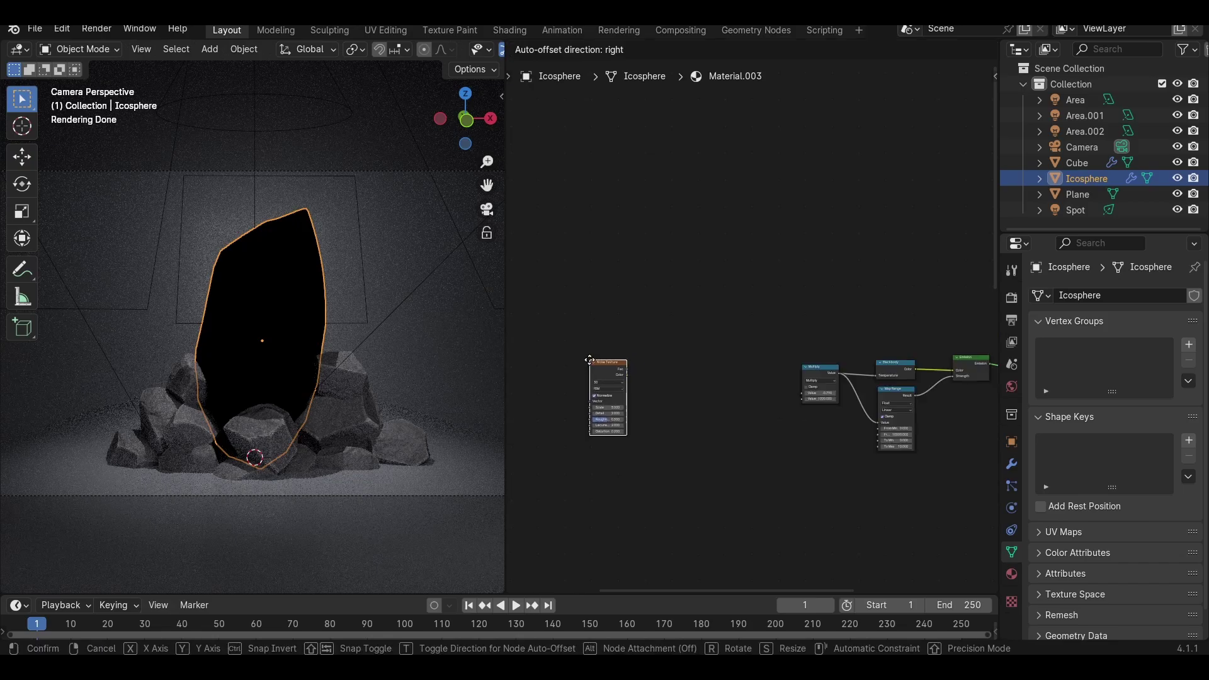
left_click(590, 359)
key("ctrl+t")
scroll(636, 384, "up", 4)
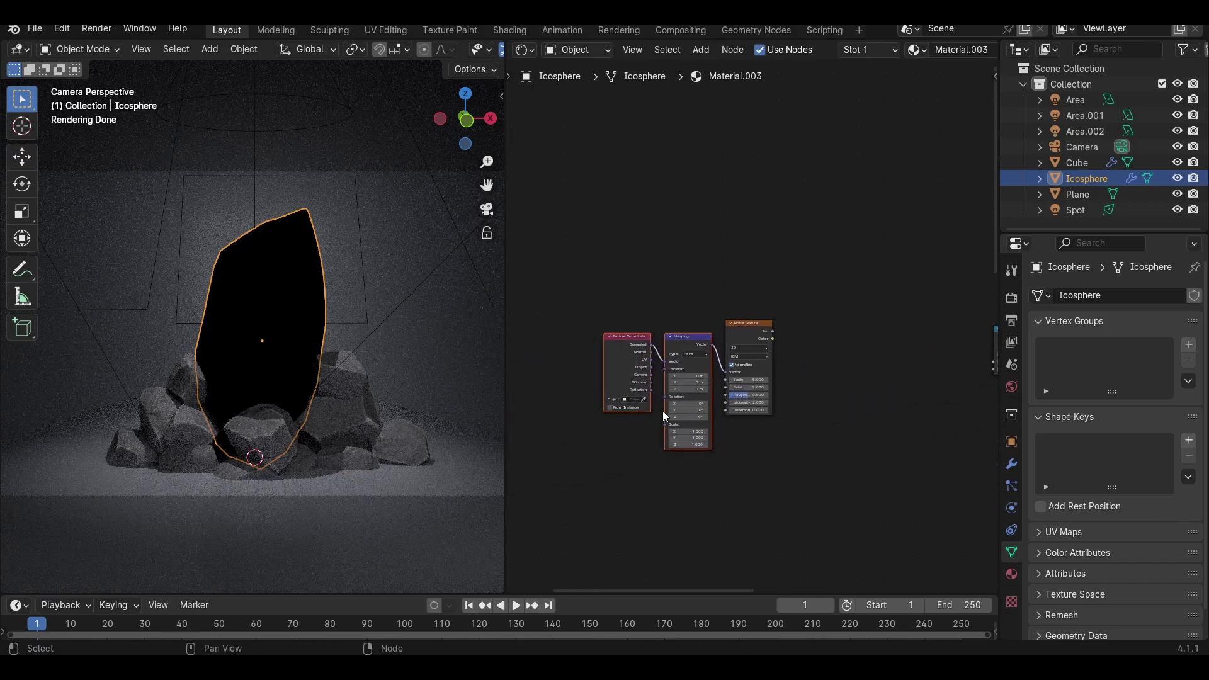
left_click_drag(768, 330, 792, 349)
left_click(769, 351, "ctrl+shift")
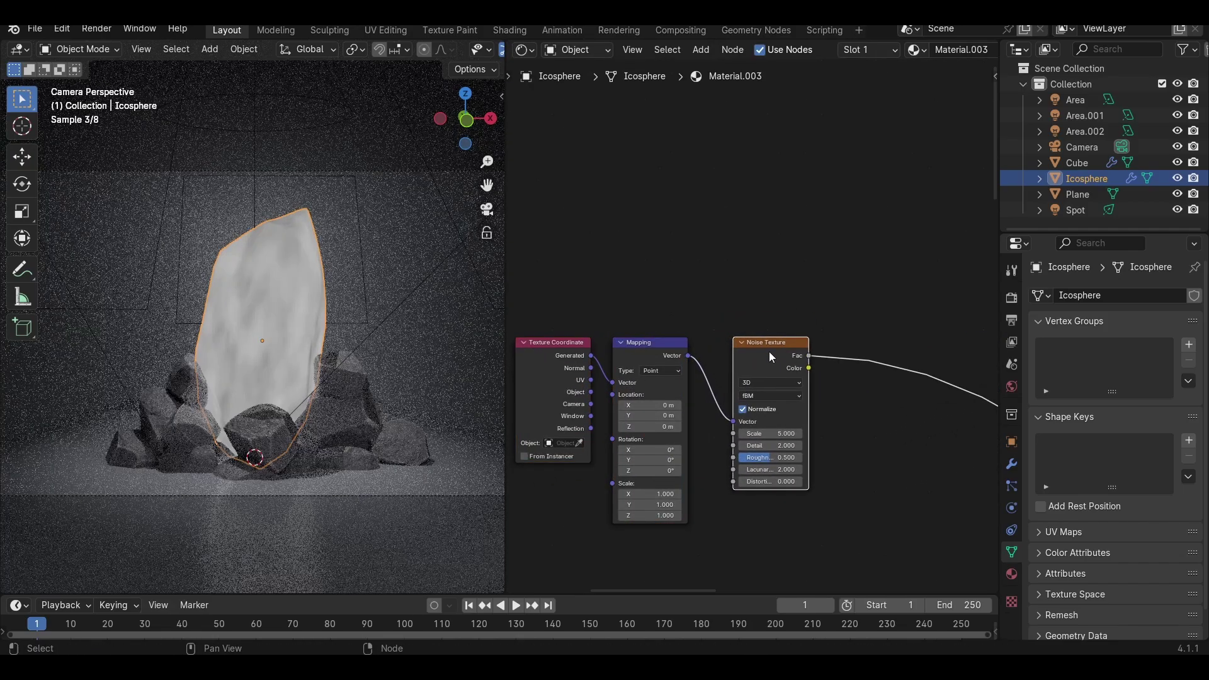
Step: Change the Noise Texture's type to Ridged Multifractal and set its Scale to 1.900
left_click(773, 396)
left_click(770, 433)
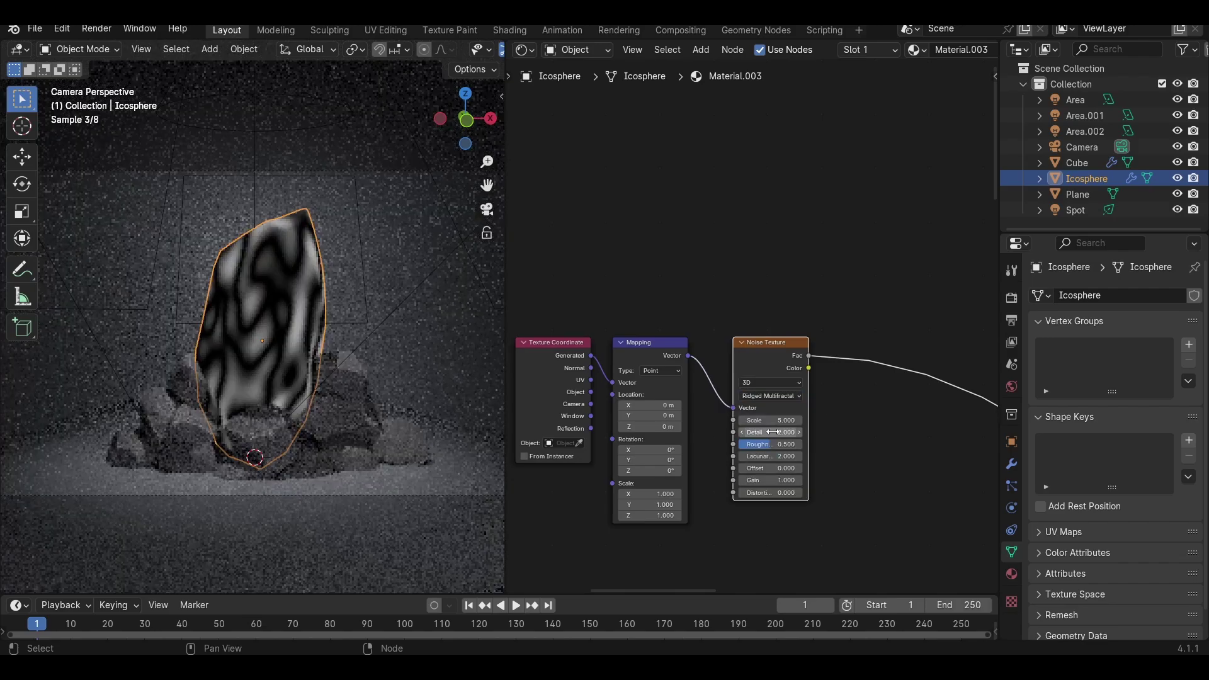
left_click_drag(781, 421, 743, 421)
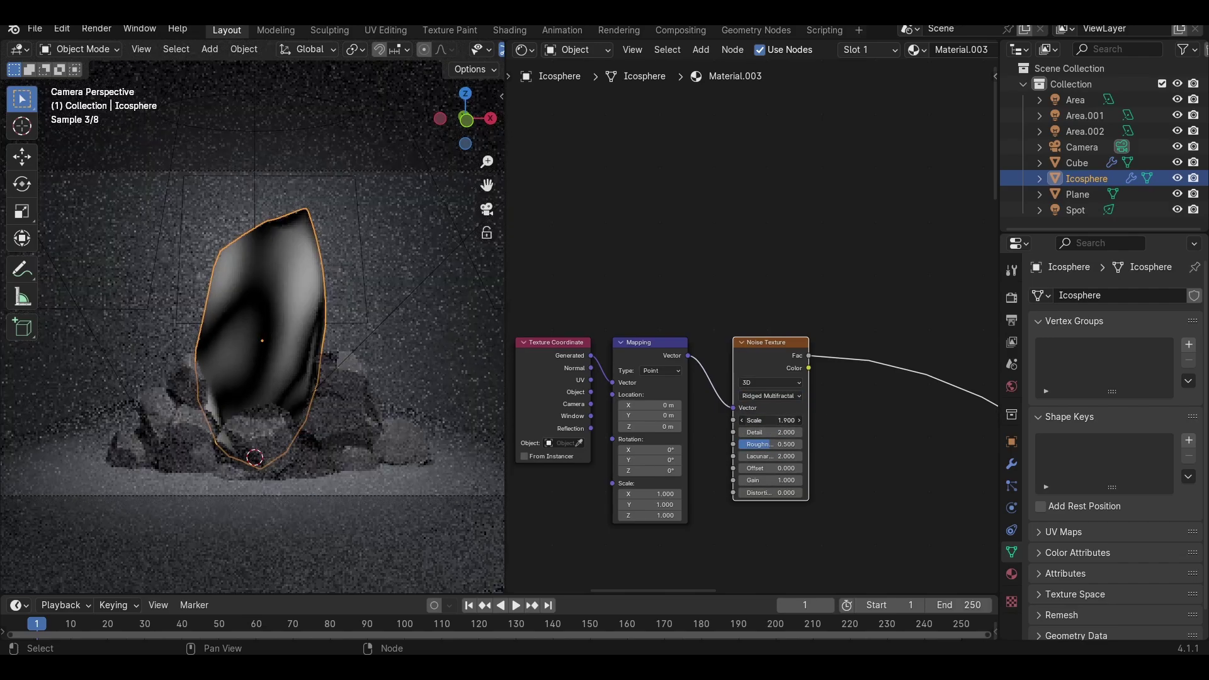
Step: Set the Noise Texture's Gain to 106.300, Detail to 15 and Lacunarity to 4.700
left_click_drag(769, 481, 807, 480)
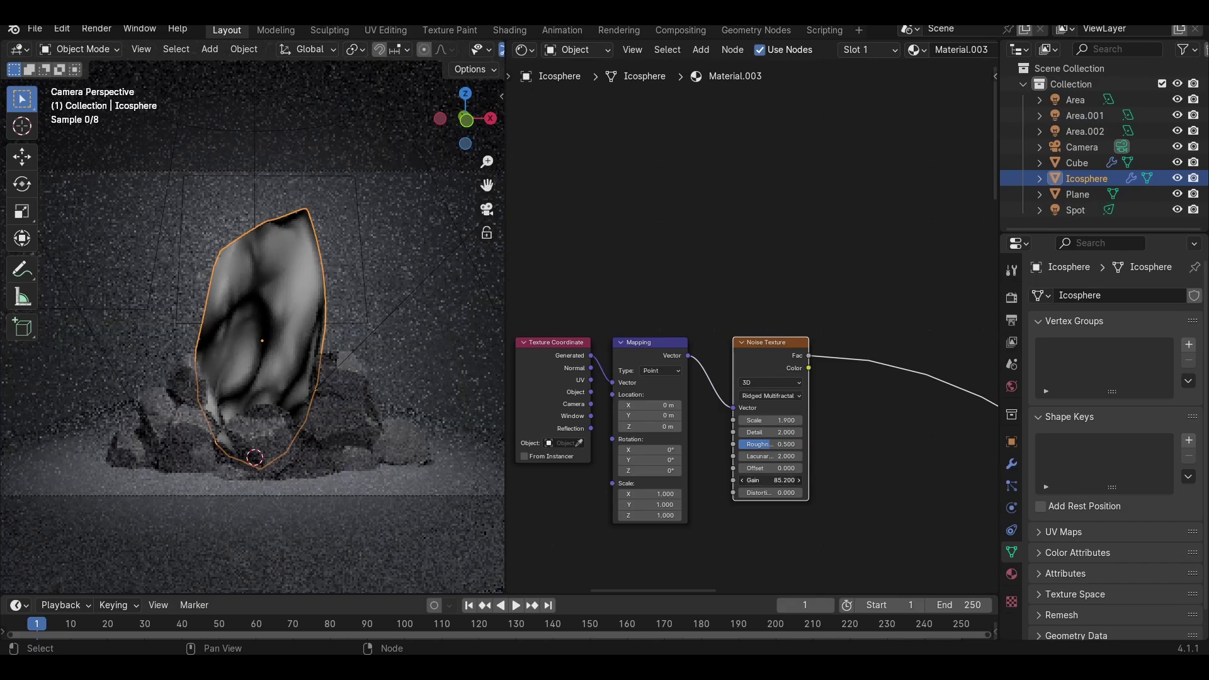
left_click_drag(763, 432, 813, 433)
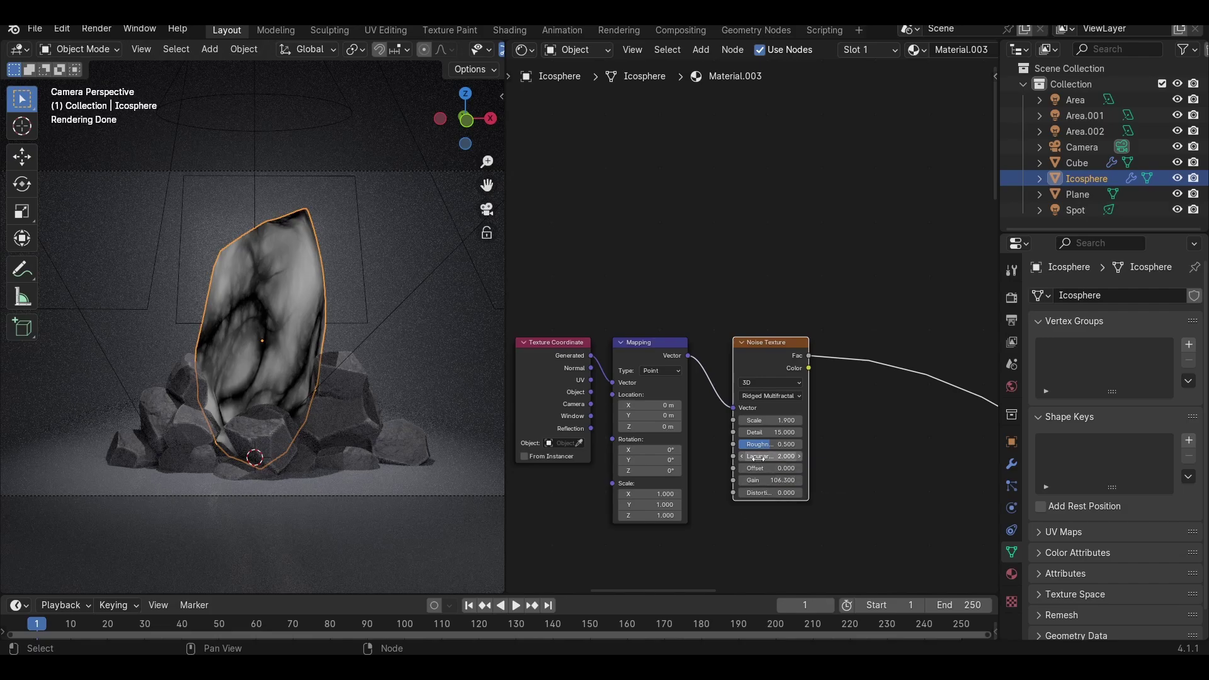
mouse_move(762, 456)
left_mouse_down()
mouse_move(819, 456)
mouse_move(747, 459)
left_mouse_up()
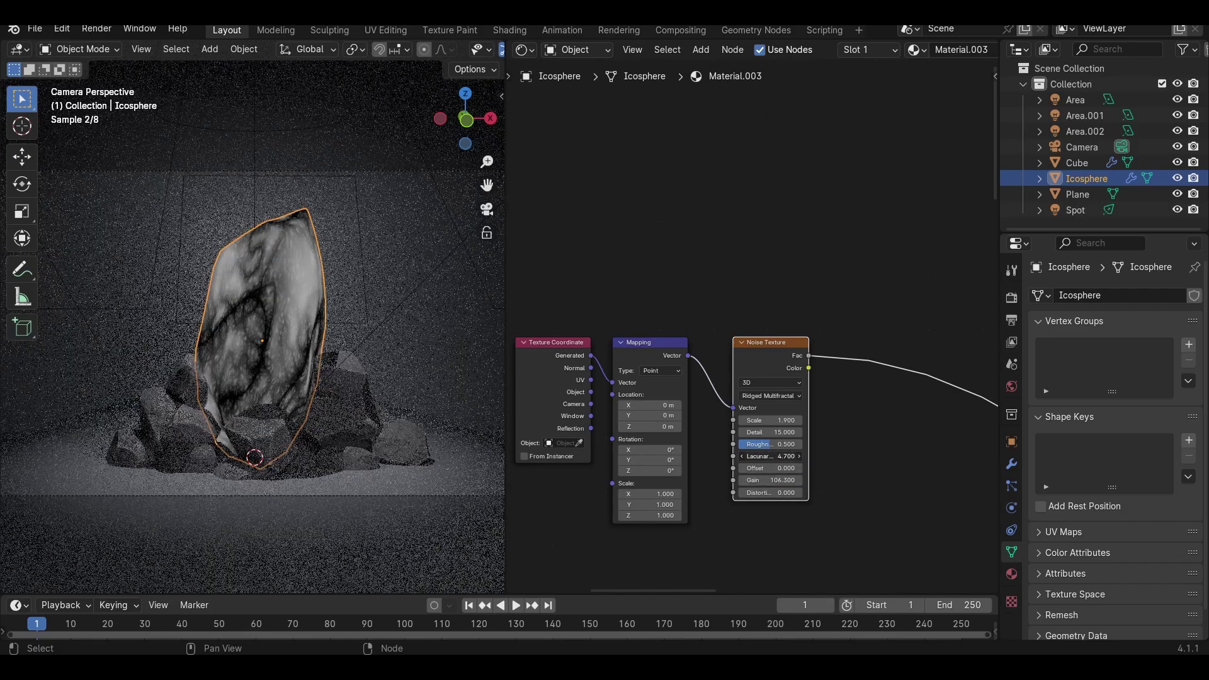
Step: Add an Ambient Occlusion node below the noise nodes, preview it on the crystal, and enable its Inside option
scroll(834, 400, "down", 4)
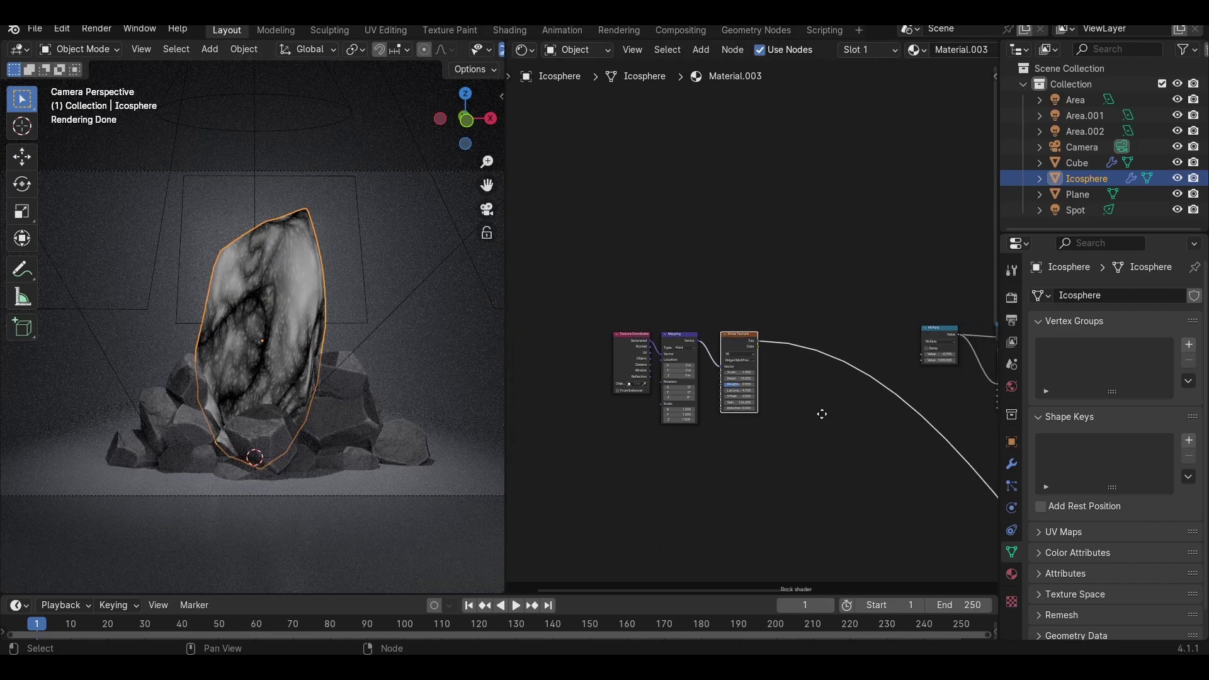
key("shift+a")
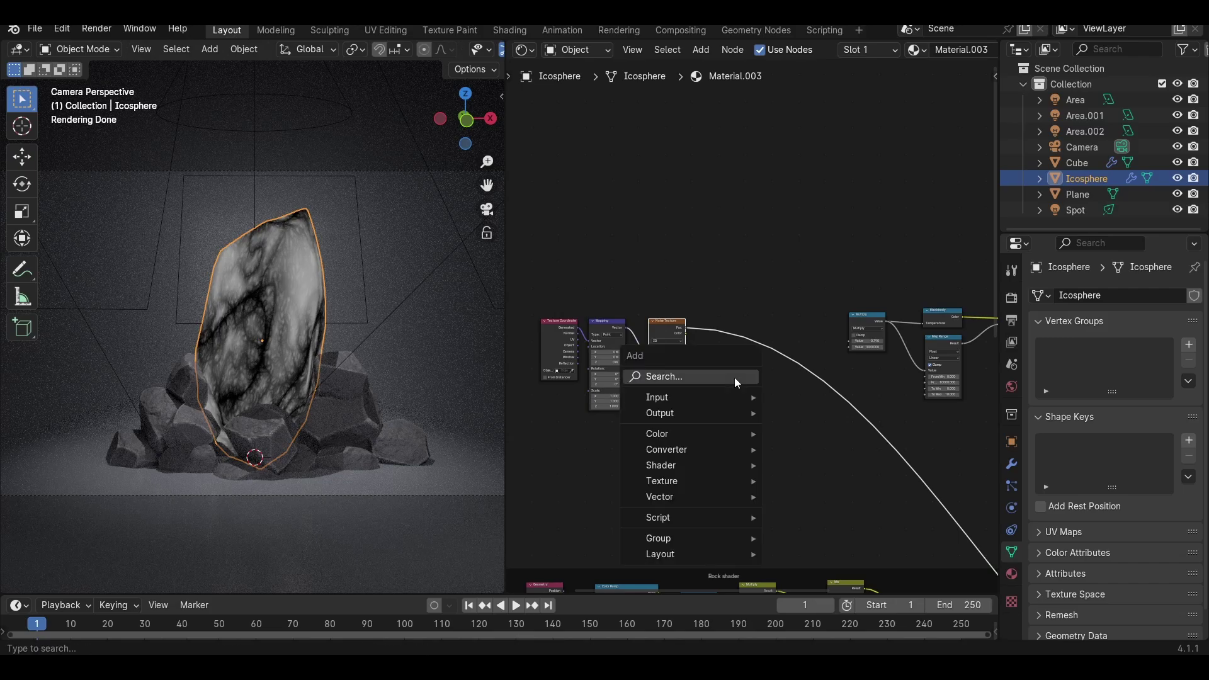
type("ao")
key("Return")
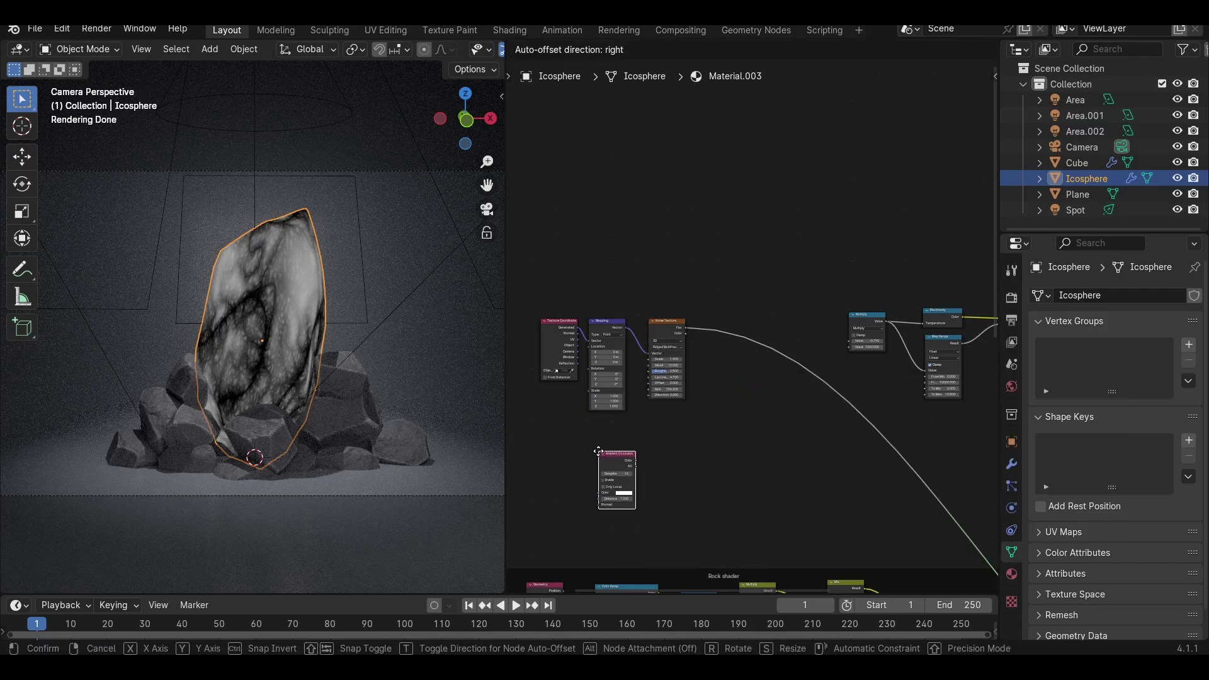
left_click(595, 451)
scroll(623, 457, "up", 3)
left_click(614, 432, "ctrl+shift")
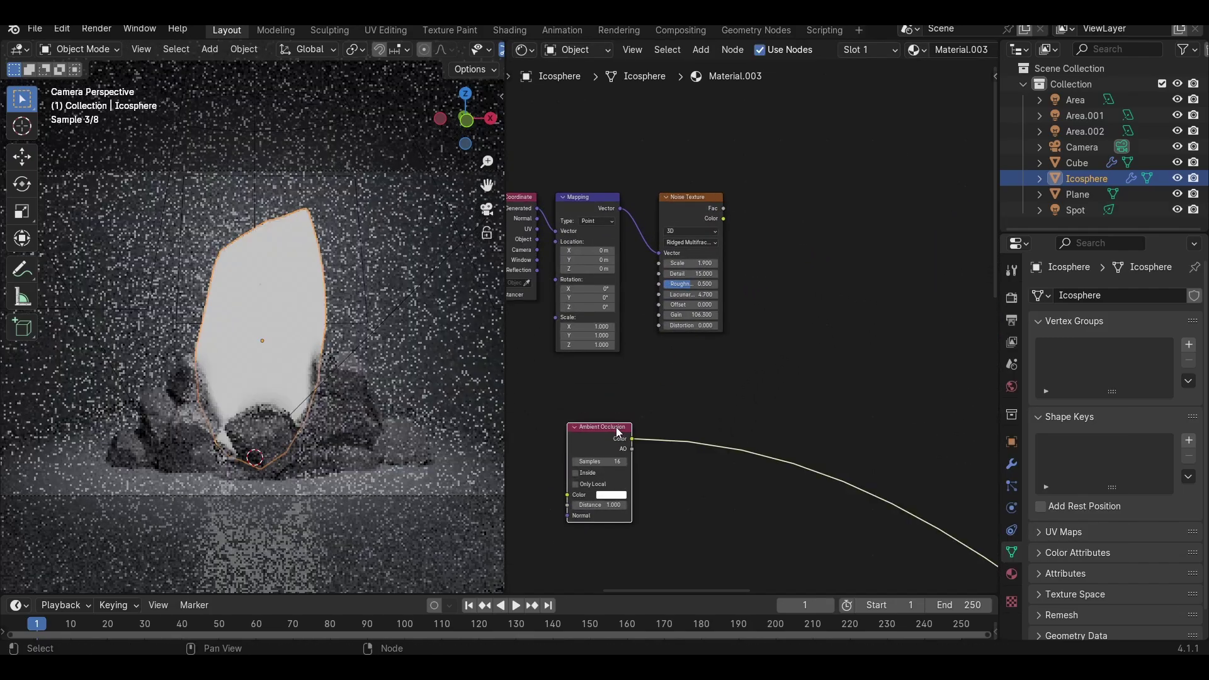
middle_click_drag(707, 432, 764, 376)
left_click(655, 420)
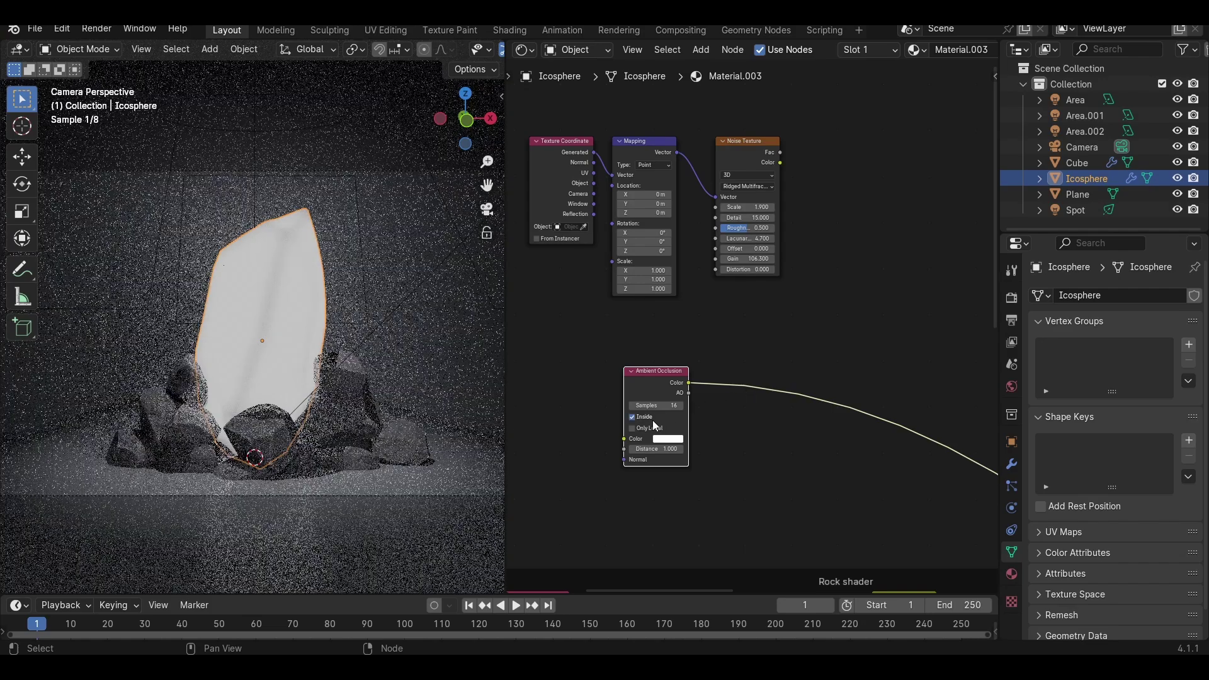
Step: Insert a Color Ramp after the Ambient Occlusion node, with Ease interpolation and the black stop at 0.851
key("shift+a")
type("ram")
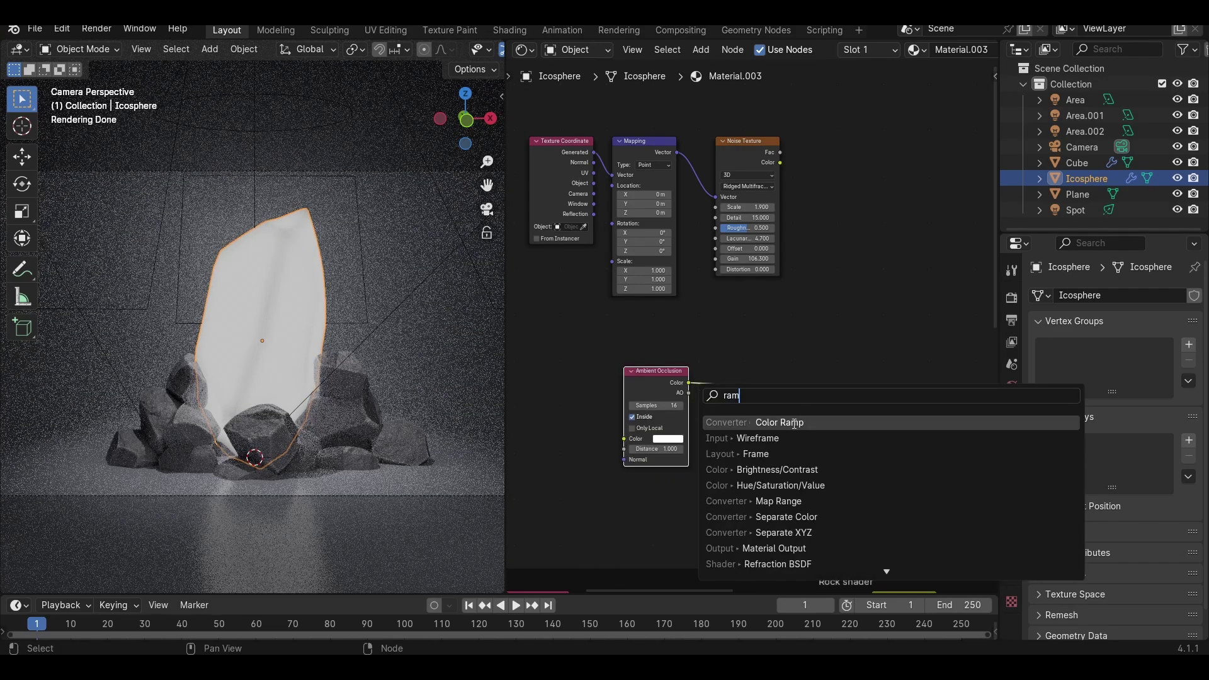
key("Return")
left_click(740, 413)
left_click_drag(750, 427, 837, 439)
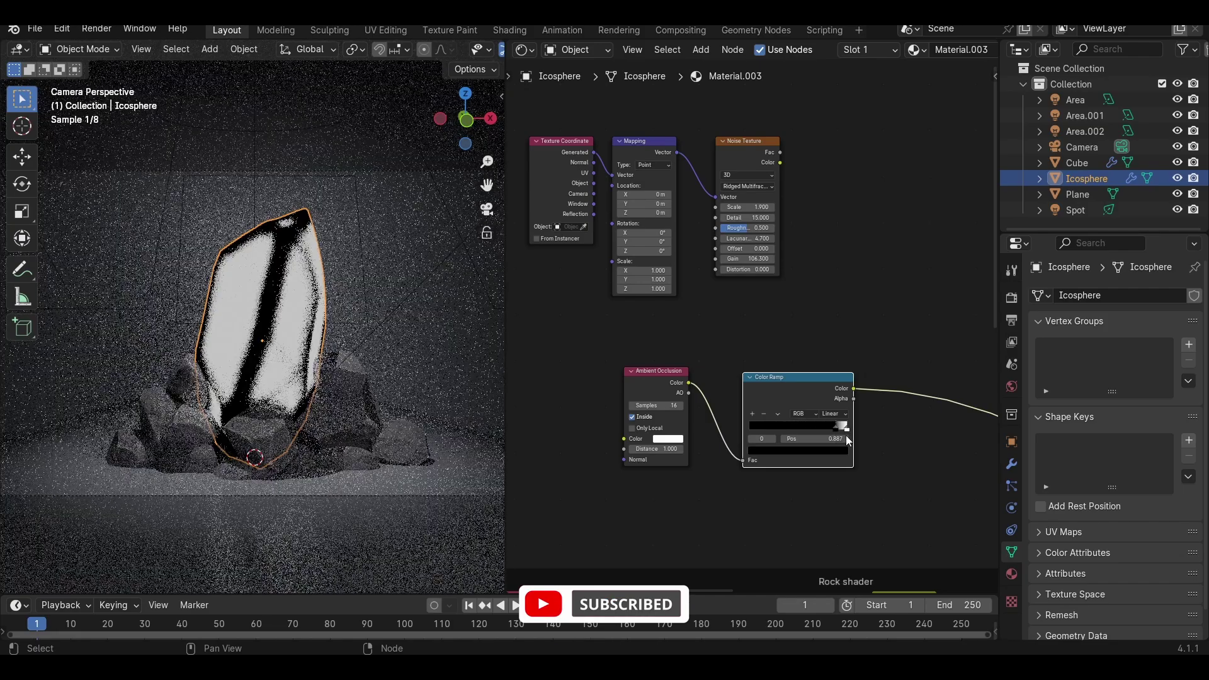
left_click(832, 415)
left_click(846, 436)
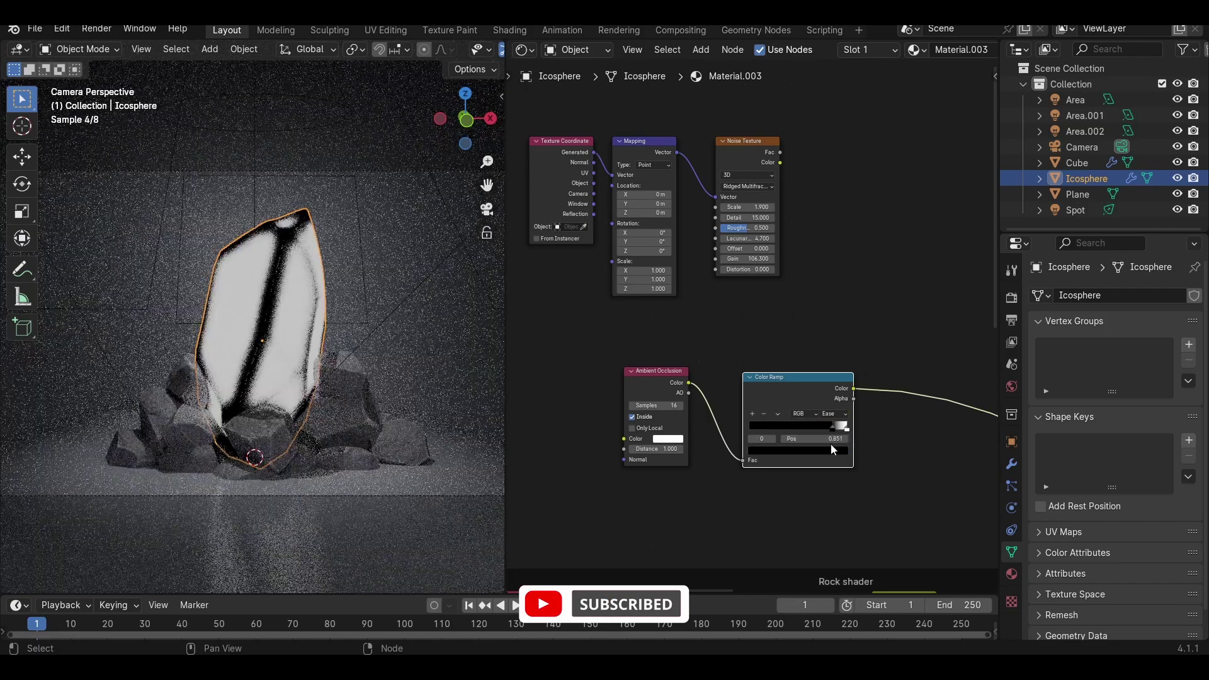
Step: Set the Ambient Occlusion Distance to 1.700 and move the Color Ramp's black stop to 0.767
scroll(818, 435, "up", 2)
mouse_move(595, 470)
left_mouse_down("shift")
mouse_move(586, 470)
mouse_move(611, 470)
mouse_move(601, 472)
left_mouse_up("shift")
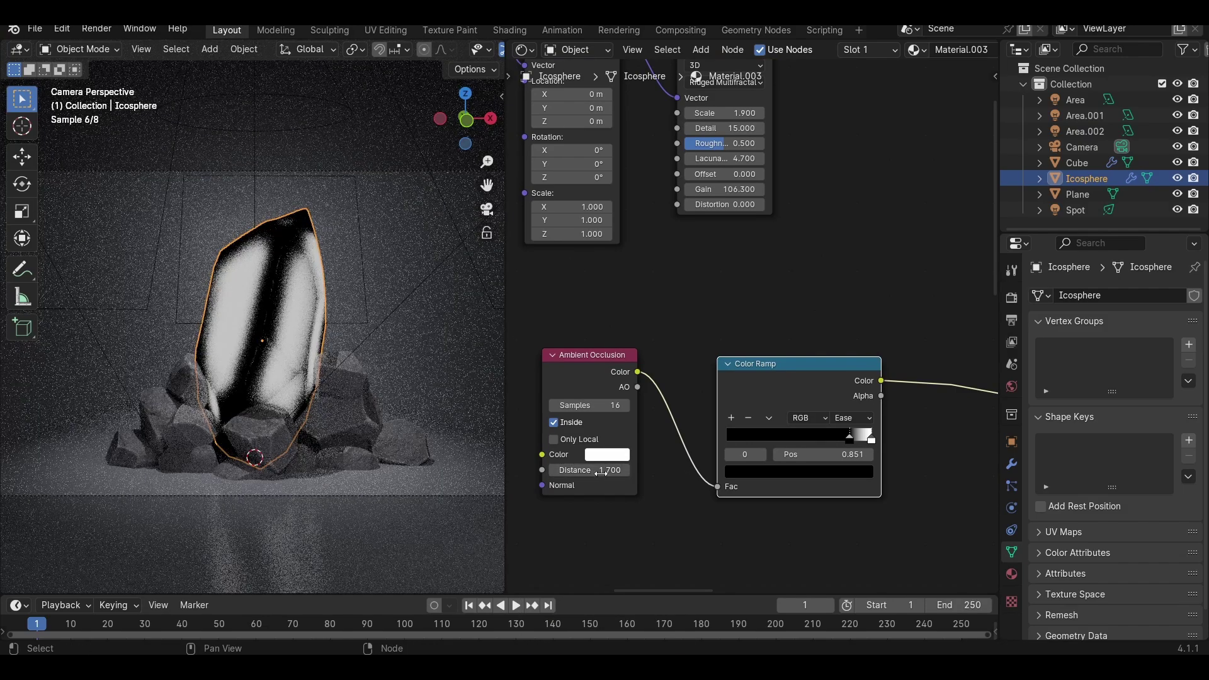
left_click_drag(854, 442, 836, 442)
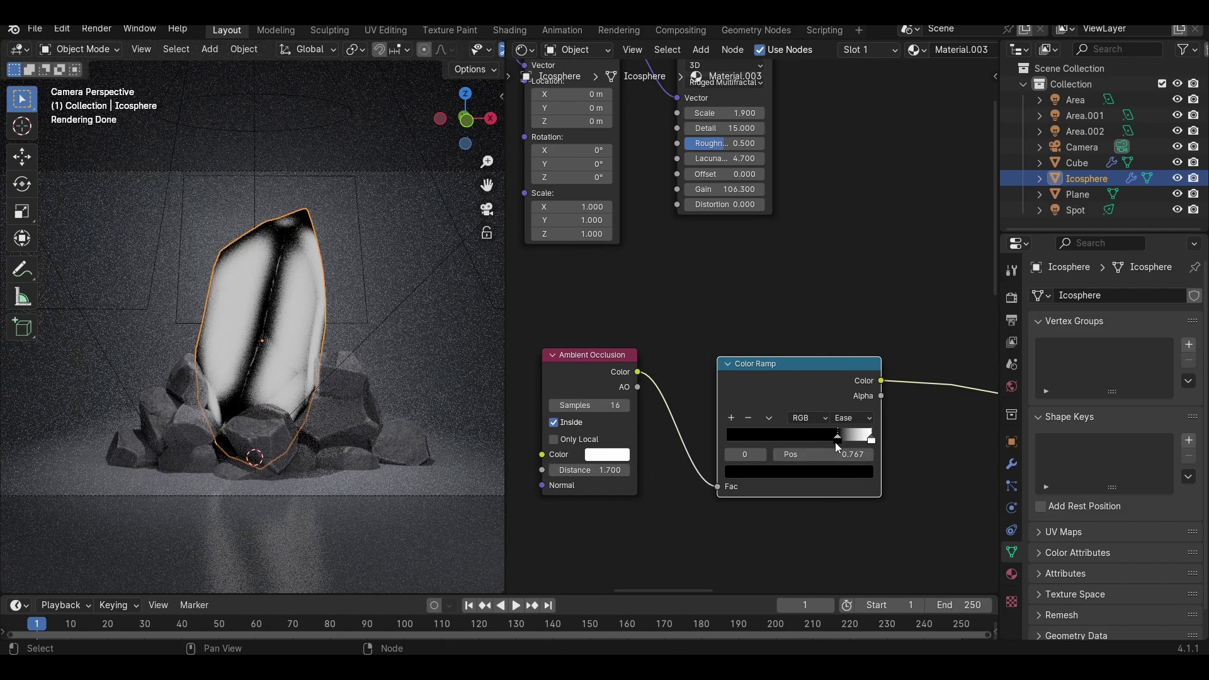
Step: Add a color Mix node, connect the Noise Texture's Fac to A and the Color Ramp's Color to B, and preview it
scroll(719, 345, "down", 5)
key("shift+a")
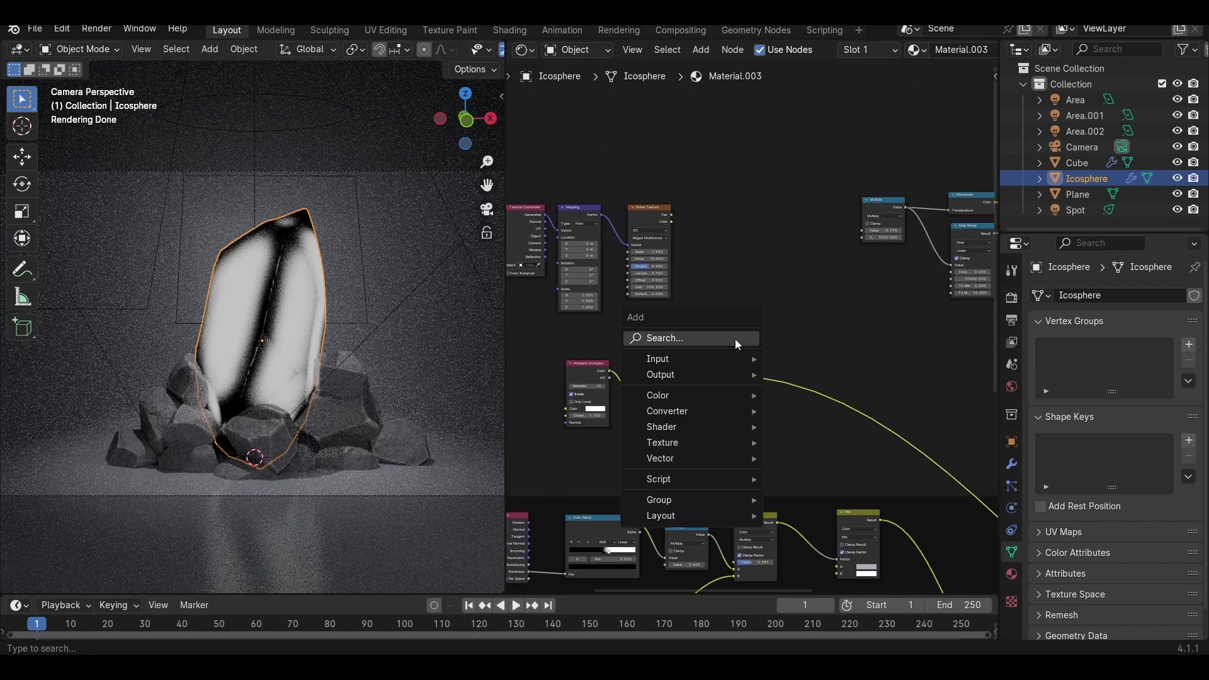
type("mix")
key("Return")
left_click(727, 259)
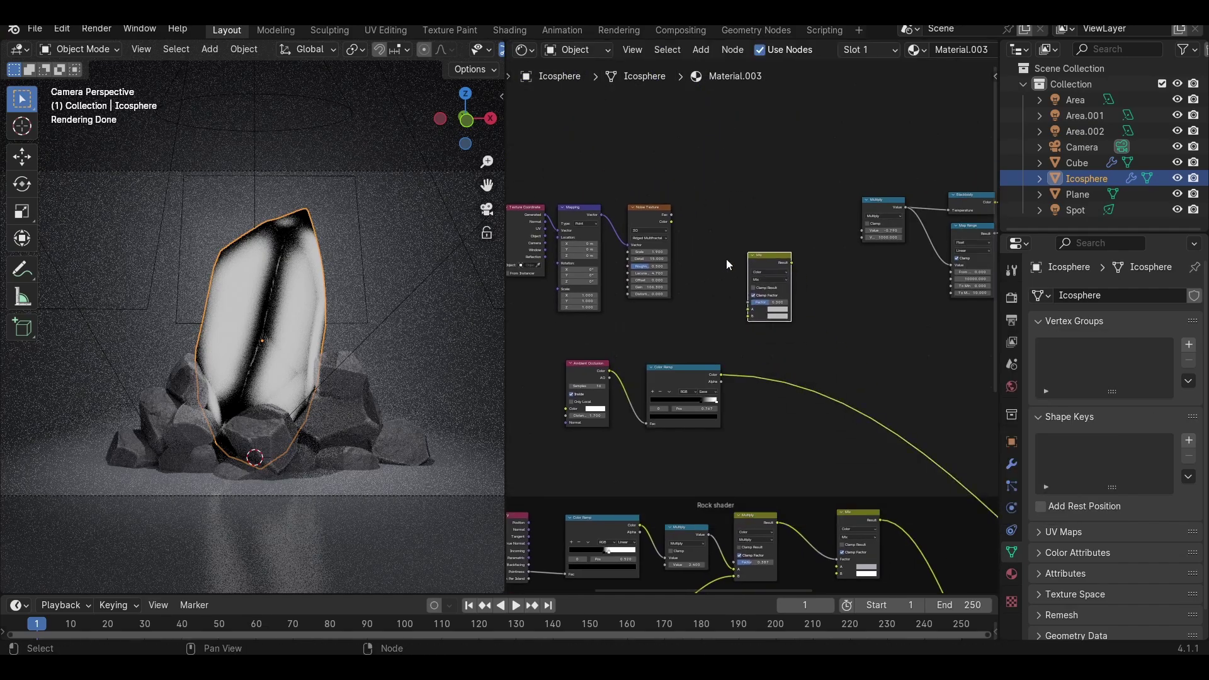
left_click_drag(671, 215, 747, 310)
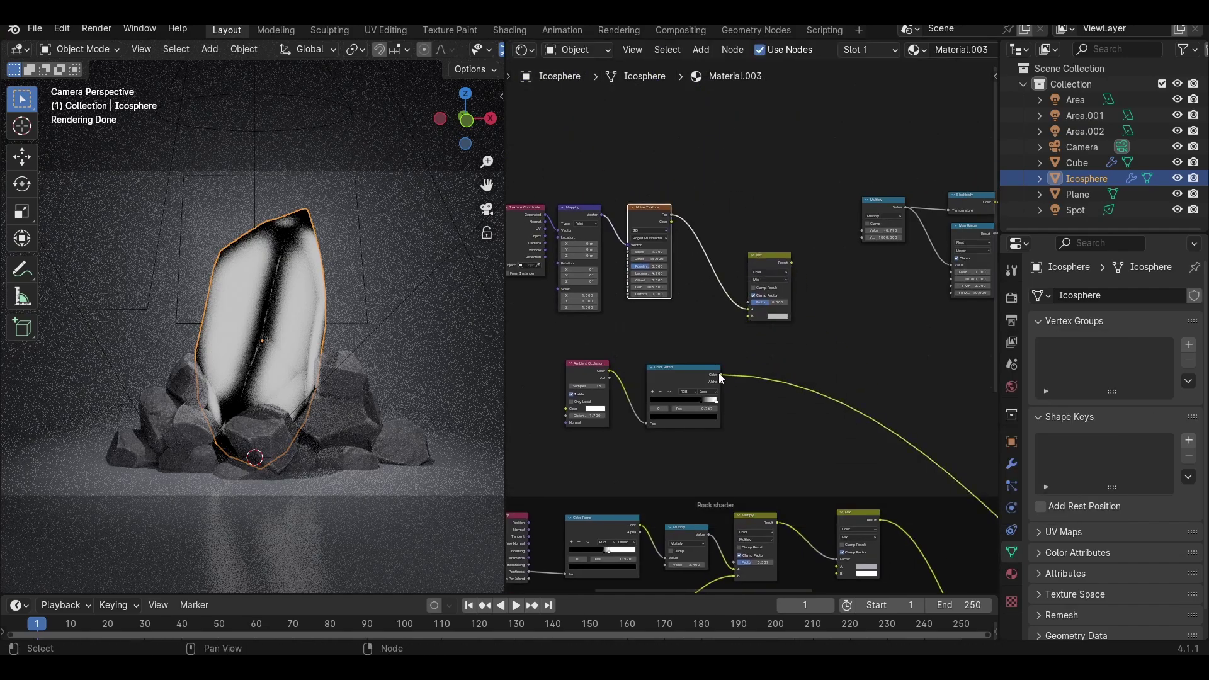
left_click_drag(721, 374, 750, 314)
left_click(764, 257, "ctrl+shift")
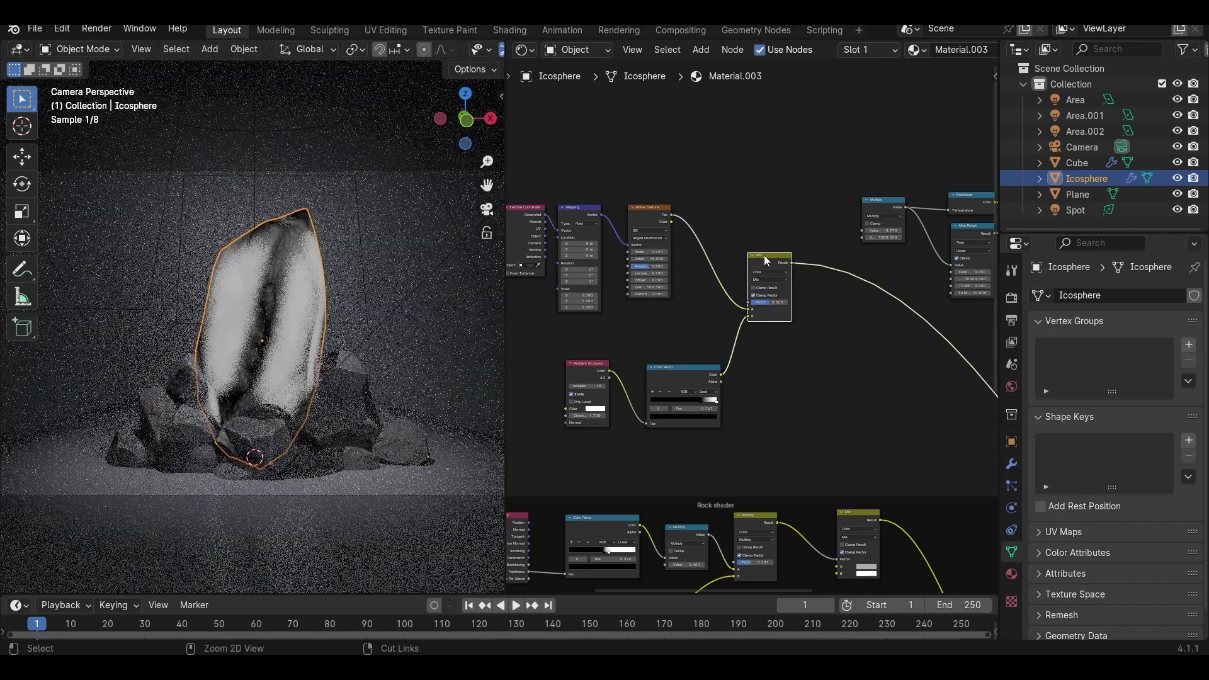
Step: Change the Mix node's blend mode to Multiply and set its Factor to 1.000
scroll(776, 294, "up", 2)
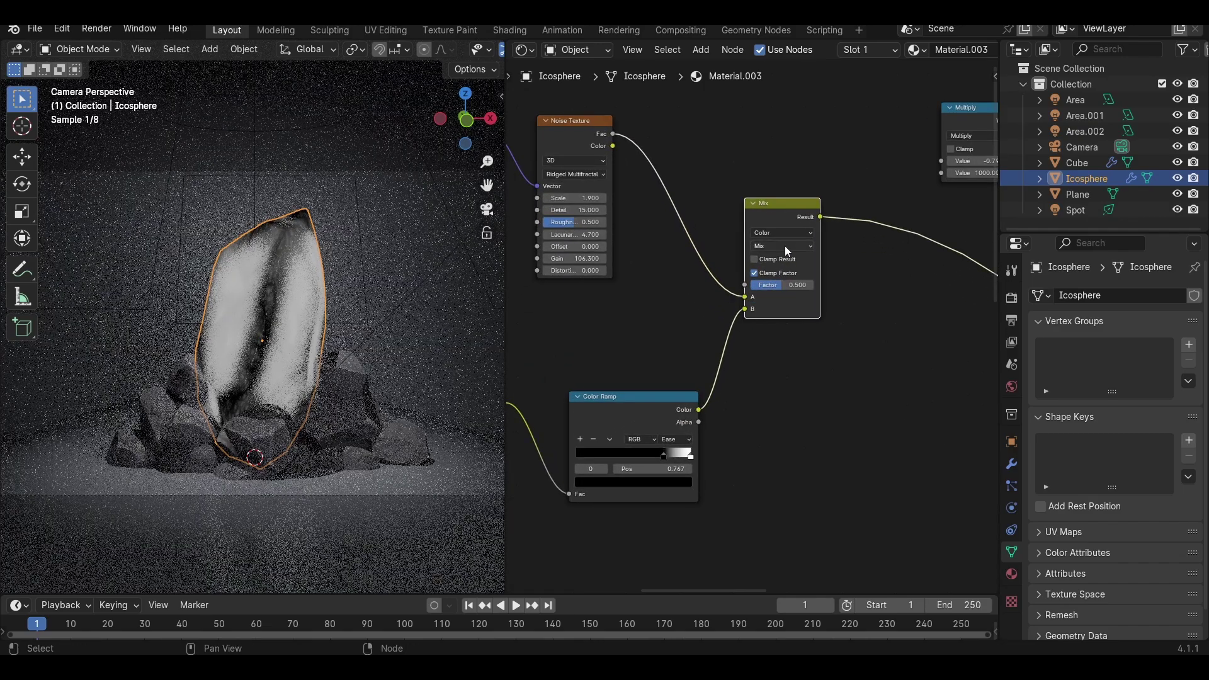
left_click(785, 246)
left_click(787, 298)
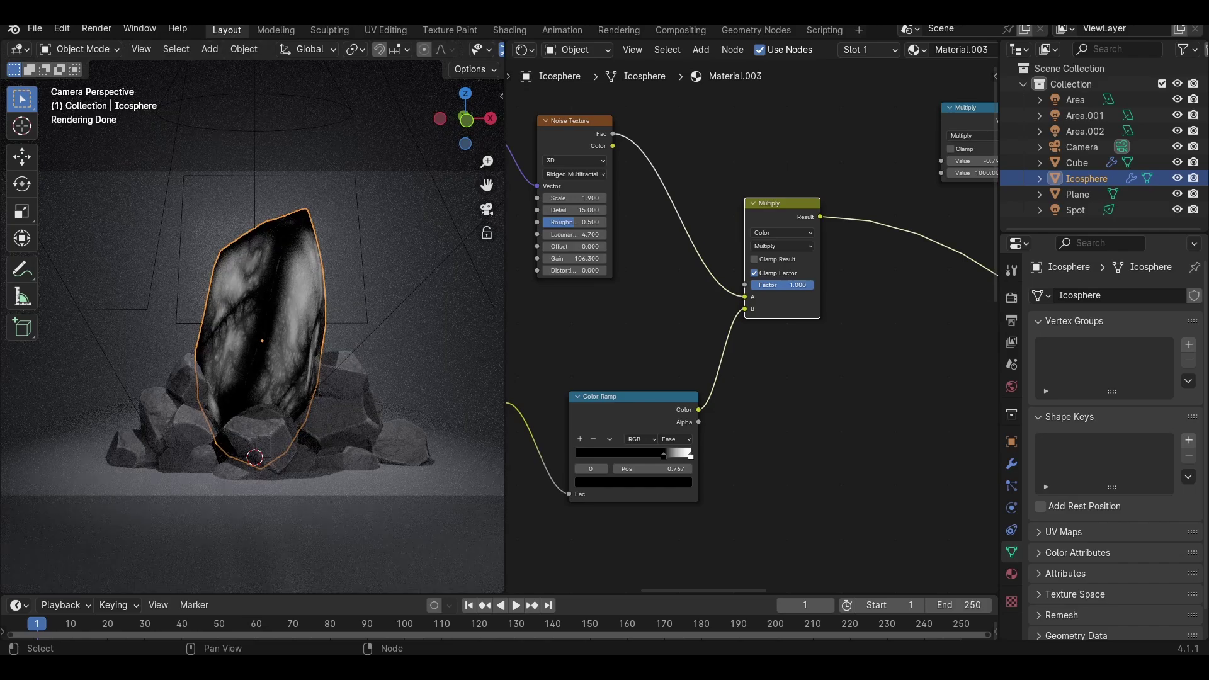
Step: Duplicate the math Multiply node that feeds the Blackbody node and place the copy above the original
middle_click_drag(847, 347, 658, 417)
scroll(727, 379, "down", 2)
left_click(671, 240)
scroll(713, 223, "up", 5)
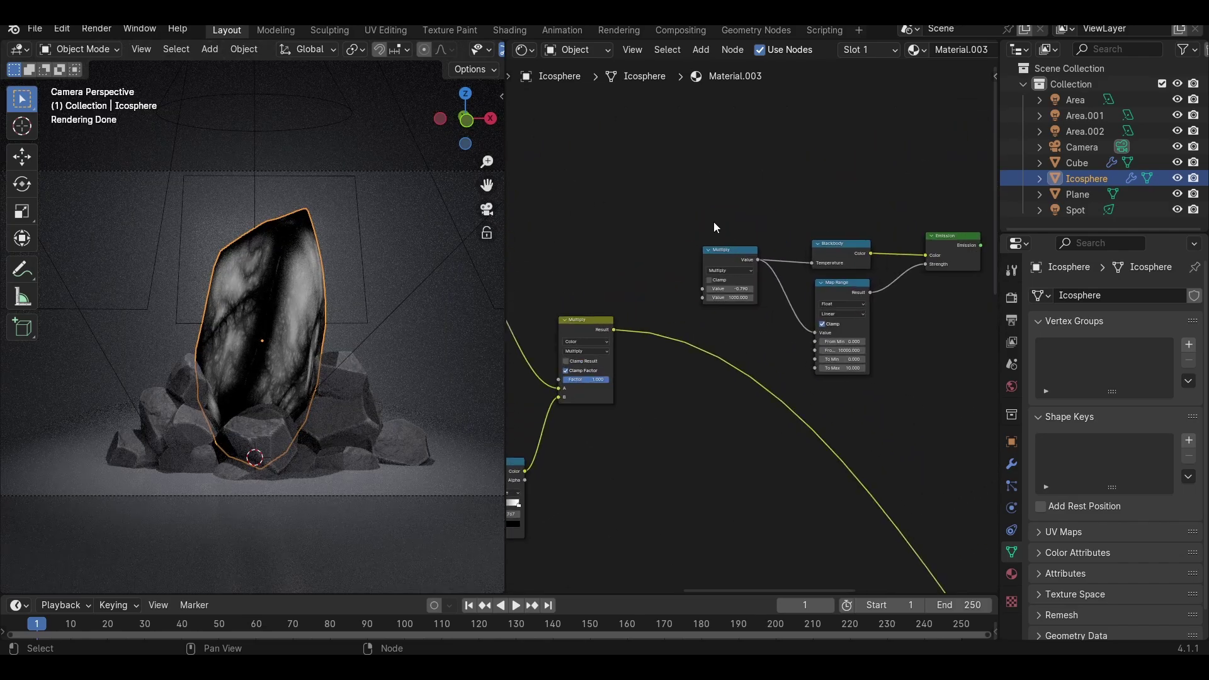
middle_click_drag(713, 228, 714, 306)
key("shift+a")
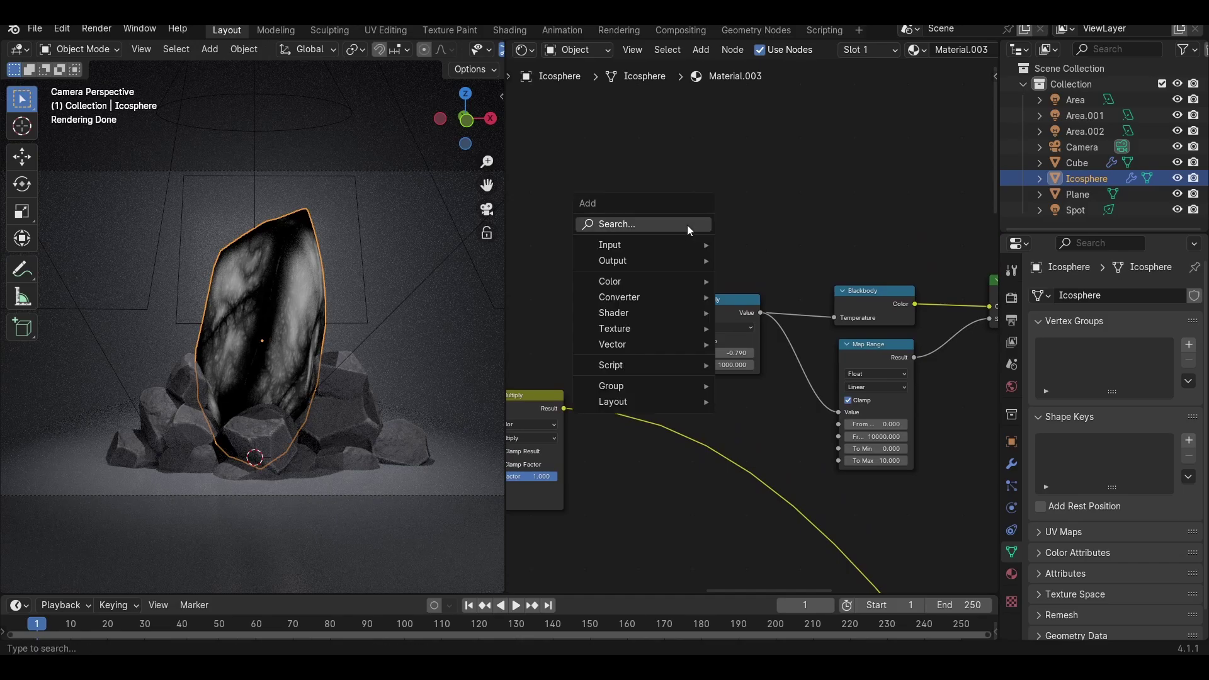
key("Escape")
left_click(723, 297)
key("shift+d")
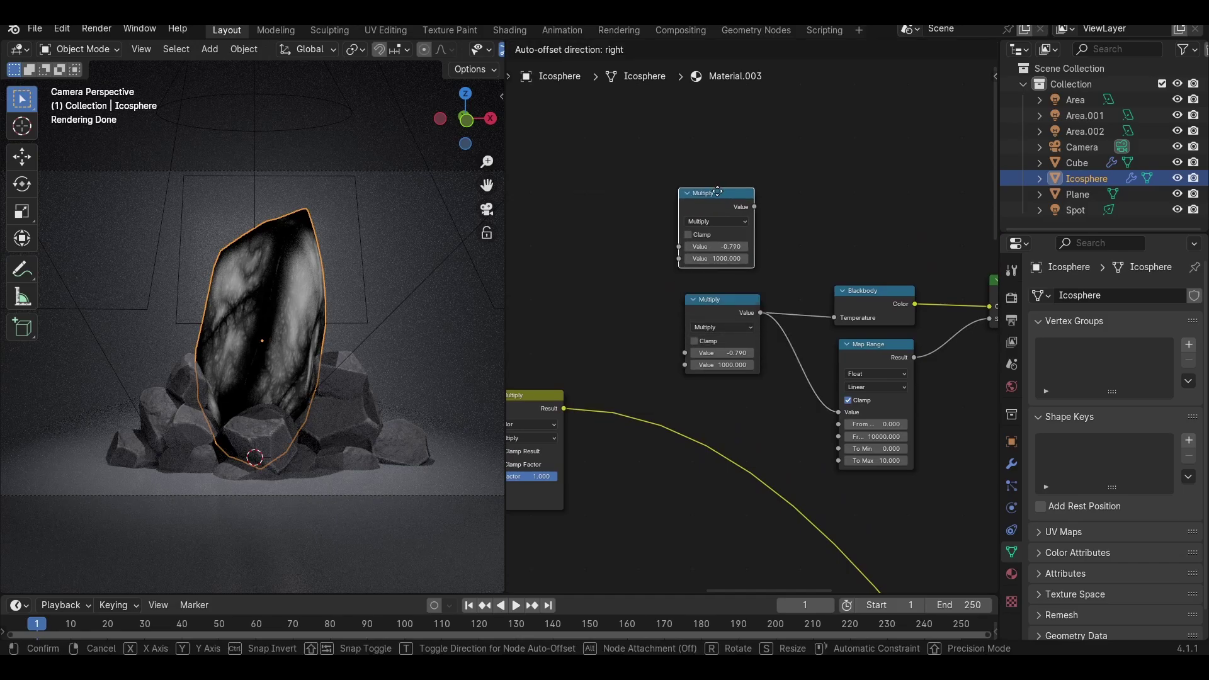
left_click(721, 190)
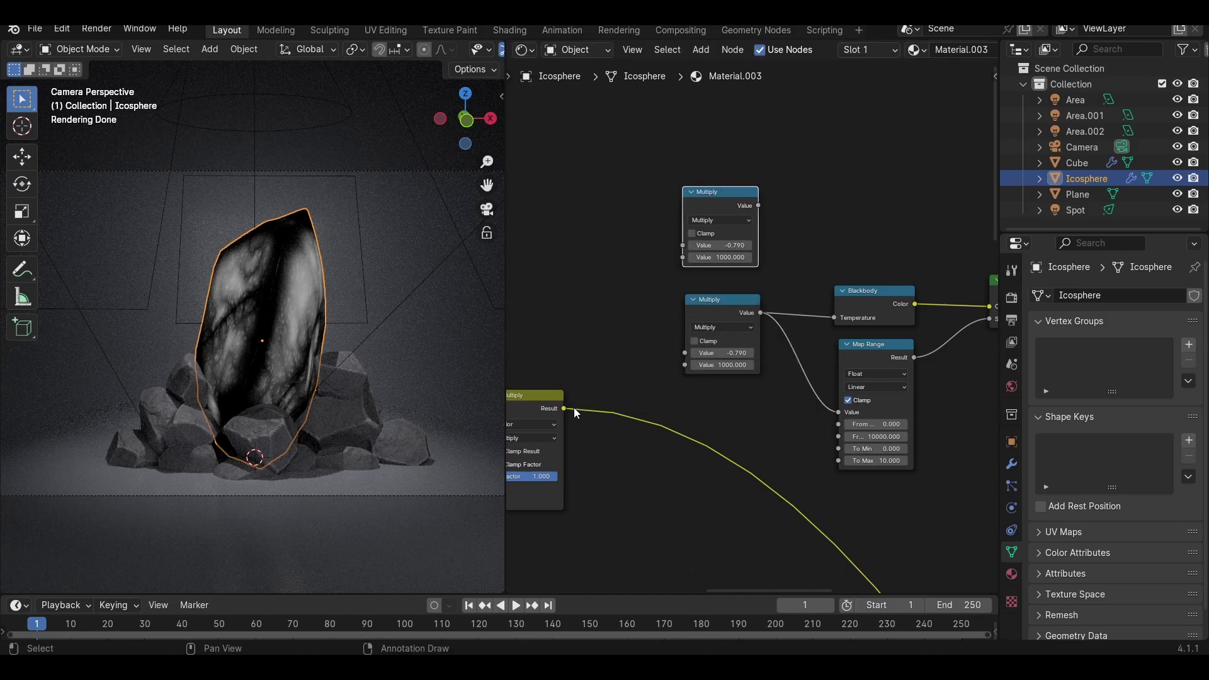
Step: Multiply the colour Mix result by the original Multiply node's output in the duplicate, and feed it into the Blackbody Temperature and Map Range Value
left_click_drag(573, 407, 578, 390)
left_click_drag(679, 249, 681, 247)
left_click_drag(722, 193, 781, 189)
key("ctrl+z")
left_click_drag(761, 312, 682, 257)
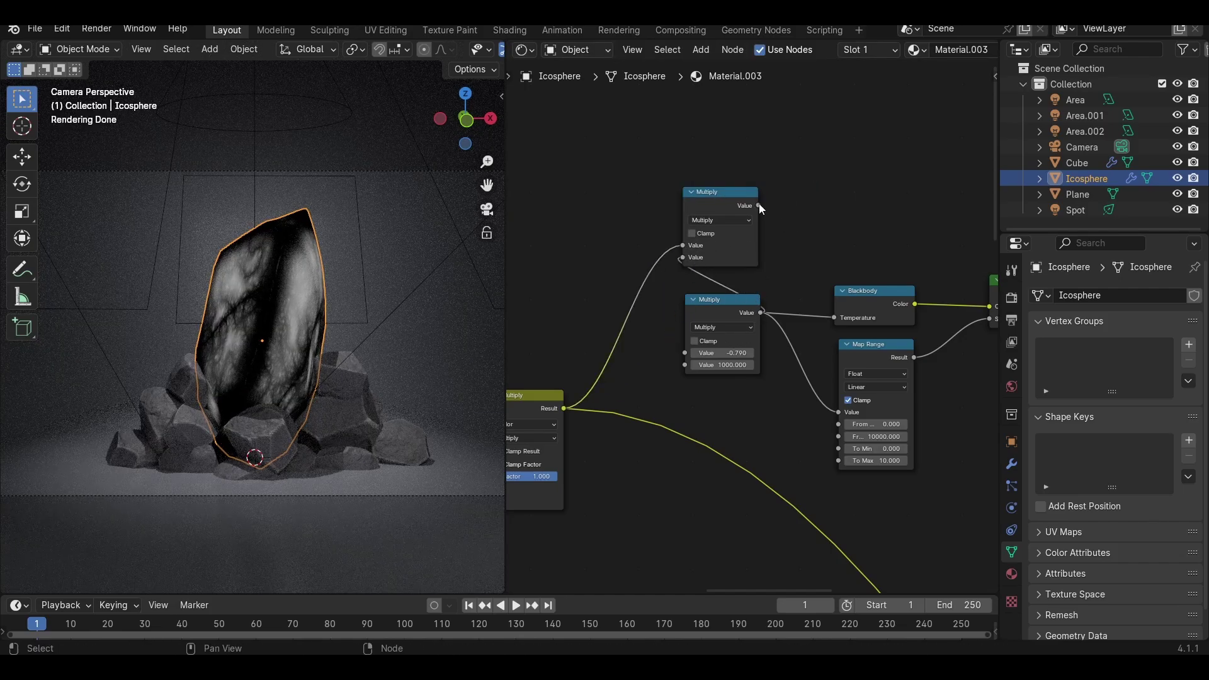
left_click_drag(831, 316, 833, 317)
left_click_drag(832, 417, 592, 244)
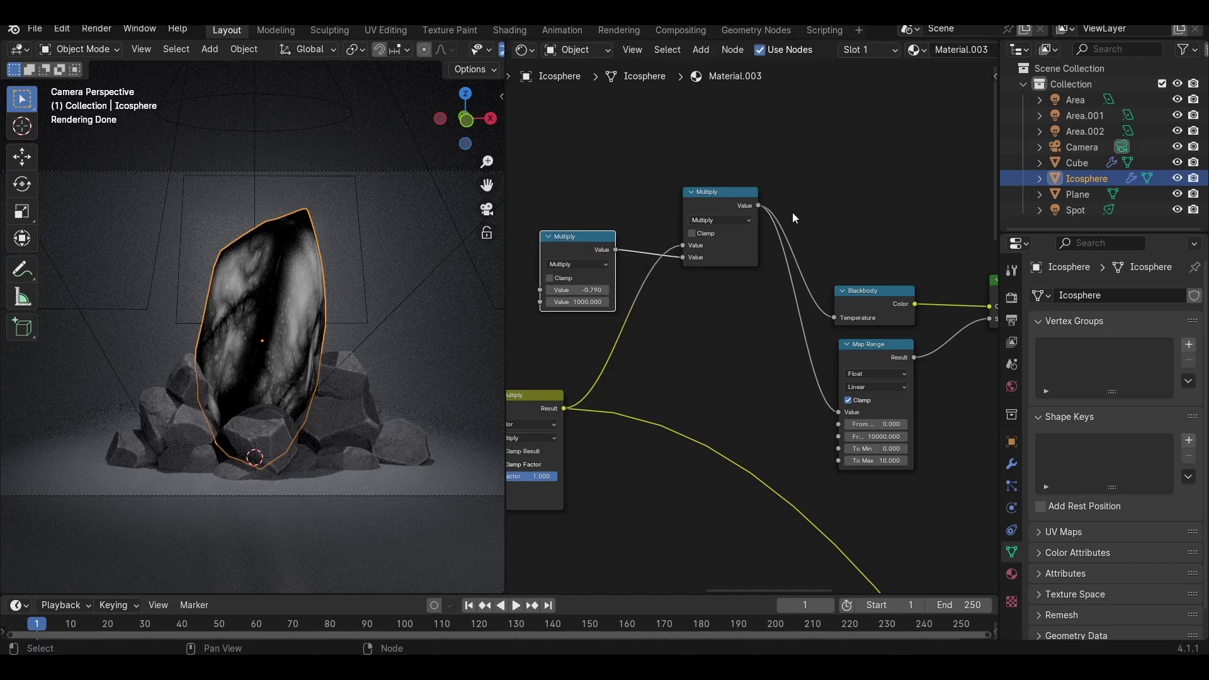
Step: Preview the Emission shader and set the first Value of the original math Multiply node to 3.510
middle_click_drag(920, 256, 967, 276)
left_click(852, 279, "ctrl+shift")
left_click_drag(623, 287, 689, 287)
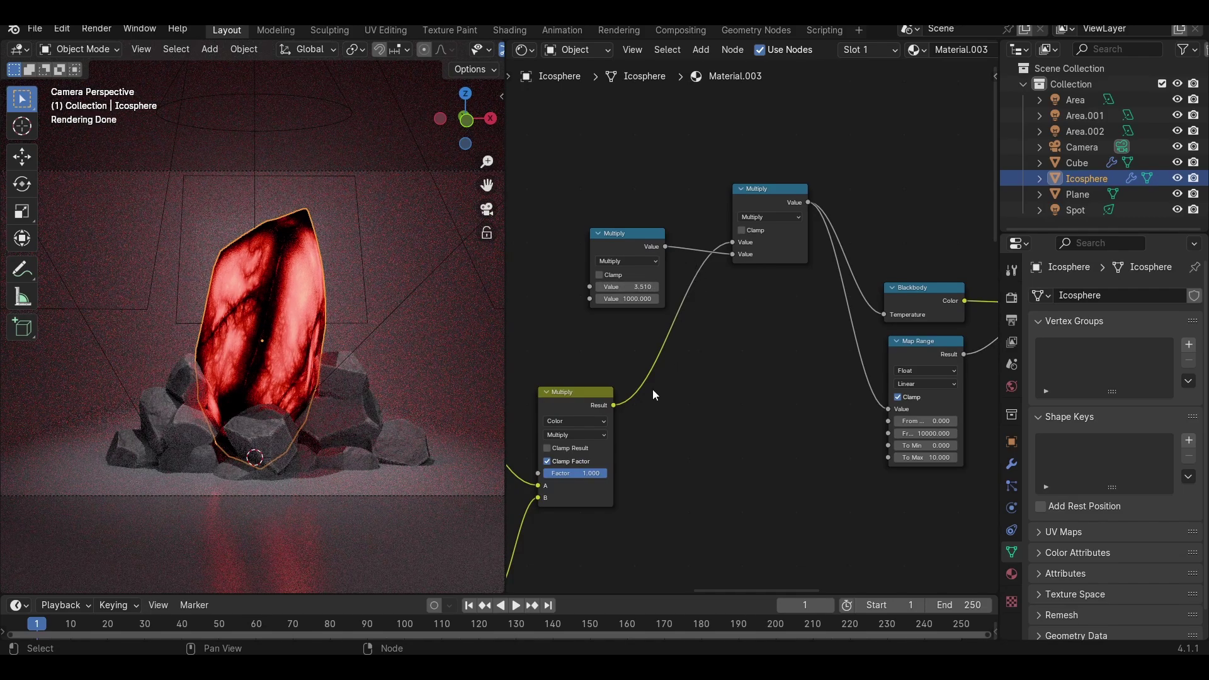
Step: Lower the Factor of the colour Multiply node that combines the noise and occlusion to 0.813
middle_click_drag(653, 395, 845, 301)
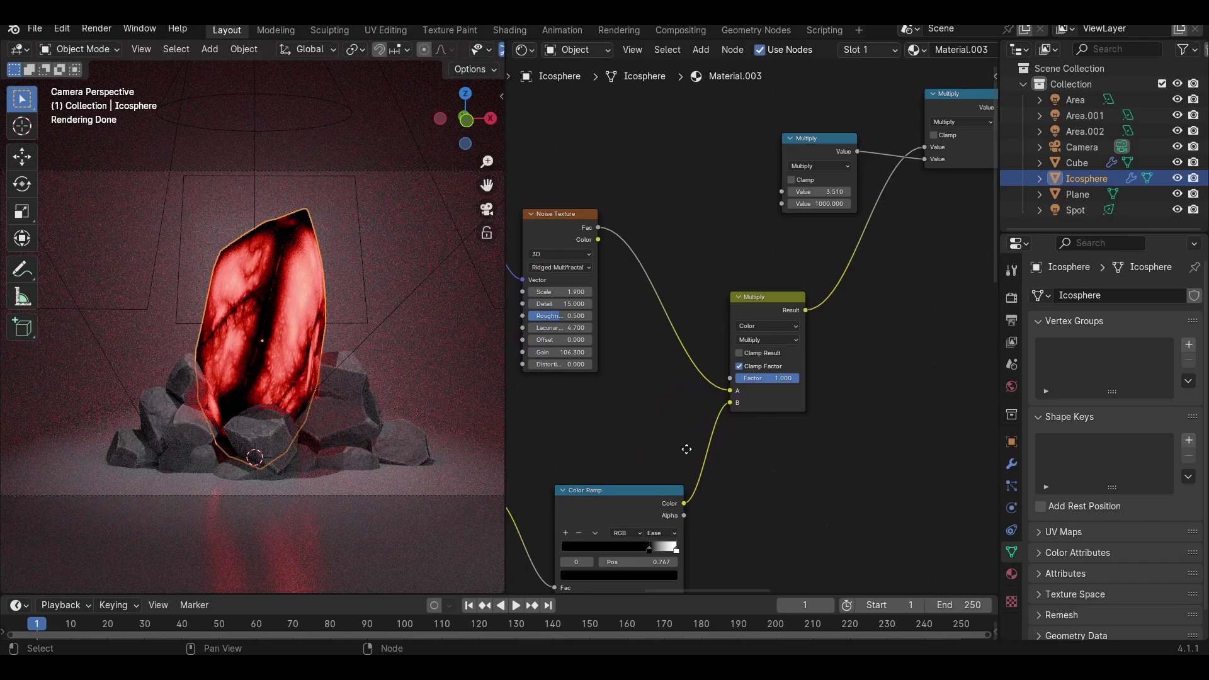
middle_click_drag(687, 449, 758, 420)
left_click_drag(863, 348, 856, 349)
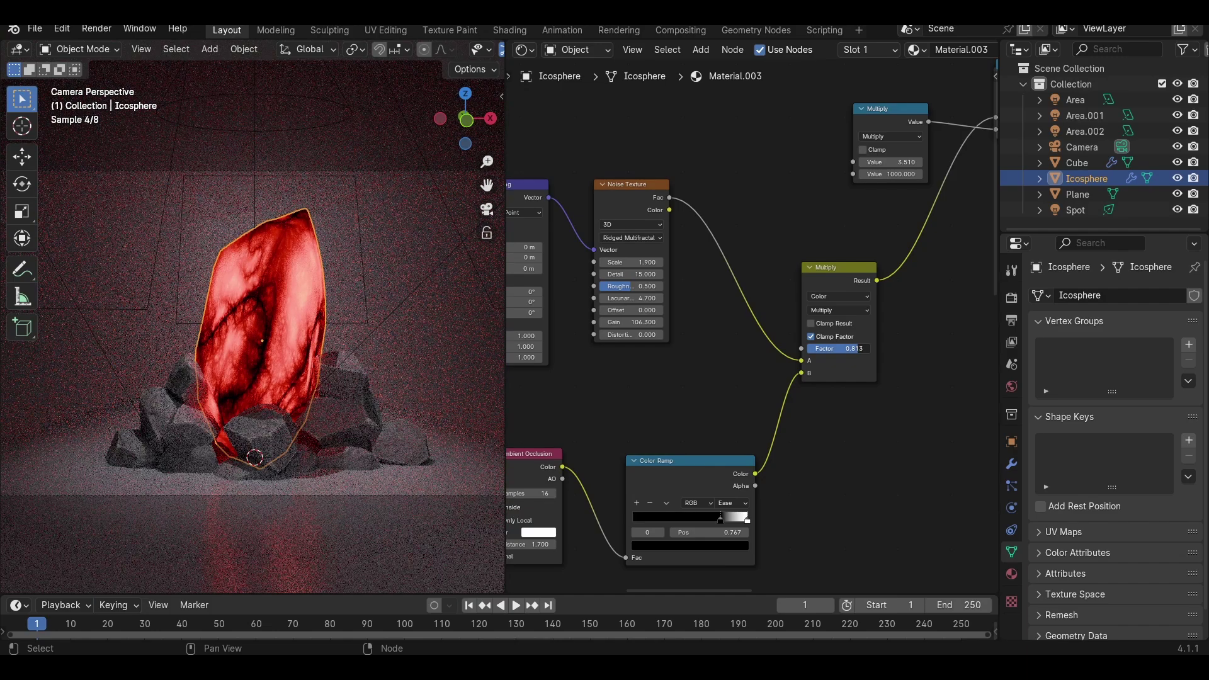
Step: Insert a Color Ramp between the Noise Texture and the colour Multiply node and raise its black stop's brightness to 0.036
key("shift+a")
type("ramp")
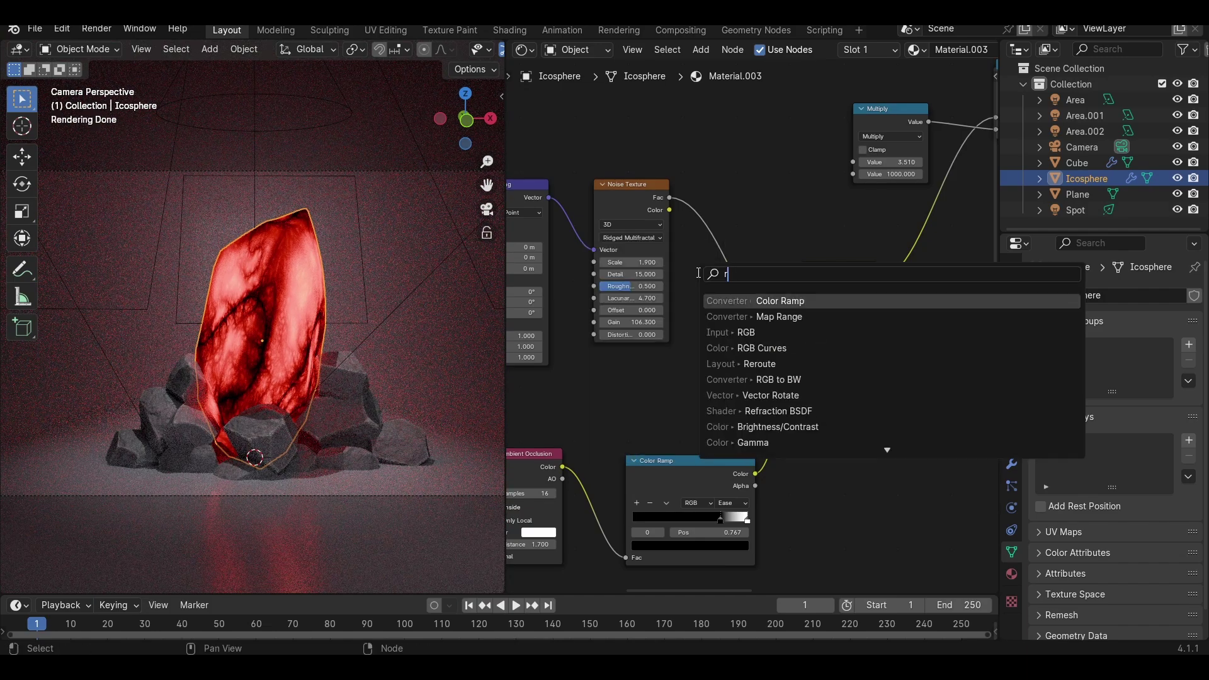
key("Return")
left_click(708, 238)
left_click(769, 330)
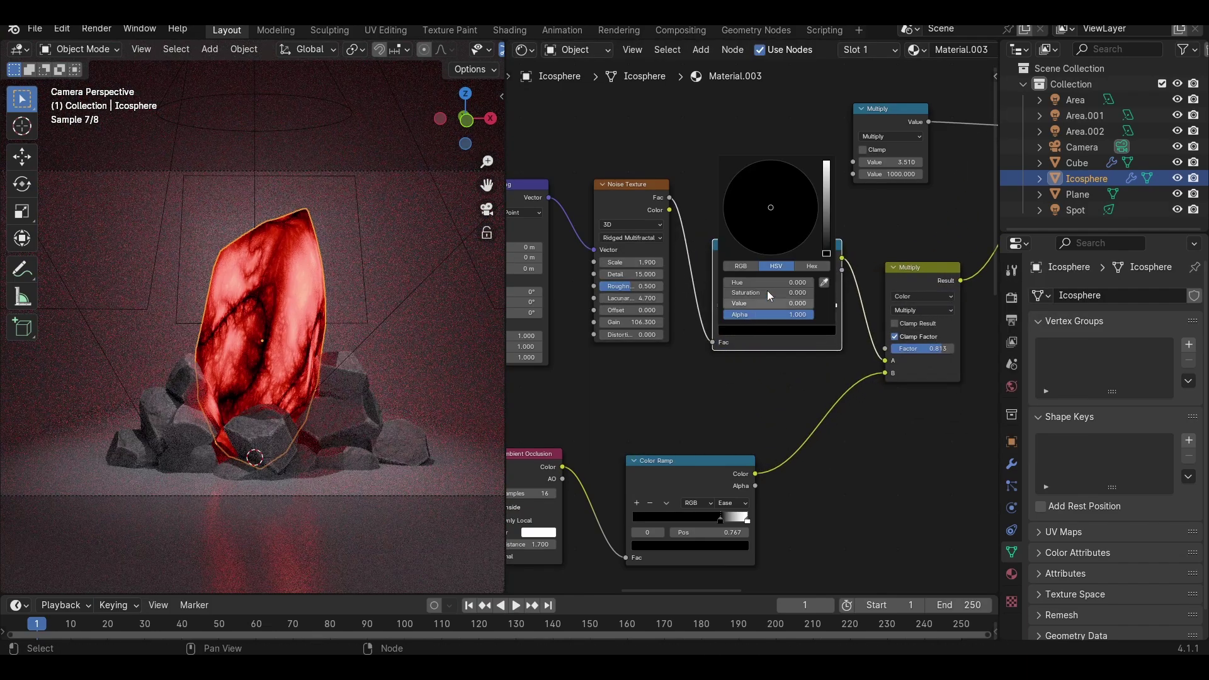
left_click_drag(828, 238, 828, 236)
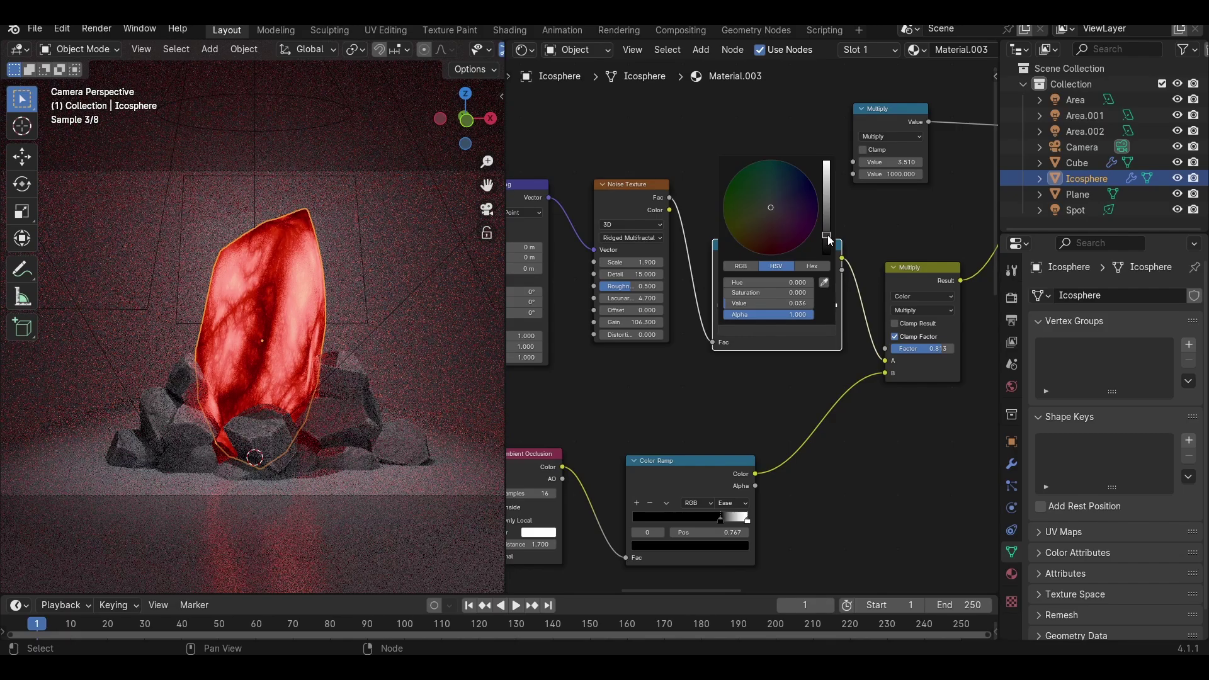
Step: Set the first Value of the original math Multiply node to 1.000
scroll(864, 390, "down", 5)
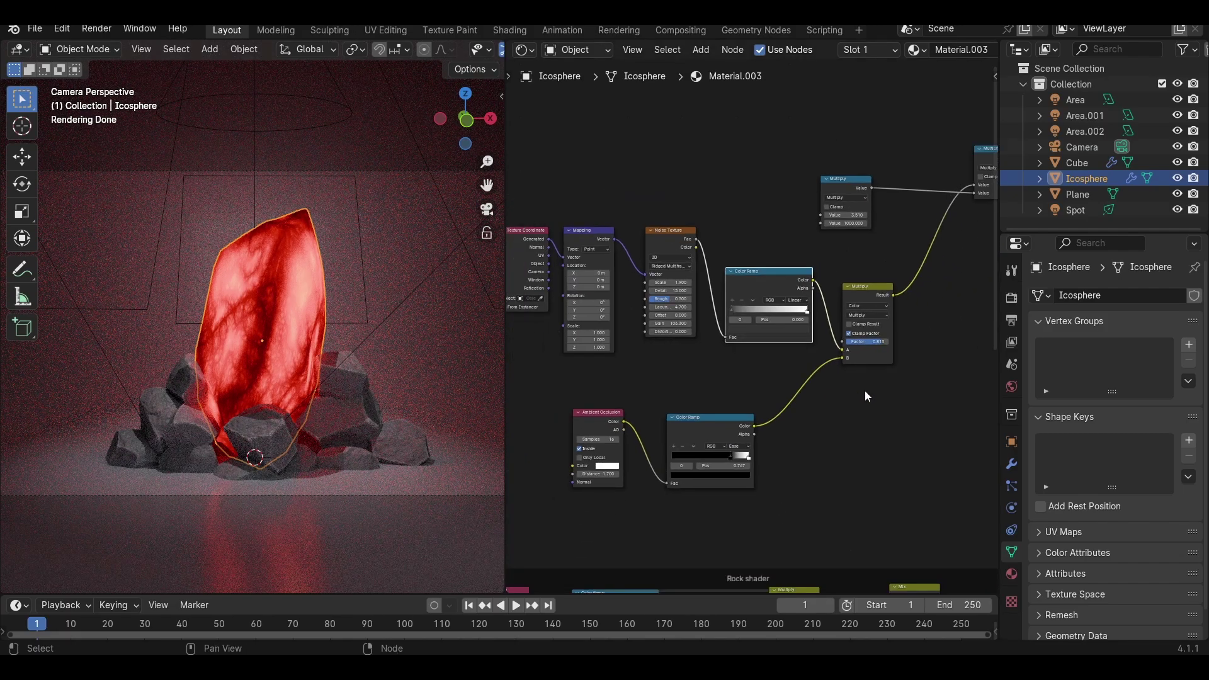
middle_click_drag(924, 267, 707, 390)
scroll(630, 333, "up", 4)
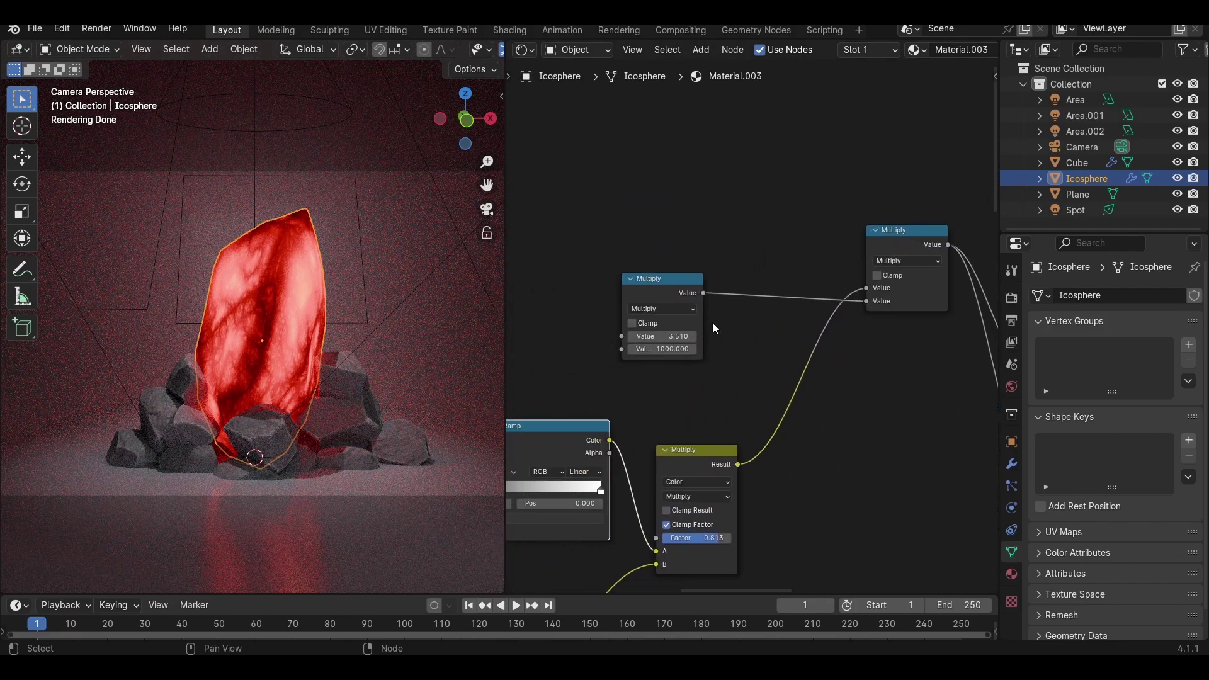
mouse_move(643, 340)
left_mouse_down("shift")
mouse_move(656, 340)
mouse_move(614, 342)
mouse_move(640, 344)
left_mouse_up("shift")
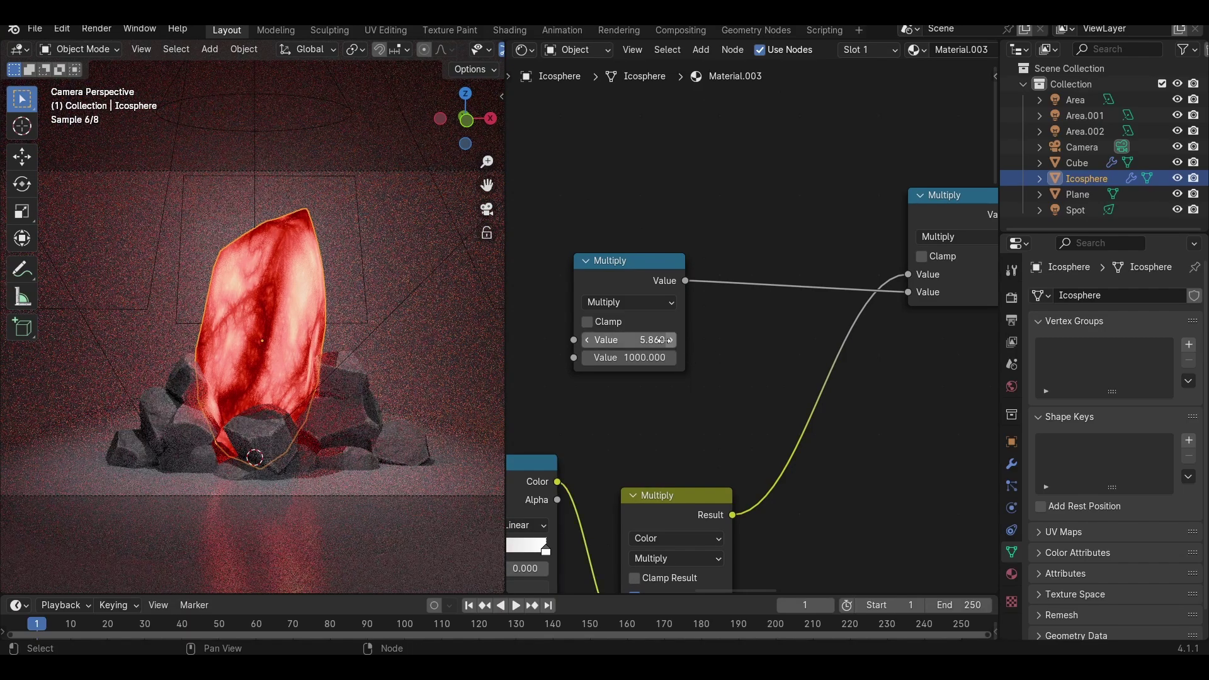
type("1")
key("Return")
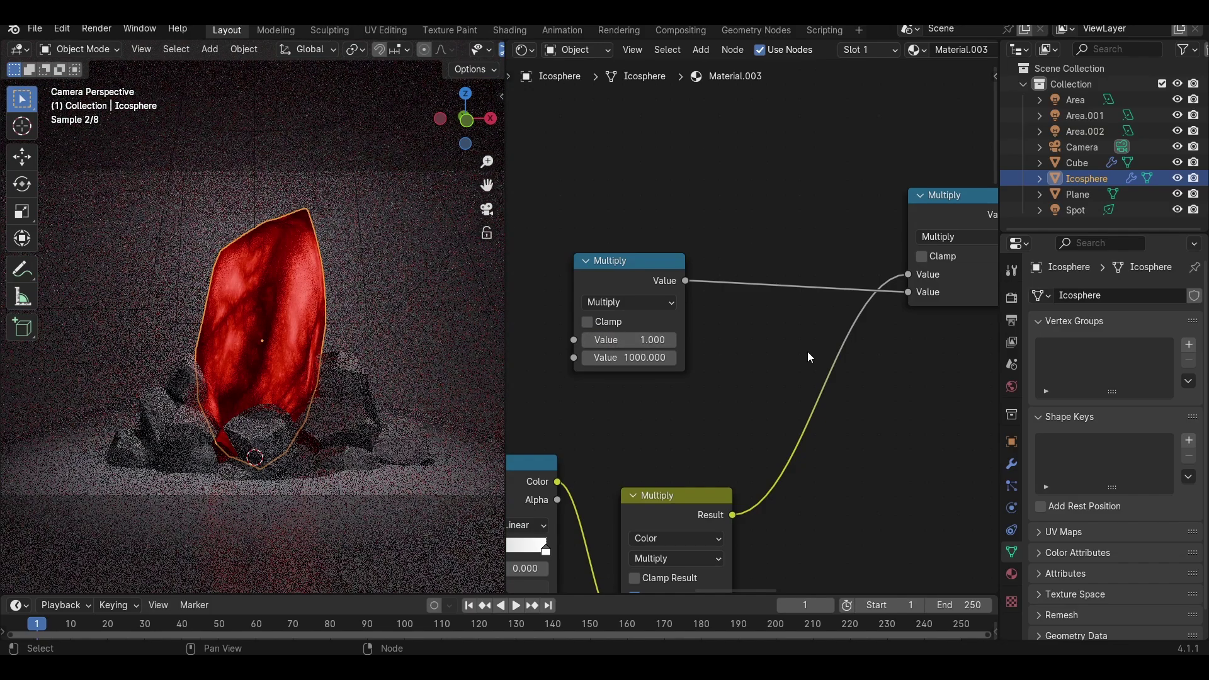
Step: Add a Frame node above the rock shader and place all the glow nodes inside it
scroll(745, 360, "down", 3)
scroll(745, 360, "down", 12)
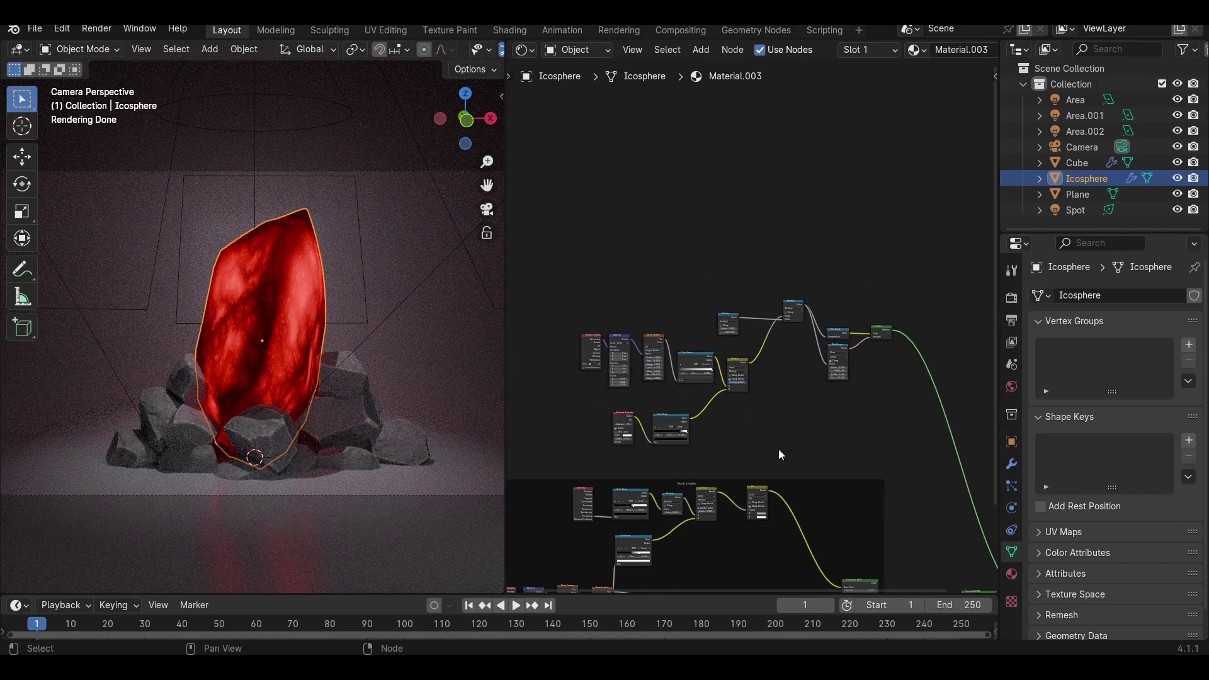
middle_click_drag(777, 449, 743, 363)
middle_click_drag(593, 205, 615, 231)
key("shift+a")
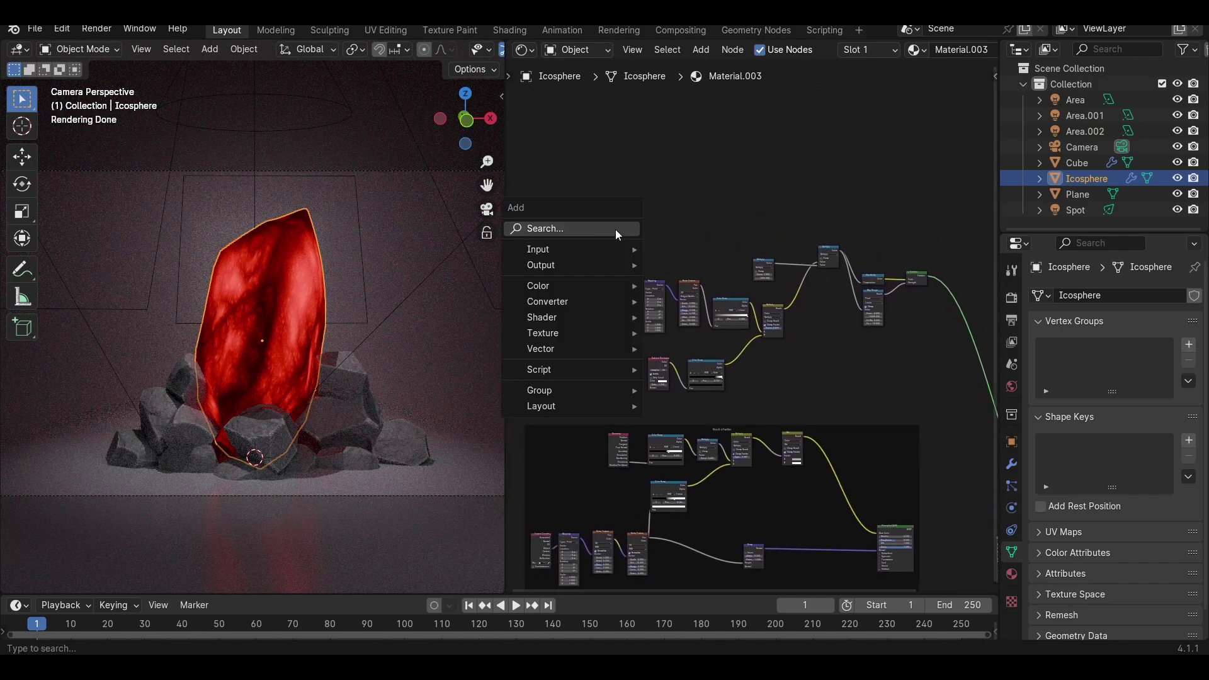
type("fra")
key("Return")
left_click(553, 208)
left_click_drag(574, 243, 959, 388)
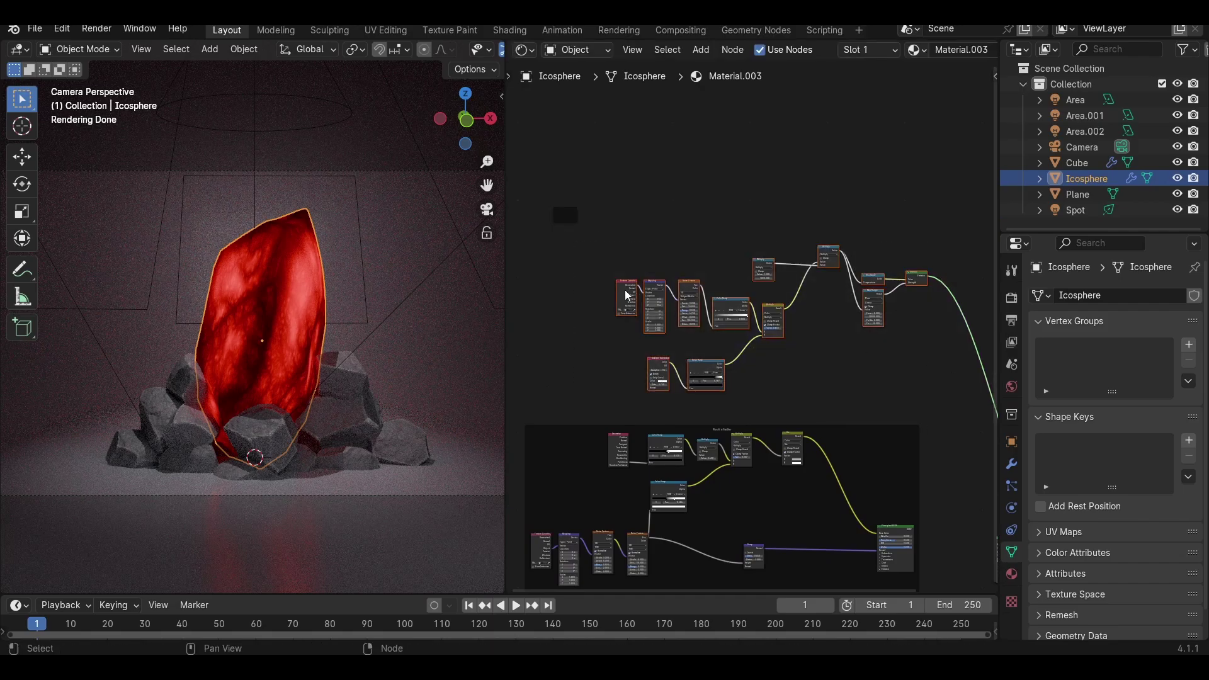
left_click_drag(623, 291, 565, 226)
Step: Label the frame around the glow nodes "Heat Glow"
middle_click_drag(616, 262, 632, 314)
left_click(658, 230)
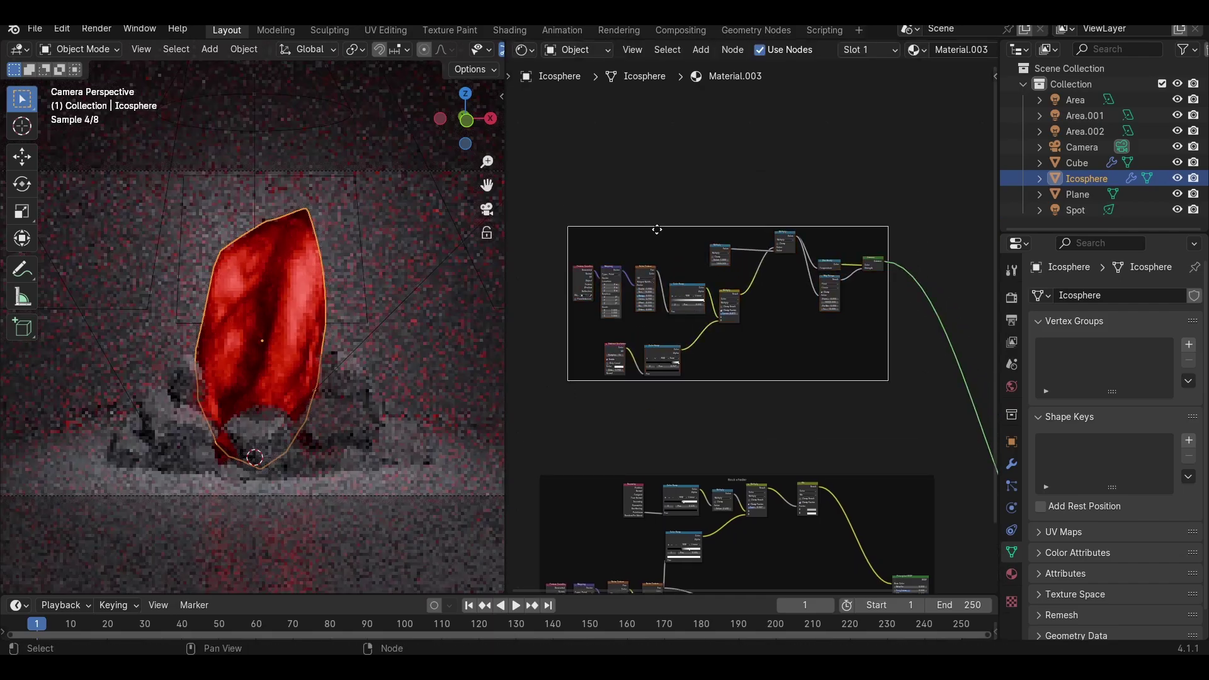
key("F2")
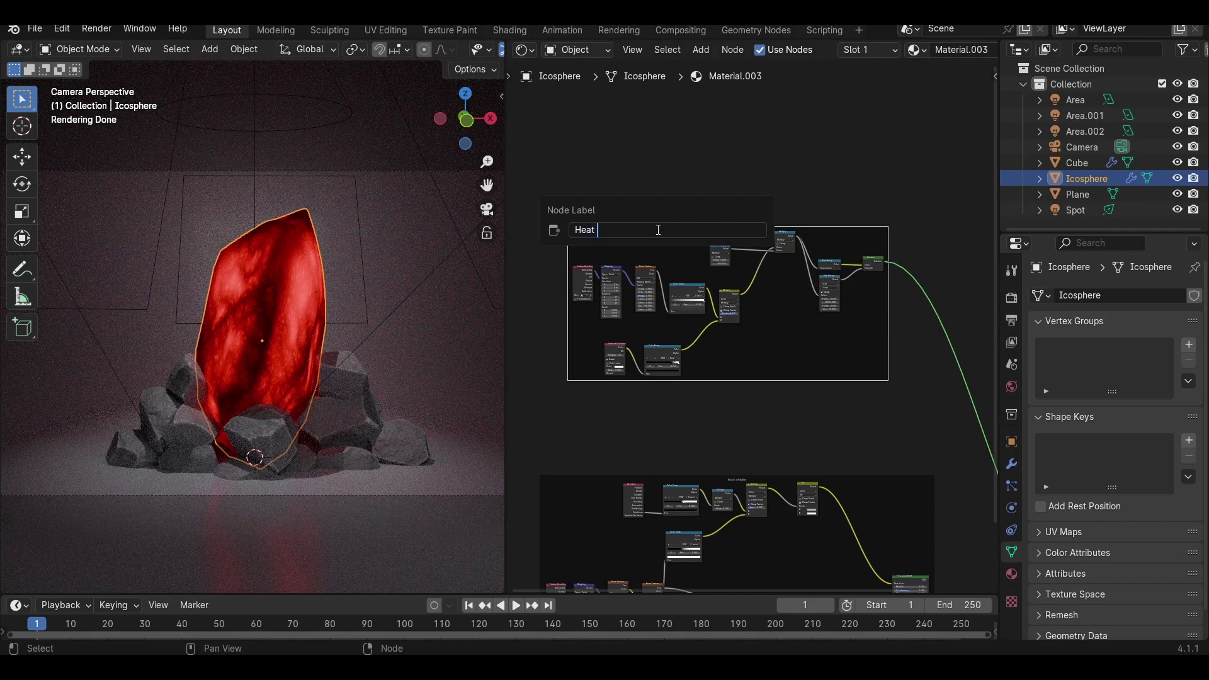
type("Heat Glow")
key("Return")
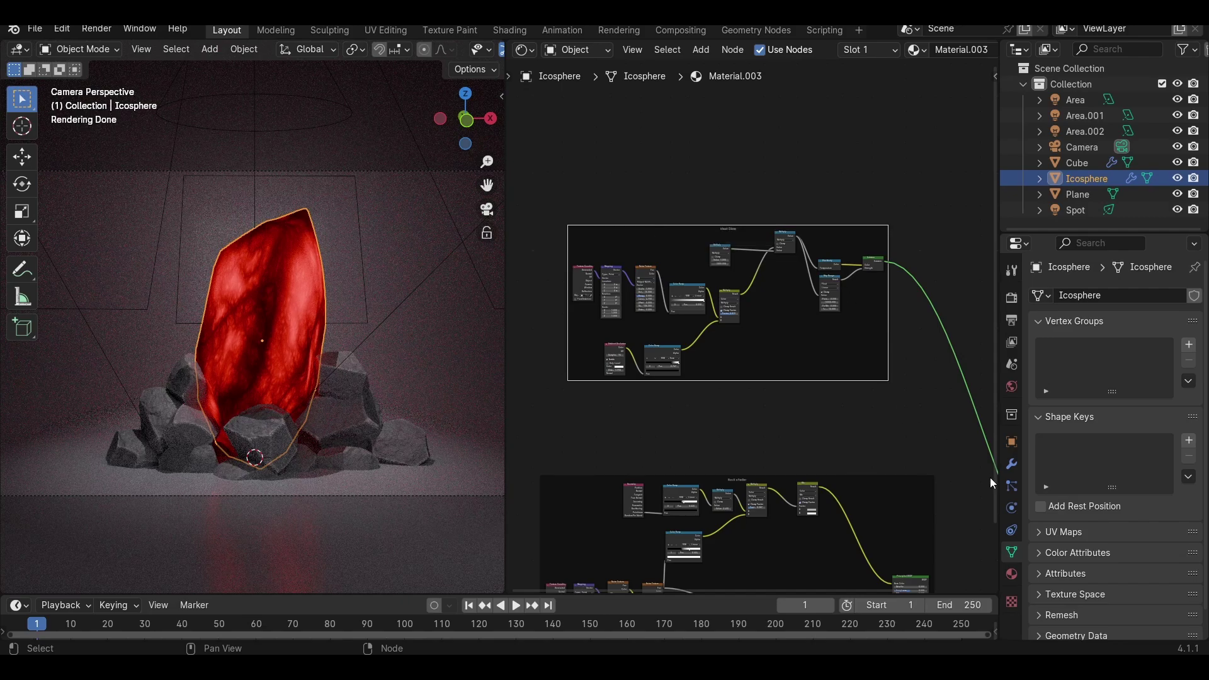
Step: Add an Add Shader node in the free space beside the Heat Glow and rock shader frames
middle_click_drag(990, 483, 877, 462)
key("shift+a")
type("add")
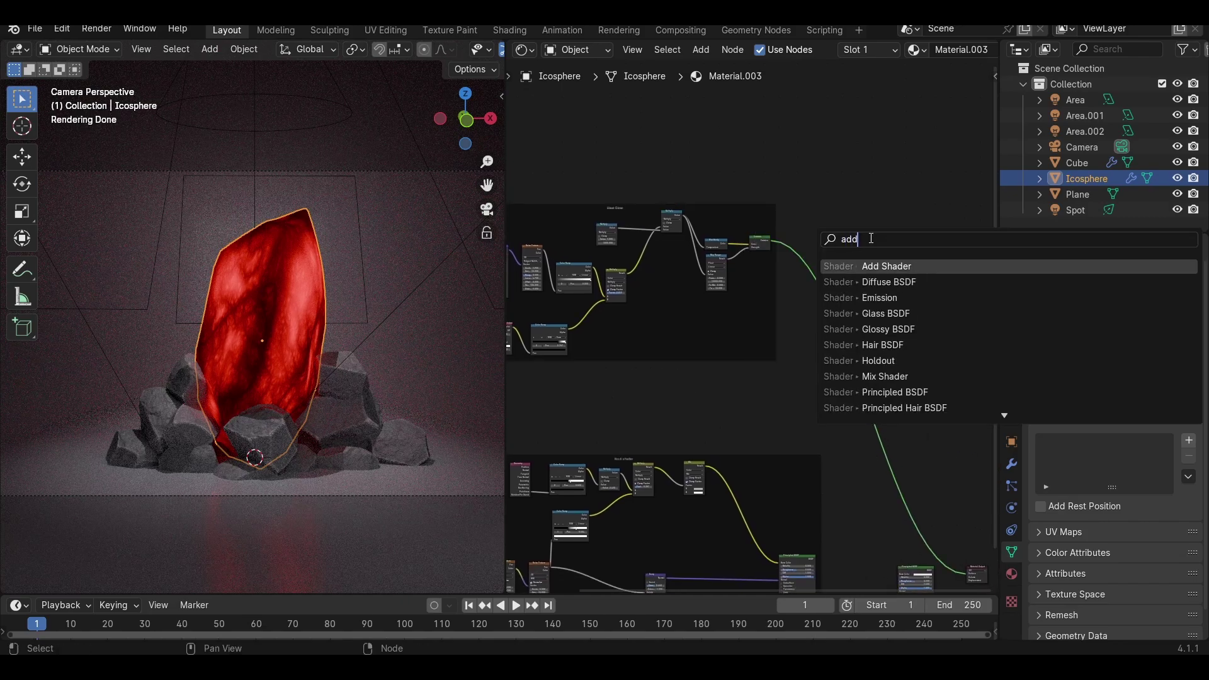
left_click(890, 269)
scroll(855, 343, "up", 2)
middle_click_drag(858, 372, 712, 334)
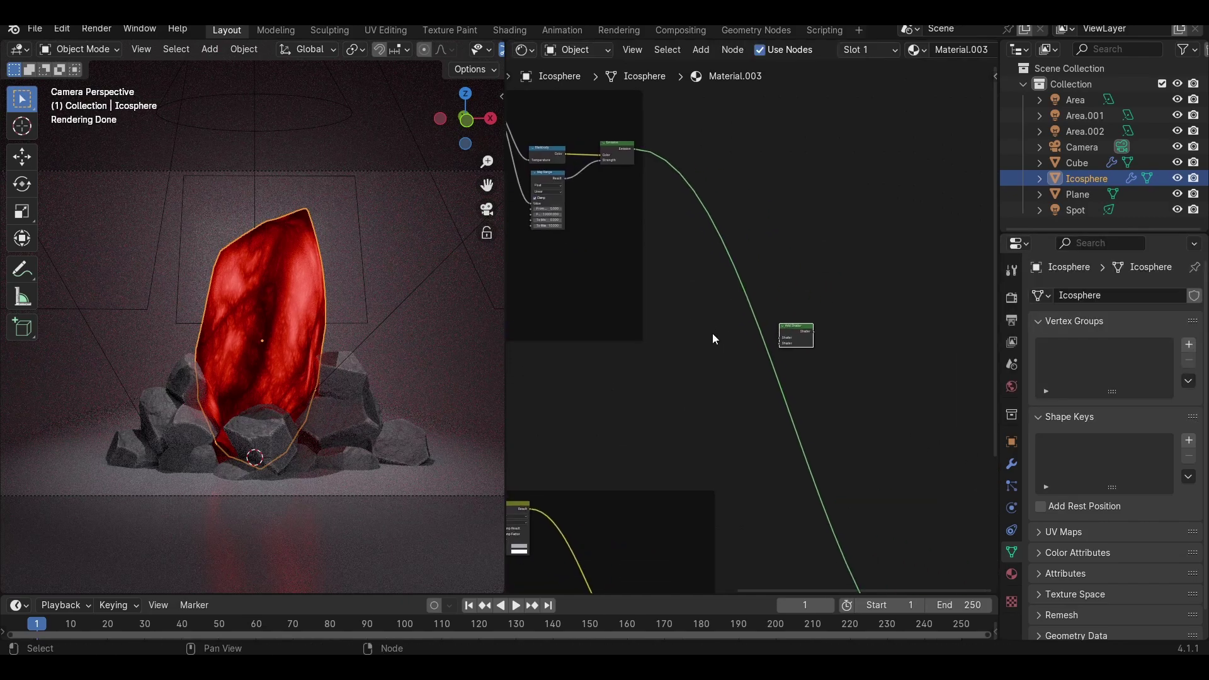
Step: Connect the Emission and the rock's Principled BSDF to the Add Shader's two inputs and preview the combined shader
scroll(635, 139, "up", 2)
left_click_drag(617, 119, 784, 340)
scroll(791, 337, "down", 5)
left_click_drag(719, 532, 805, 164)
middle_click_drag(810, 162, 754, 211)
left_click(753, 208, "ctrl+shift")
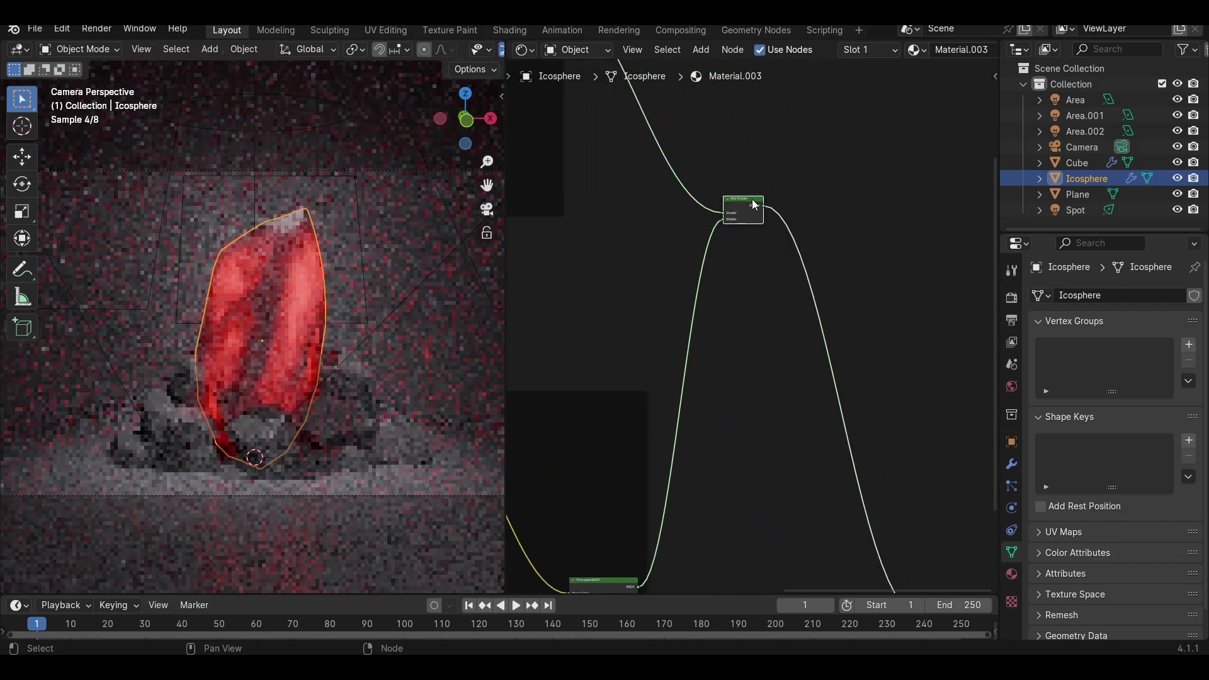
Step: Add another Frame node inside Heat Glow and enclose the math Multiply node with the 1000.000 value in it
middle_click_drag(686, 439, 720, 445)
middle_click_drag(599, 215, 842, 521)
middle_click_drag(562, 270, 756, 338)
scroll(857, 309, "up", 5)
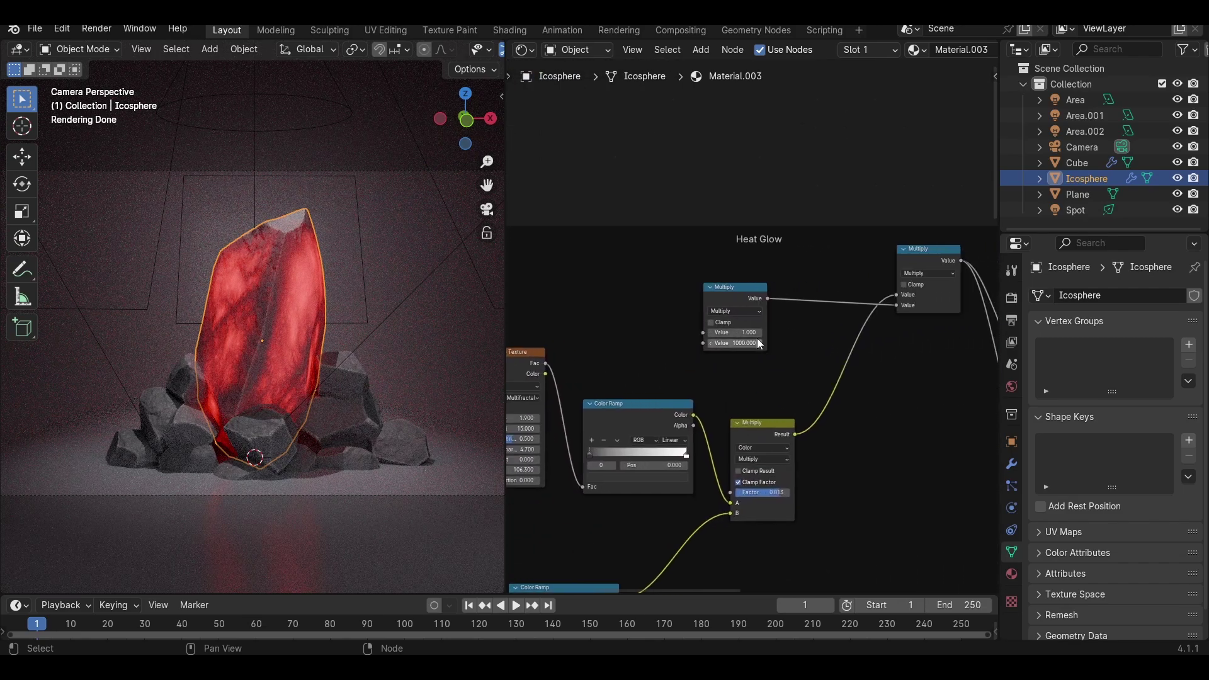
scroll(755, 337, "up", 2)
left_click(735, 280)
key("shift+a")
type("frame")
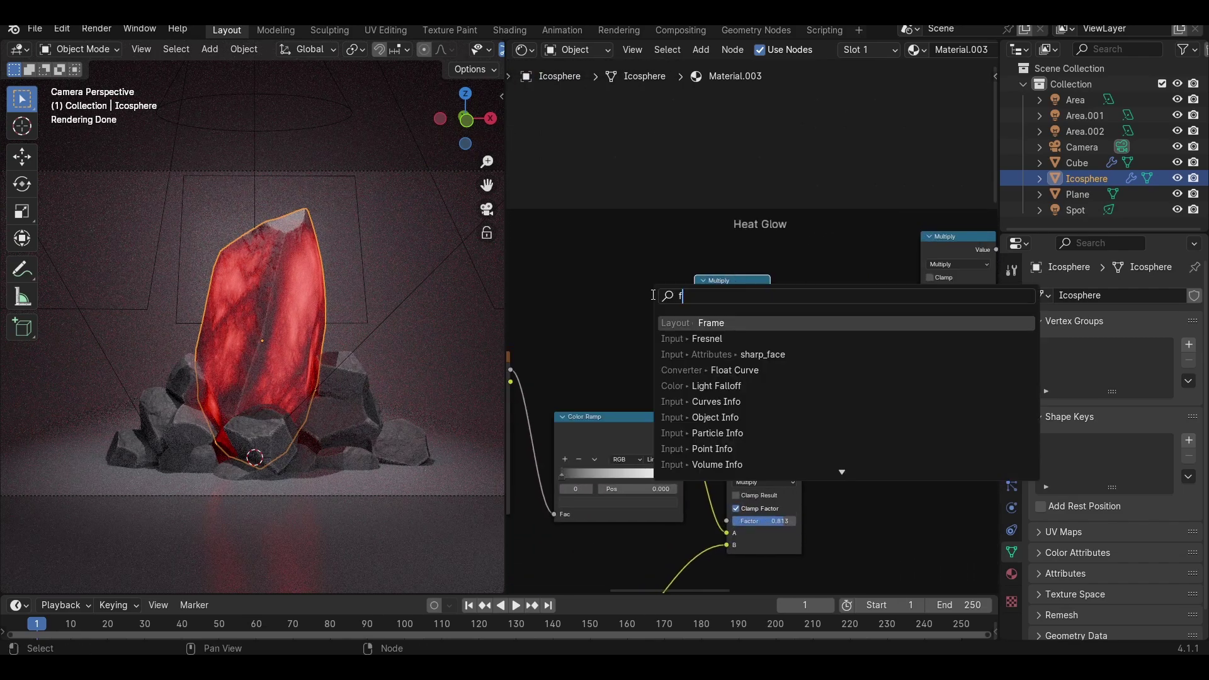
key("Return")
left_click(725, 289)
left_click_drag(726, 288, 699, 282)
Step: Give the new frame a custom muted blue-violet colour and set the first Value of its Multiply node to 1.280
key("n")
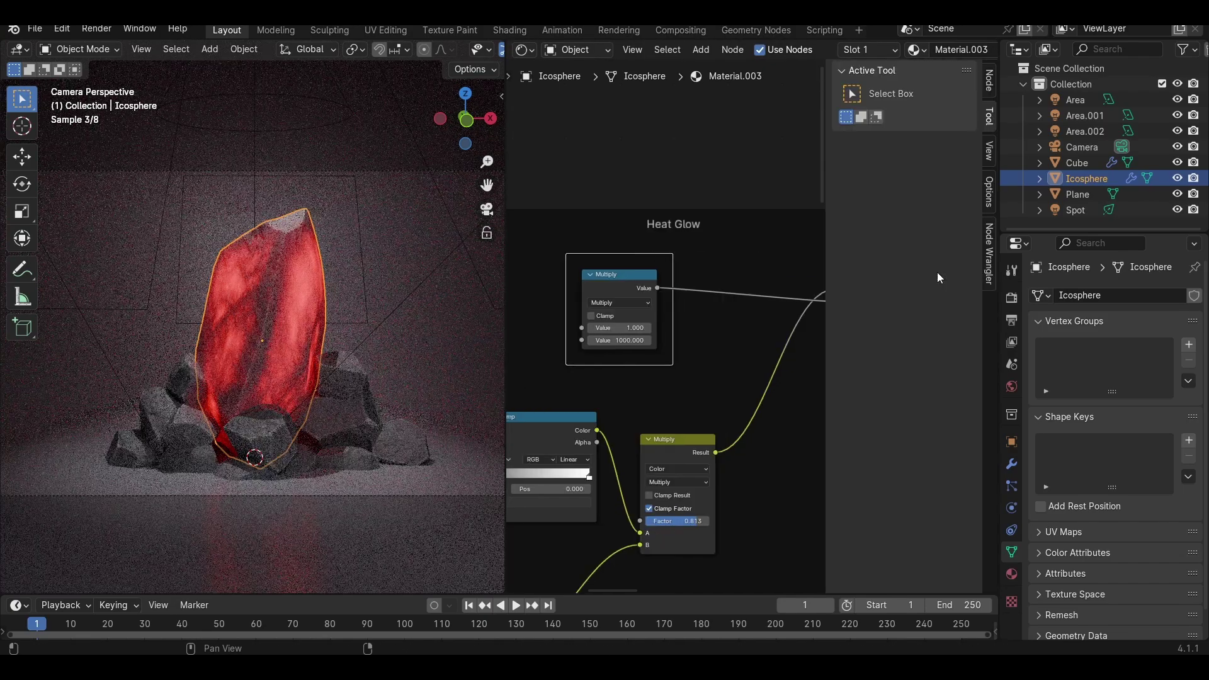
left_click(989, 87)
left_click(863, 168)
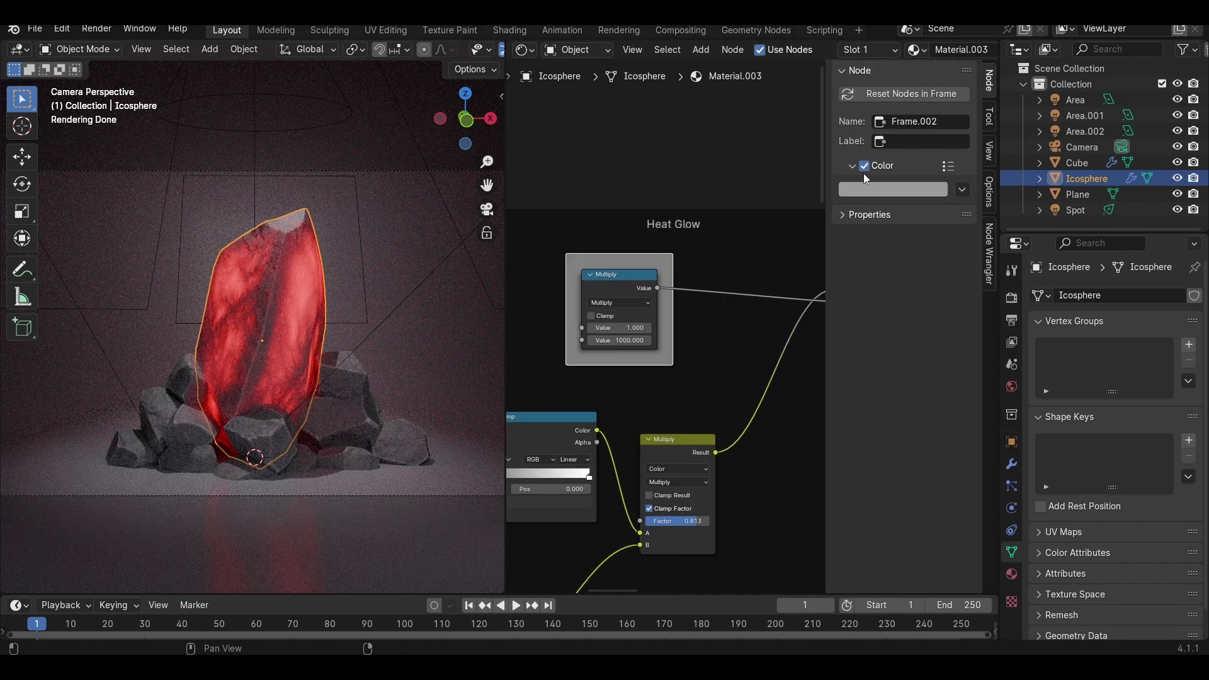
left_click(894, 189)
left_click(929, 258)
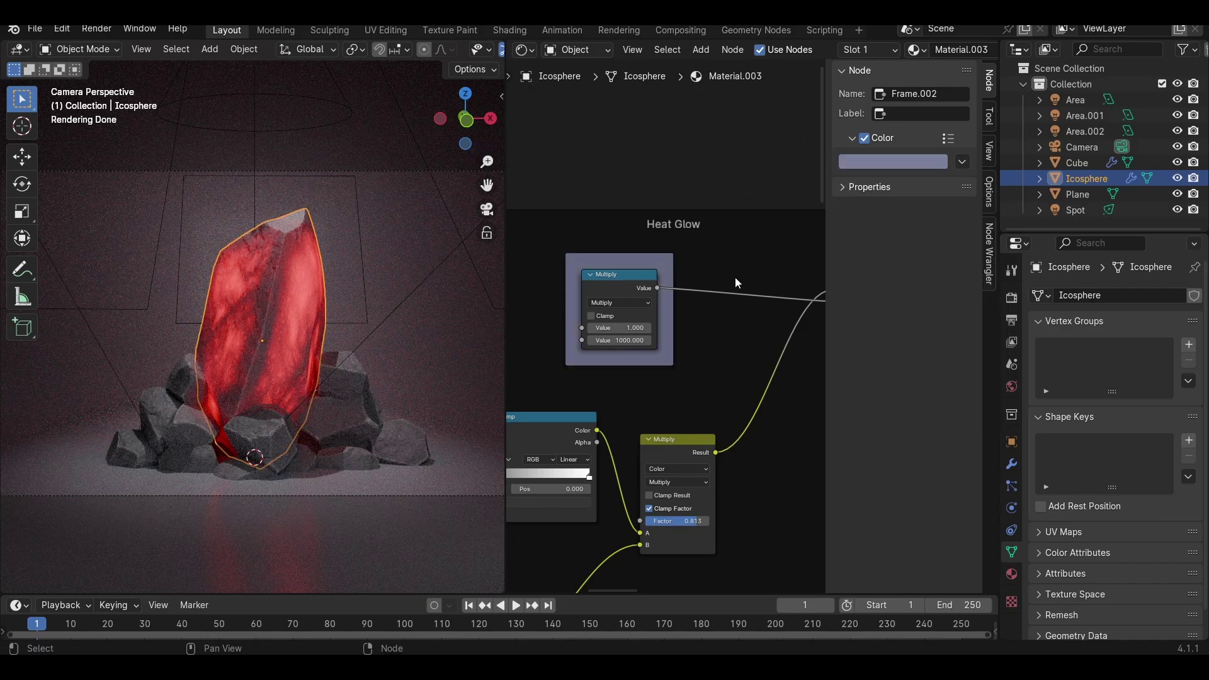
key("n")
left_click_drag(714, 327, 732, 327)
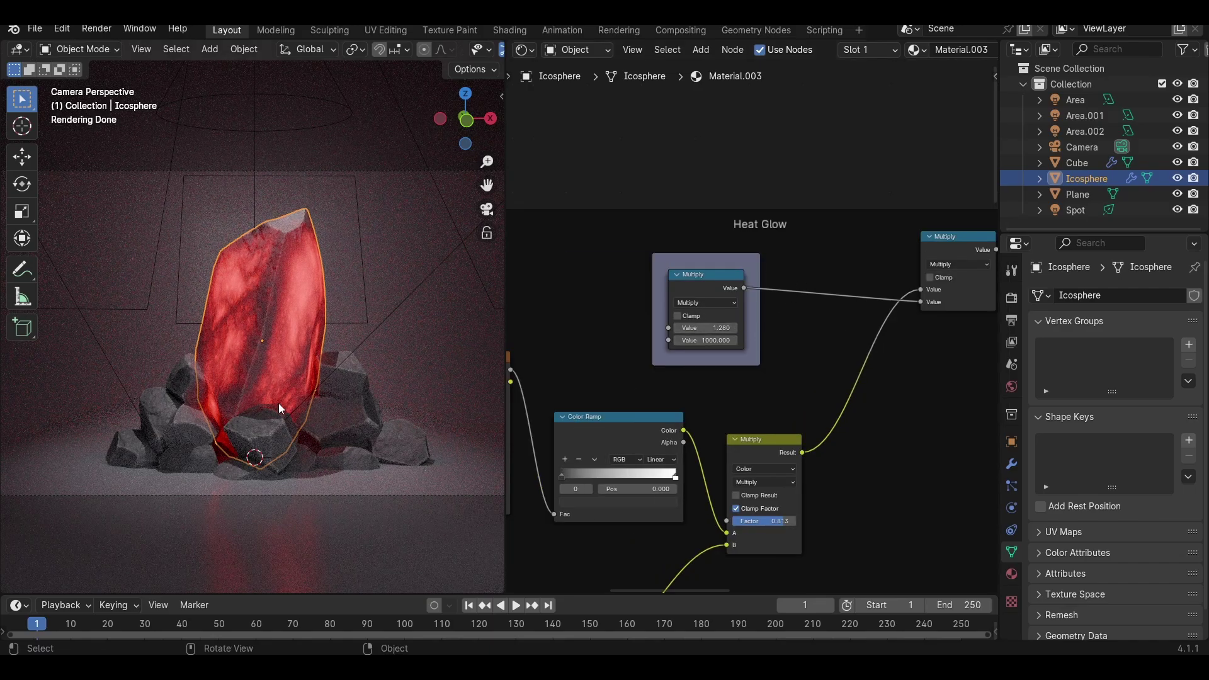
Step: Set the Cycles render Max Samples to 256
scroll(278, 403, "down", 2)
left_click(1012, 298)
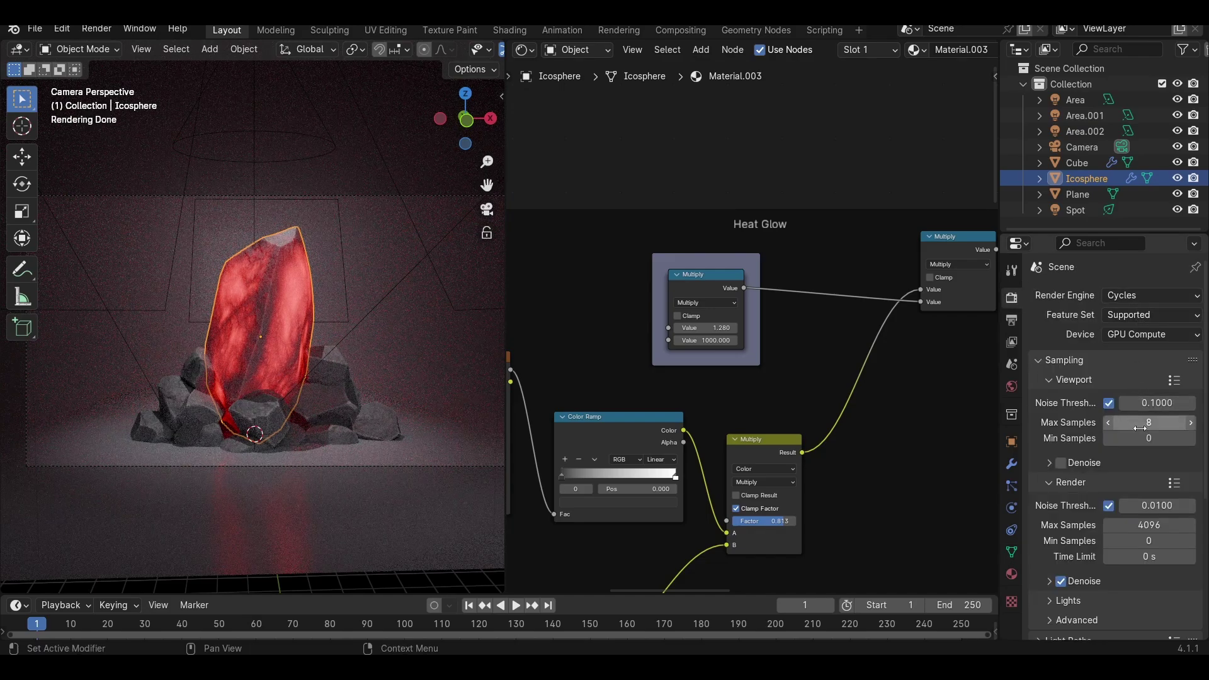
left_click(1158, 523)
type("256")
key("Return")
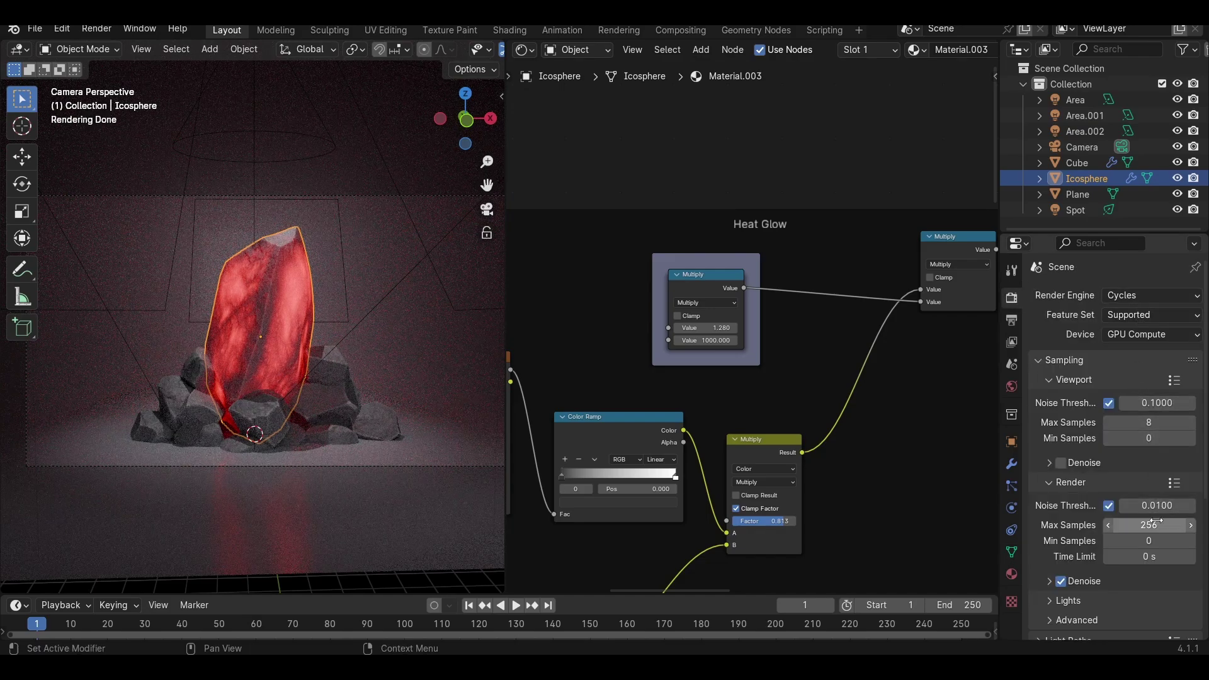
Step: Set the Tile Size in the render performance memory settings to 512
scroll(1069, 525, "down", 3)
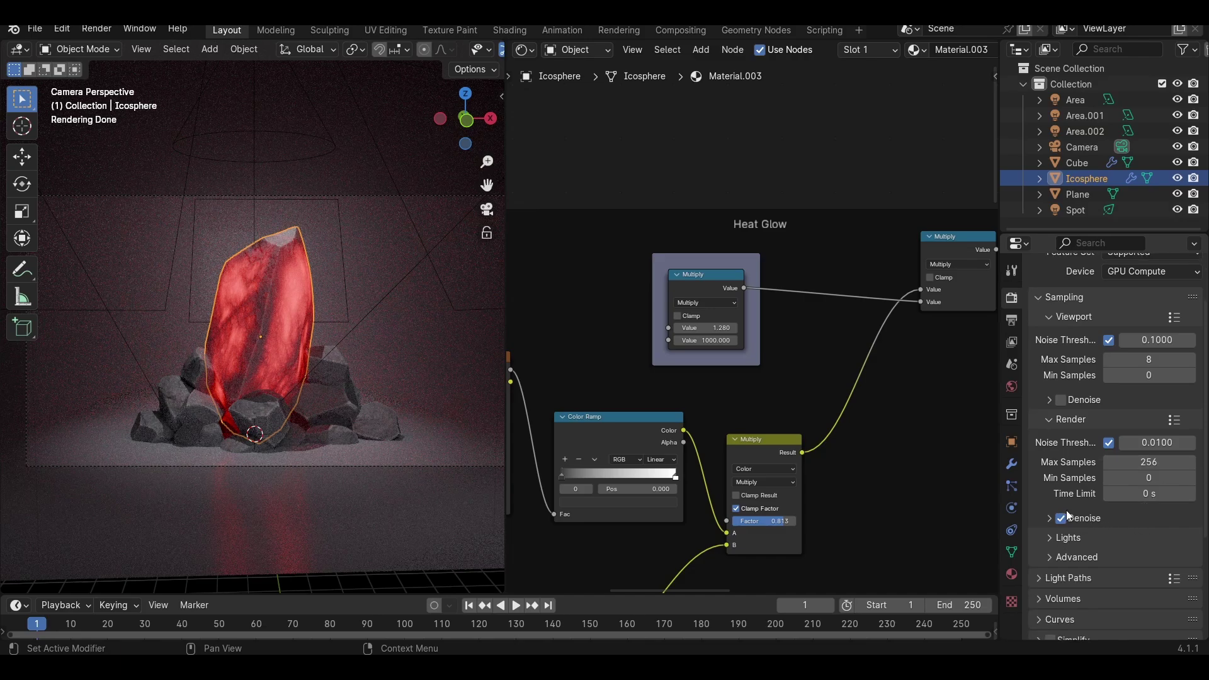
scroll(1069, 516, "down", 8)
left_click(1072, 547)
scroll(1072, 547, "down", 3)
left_click(1151, 606)
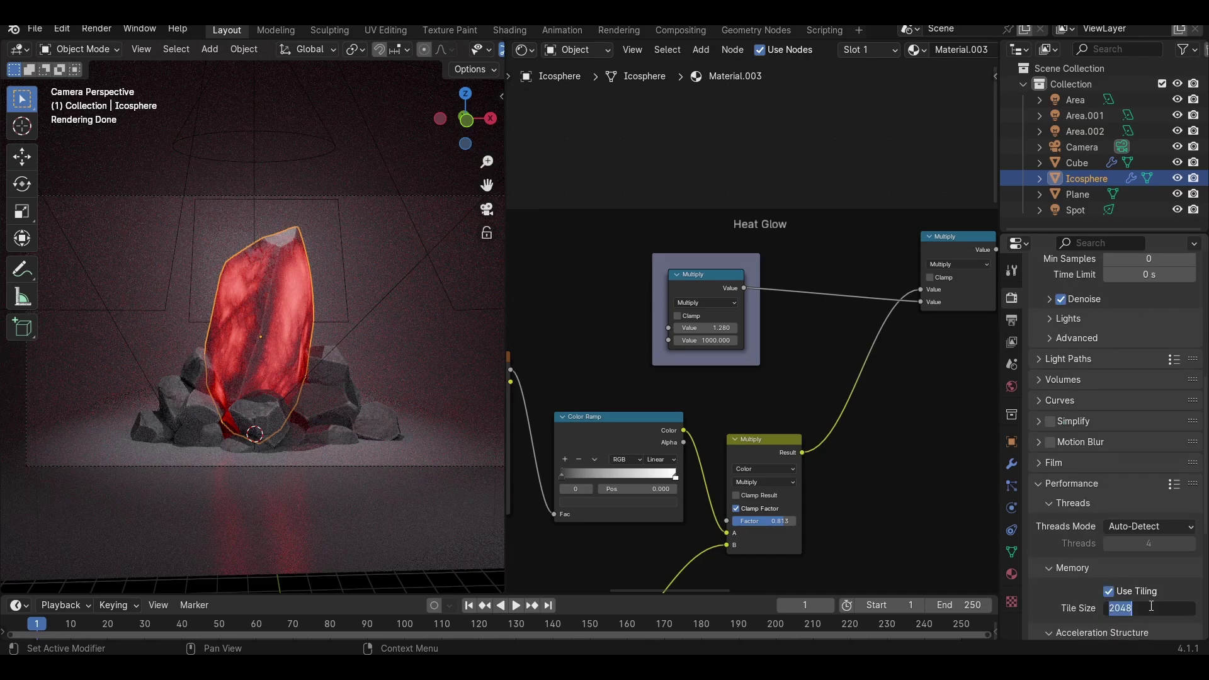
key("Return")
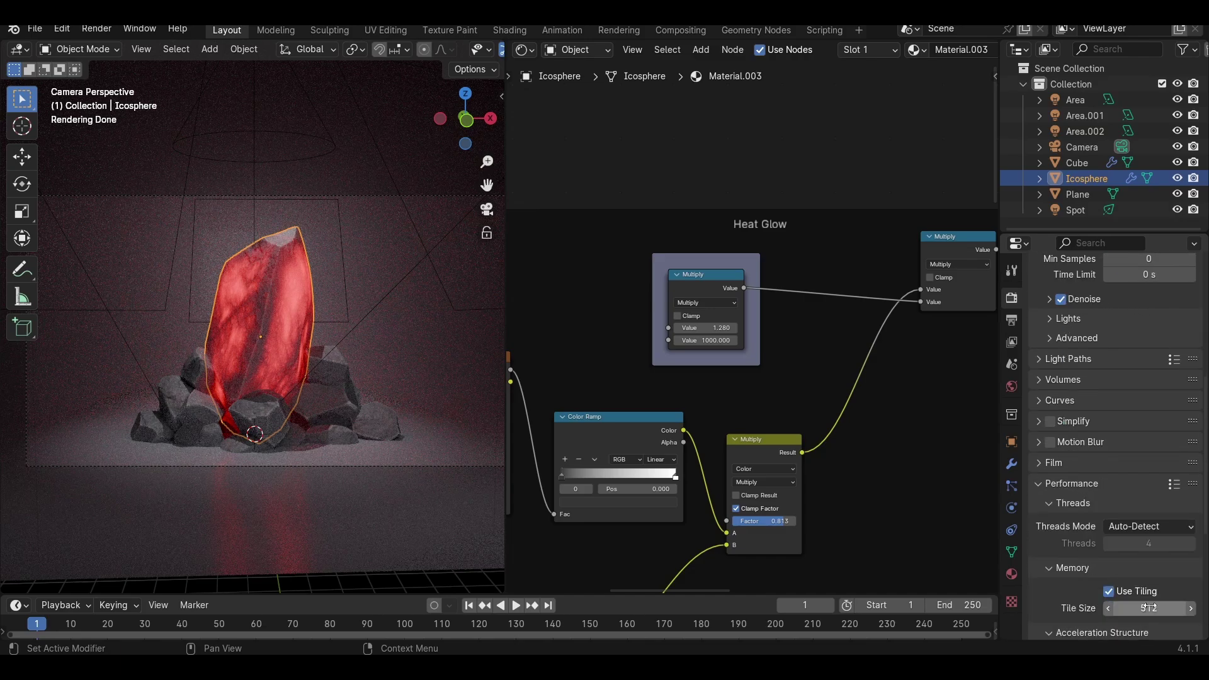
Step: Switch the viewport to solid shading and render the image
key("z")
left_click(442, 344)
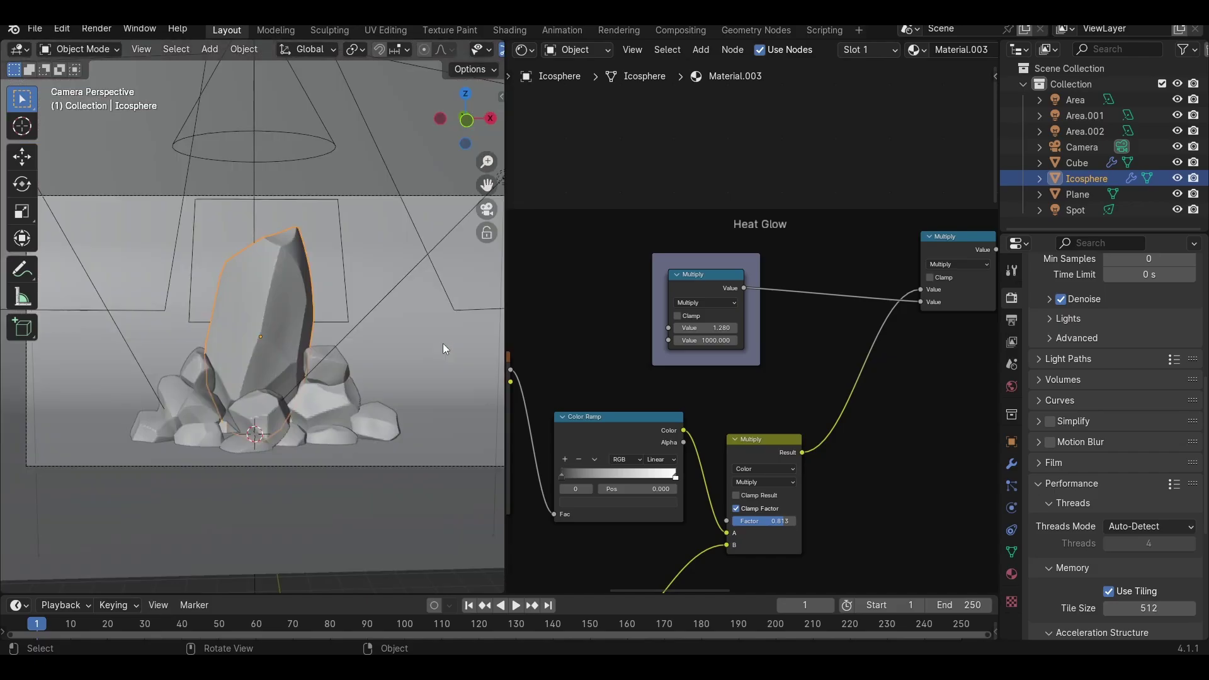
left_click(100, 28)
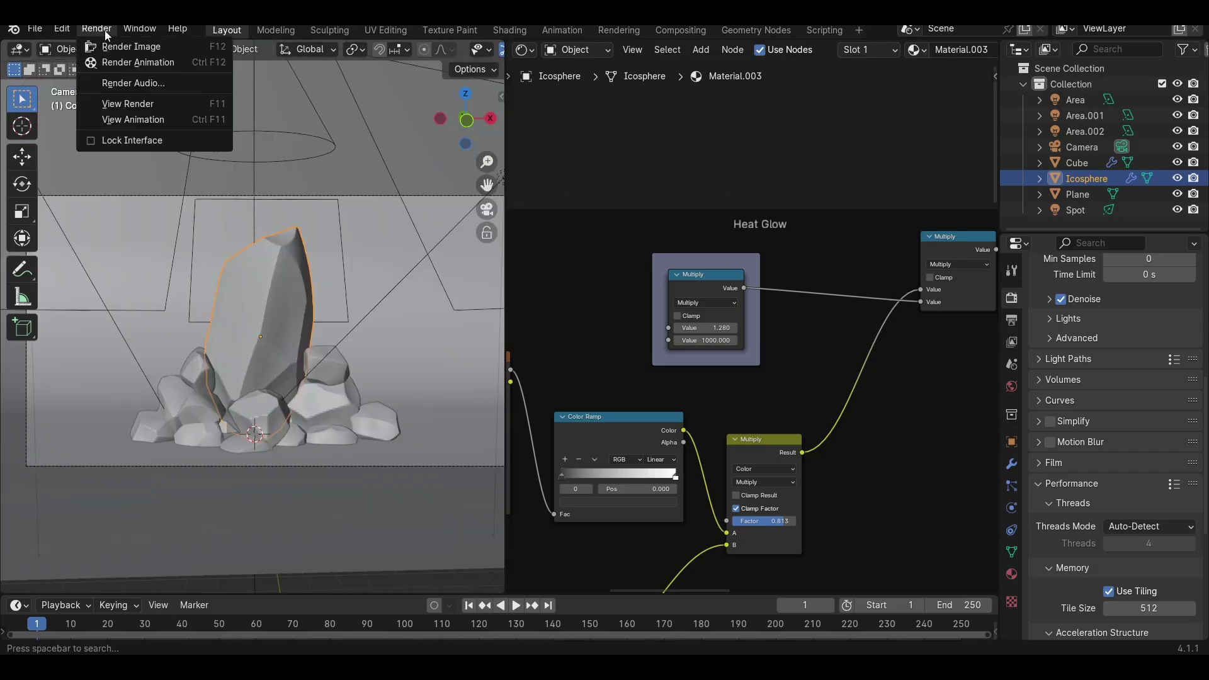
left_click(120, 48)
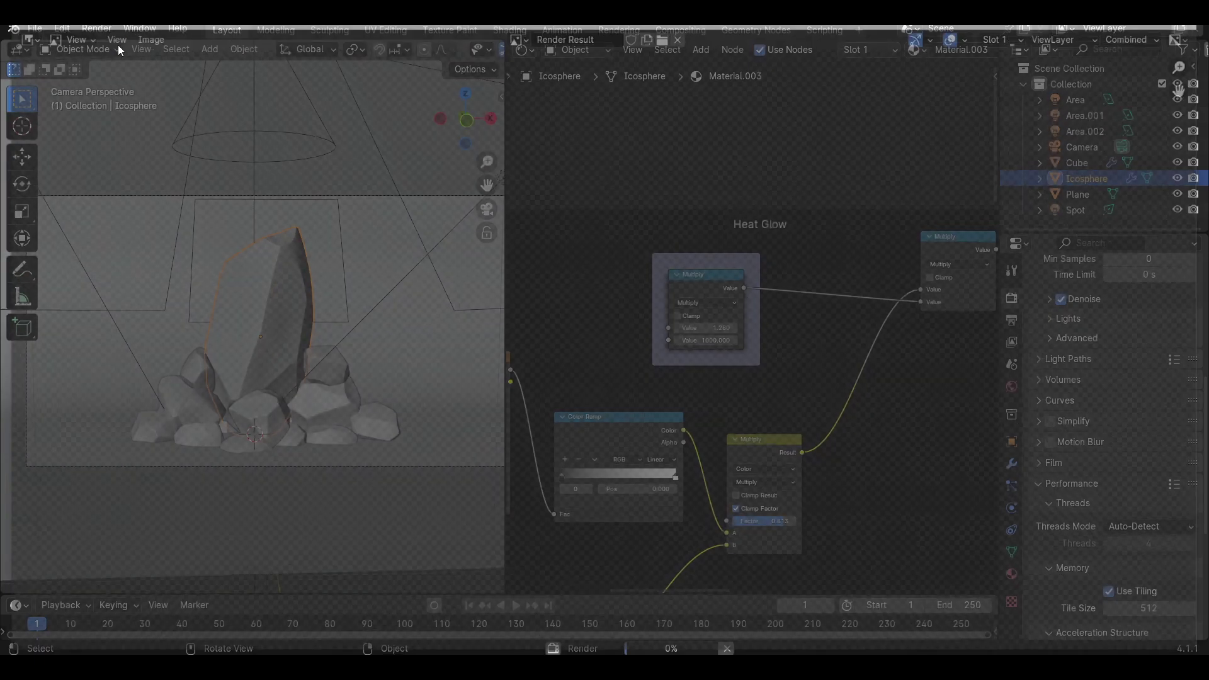